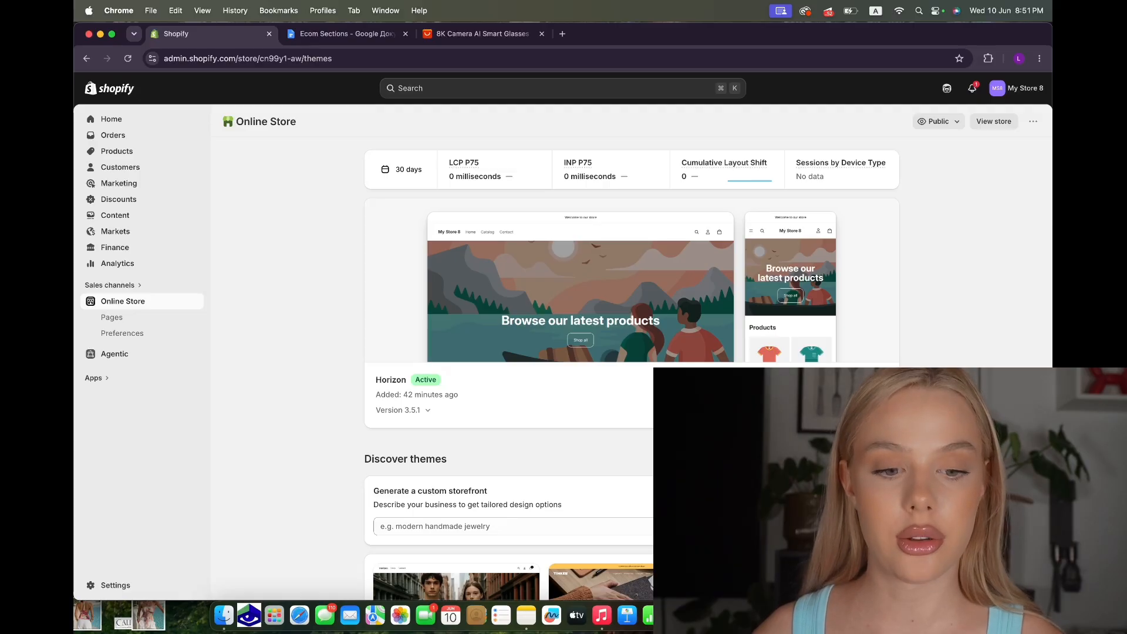
# Upload the prepared theme .zip file to the online store's theme library.
pyautogui.scroll(-5, 869, 212)
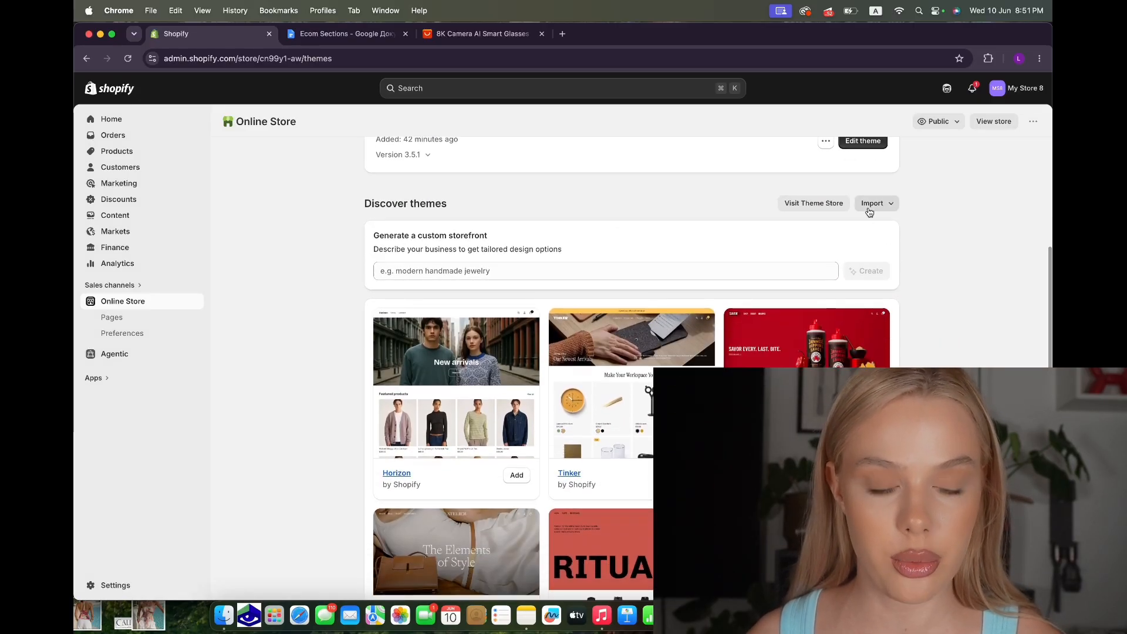
pyautogui.click(870, 205)
pyautogui.click(884, 231)
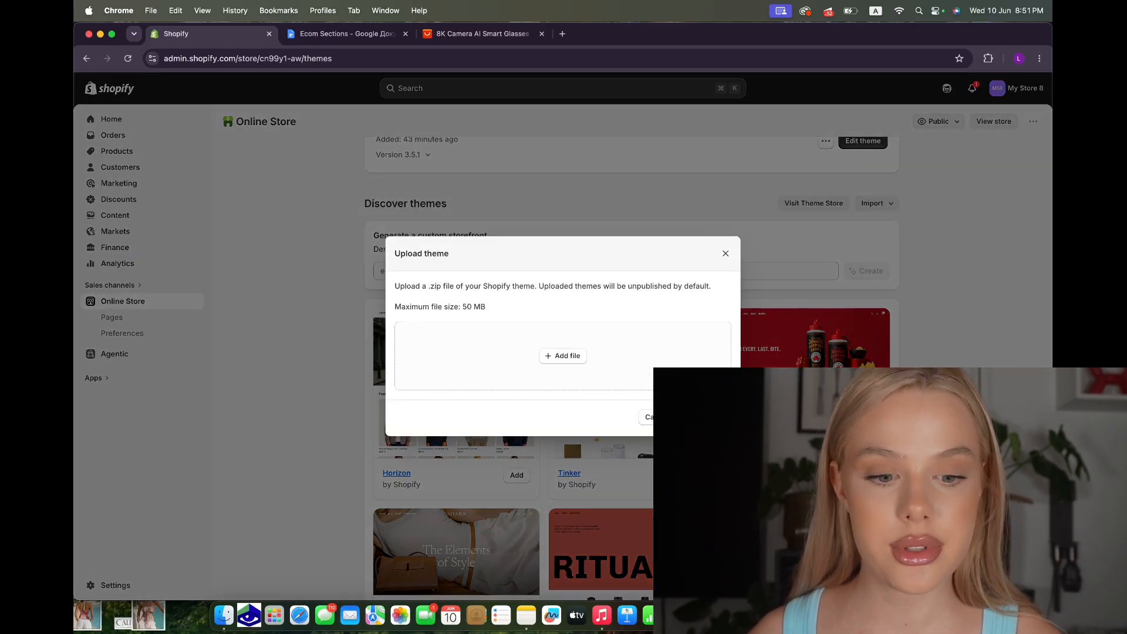
pyautogui.moveTo(913, 170); pyautogui.dragTo(625, 365)
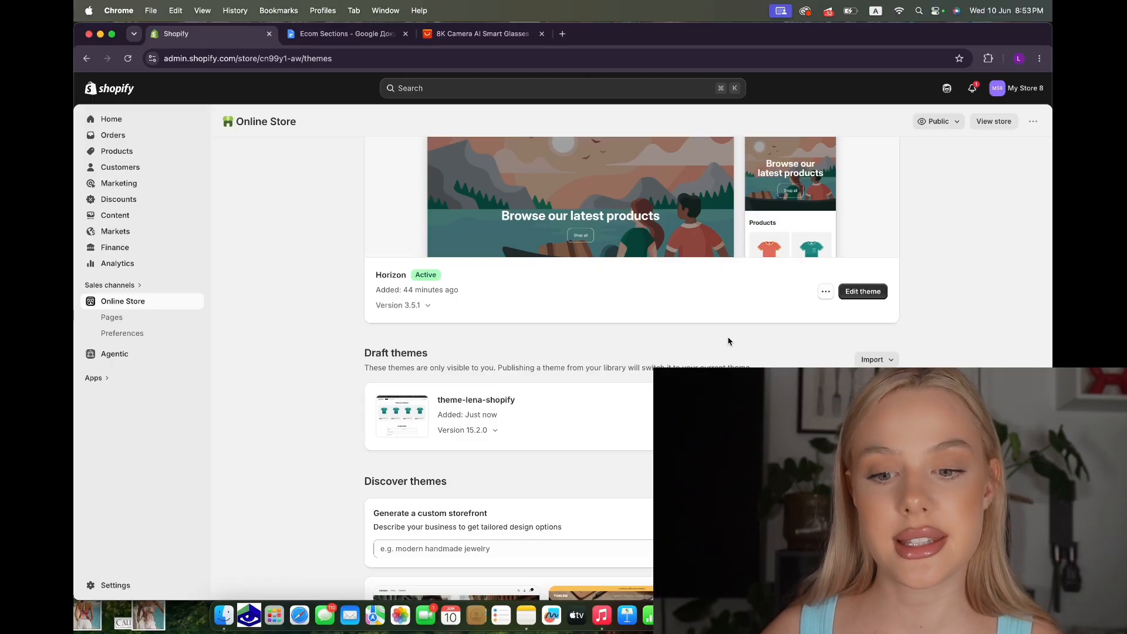
# Publish the newly uploaded draft theme in place of Horizon as the store's current theme.
pyautogui.scroll(-3, 728, 341)
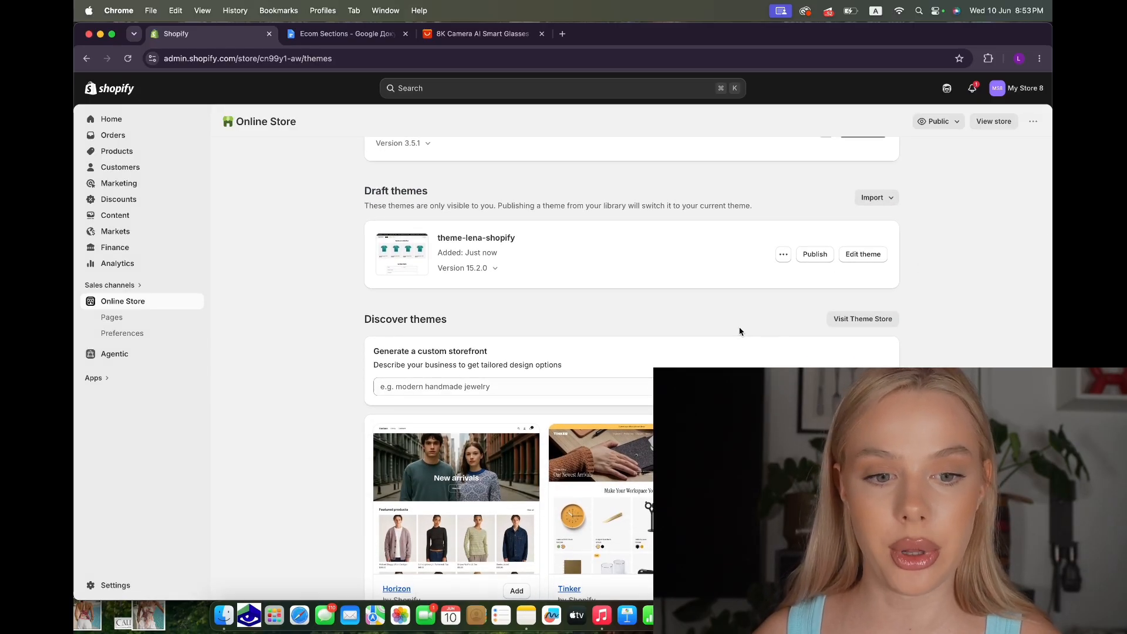
pyautogui.click(815, 254)
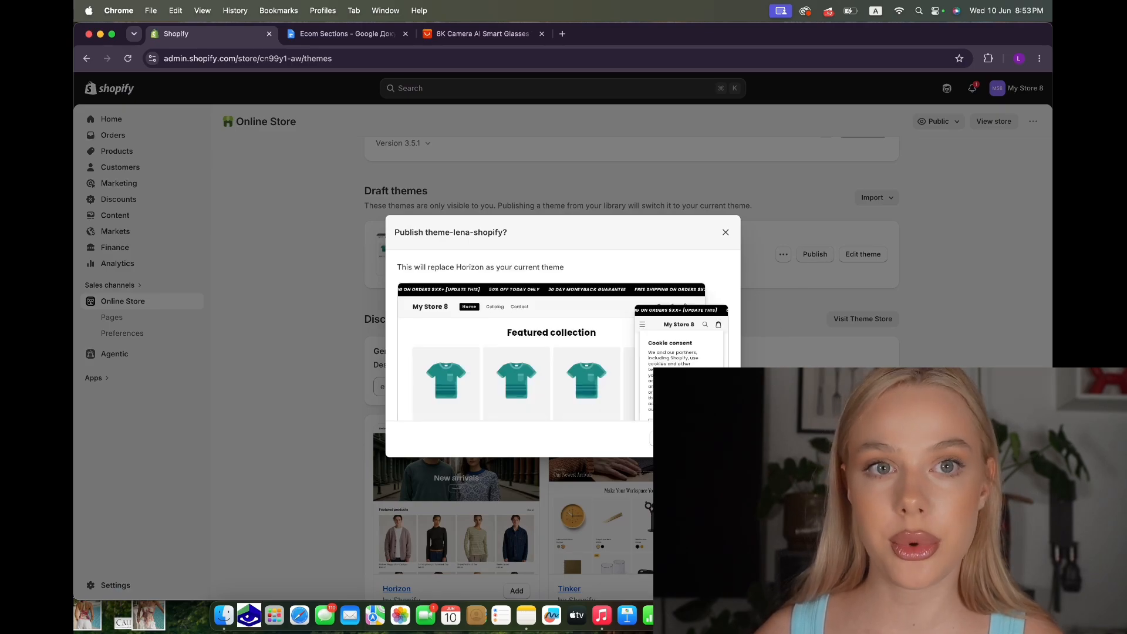
pyautogui.click(711, 439)
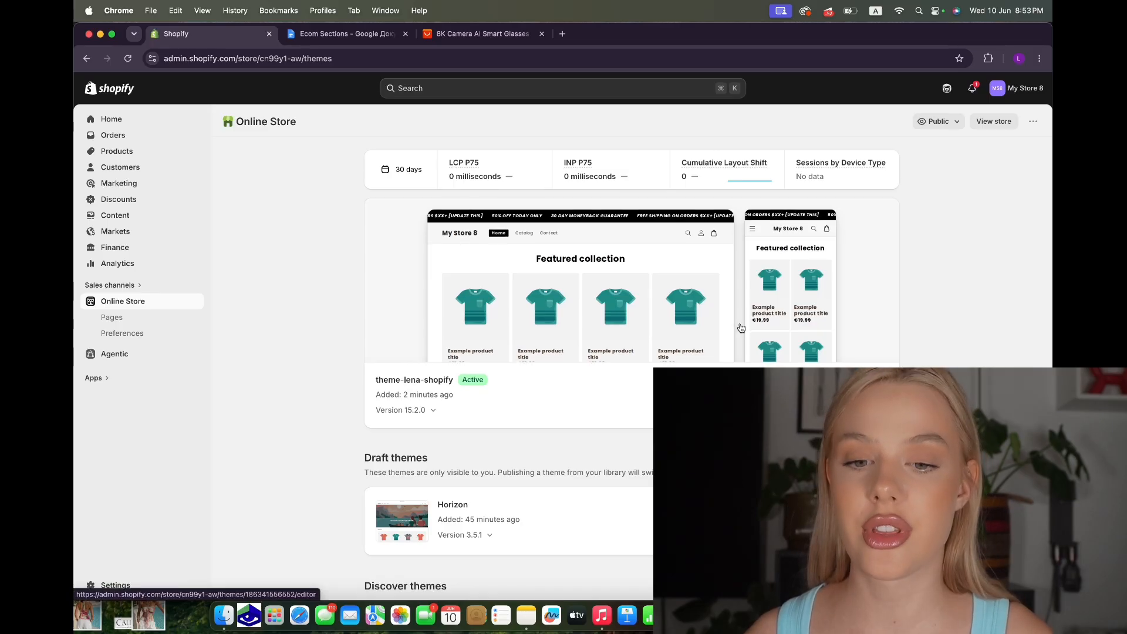
# Switch to the AliExpress smart glasses listing and capture a screenshot of its main product image.
pyautogui.click(483, 35)
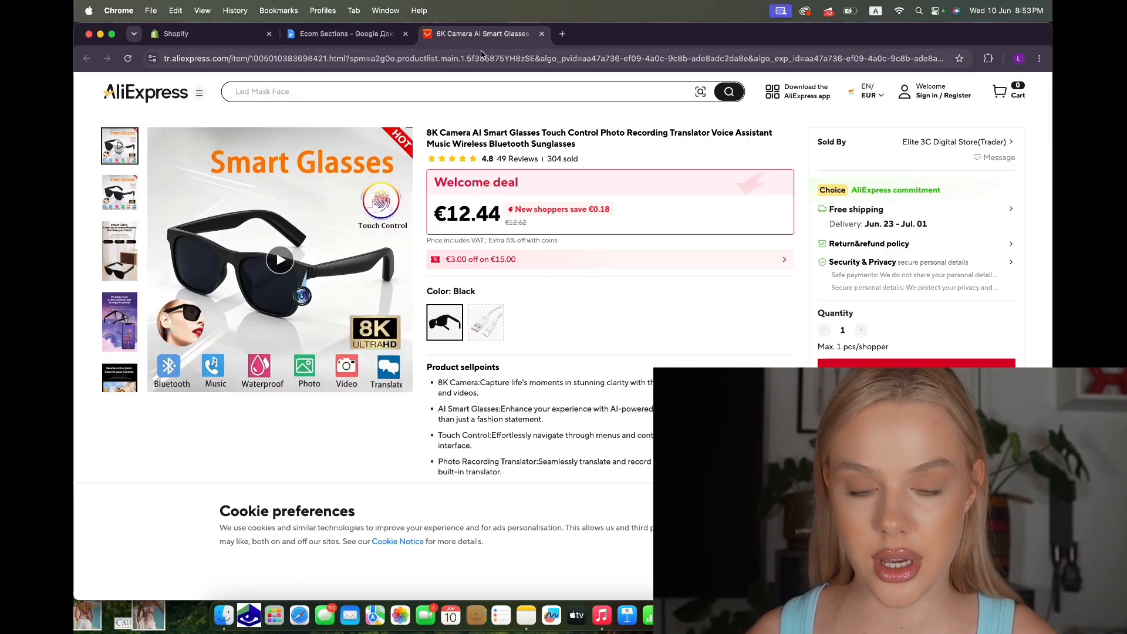
pyautogui.press('super+shift+4')
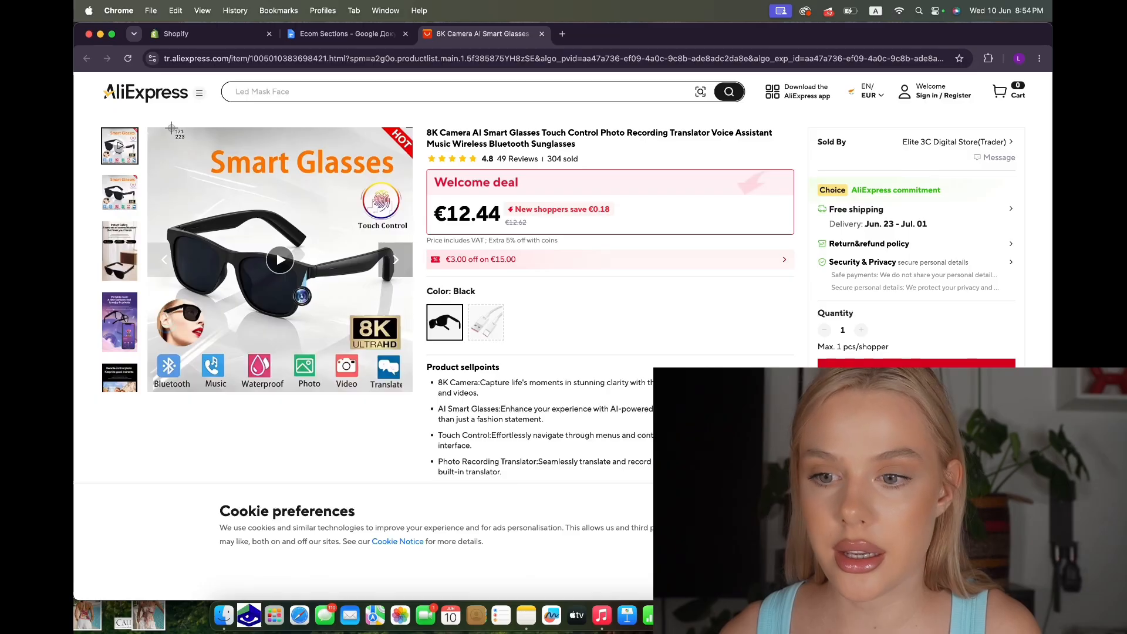
pyautogui.moveTo(150, 127); pyautogui.dragTo(418, 402)
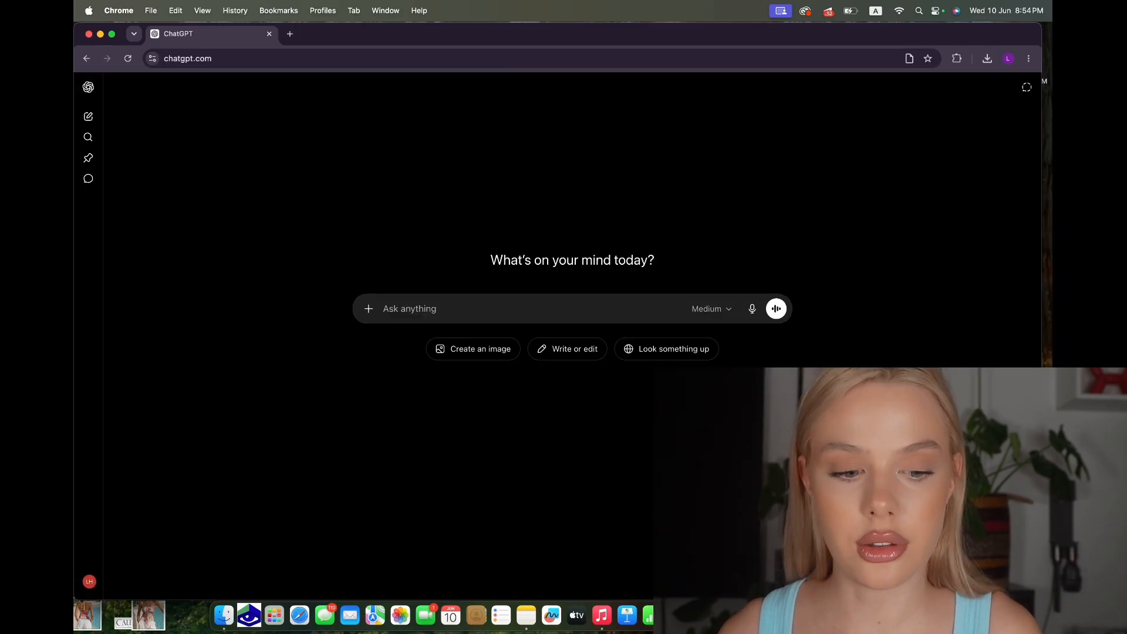
# Give ChatGPT the product screenshot and request a clean, higher-quality 1:1 ratio photo of the product that clearly showcases its function.
pyautogui.moveTo(986, 558); pyautogui.dragTo(540, 311)
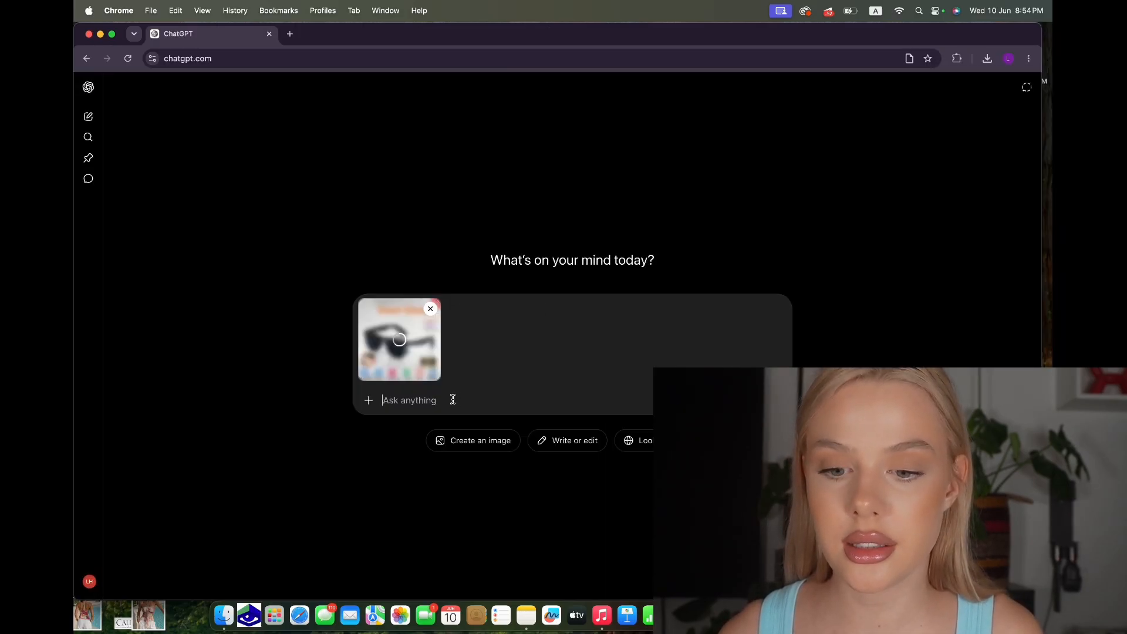
pyautogui.write('c')
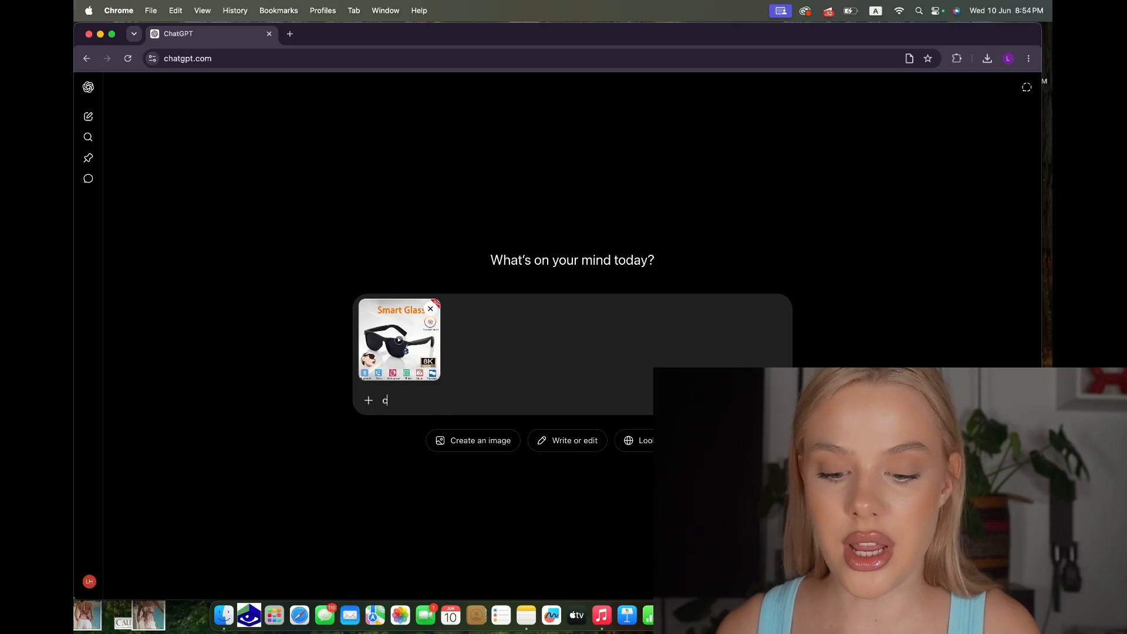
pyautogui.write('reate a 1')
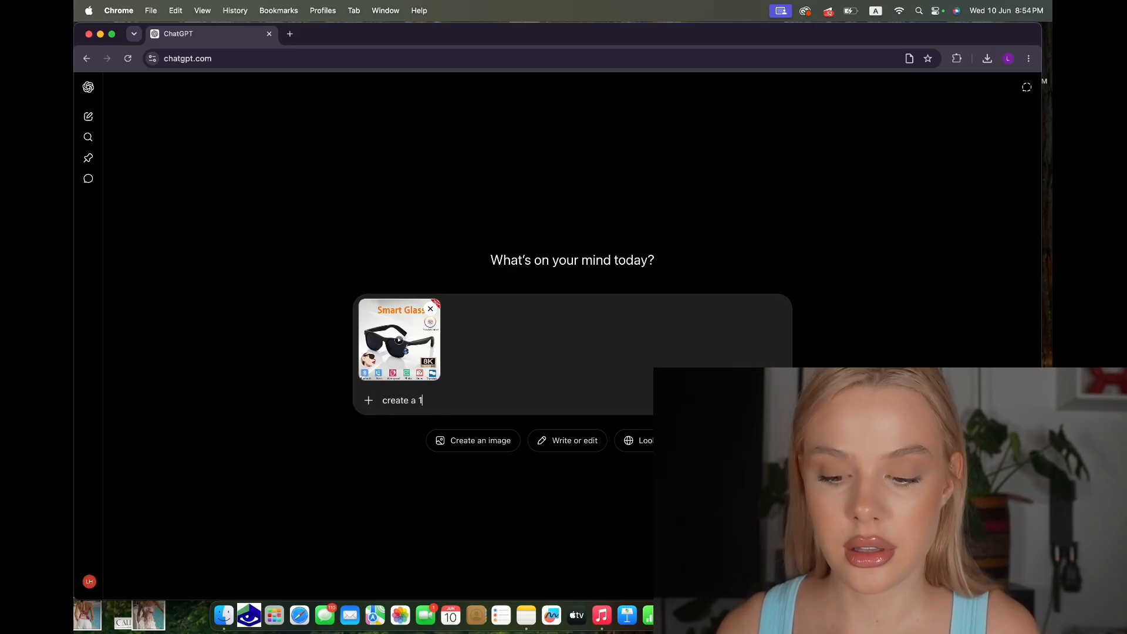
pyautogui.write(':1 ra')
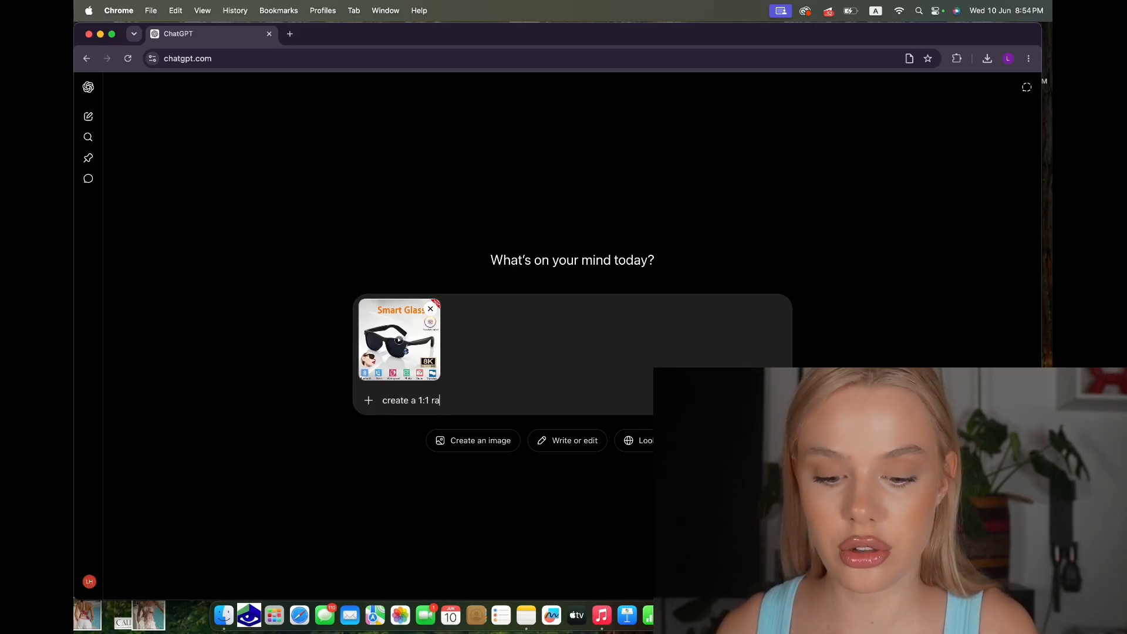
pyautogui.write('tio clean photo')
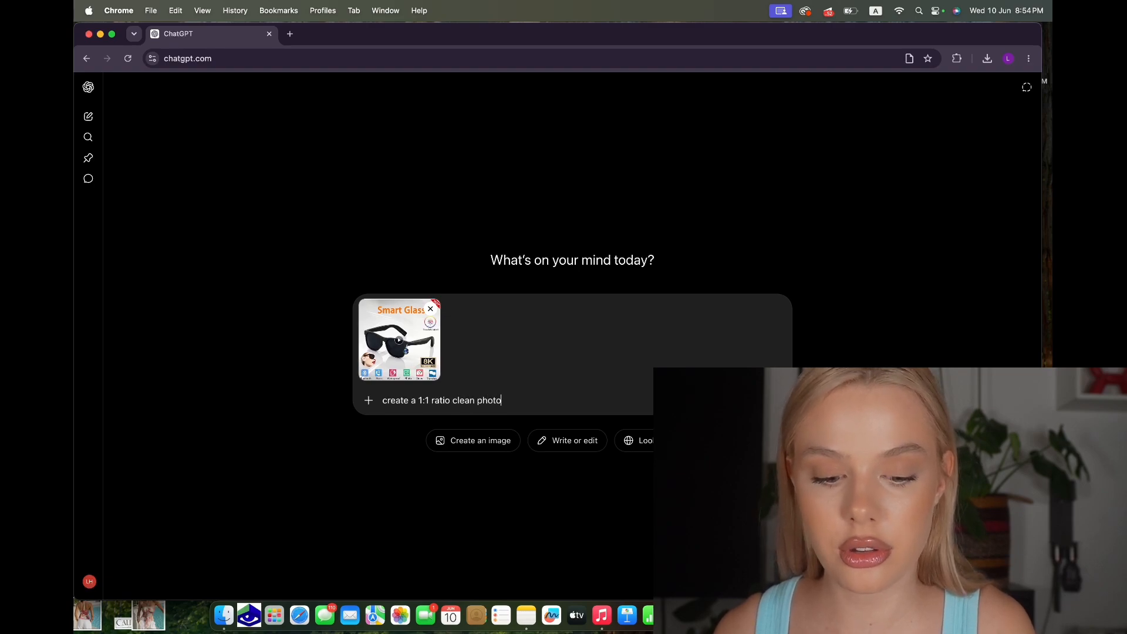
pyautogui.write(' of this product, make ')
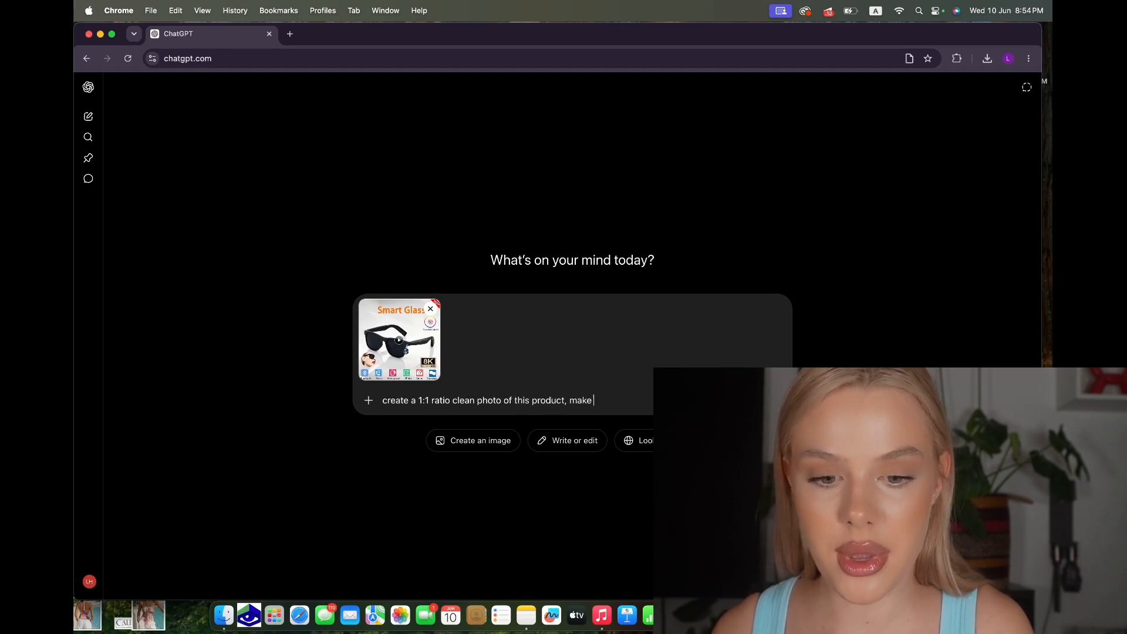
pyautogui.write('it higher quality an')
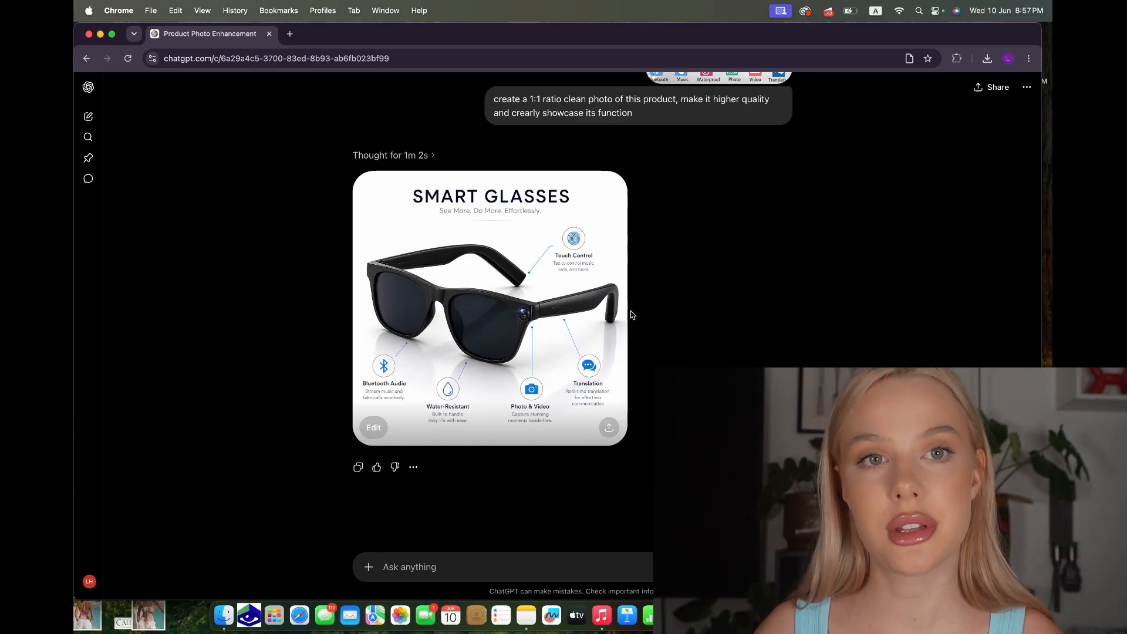
# Download the generated smart glasses image at full size and return to the conversation.
pyautogui.click(515, 294)
pyautogui.click(998, 88)
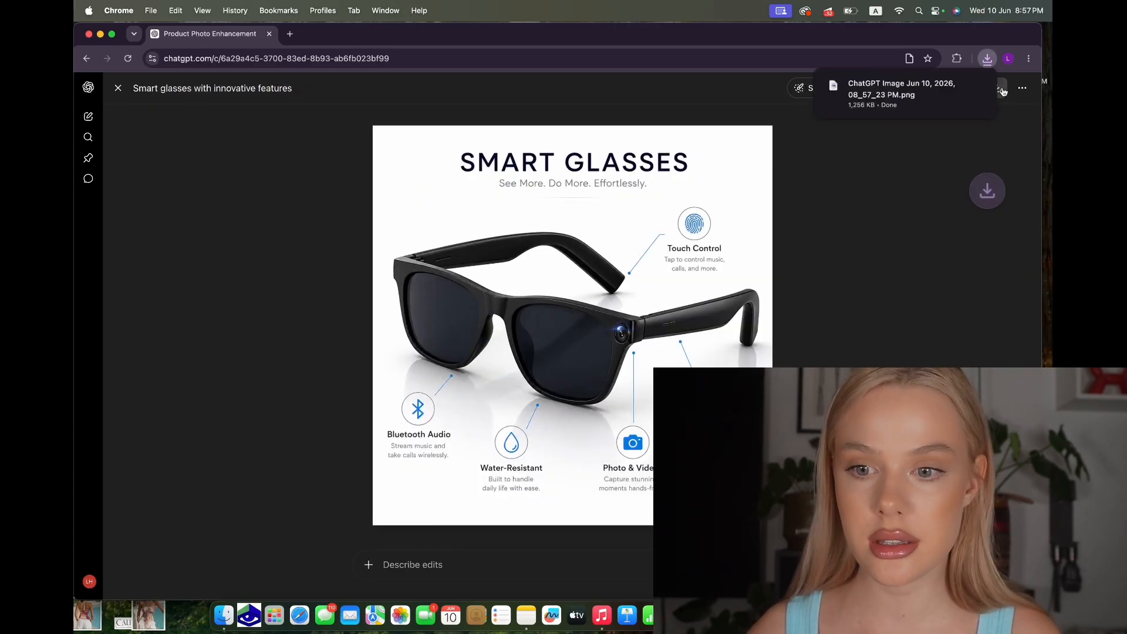
pyautogui.click(118, 89)
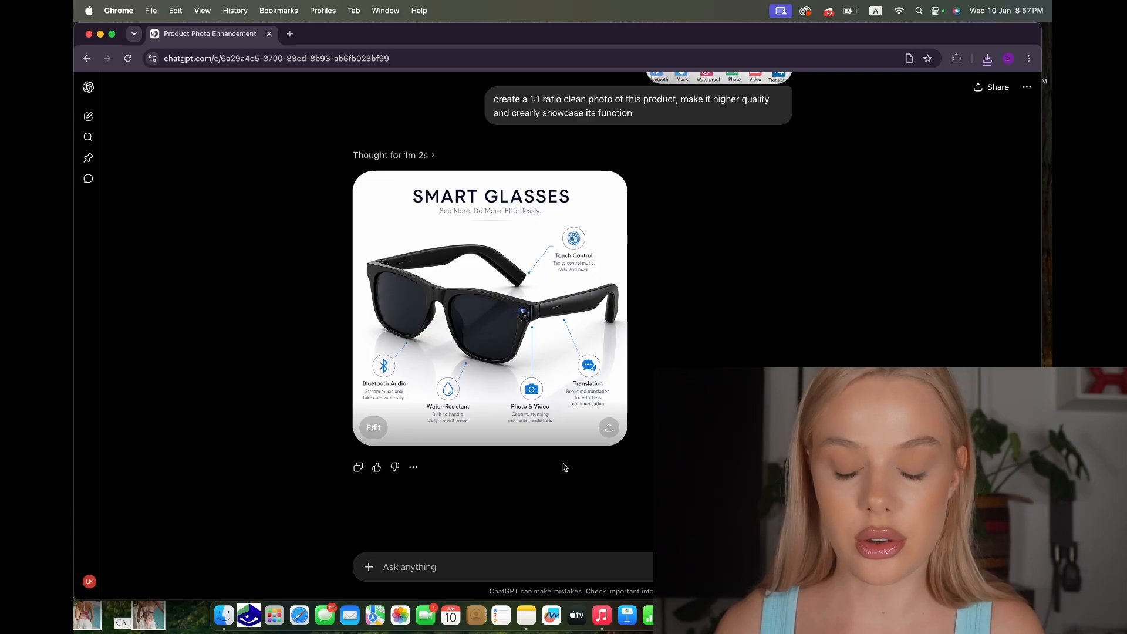
# Ask ChatGPT to "suggest a brand name for a shop that sells this product".
pyautogui.write('su')
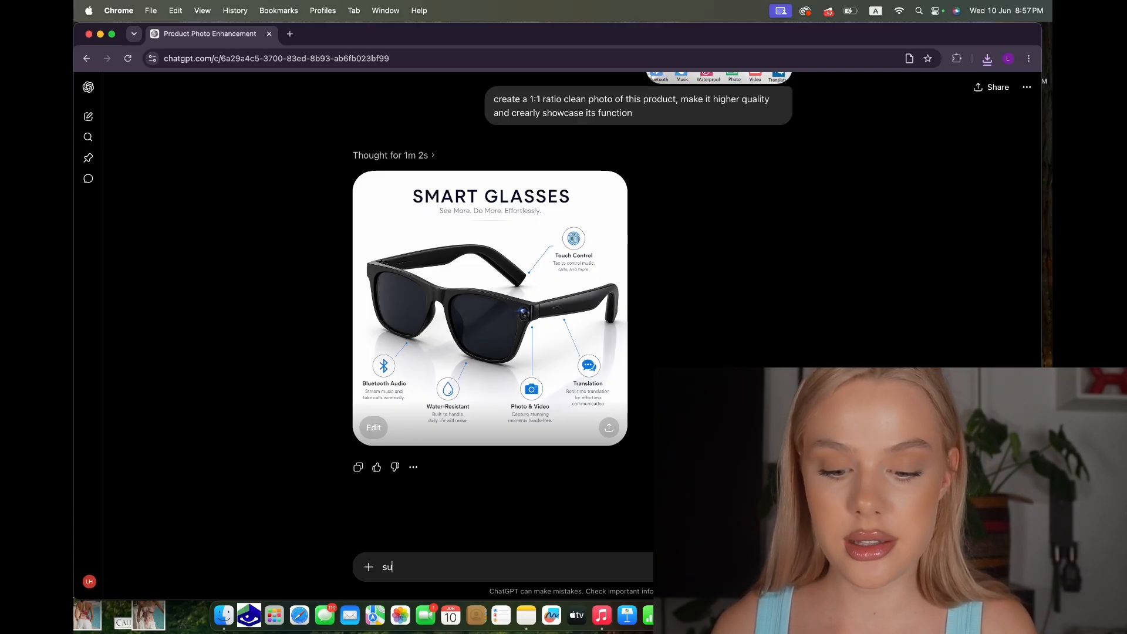
pyautogui.write('ggest a brand name for a shop')
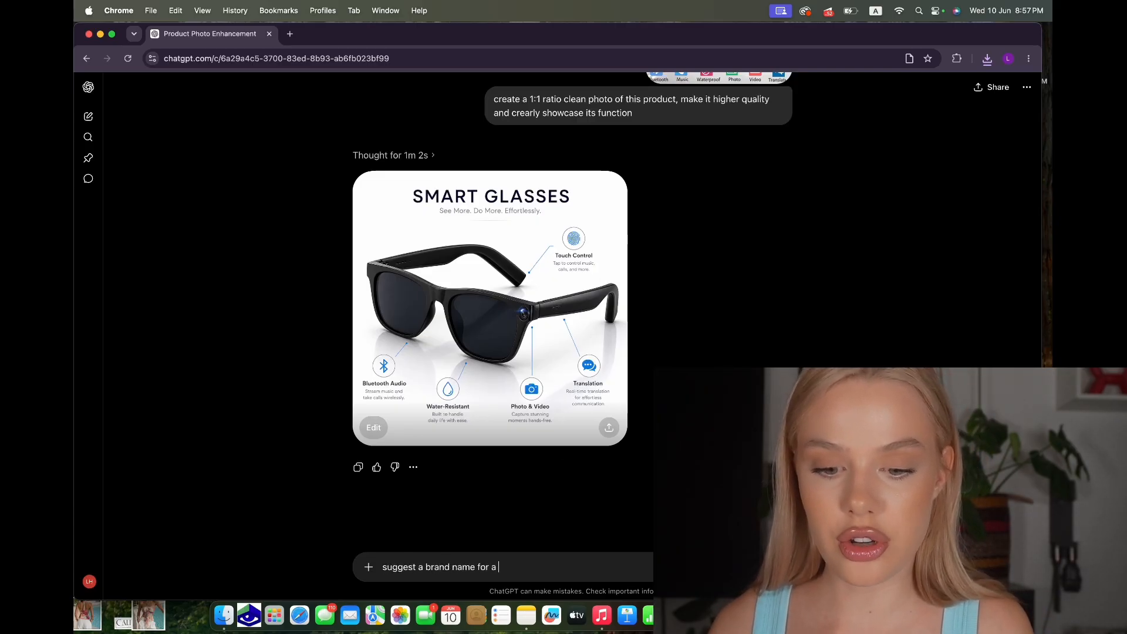
pyautogui.write('that sells this product')
pyautogui.press('Return')
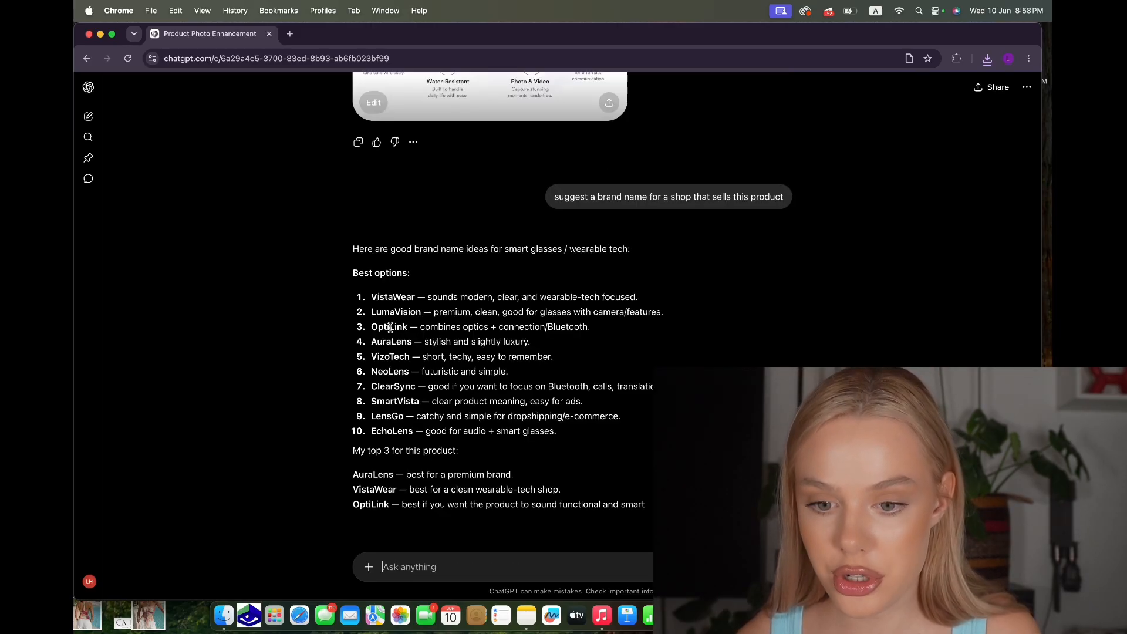
# Copy the suggested brand name OptiLink, open GoDaddy in a new tab and search for the domain optilink.com.
pyautogui.moveTo(369, 330); pyautogui.dragTo(409, 329)
pyautogui.press('cmd+c')
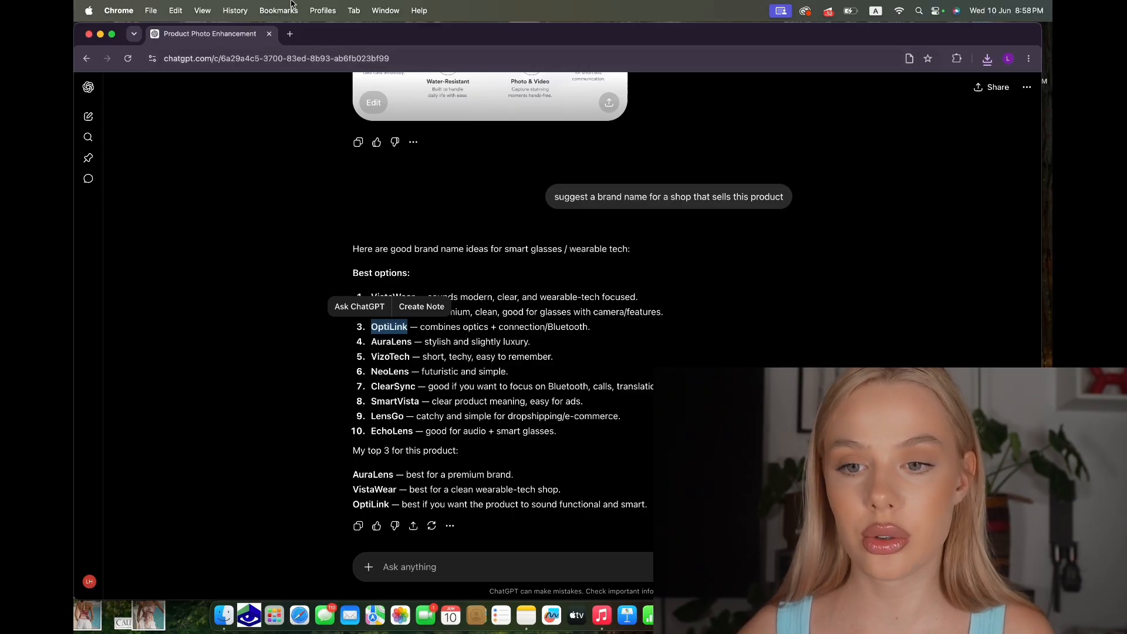
pyautogui.click(289, 34)
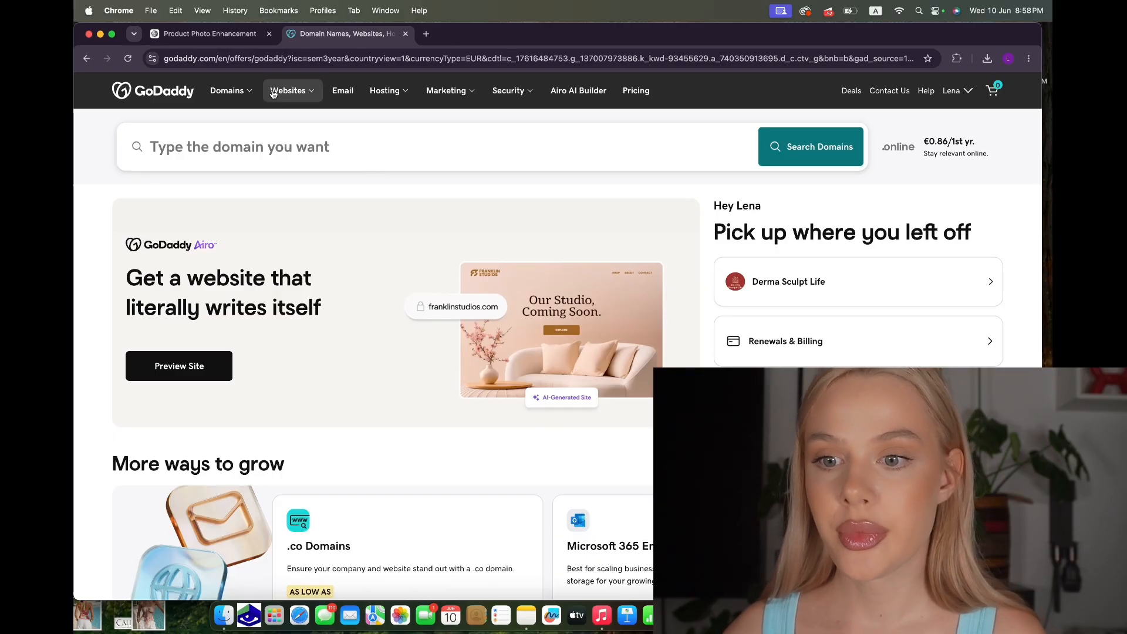
pyautogui.click(234, 35)
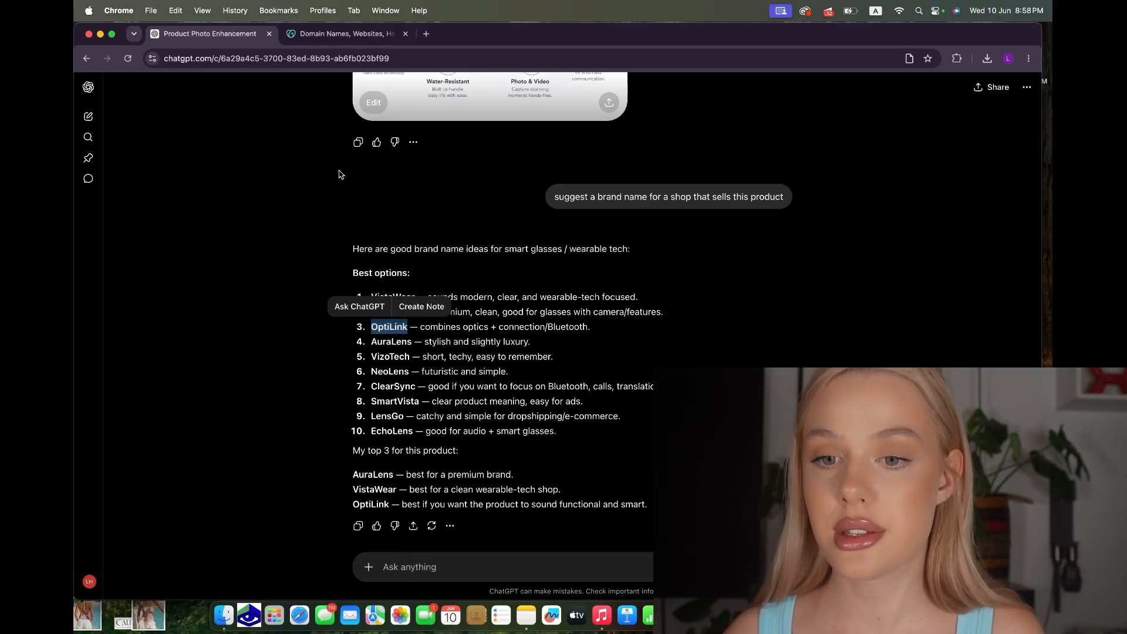
pyautogui.click(329, 35)
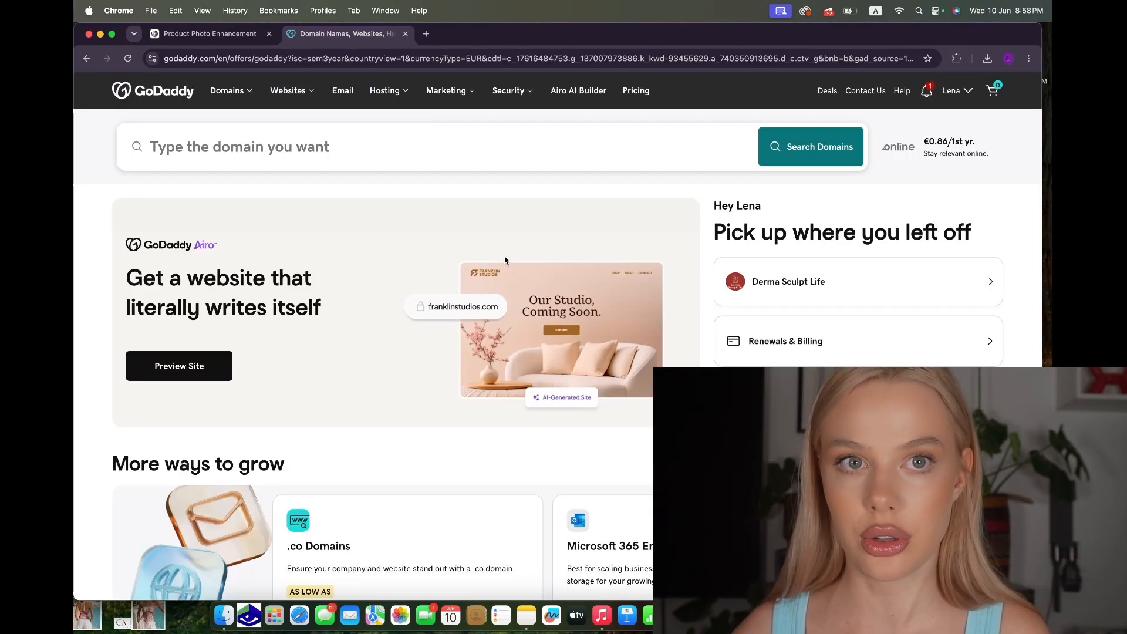
pyautogui.click(413, 131)
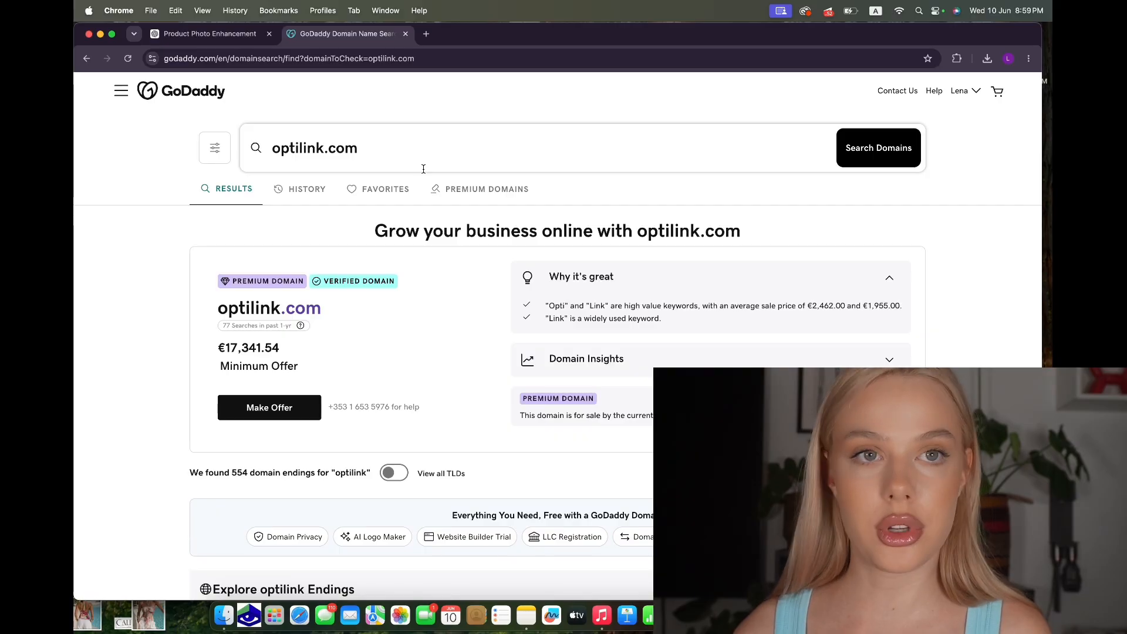
# Extend the domain name with "life" and search for optilinklife.com.
pyautogui.click(325, 150)
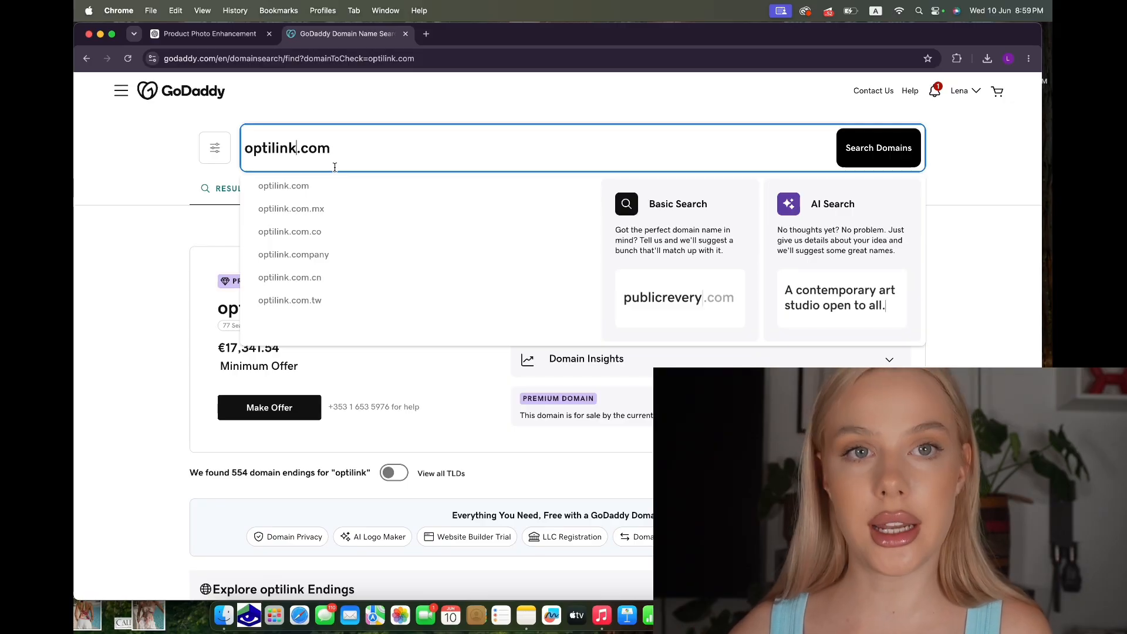
pyautogui.write('life')
pyautogui.press('Return')
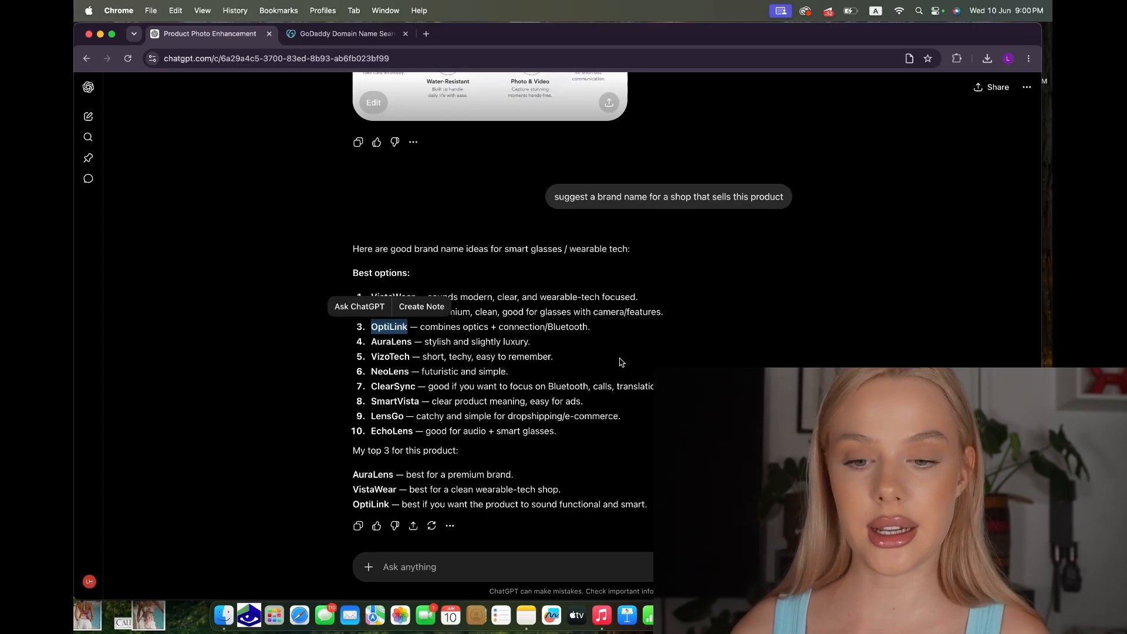
# Ask ChatGPT to create a logo for OptiLink on white background, with the instruction "improvise and make it super branded and cool".
pyautogui.click(479, 567)
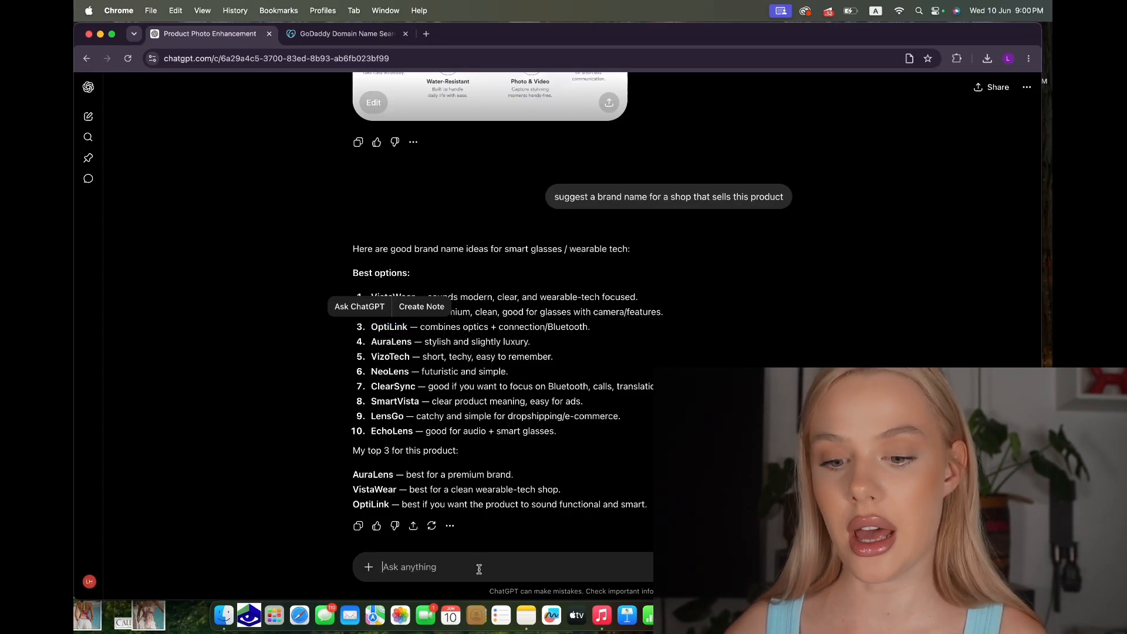
pyautogui.write('create ')
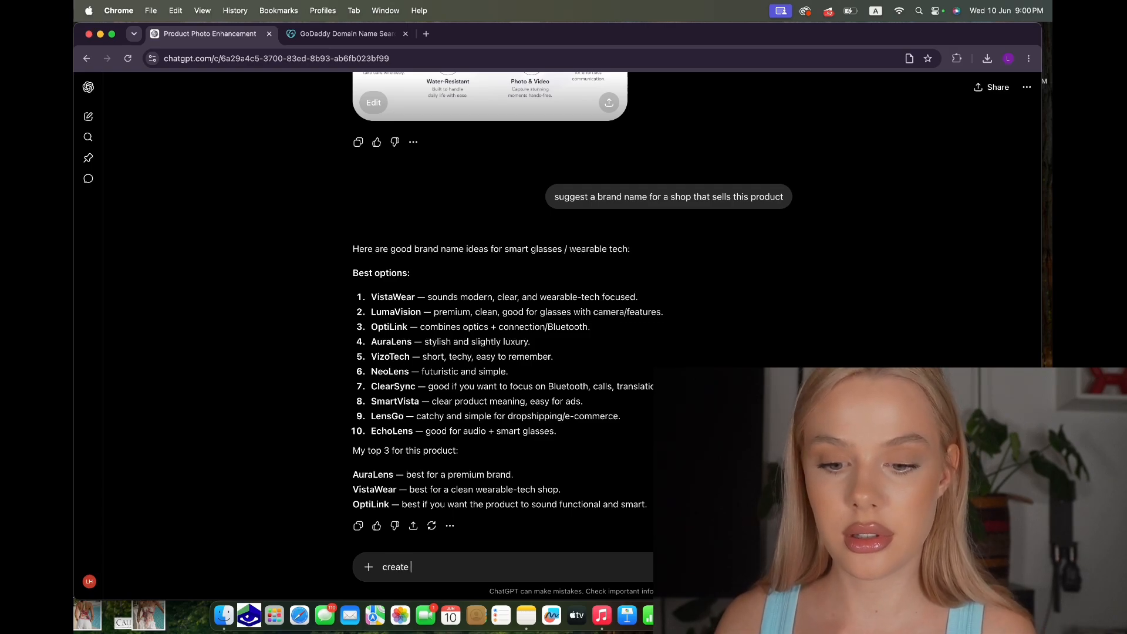
pyautogui.write('a logo')
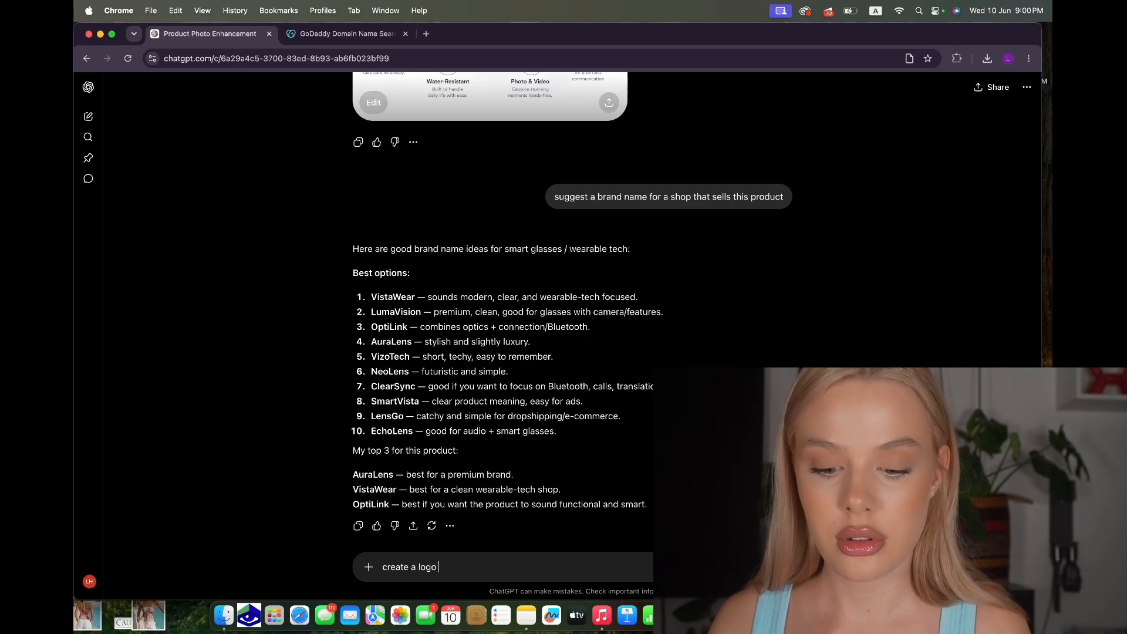
pyautogui.write(' for')
pyautogui.press('cmd+v')
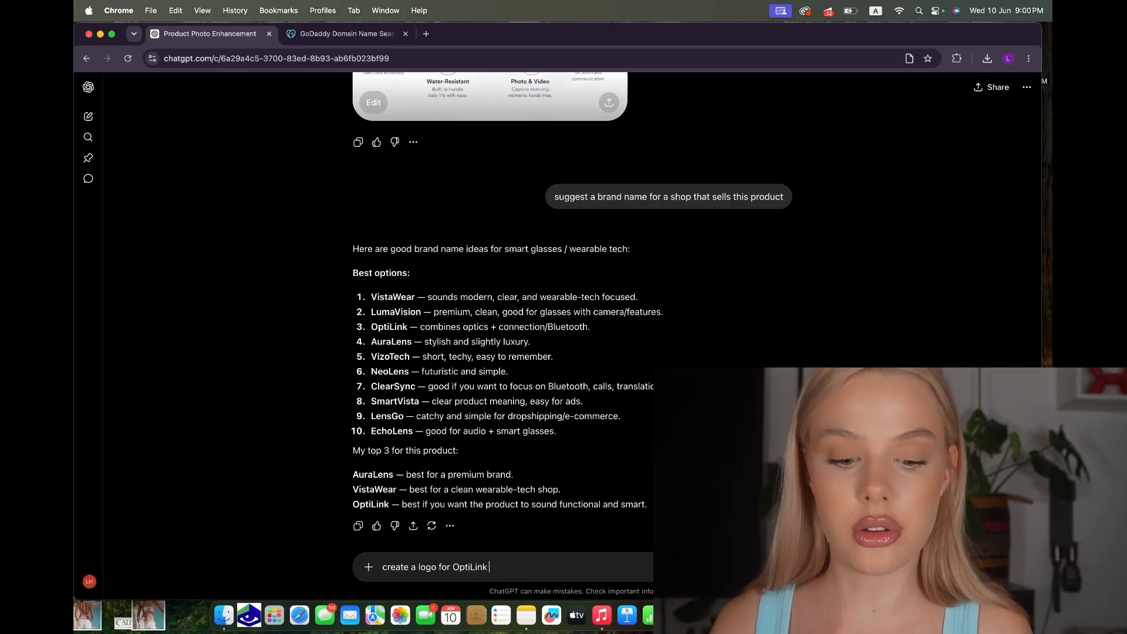
pyautogui.write('on white background. improvise')
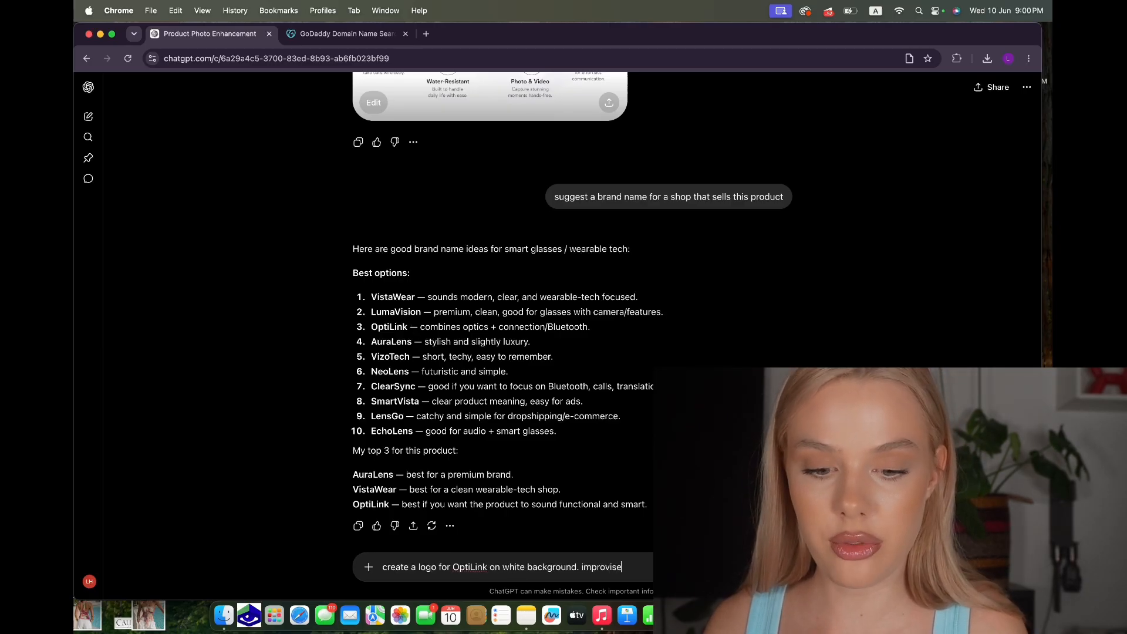
pyautogui.write(' and ma')
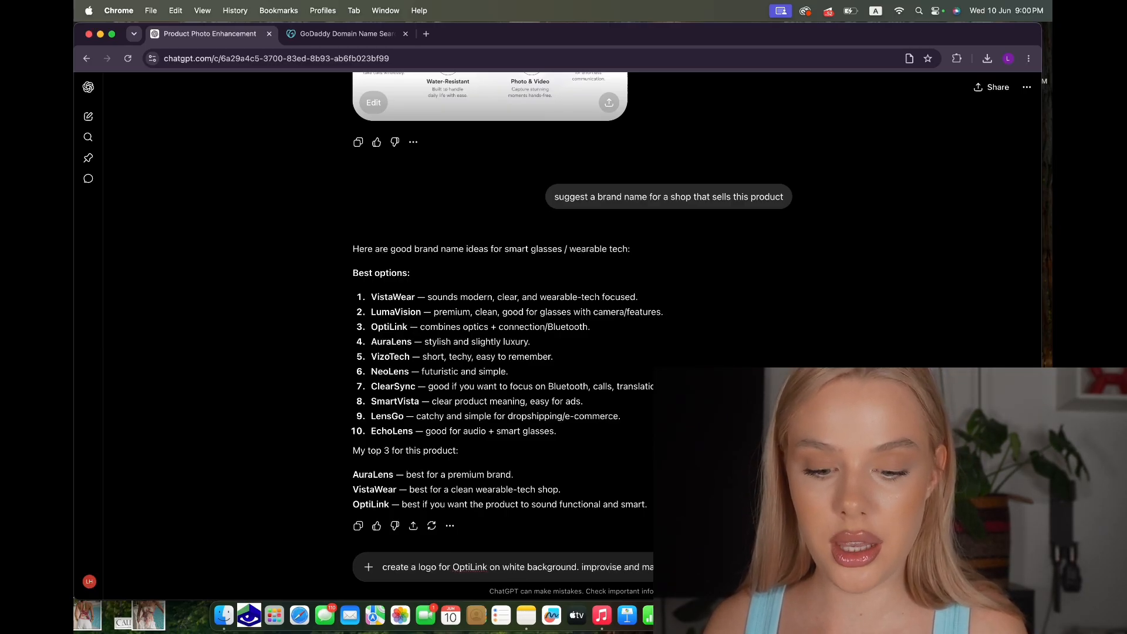
pyautogui.write('ke it super branded and cool')
pyautogui.press('Return')
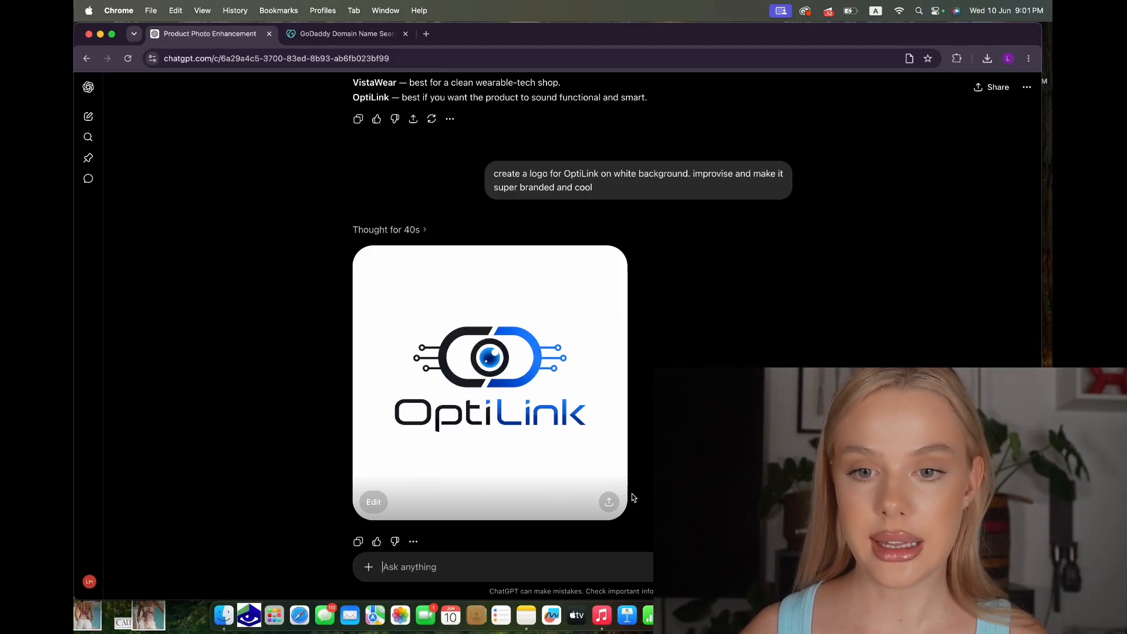
# Open the generated OptiLink logo for download and copy the brand name OptiLink from the list of suggested names.
pyautogui.click(498, 357)
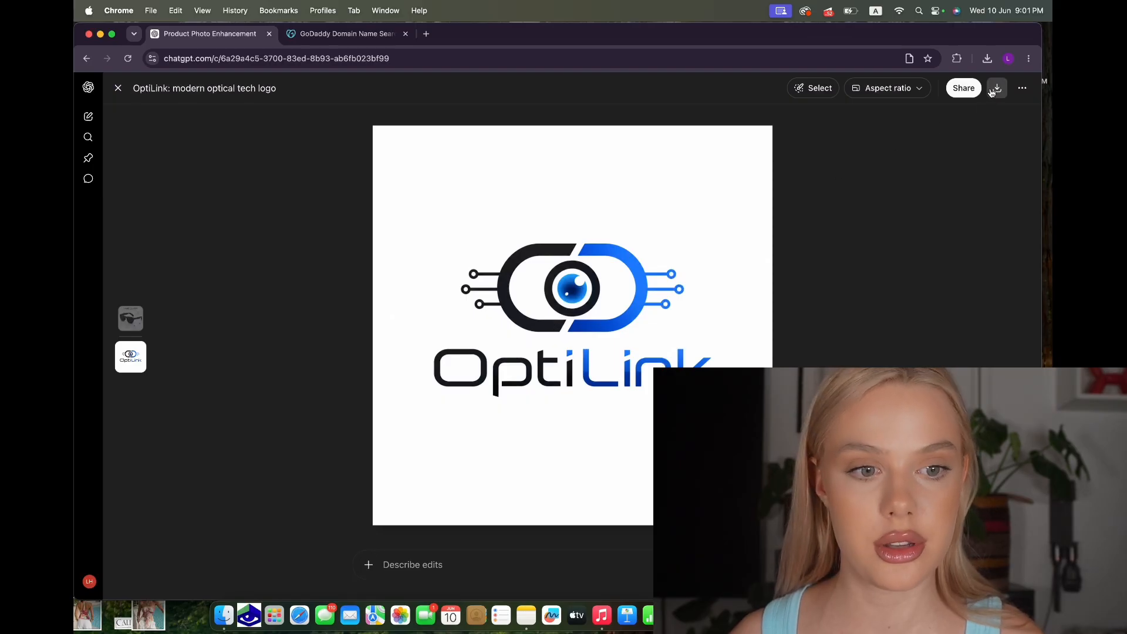
pyautogui.doubleClick(382, 136)
pyautogui.press('super+c')
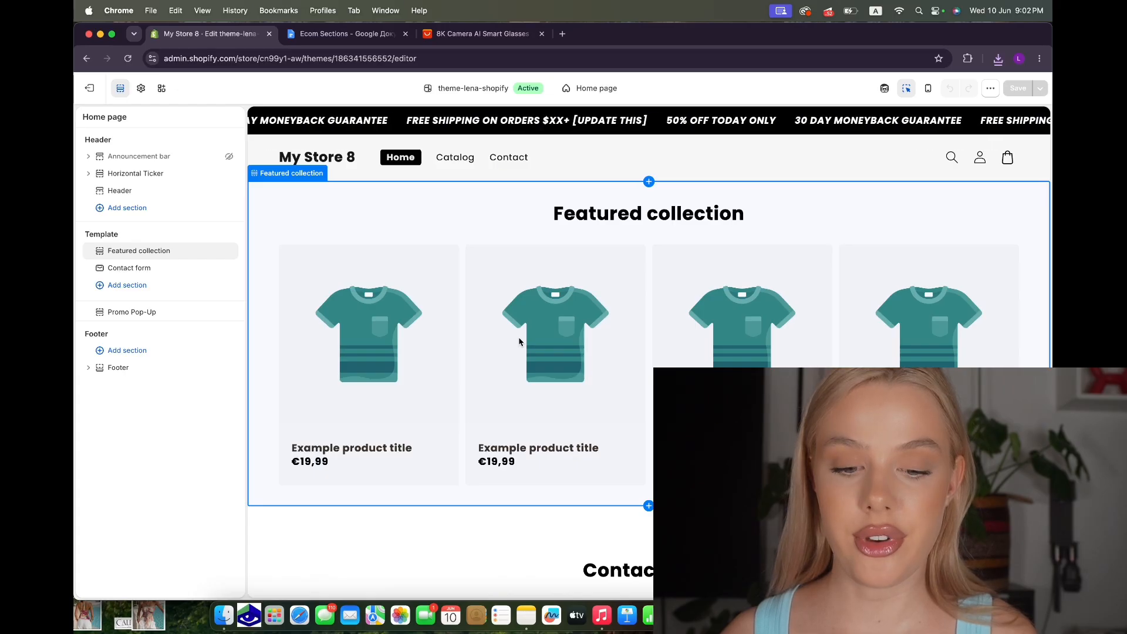
# Leave the theme editor, set the store name to OptiLink in the general settings' store contact details and save it.
pyautogui.scroll(-10, 519, 341)
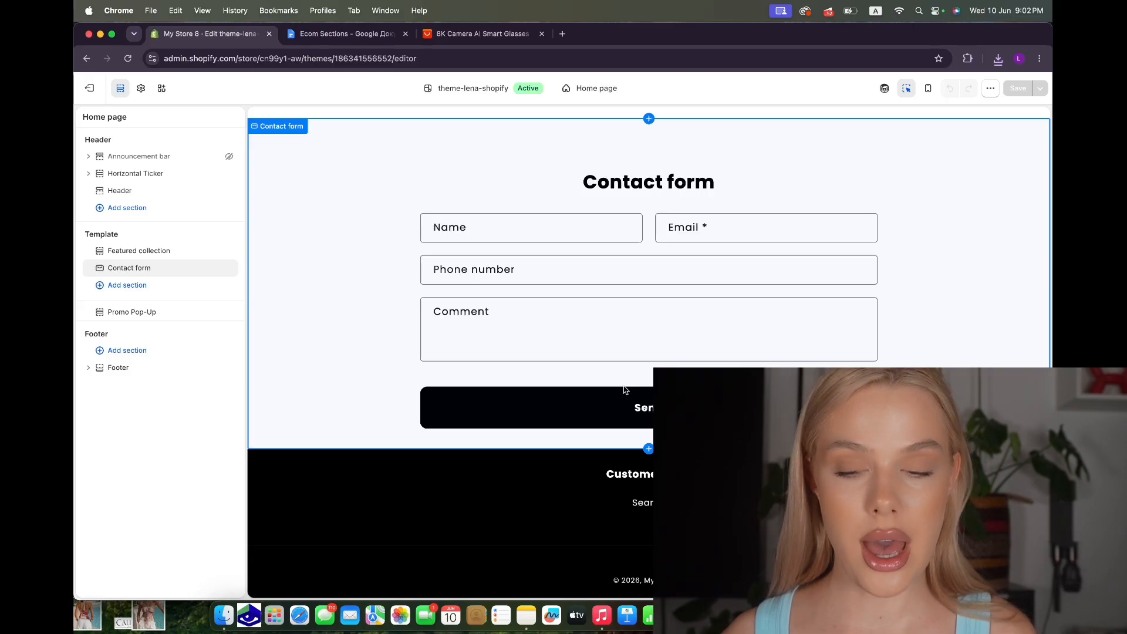
pyautogui.click(92, 88)
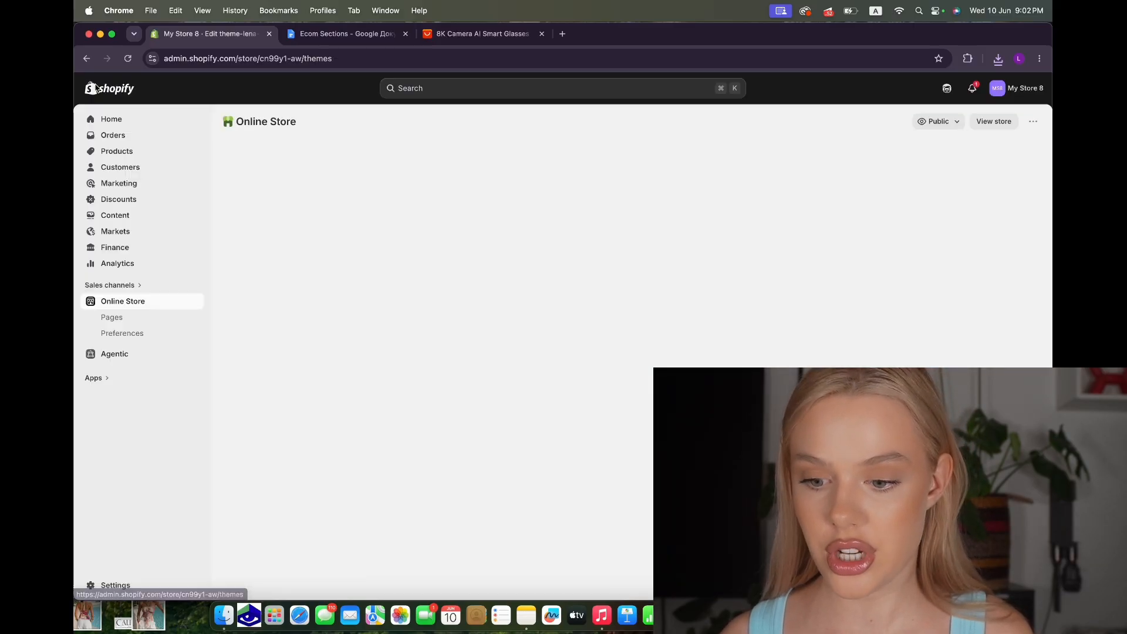
pyautogui.click(115, 586)
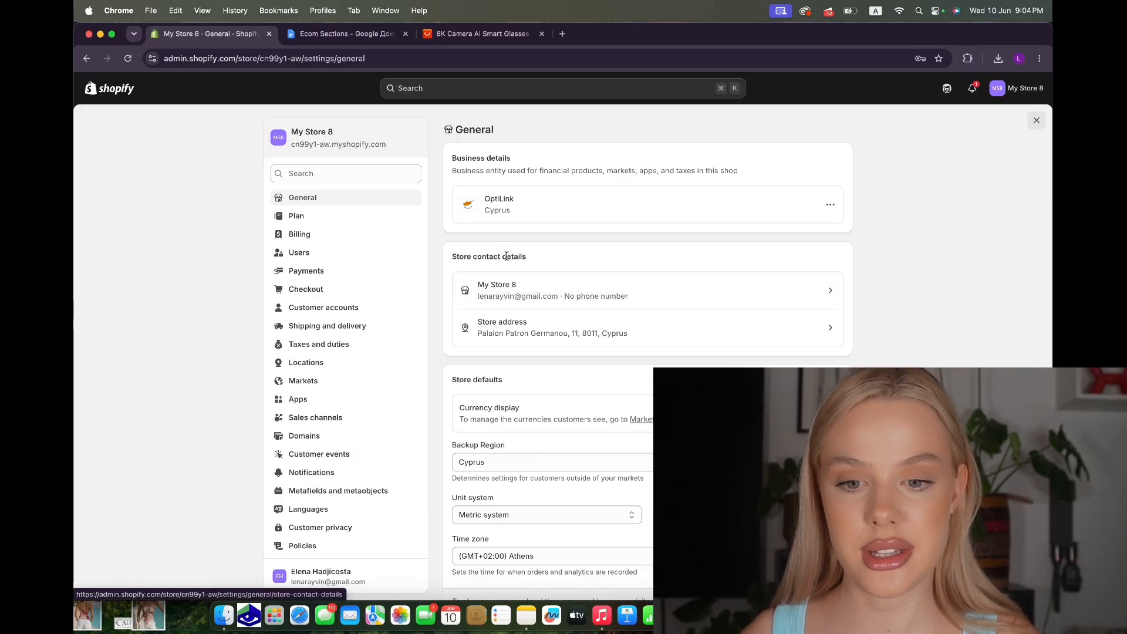
pyautogui.click(510, 290)
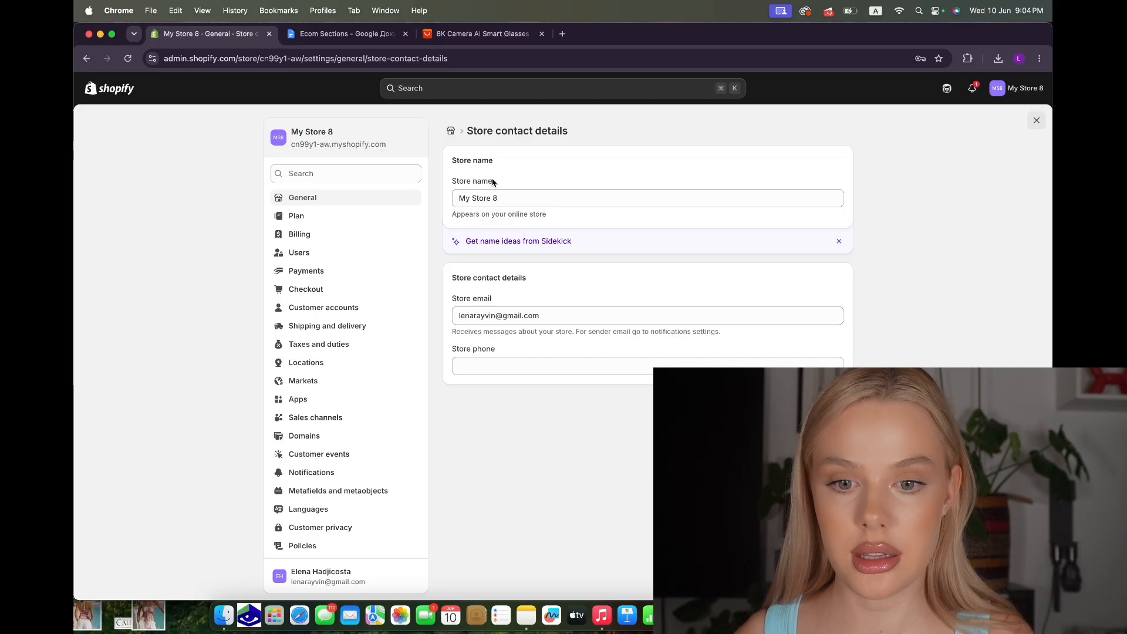
pyautogui.moveTo(501, 199); pyautogui.dragTo(450, 202)
pyautogui.press('super+v')
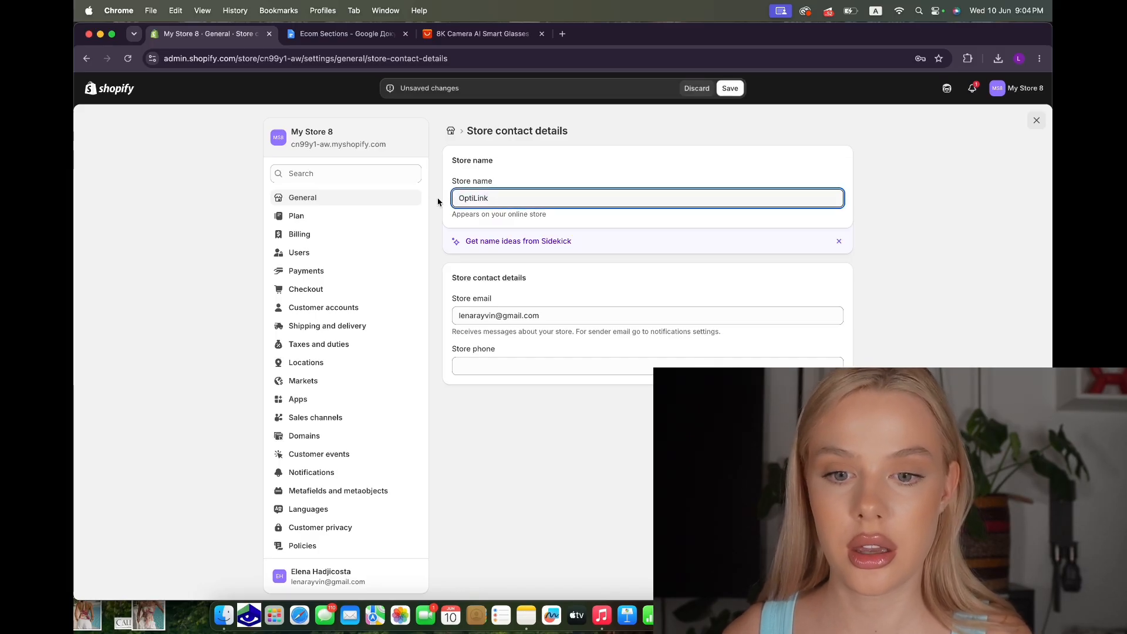
pyautogui.click(730, 88)
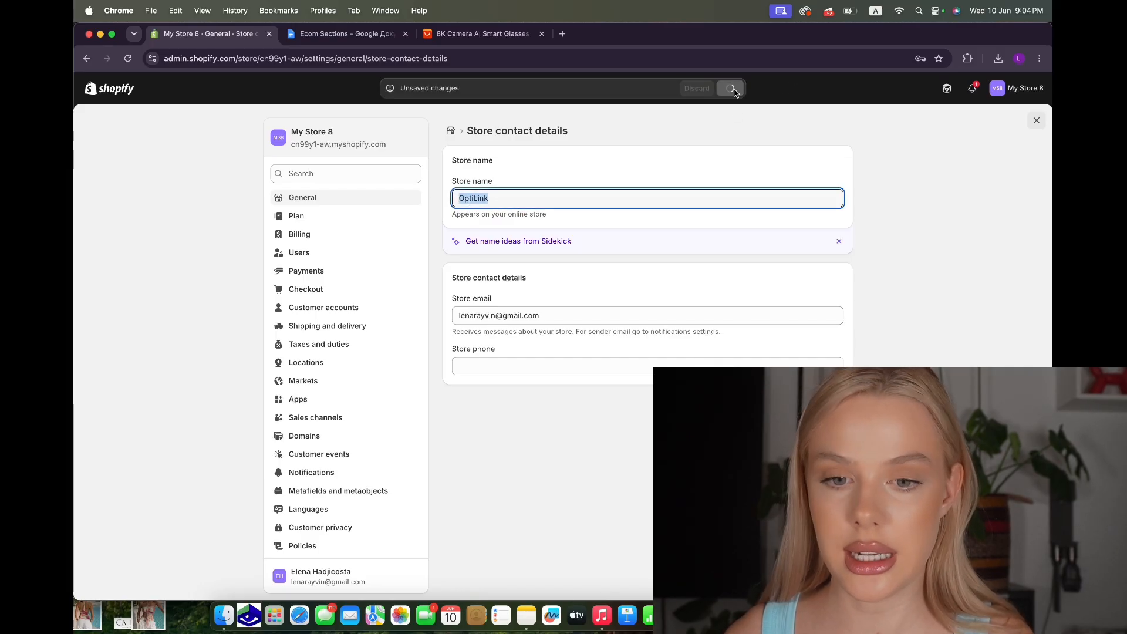
pyautogui.click(127, 59)
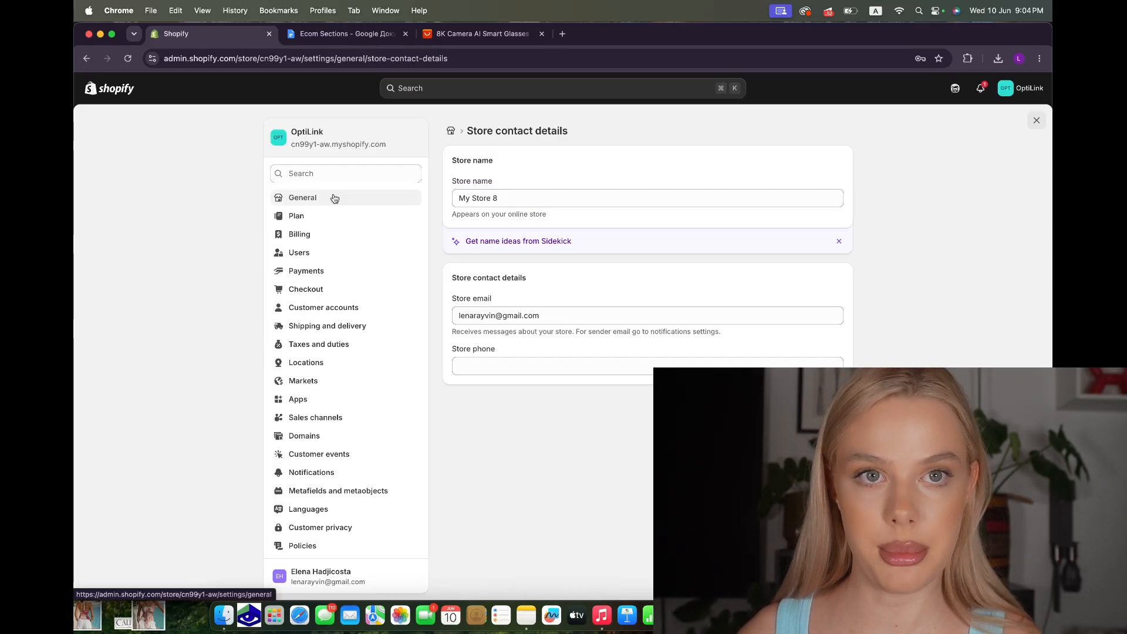
pyautogui.click(1036, 121)
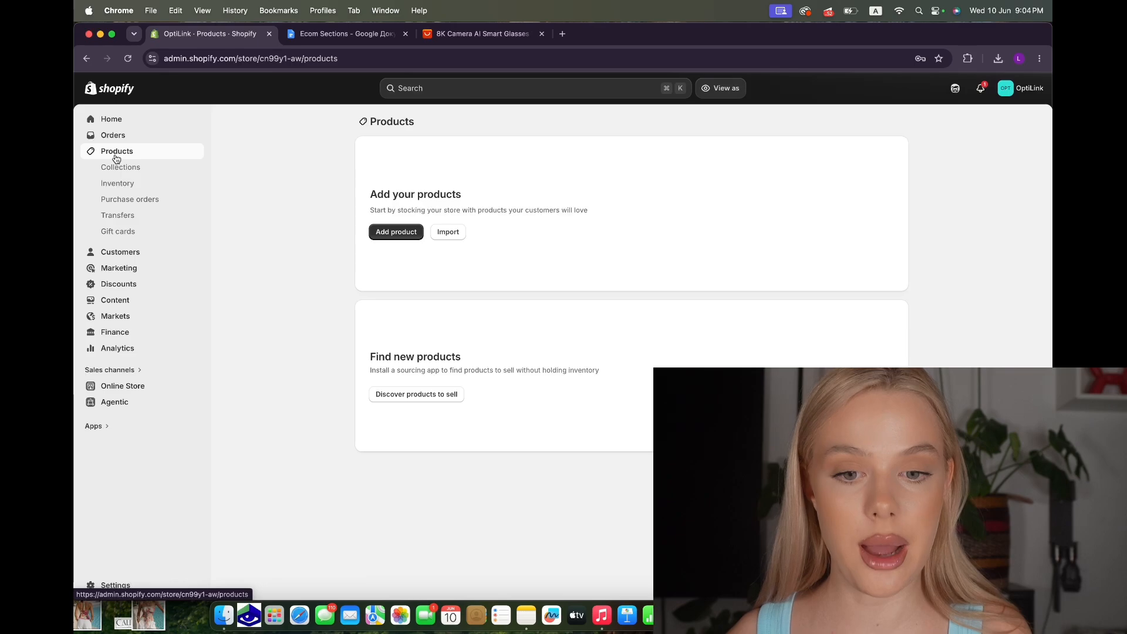
# Start a new product in the store and add the downloaded smart glasses image as its media.
pyautogui.click(402, 231)
pyautogui.click(853, 615)
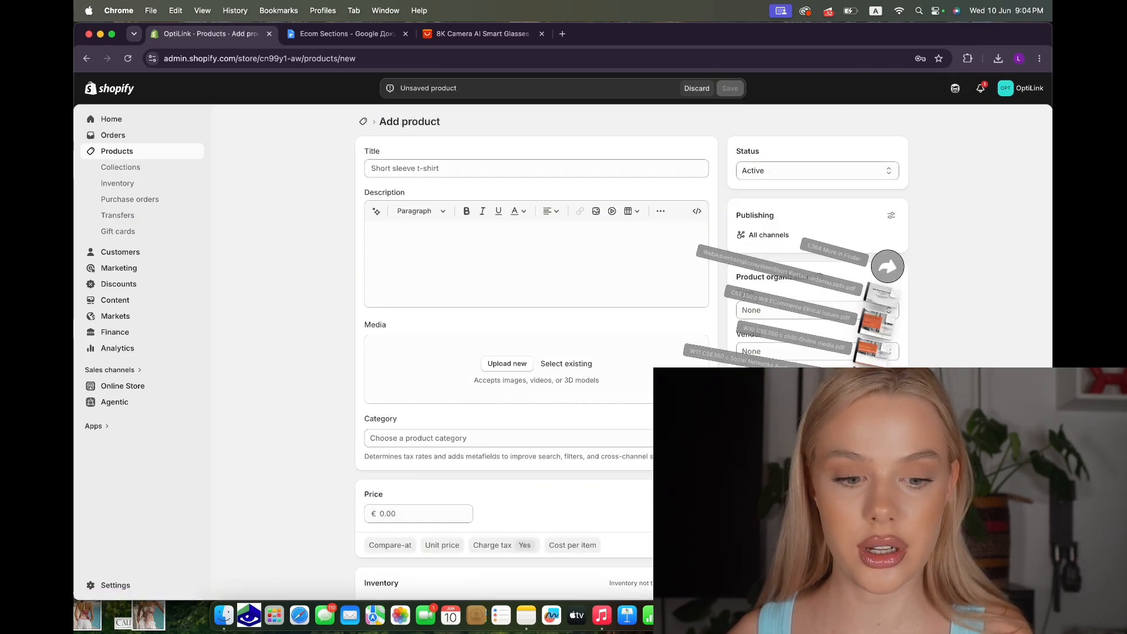
pyautogui.moveTo(852, 570); pyautogui.dragTo(546, 371)
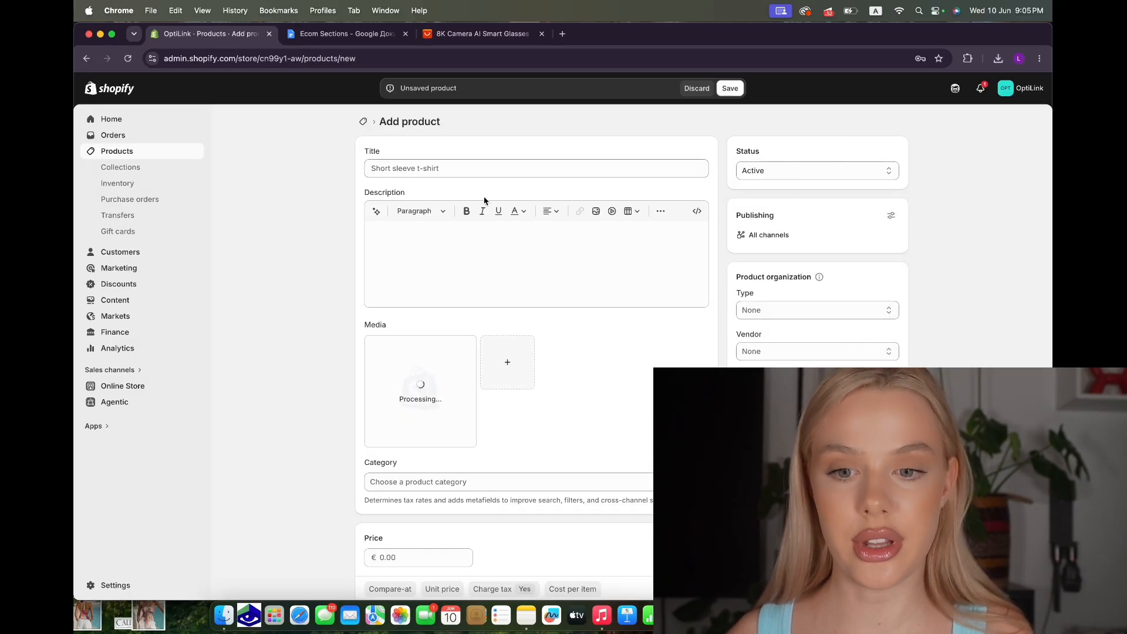
# Switch to ChatGPT and ask it to "give me a title for my product".
pyautogui.hotkey('ctrl', 'Right')
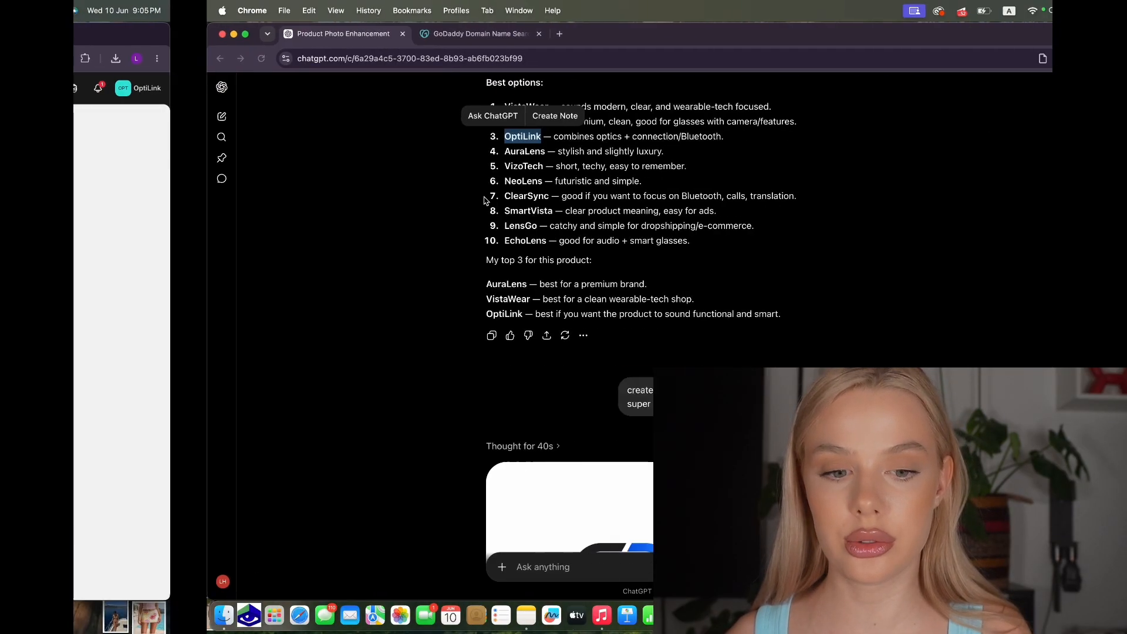
pyautogui.click(453, 565)
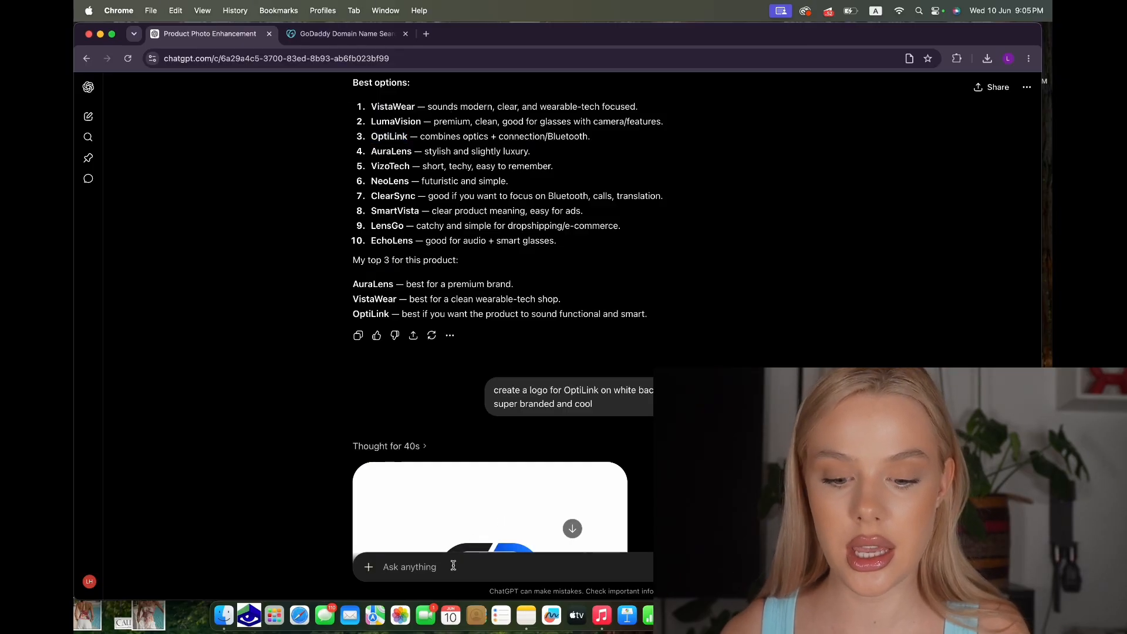
pyautogui.write('give me a')
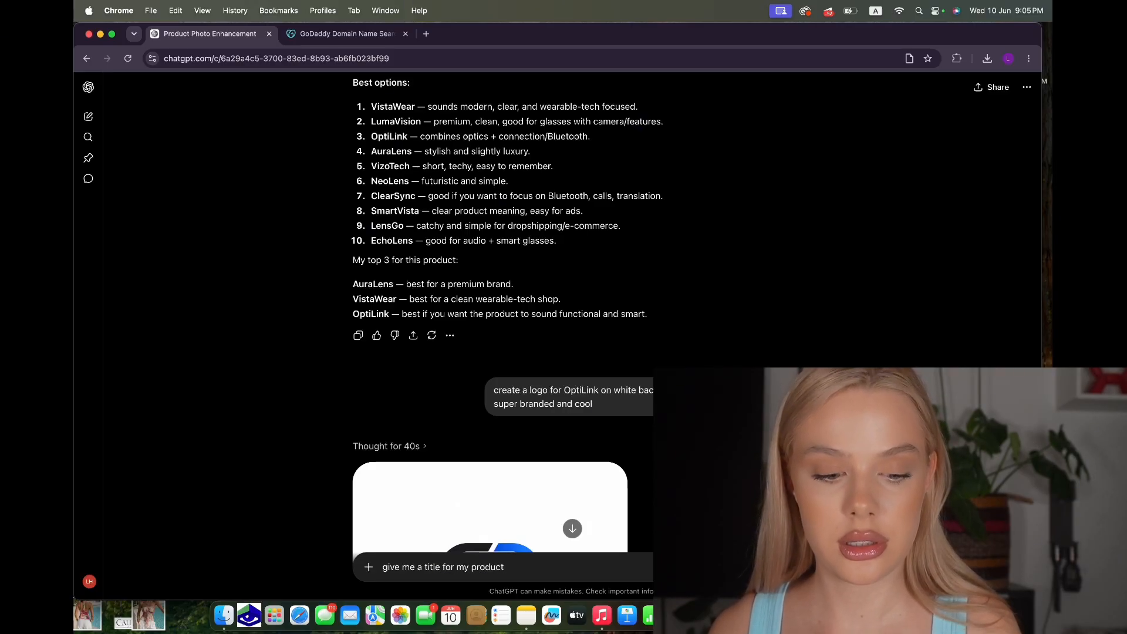
pyautogui.write('title for my product')
pyautogui.press('Return')
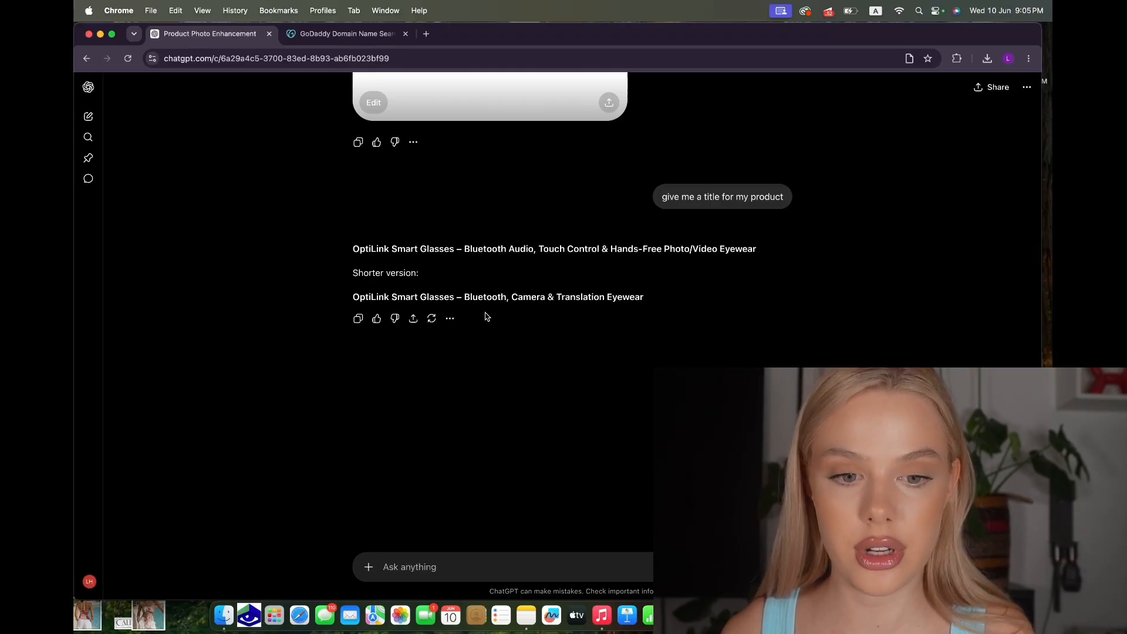
# Copy "OptiLink Smart Glasses" from ChatGPT's suggestion and paste it as the title of the new Shopify product.
pyautogui.moveTo(345, 250); pyautogui.dragTo(453, 246)
pyautogui.press('super+c')
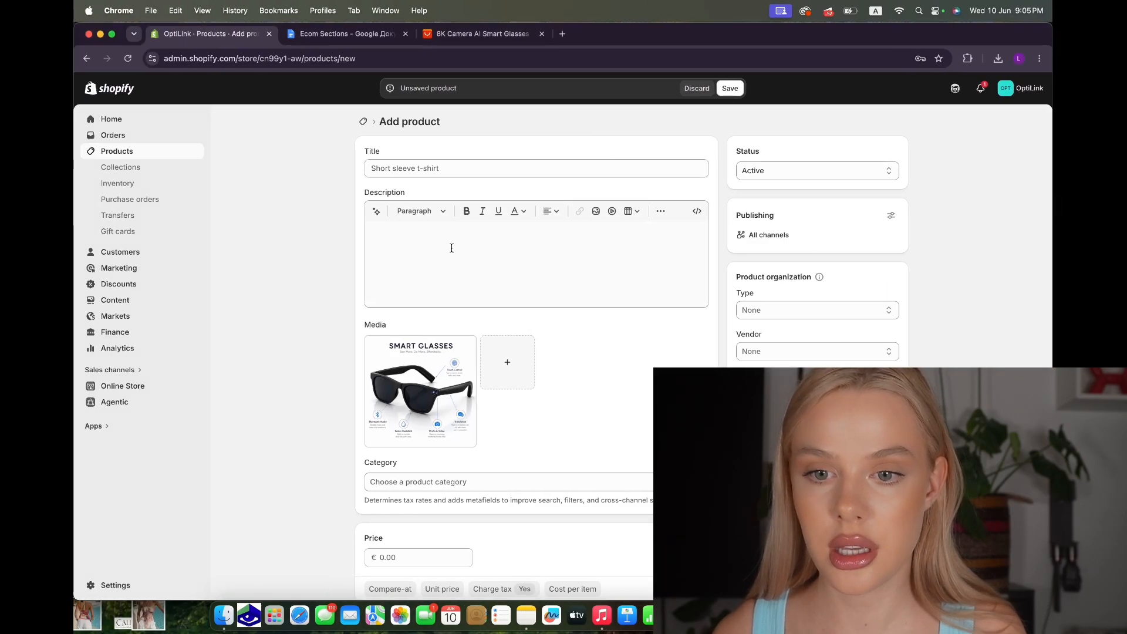
pyautogui.click(441, 171)
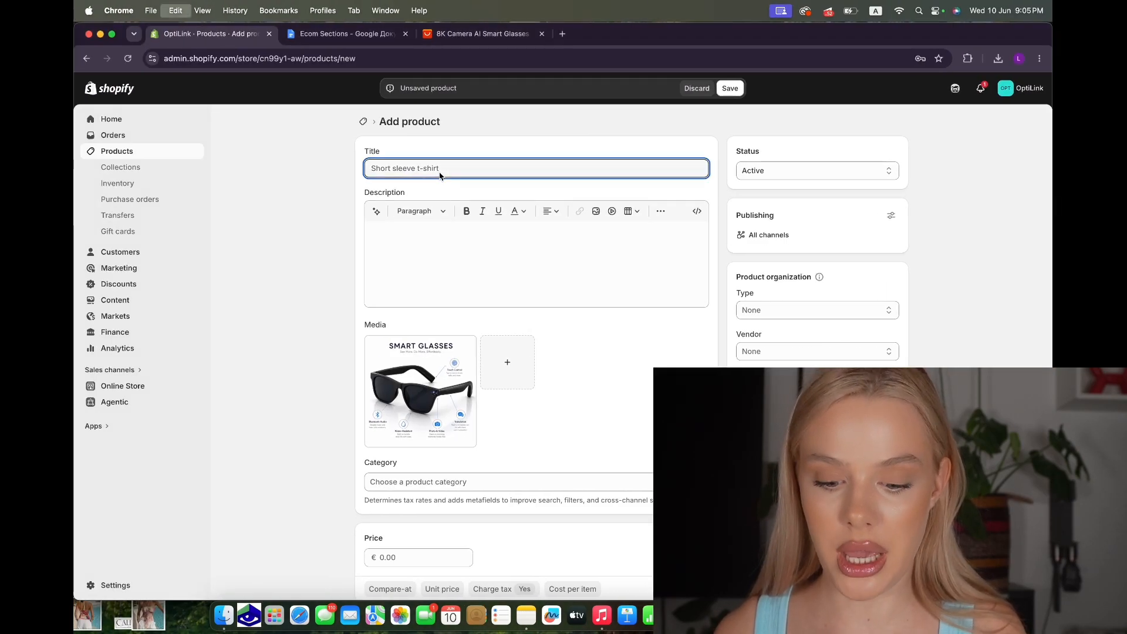
pyautogui.press('super+v')
# Set the product's price to €29.99 and its compare-at price to €199.99.
pyautogui.scroll(-5, 442, 177)
pyautogui.click(393, 279)
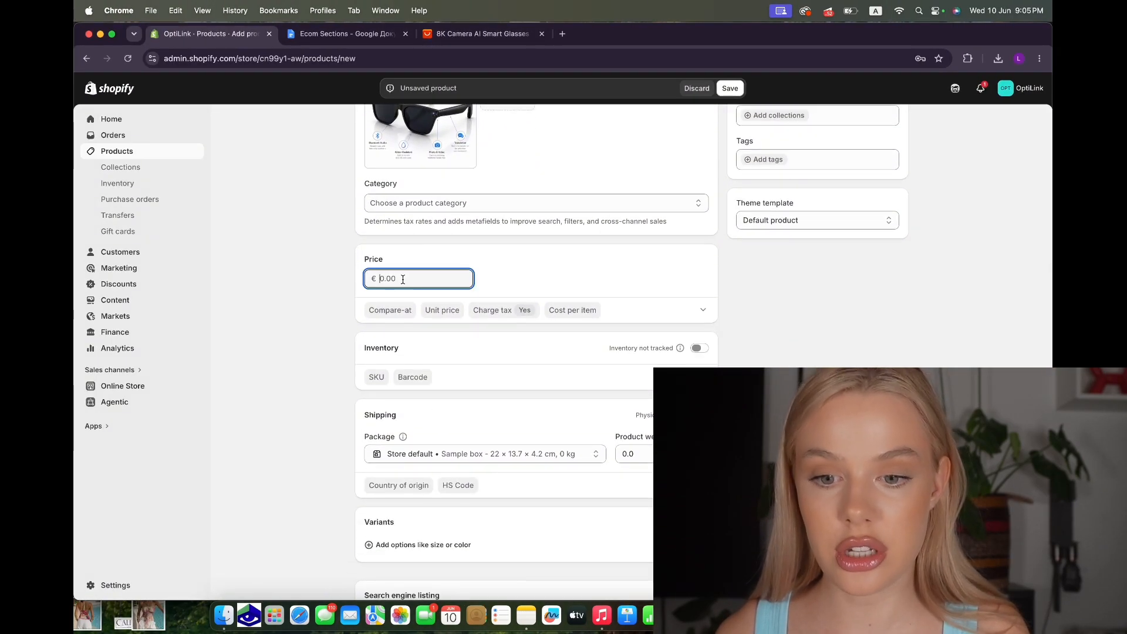
pyautogui.click(392, 311)
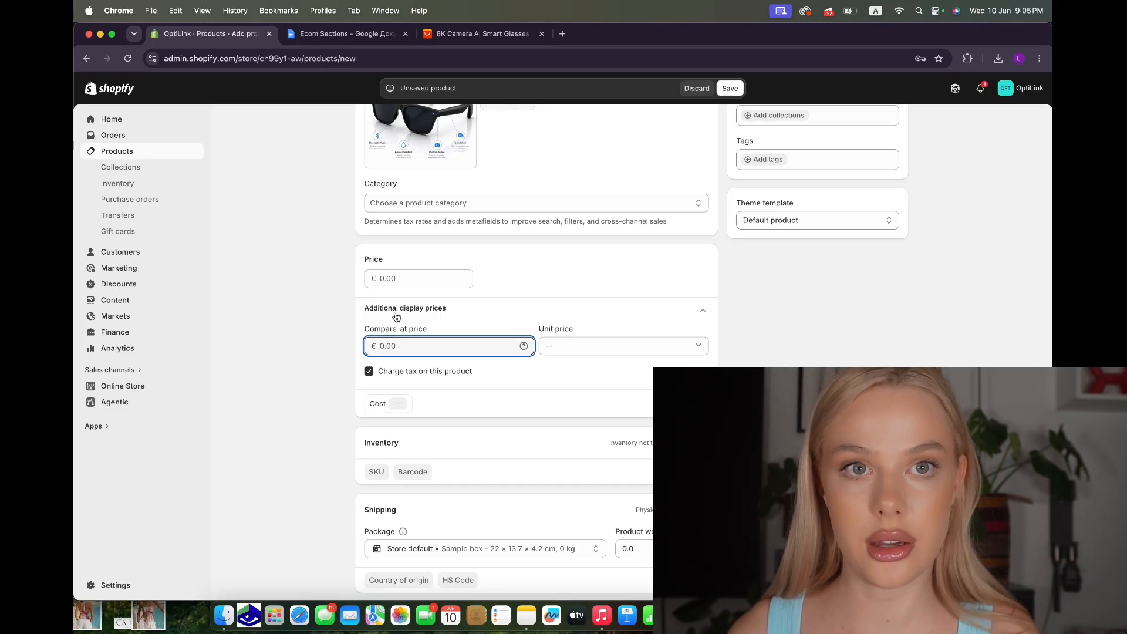
pyautogui.click(397, 276)
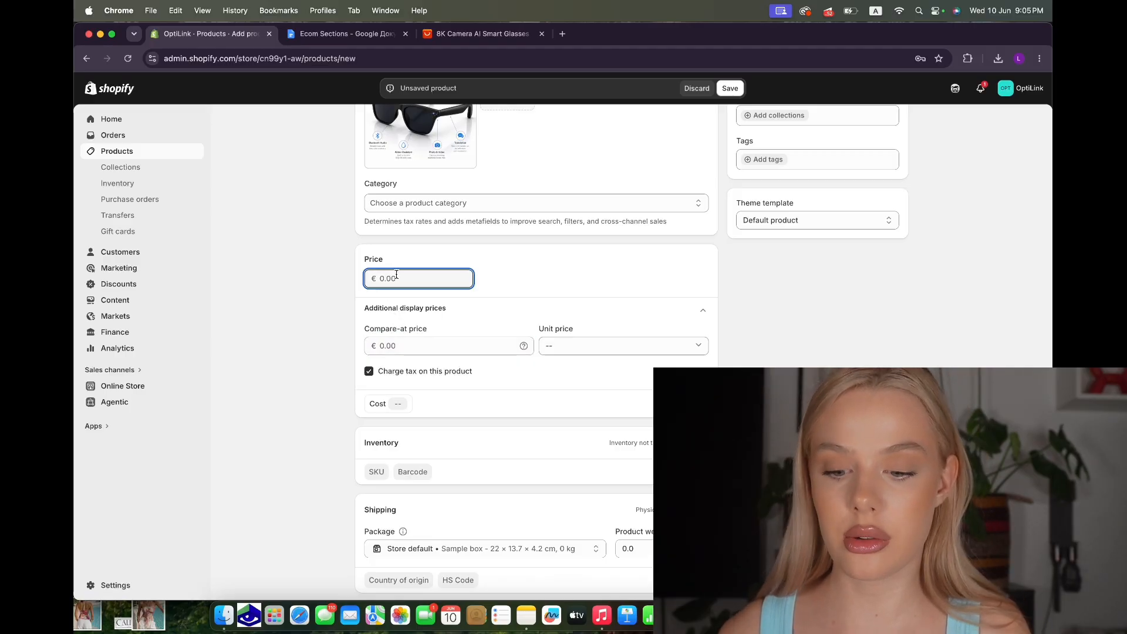
pyautogui.write('29.99')
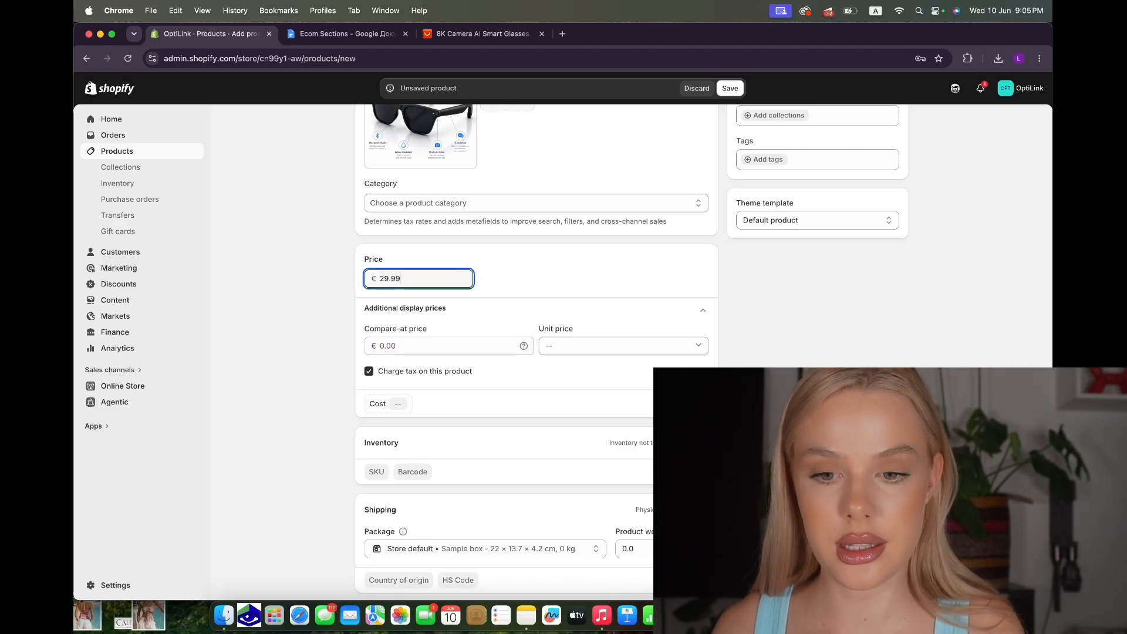
pyautogui.click(402, 347)
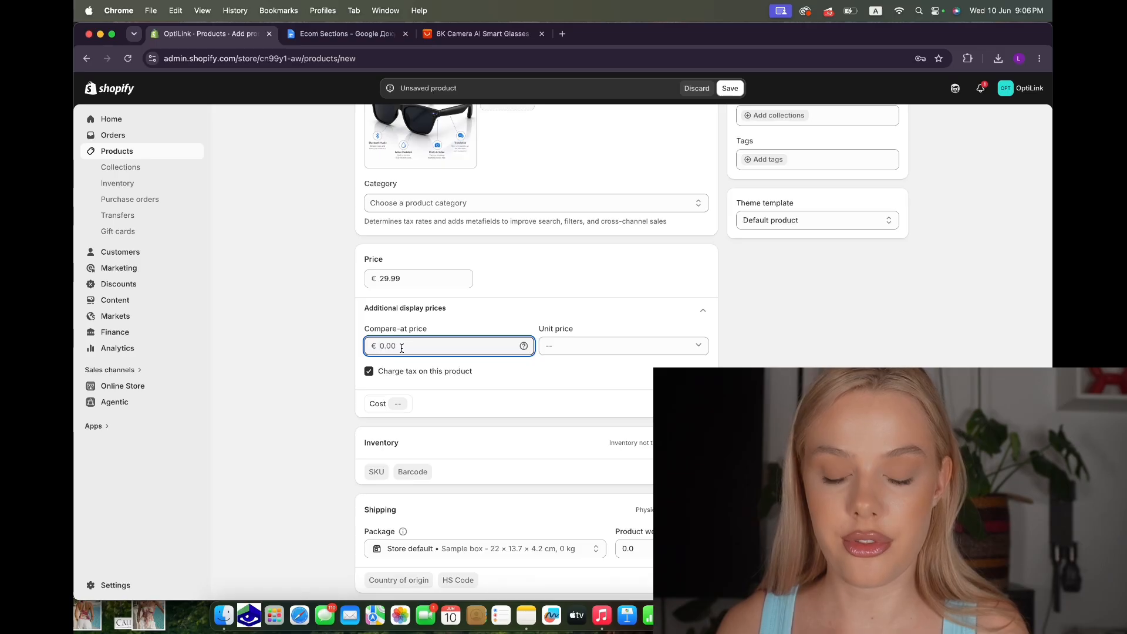
pyautogui.write('199')
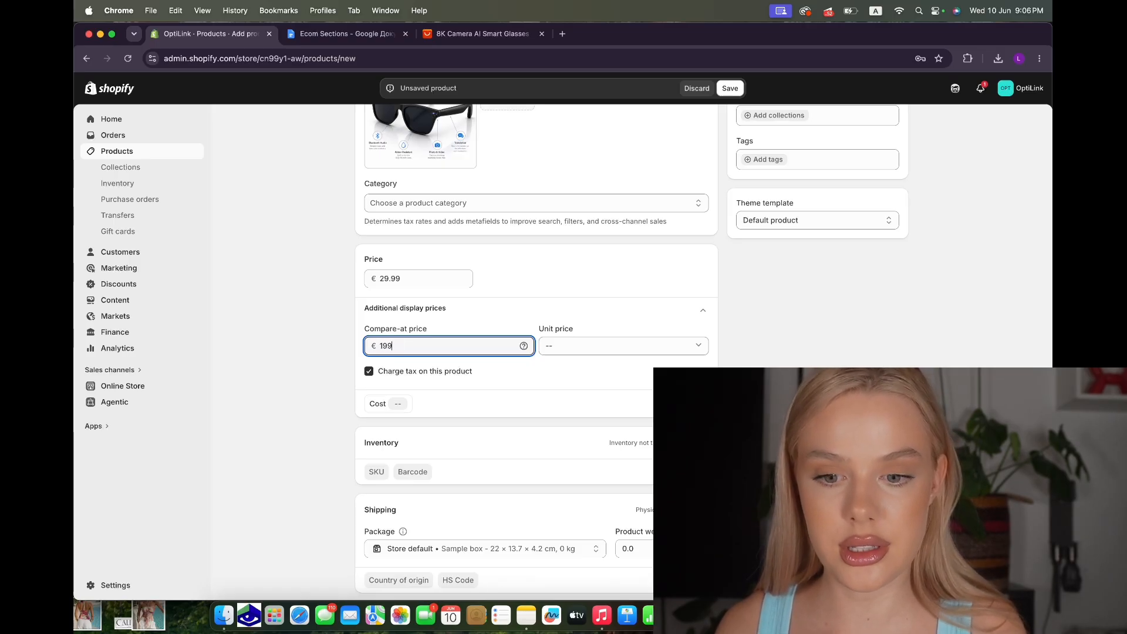
pyautogui.write('.99')
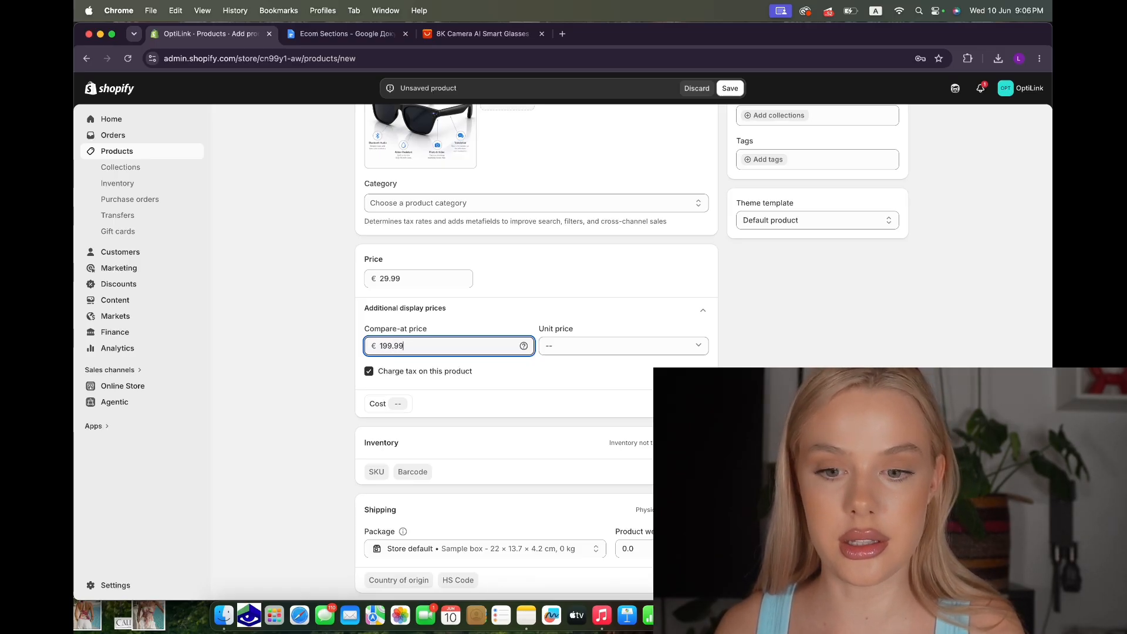
# Turn off charging tax on the product and save the product.
pyautogui.click(370, 372)
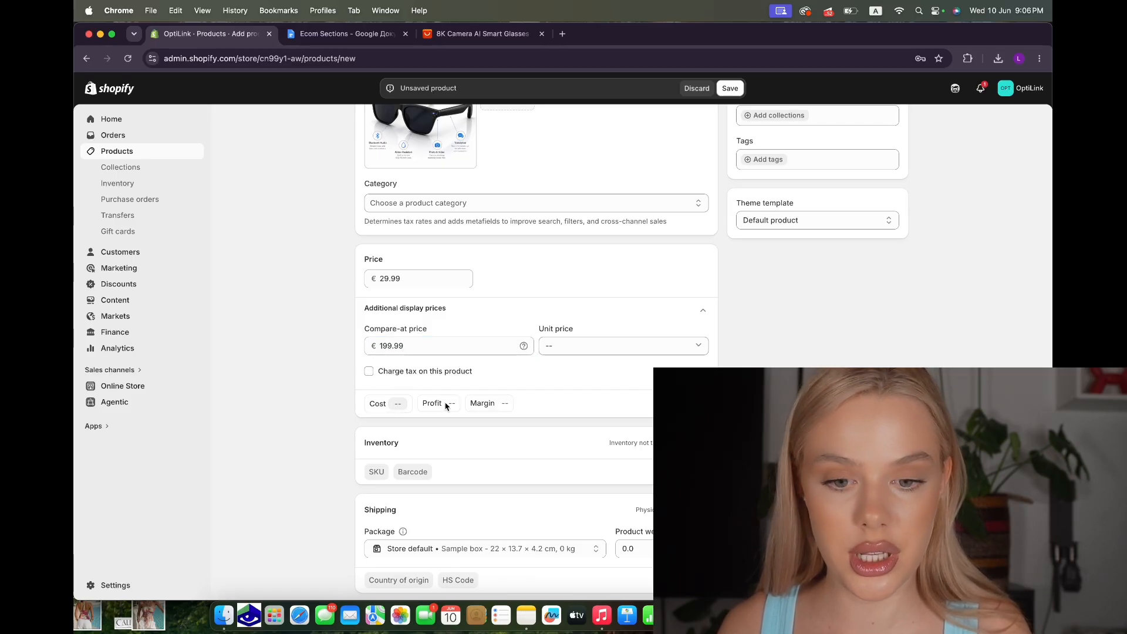
pyautogui.scroll(-1, 446, 405)
pyautogui.press('super+s')
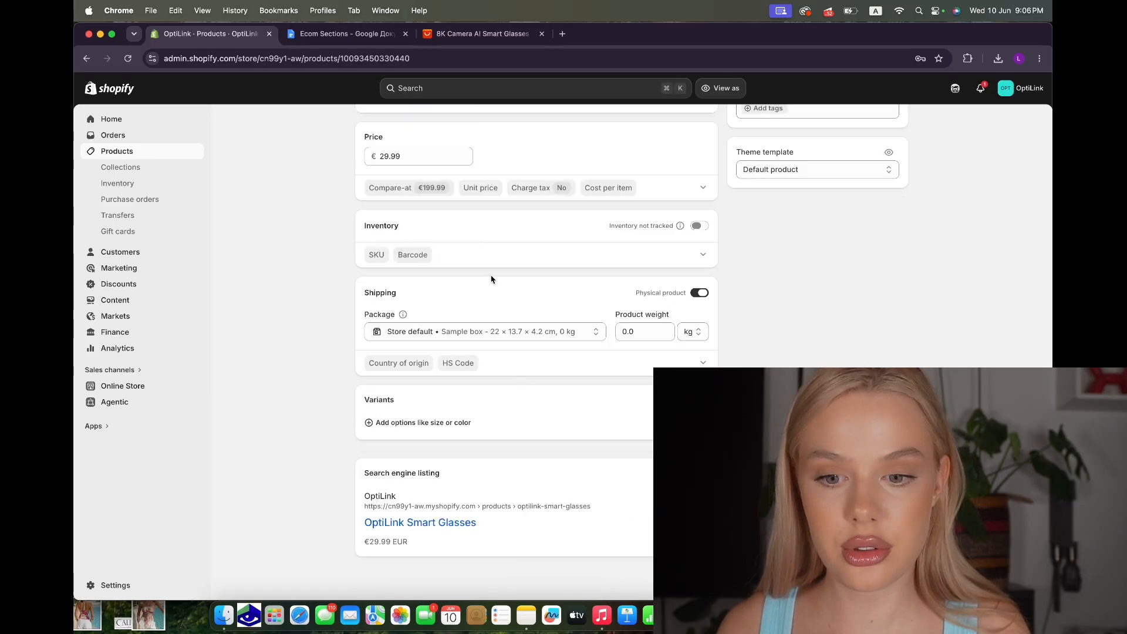
pyautogui.scroll(3, 470, 313)
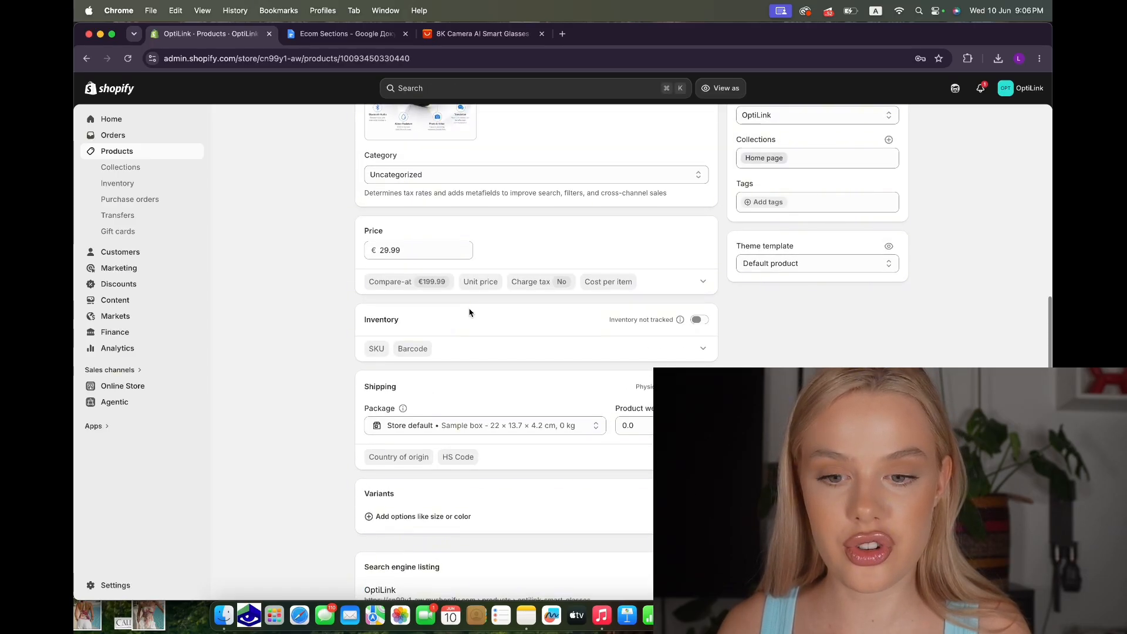
pyautogui.click(702, 321)
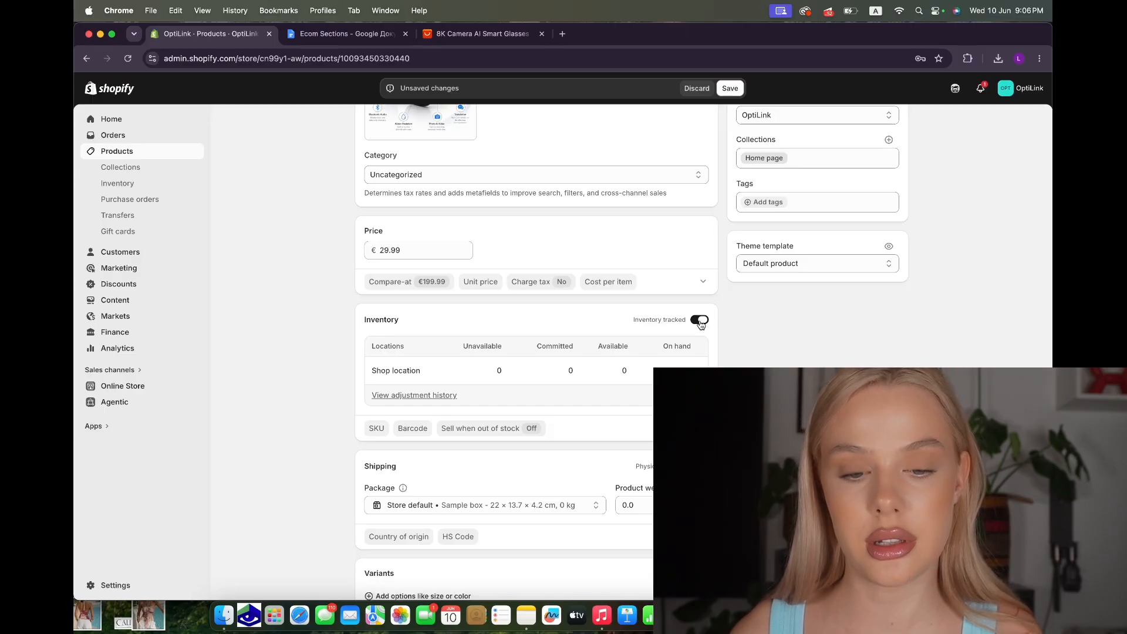
pyautogui.click(700, 321)
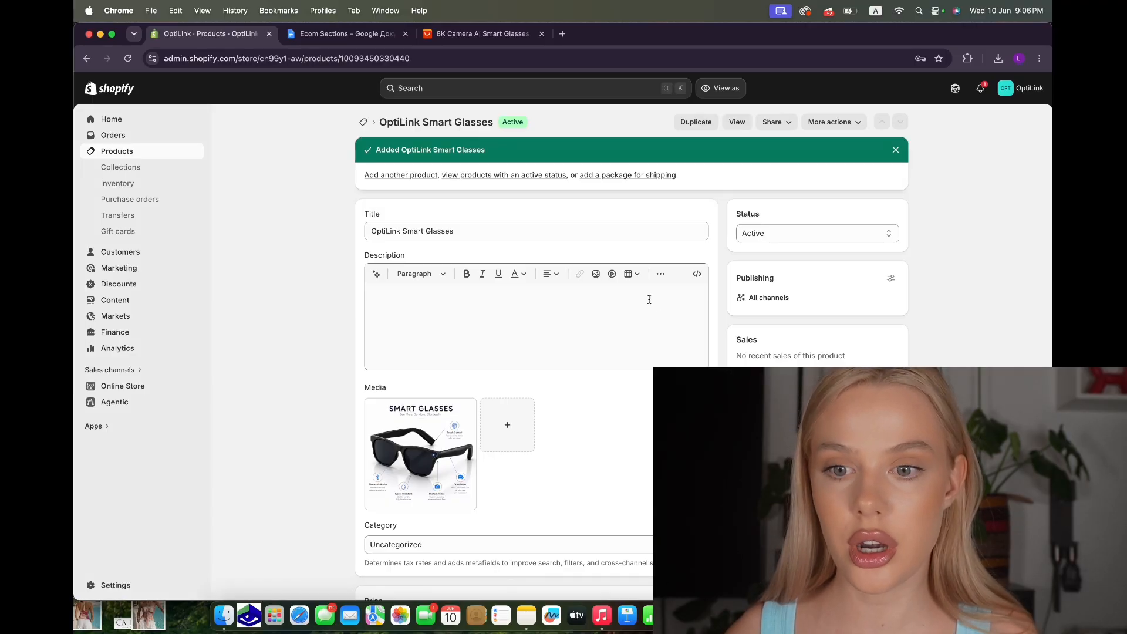
# Open the active theme-lena-shopify theme for editing in the online store and switch to the Default product template.
pyautogui.click(123, 386)
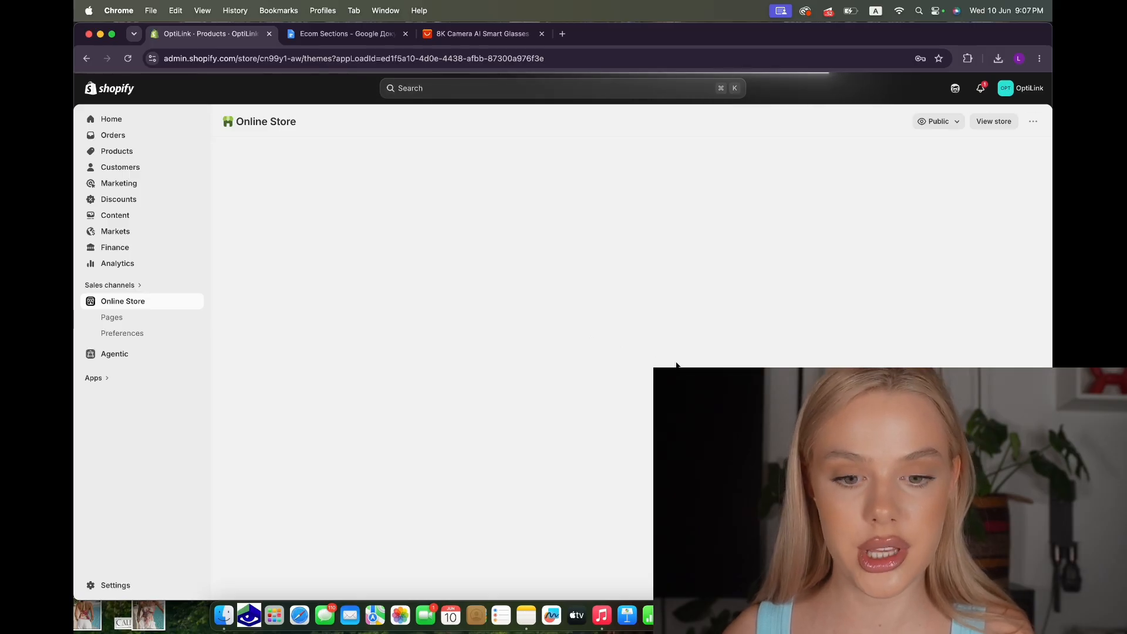
pyautogui.scroll(-3, 676, 365)
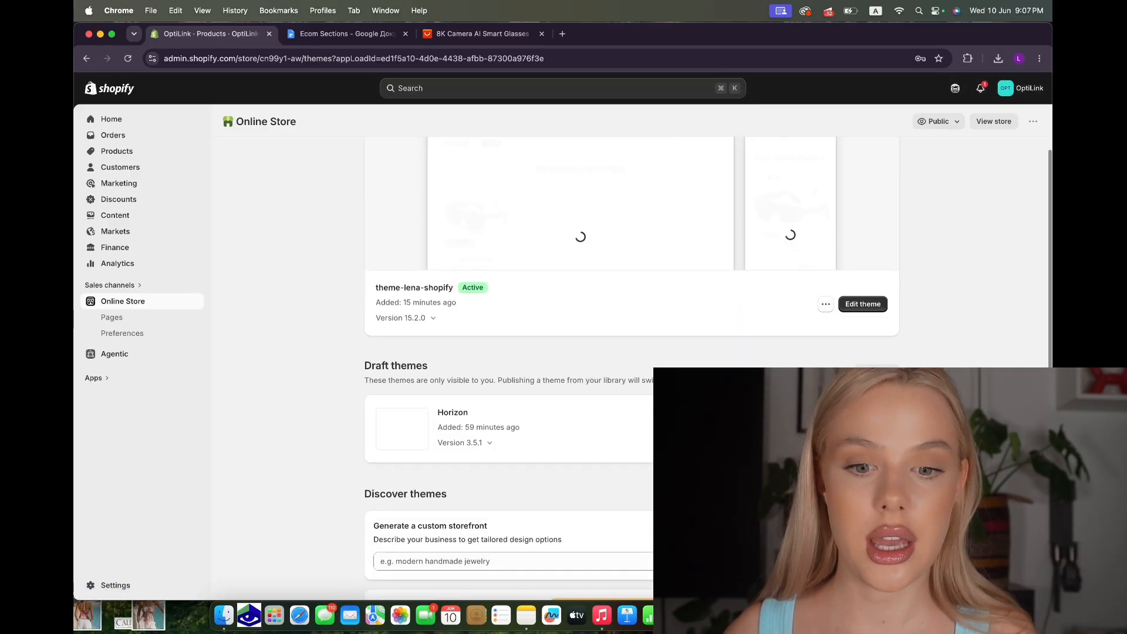
pyautogui.click(863, 298)
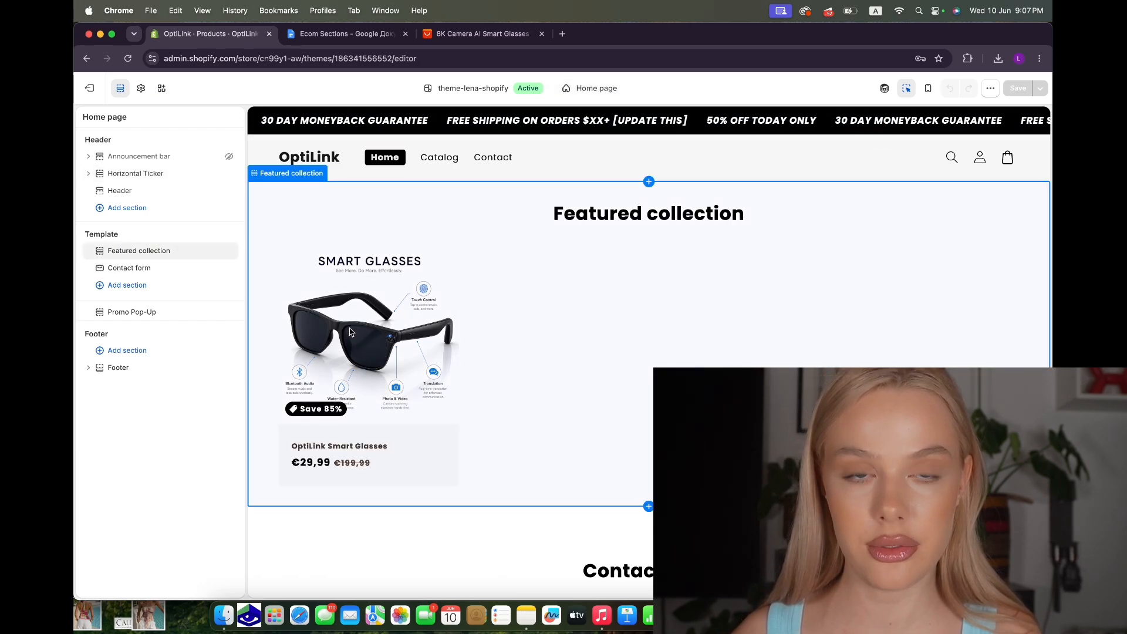
pyautogui.click(581, 88)
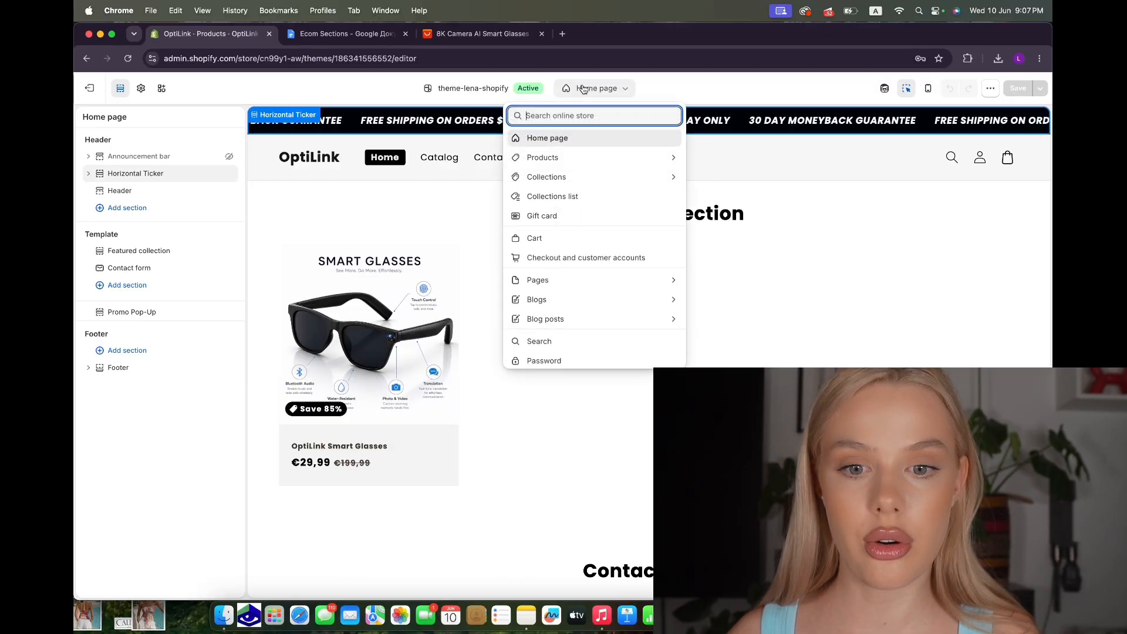
pyautogui.click(565, 157)
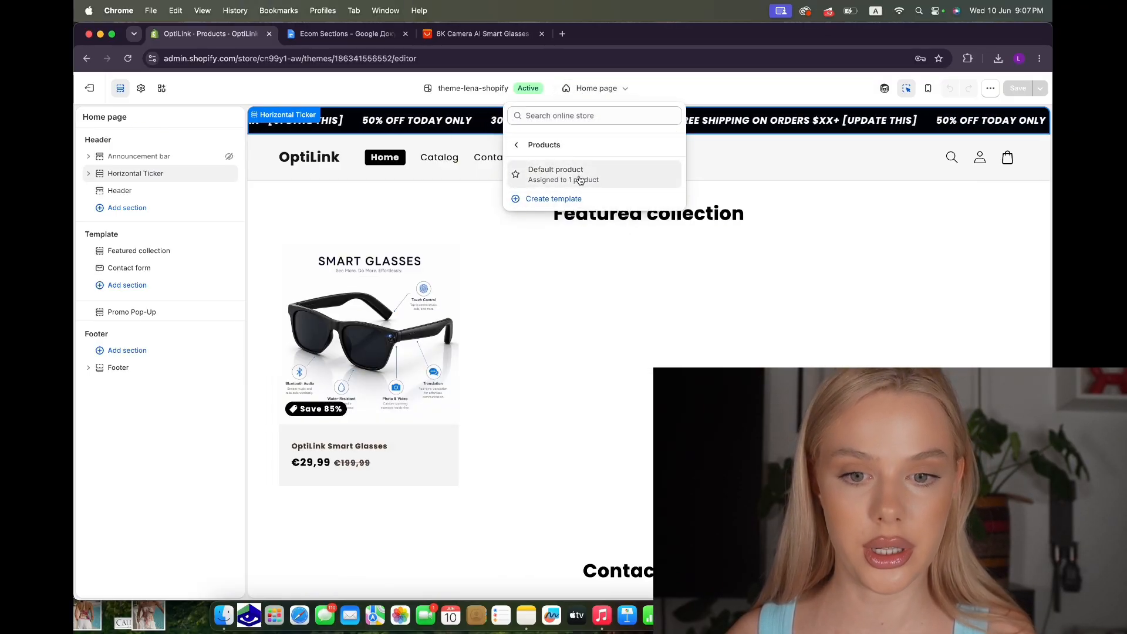
pyautogui.click(579, 174)
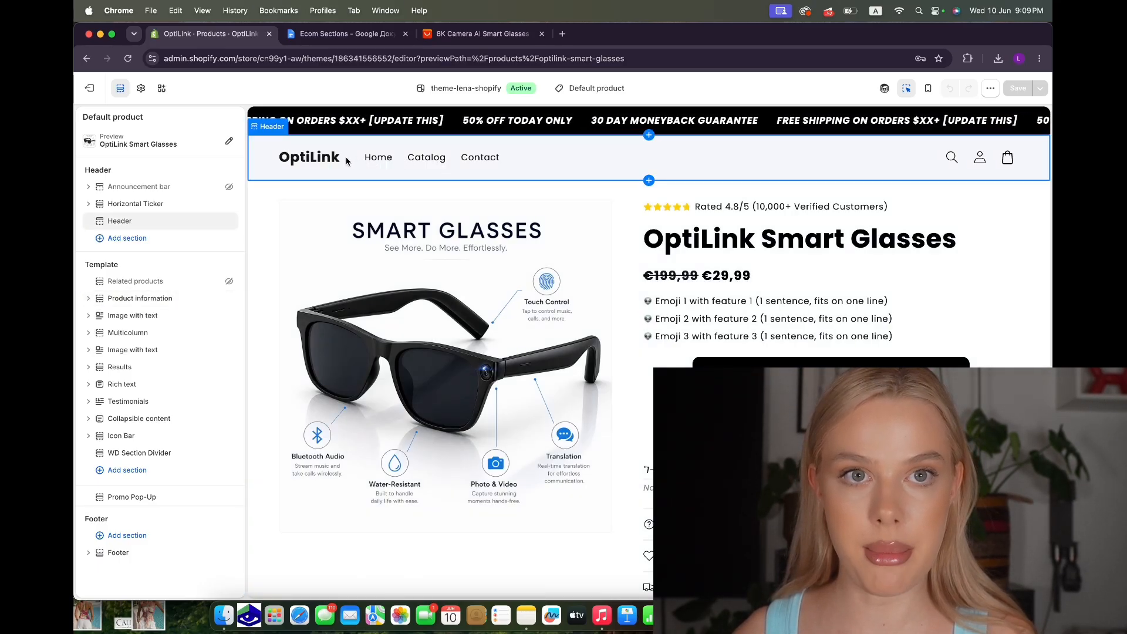
# Examine the product page template from footer to header, including its FAQ, testimonials, guarantee, benefit and how-to-use sections.
pyautogui.scroll(-10, 511, 448)
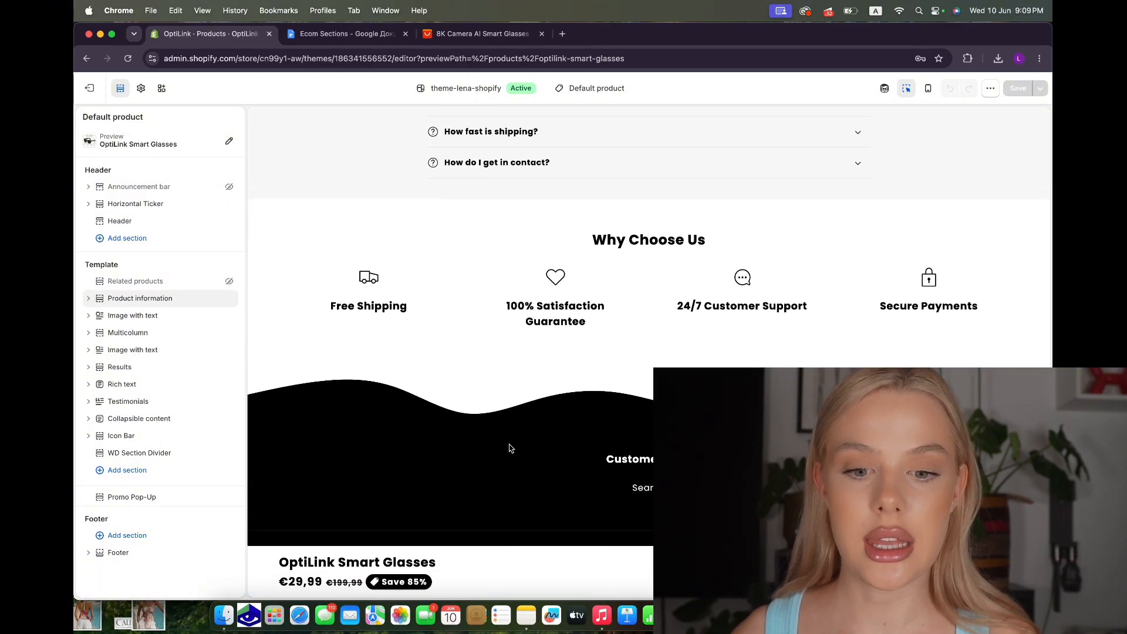
pyautogui.scroll(1, 509, 448)
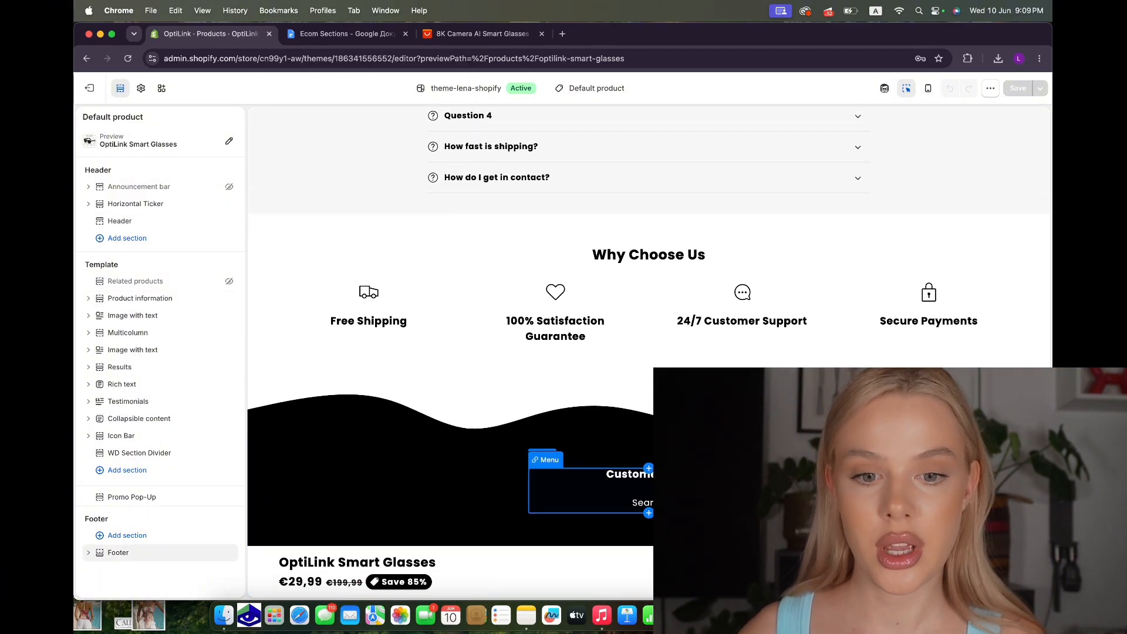
pyautogui.scroll(5, 646, 440)
pyautogui.scroll(4, 652, 413)
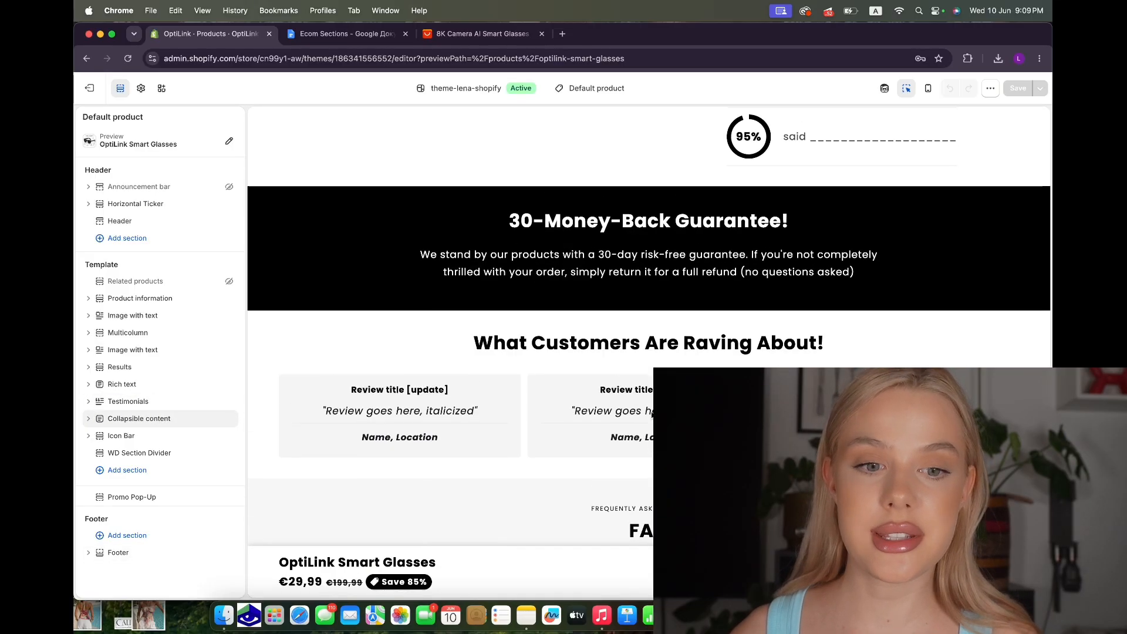
pyautogui.scroll(4, 652, 413)
pyautogui.scroll(6, 624, 352)
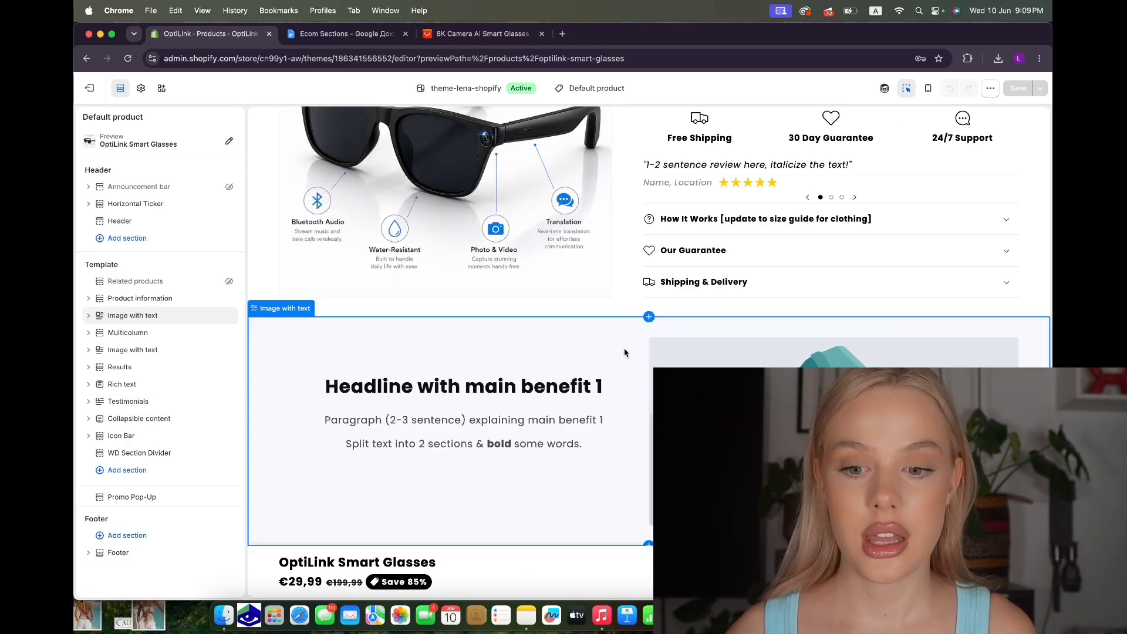
pyautogui.scroll(-3, 638, 409)
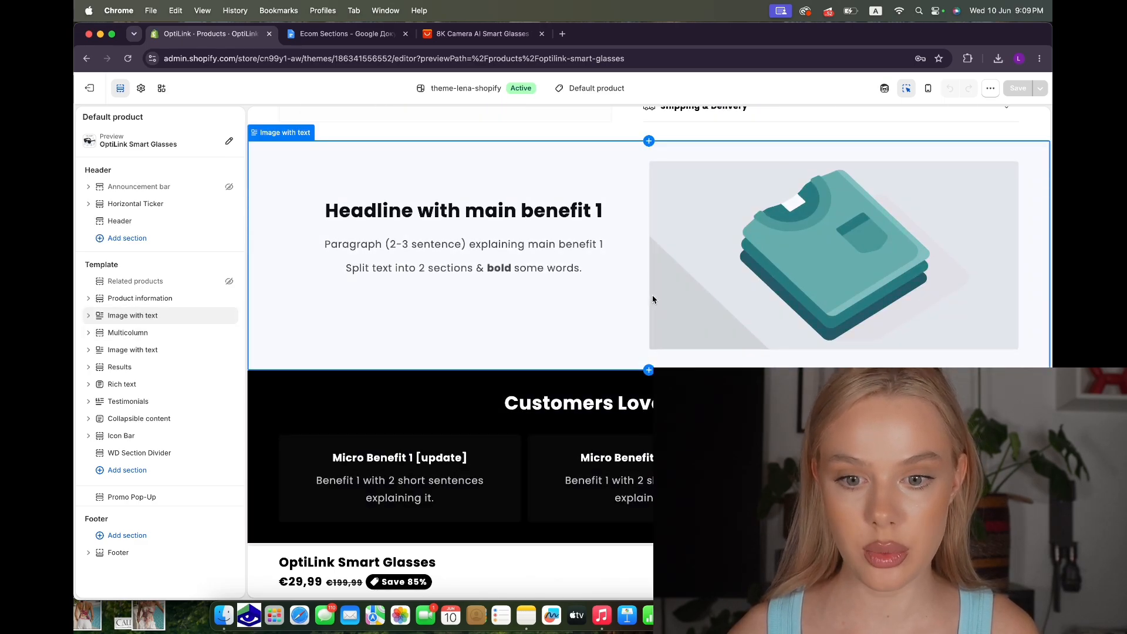
pyautogui.scroll(-2, 597, 398)
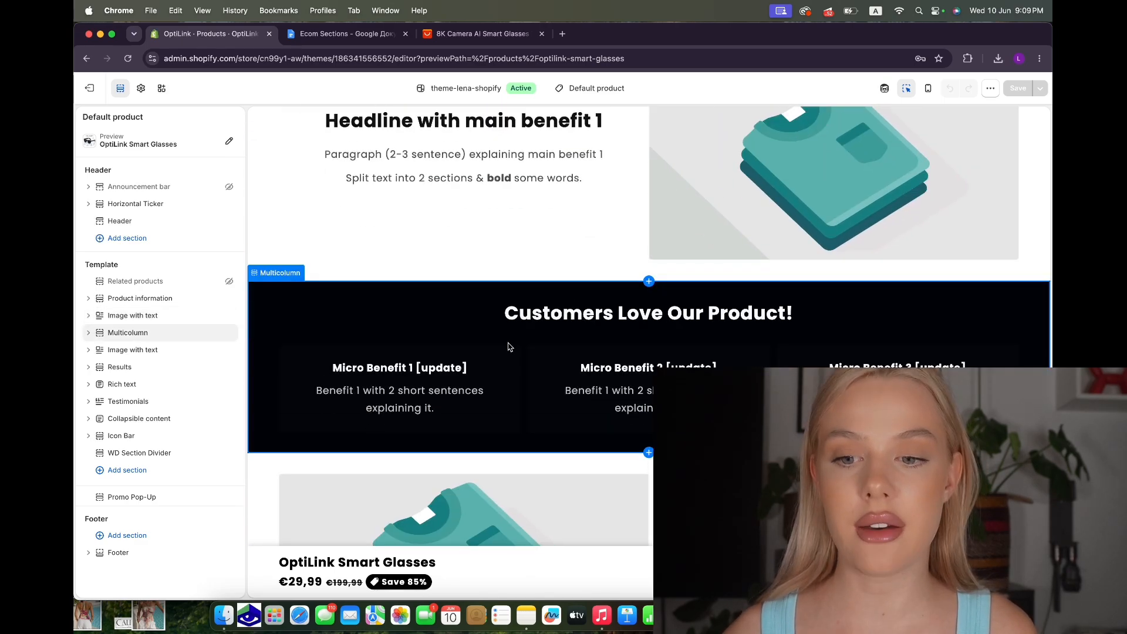
pyautogui.scroll(-4, 508, 347)
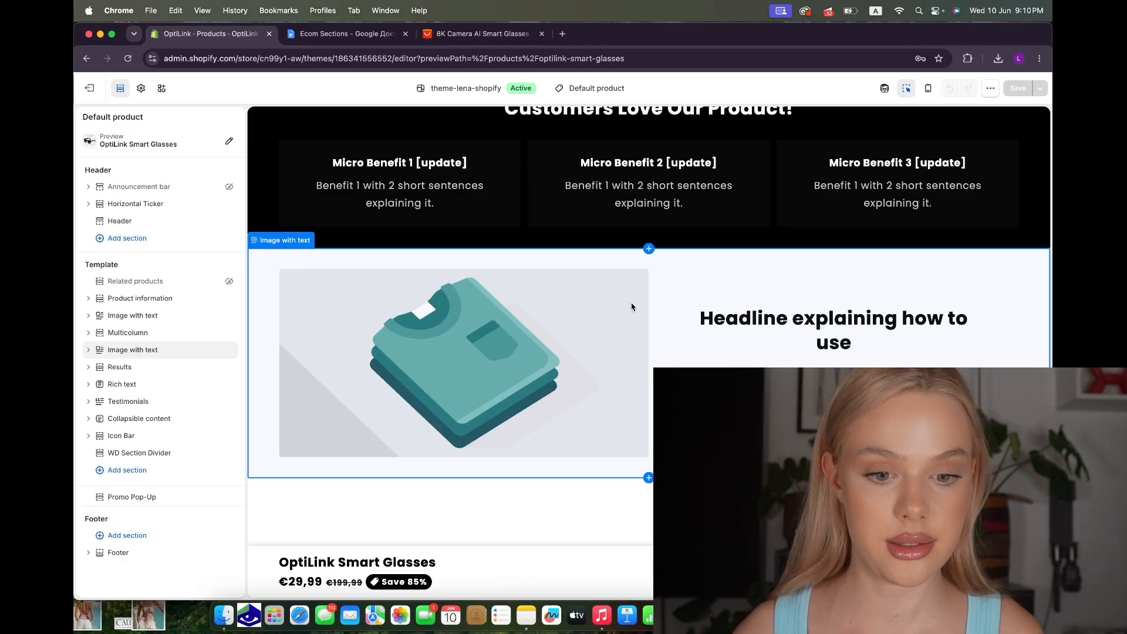
pyautogui.scroll(20, 631, 306)
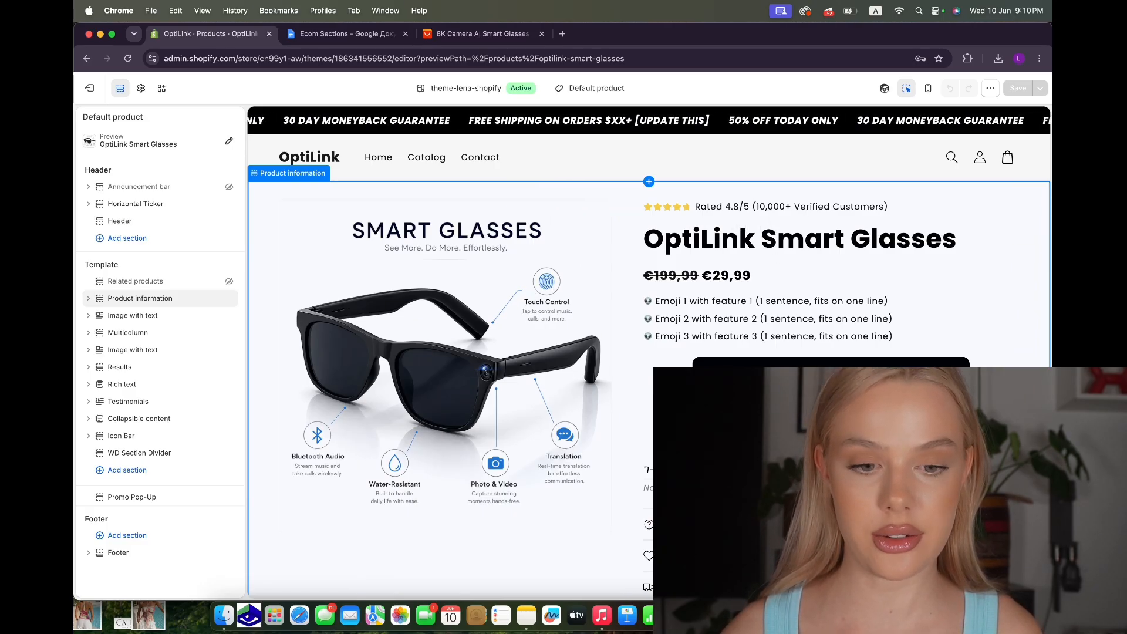
# Select the Product information section and examine its media, emoji benefits, Add to cart area, review and collapsible rows in the preview.
pyautogui.scroll(-5, 649, 352)
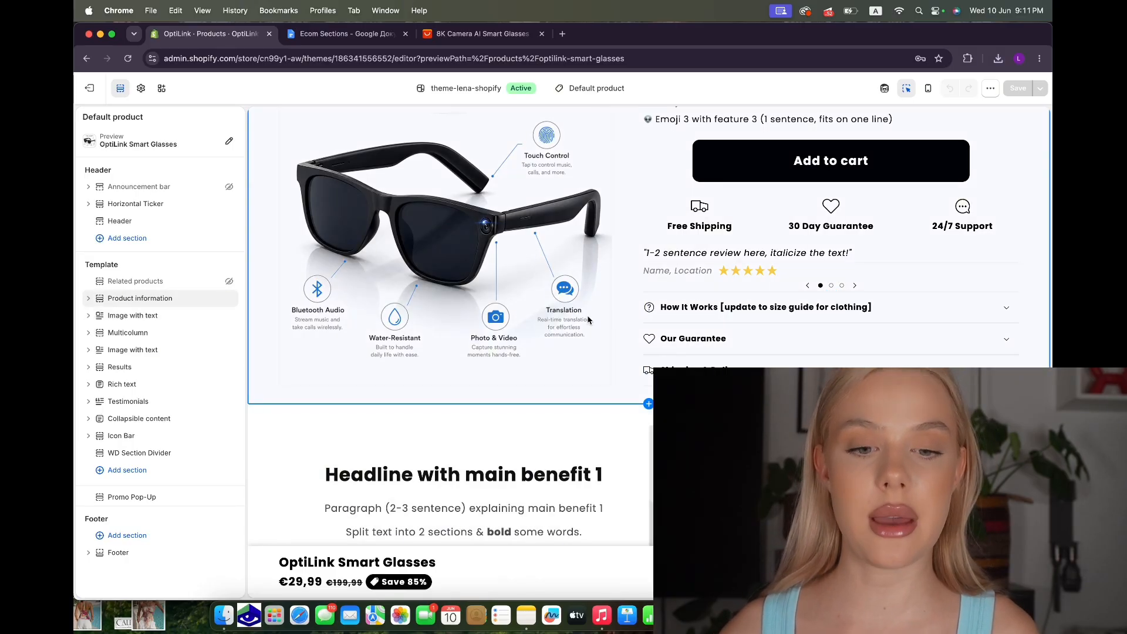
pyautogui.scroll(5, 589, 320)
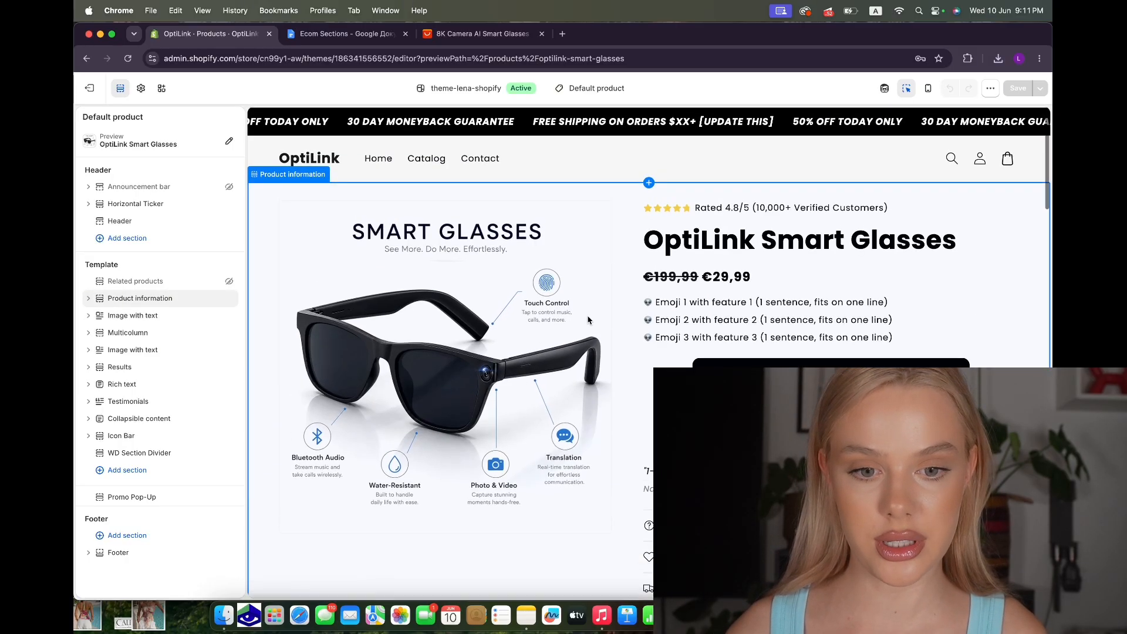
pyautogui.scroll(-2, 578, 325)
pyautogui.scroll(2, 575, 328)
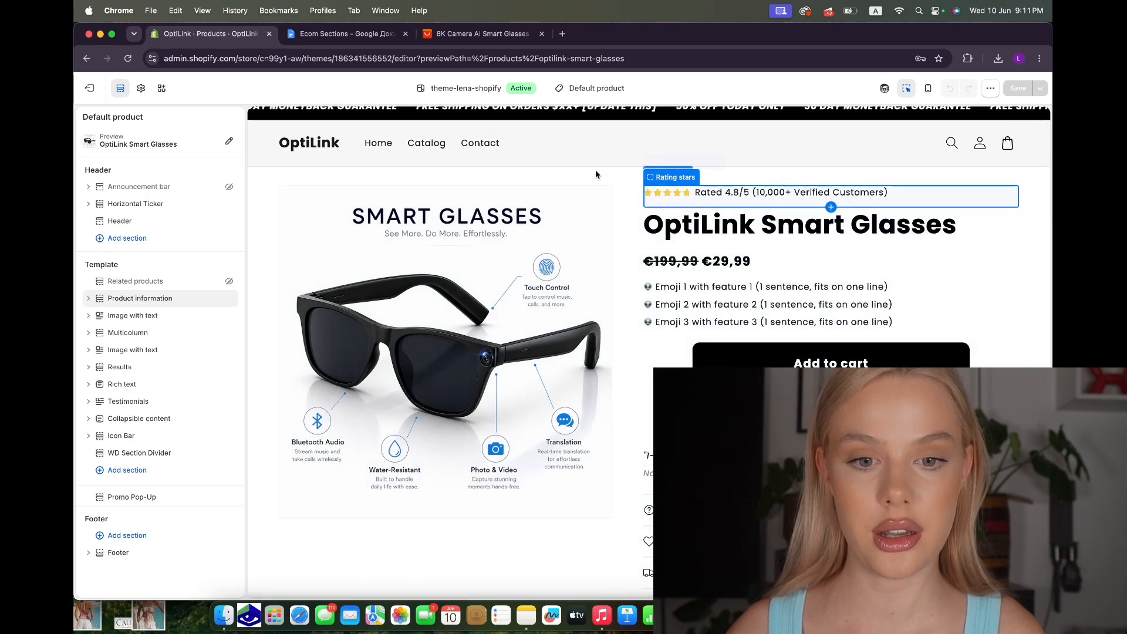
pyautogui.scroll(-3, 583, 228)
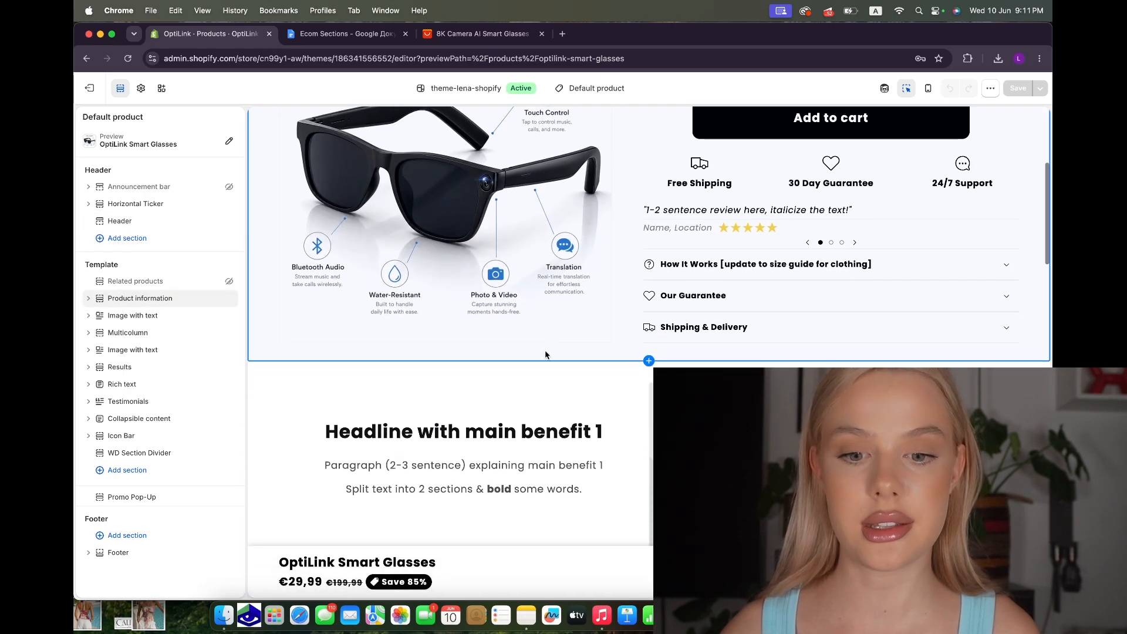
pyautogui.click(669, 277)
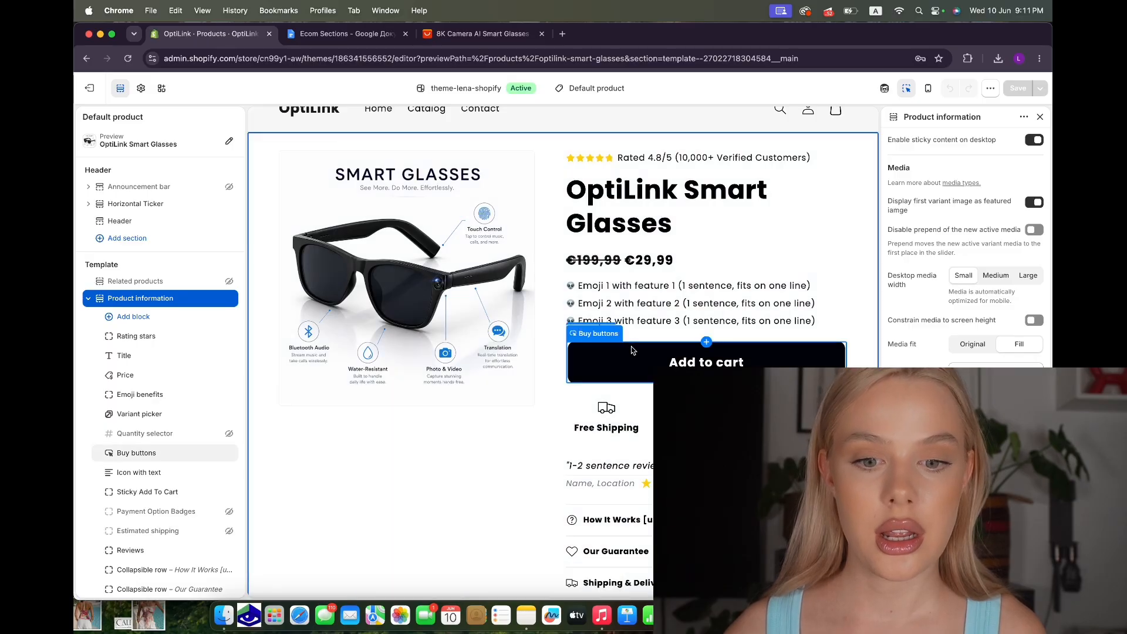
pyautogui.scroll(-3, 640, 340)
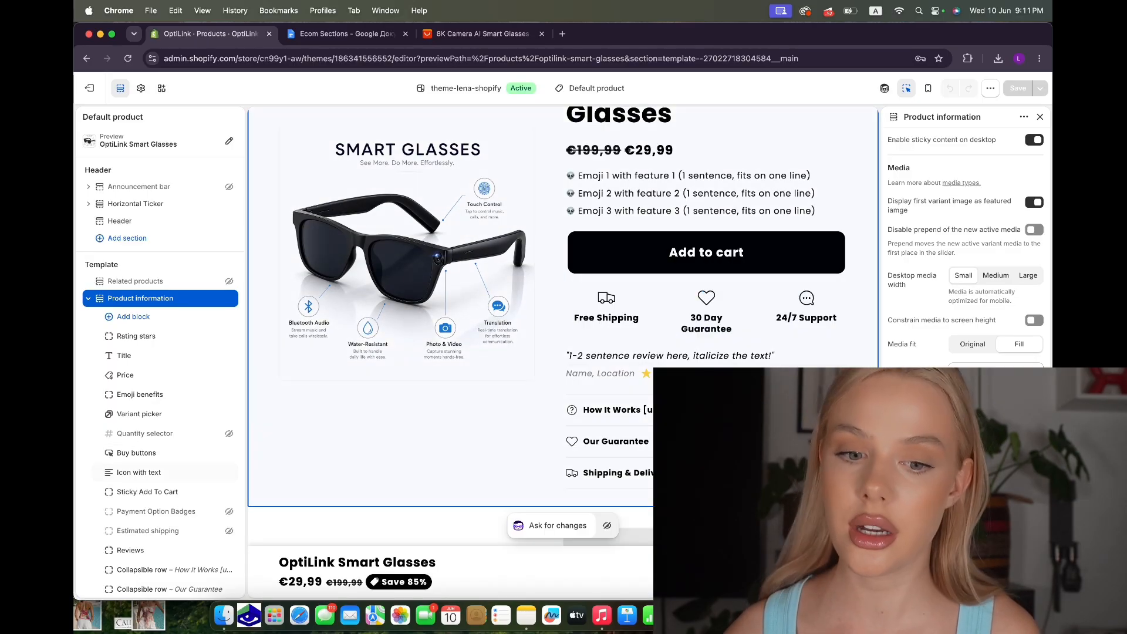
pyautogui.scroll(-8, 567, 321)
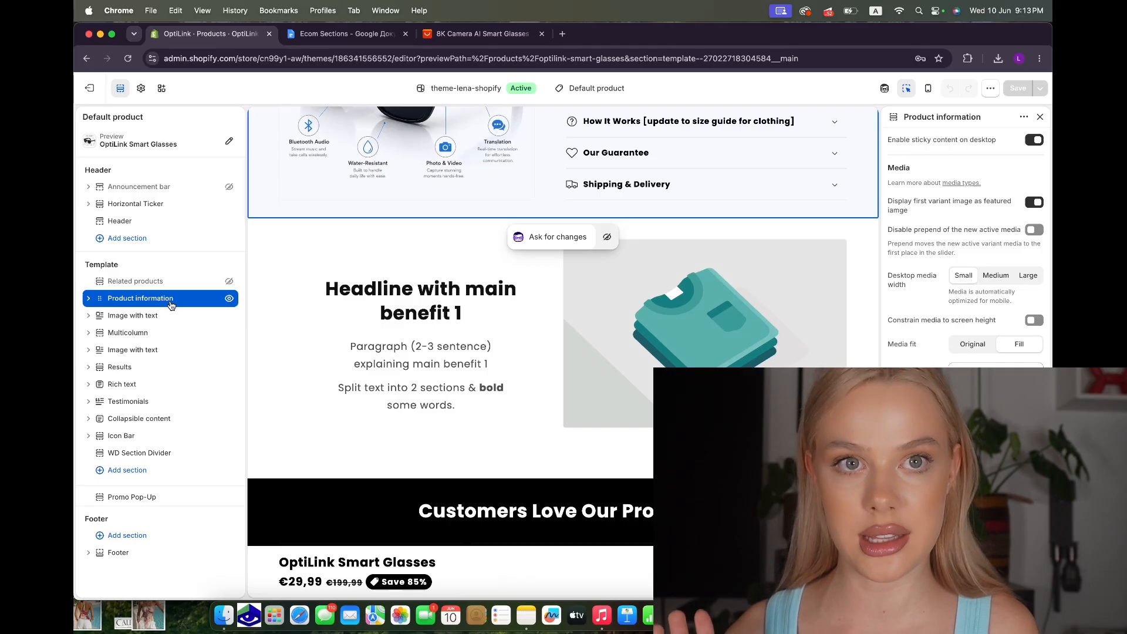
# Expand the Product information section and compare its blocks, from Rating stars to the collapsible rows, with the page preview.
pyautogui.click(88, 301)
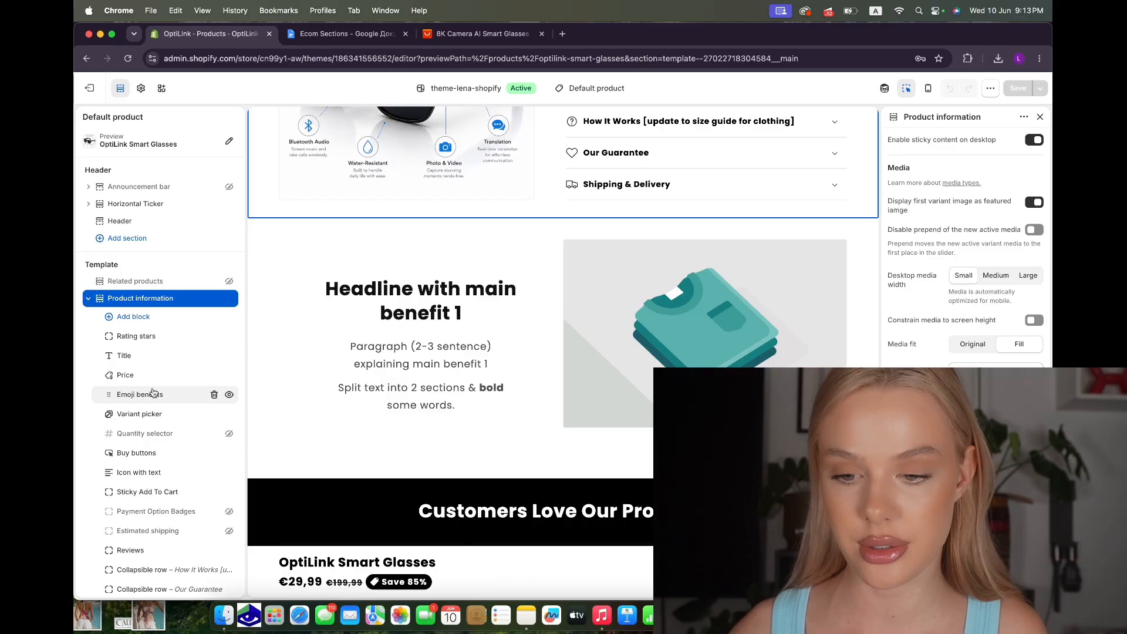
pyautogui.click(139, 473)
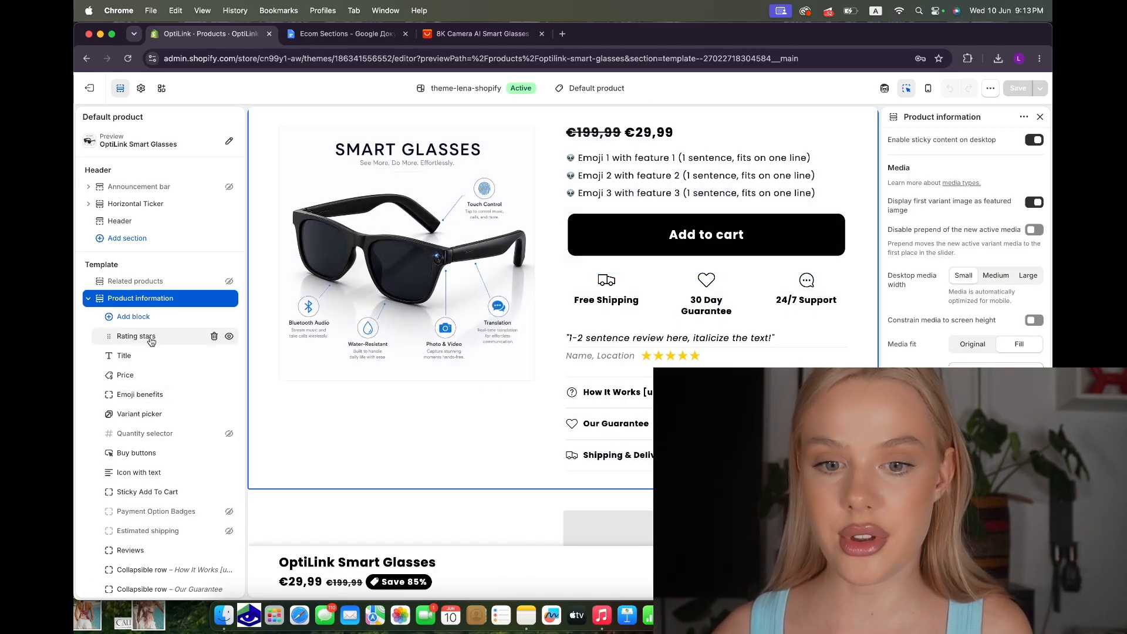
pyautogui.scroll(3, 495, 270)
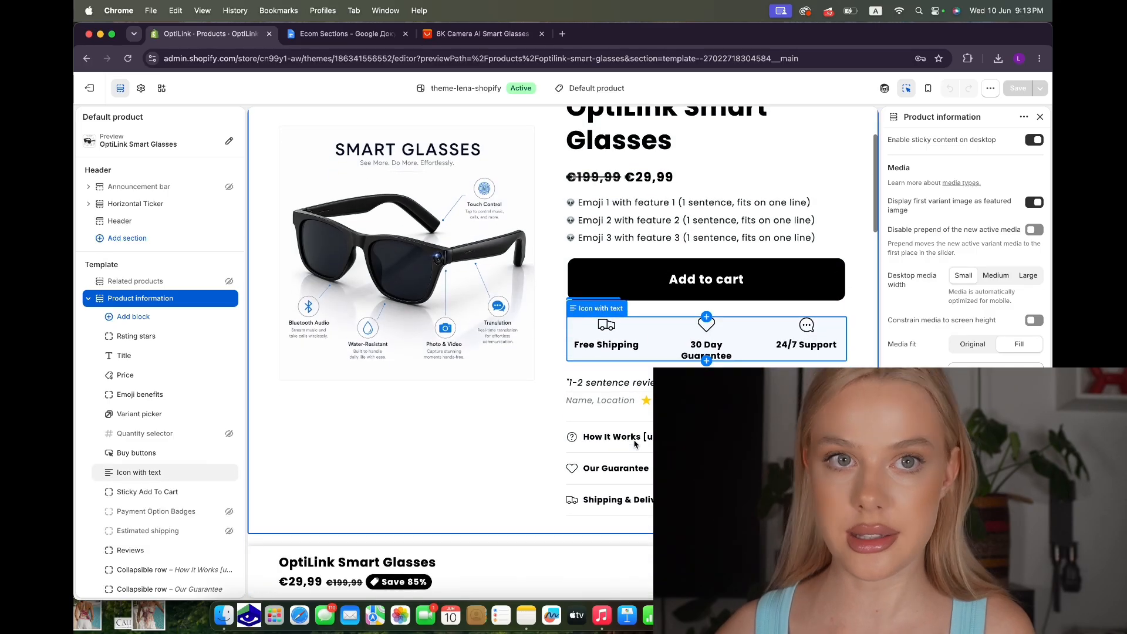
pyautogui.scroll(-4, 129, 443)
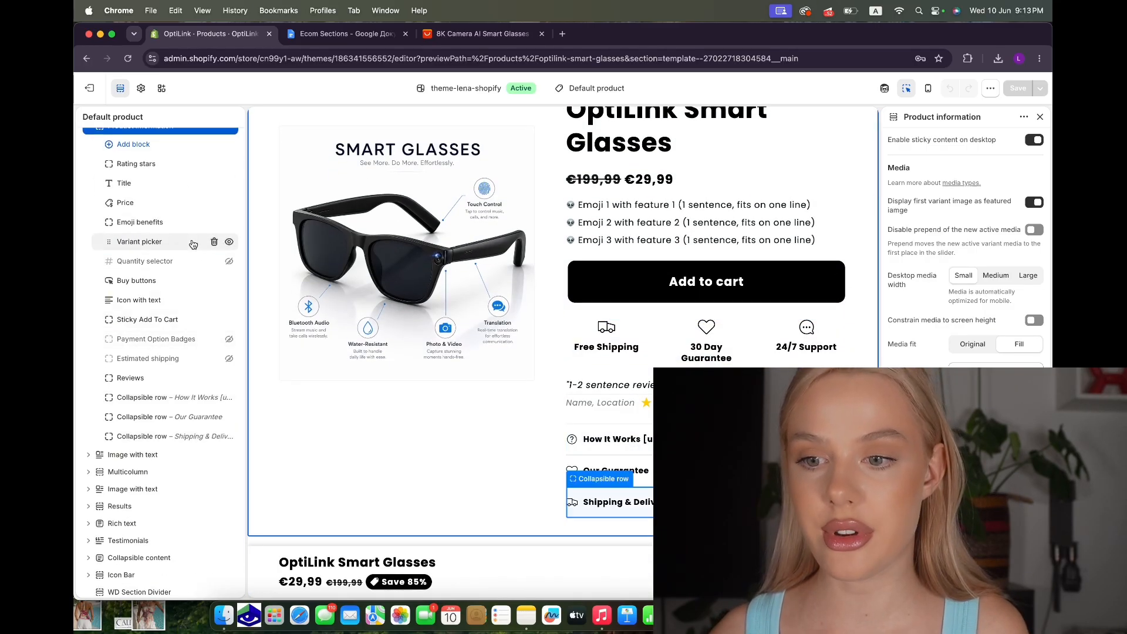
pyautogui.scroll(3, 191, 241)
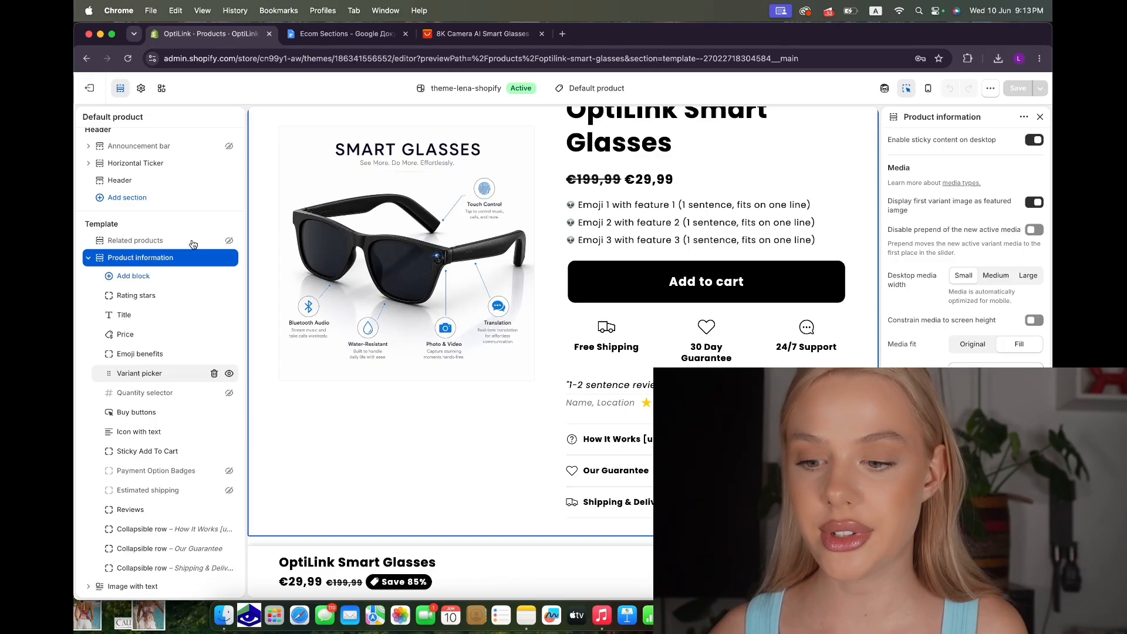
pyautogui.scroll(-2, 181, 236)
pyautogui.scroll(-5, 370, 239)
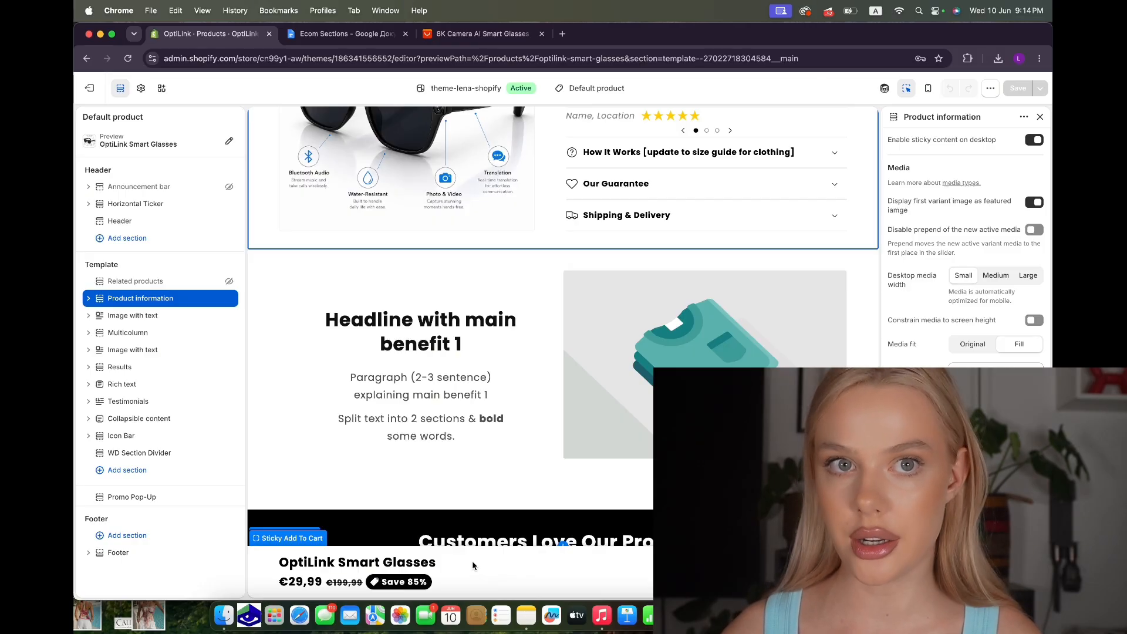
# Review the placeholder texts and images down the product page, from the emoji benefits to the results sliders section.
pyautogui.scroll(10, 473, 565)
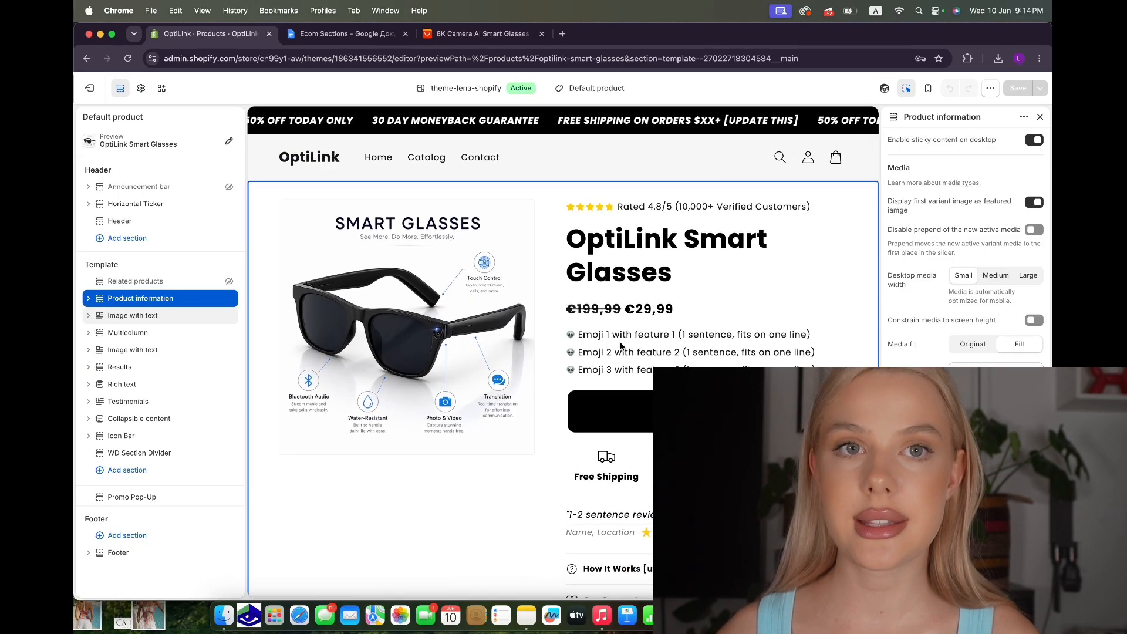
pyautogui.scroll(-4, 621, 346)
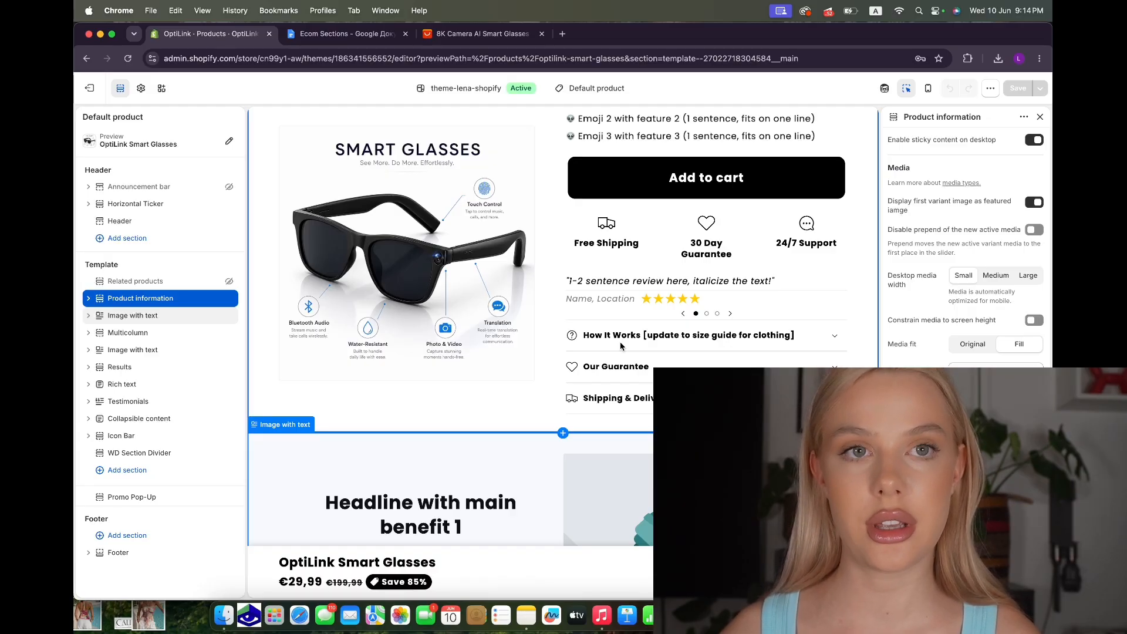
pyautogui.scroll(-5, 620, 345)
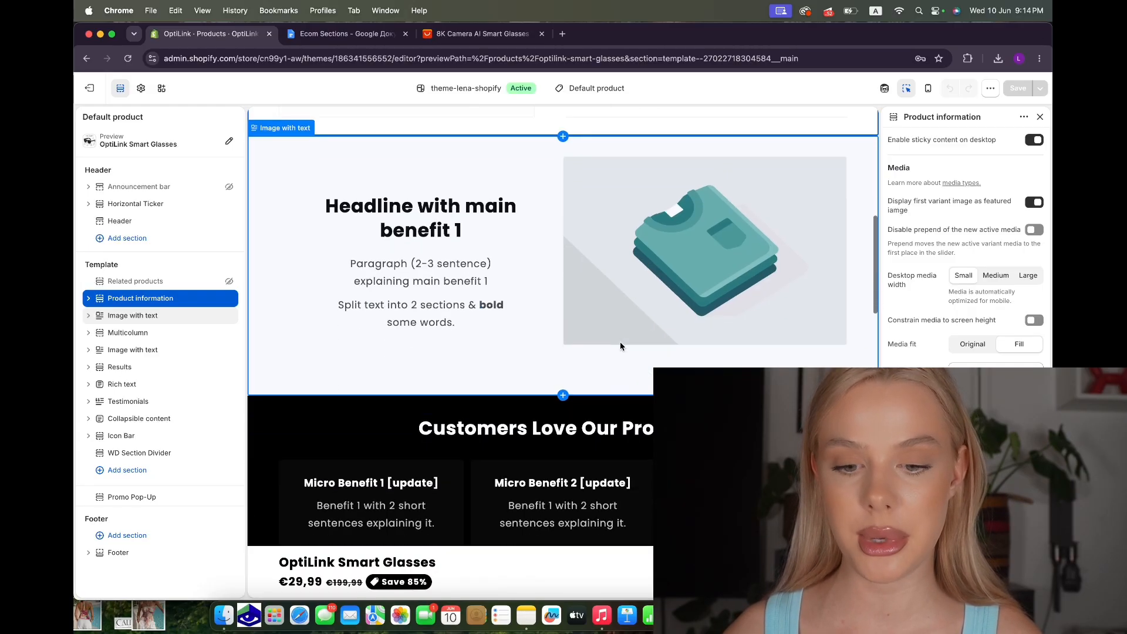
pyautogui.scroll(-5, 620, 346)
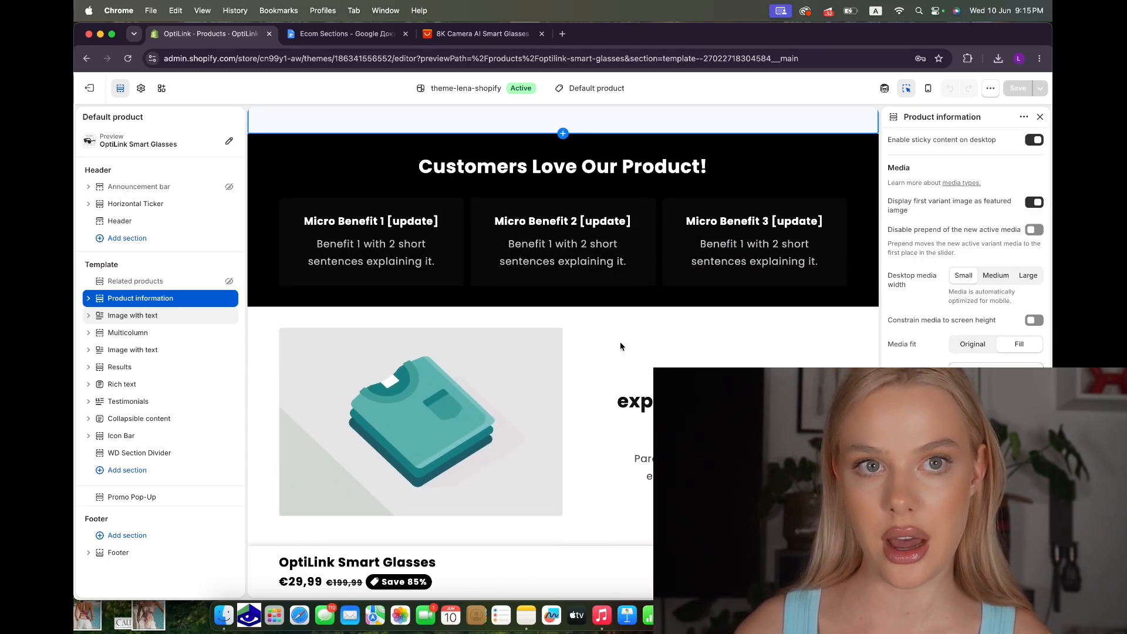
pyautogui.scroll(-4, 620, 346)
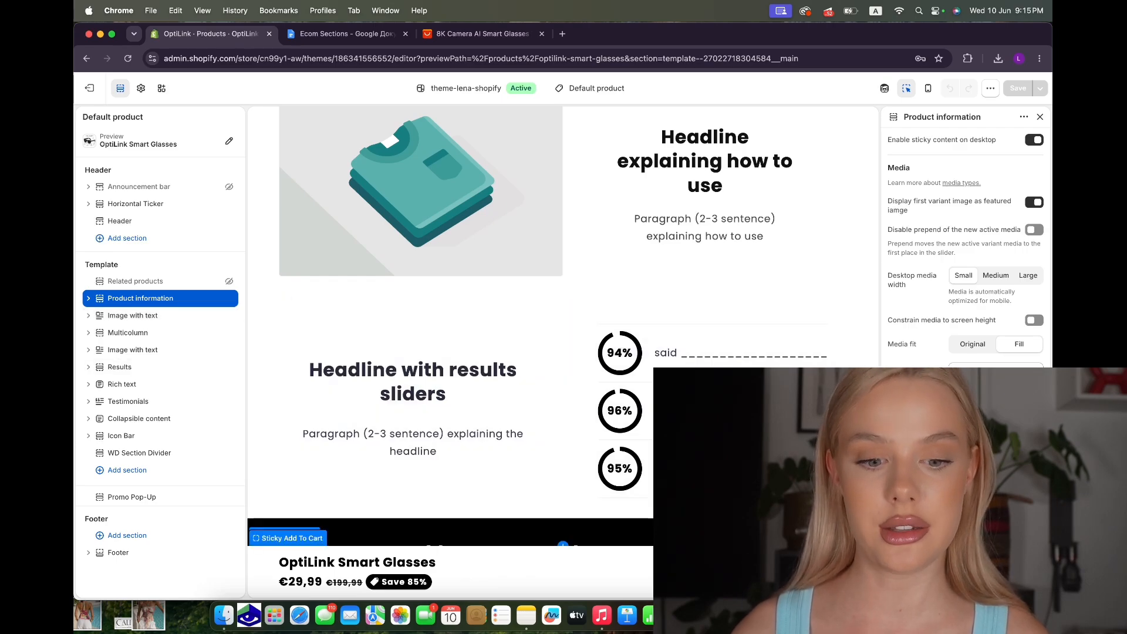
# Show the Announcement bar in the header to preview it, and hide it again.
pyautogui.scroll(20, 704, 411)
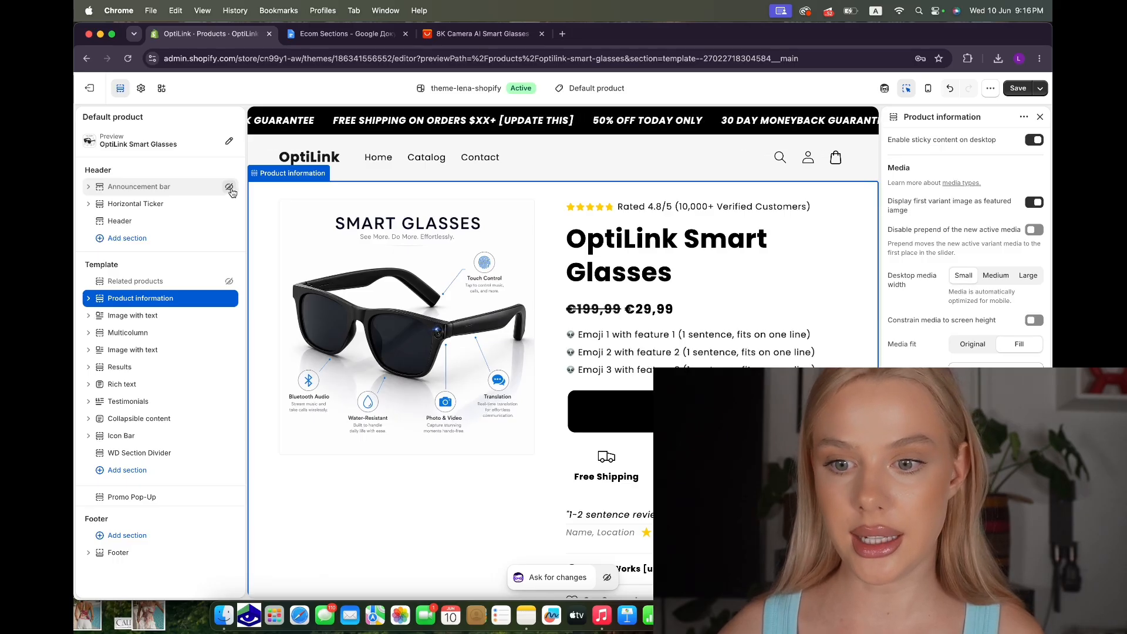
pyautogui.click(229, 188)
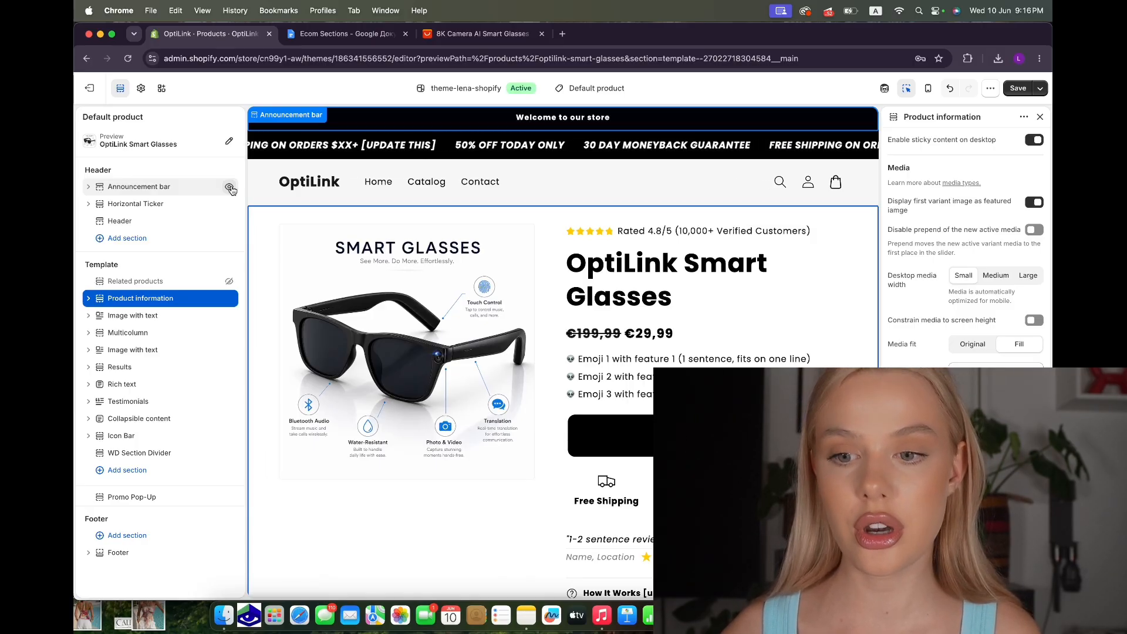
pyautogui.click(229, 188)
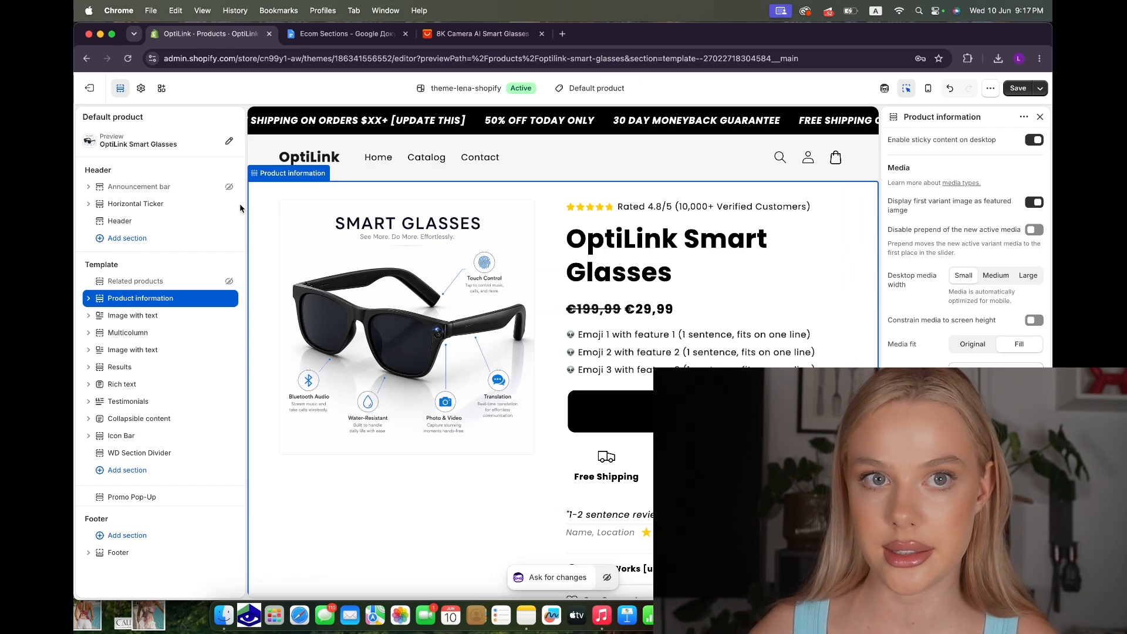
# Delete the first Image with text section, directly below Product information, and save the product template.
pyautogui.moveTo(215, 320)
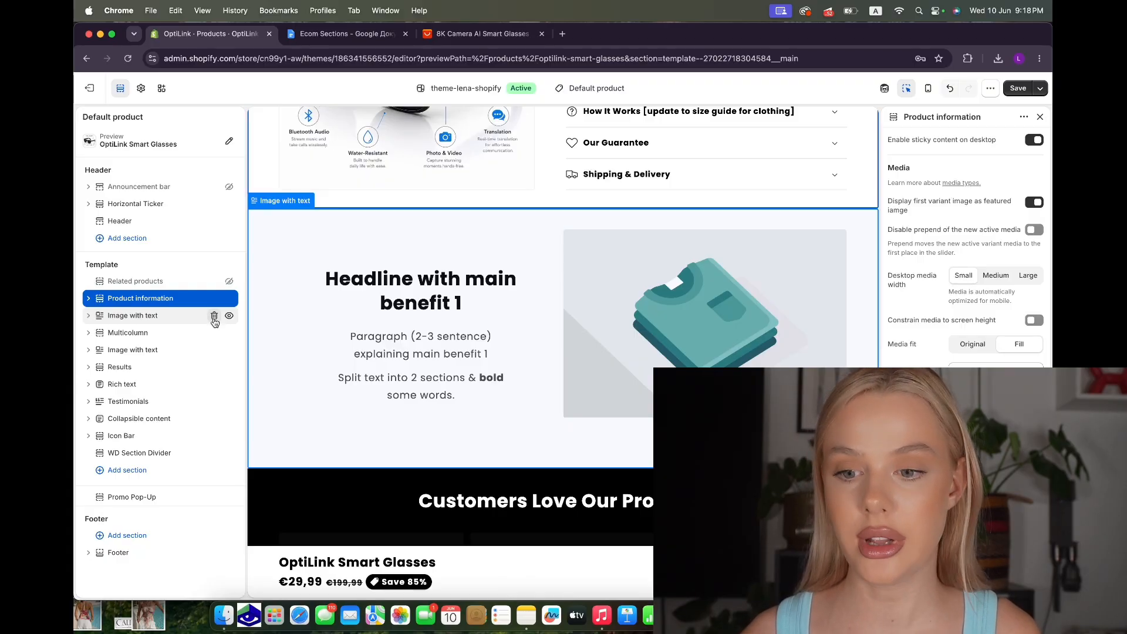
pyautogui.click(214, 317)
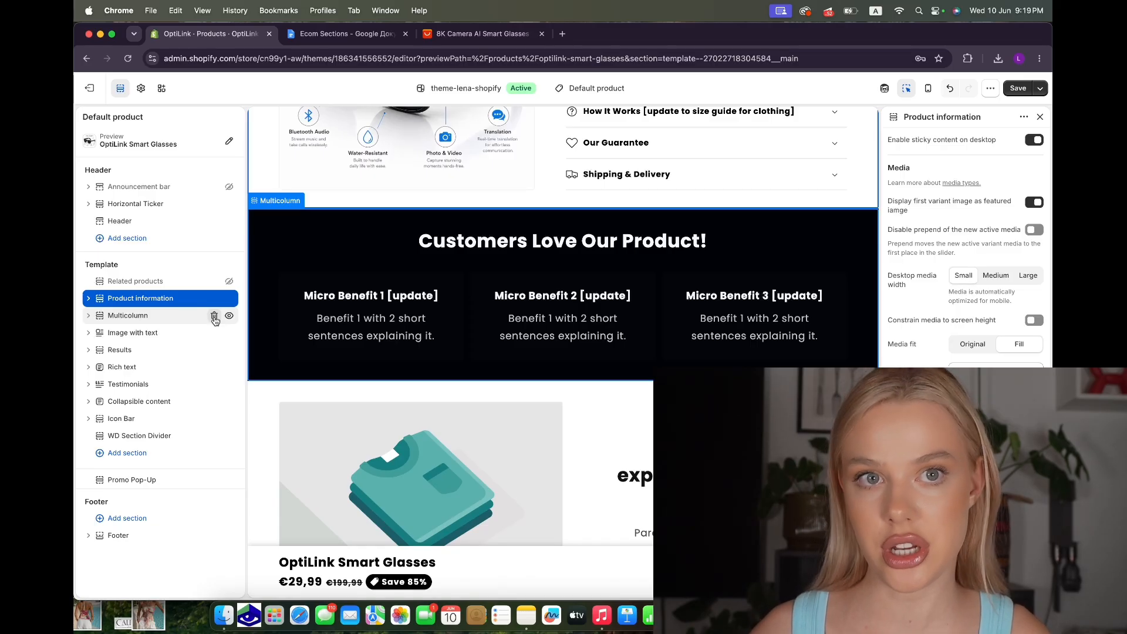
pyautogui.click(1020, 90)
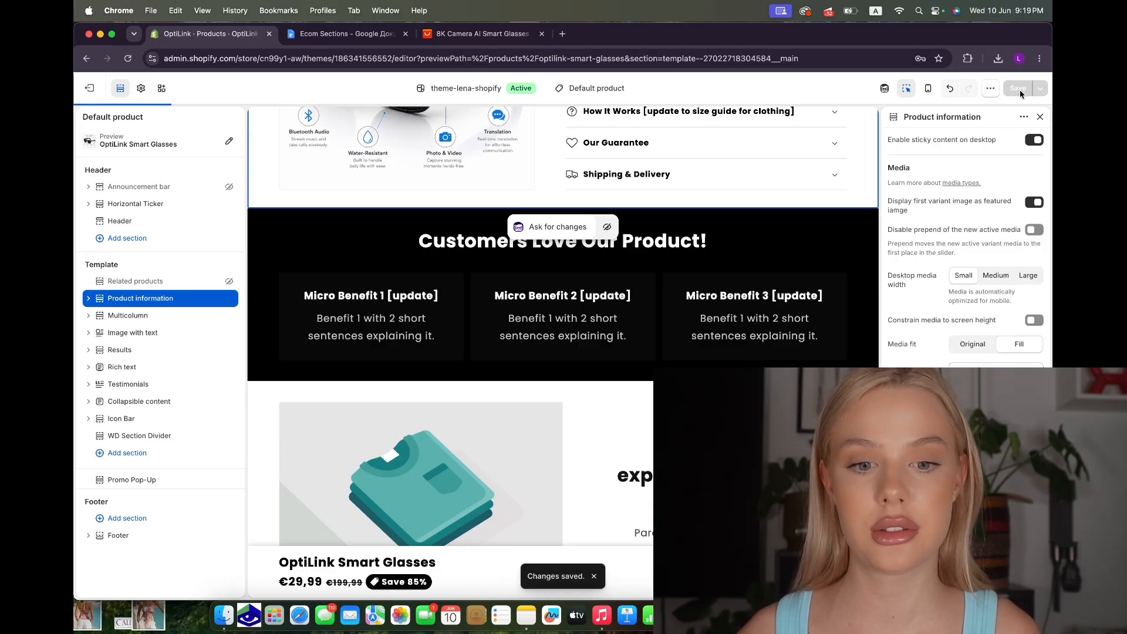
# Examine the product page preview from the title and product details down to the Multicolumn and Image with text sections.
pyautogui.scroll(-15, 563, 353)
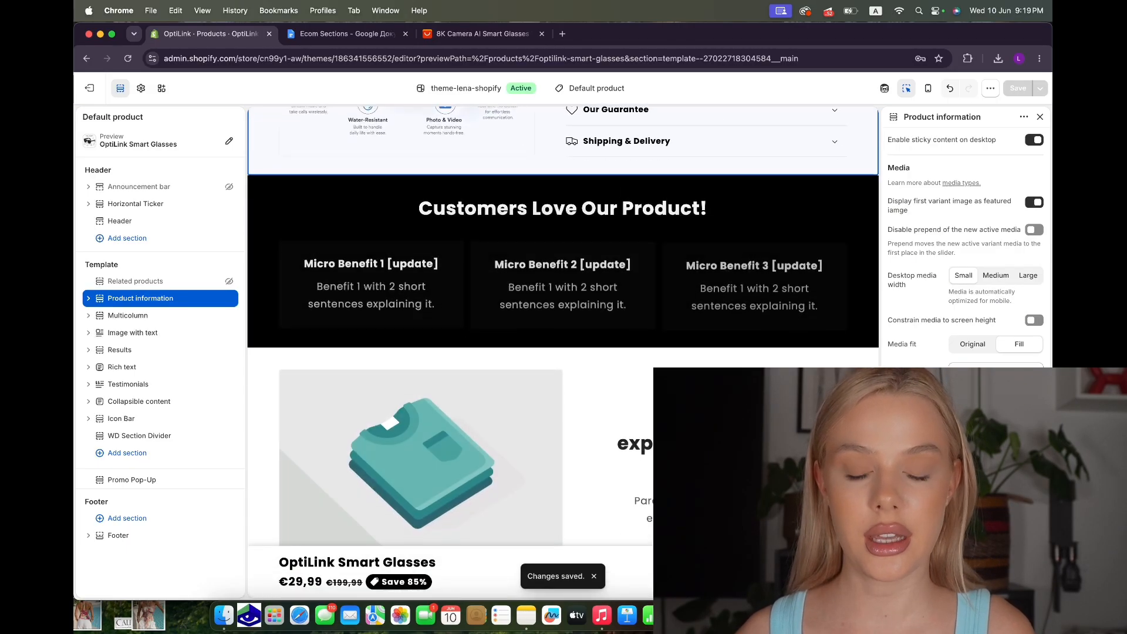
pyautogui.scroll(-1, 563, 352)
pyautogui.scroll(20, 563, 352)
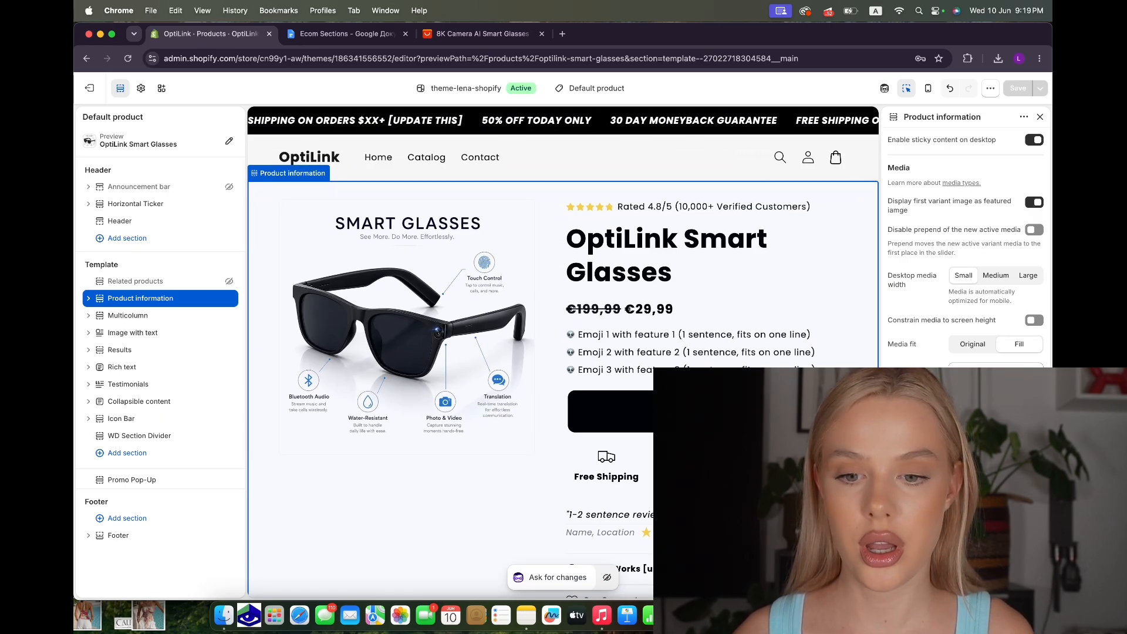
pyautogui.scroll(-3, 552, 450)
pyautogui.scroll(-1, 552, 450)
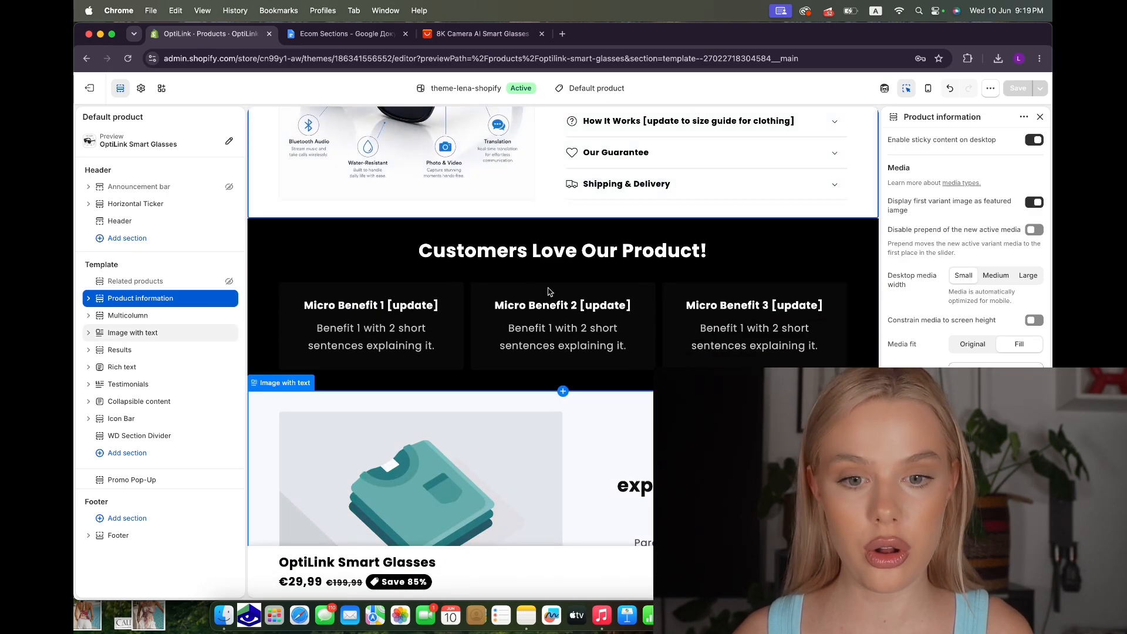
pyautogui.scroll(3, 577, 302)
pyautogui.scroll(3, 577, 302)
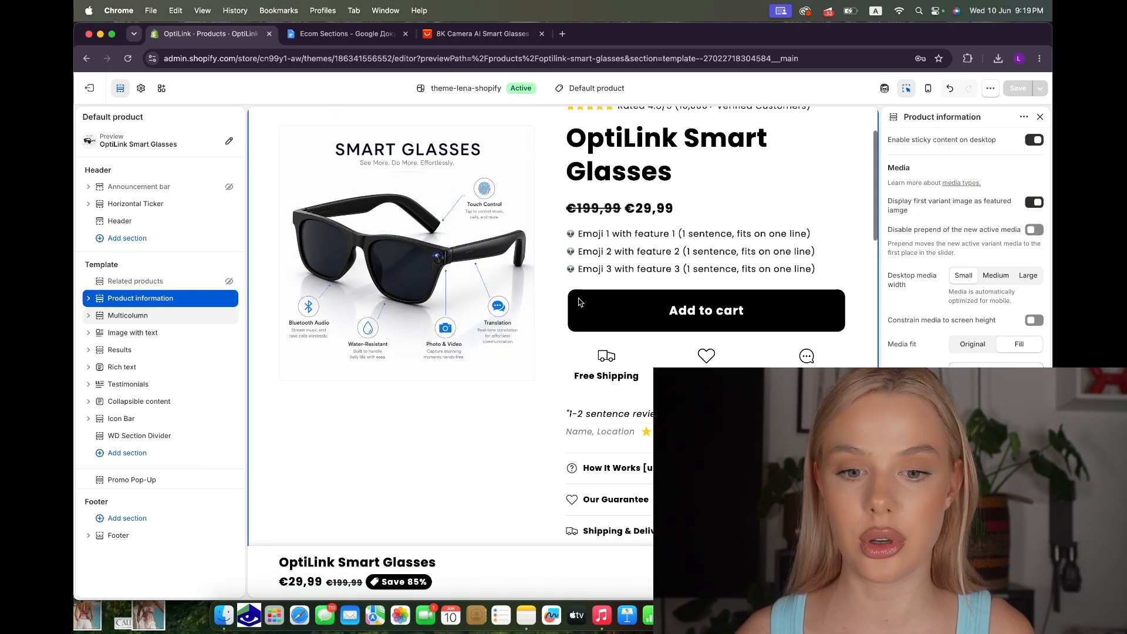
pyautogui.scroll(3, 673, 273)
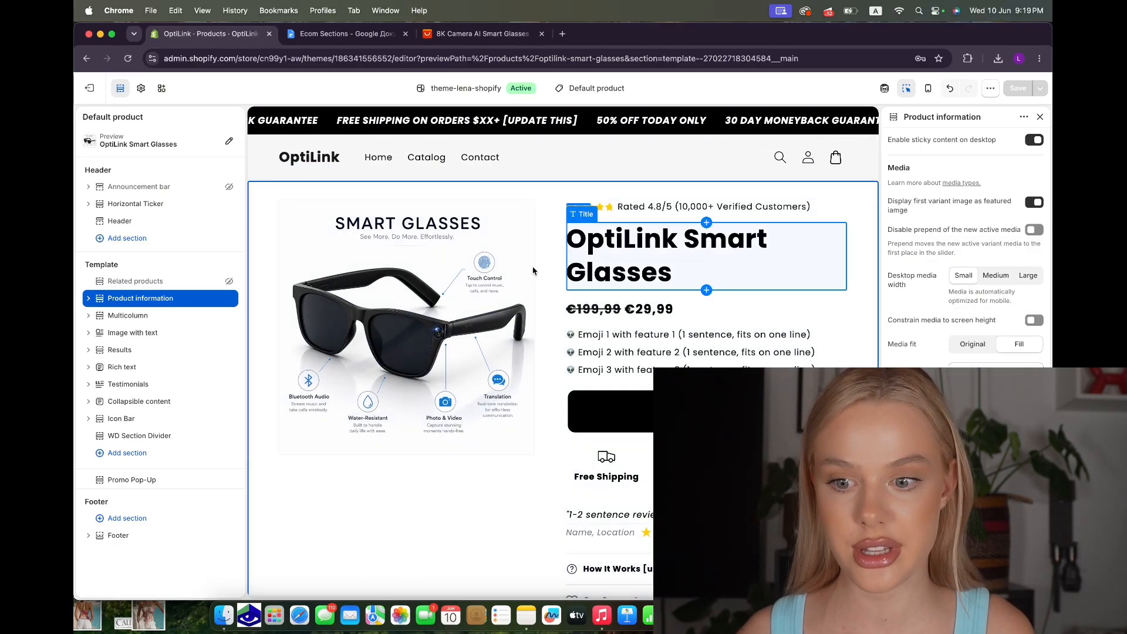
pyautogui.scroll(-5, 587, 276)
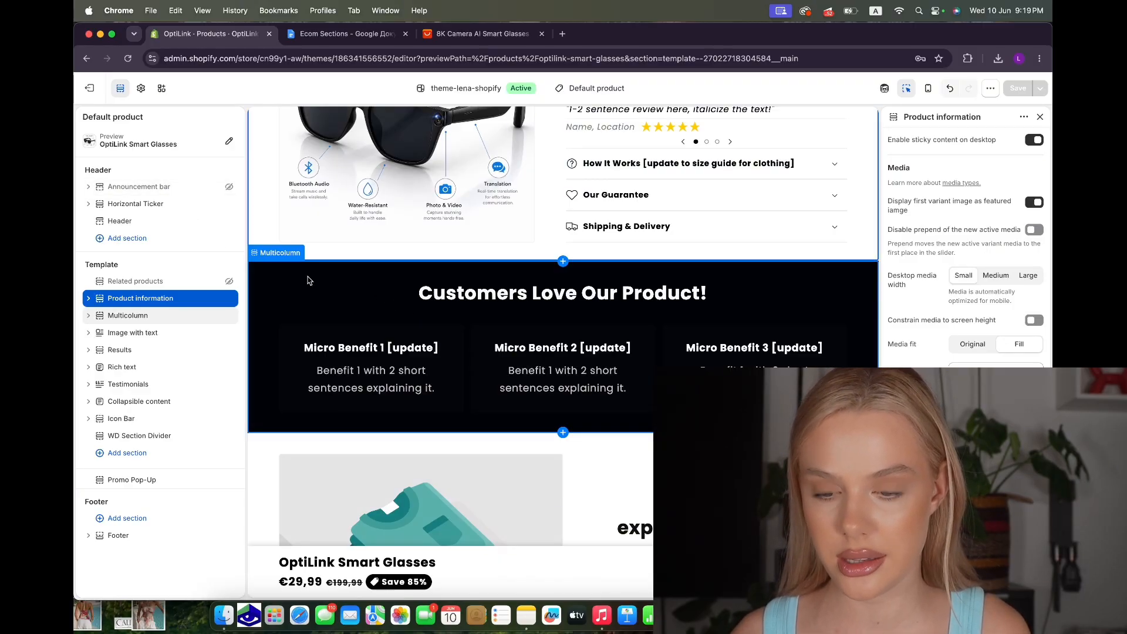
# Delete all template sections from Multicolumn through Icon Bar, keeping Product information and WD Section Divider, and save.
pyautogui.click(214, 317)
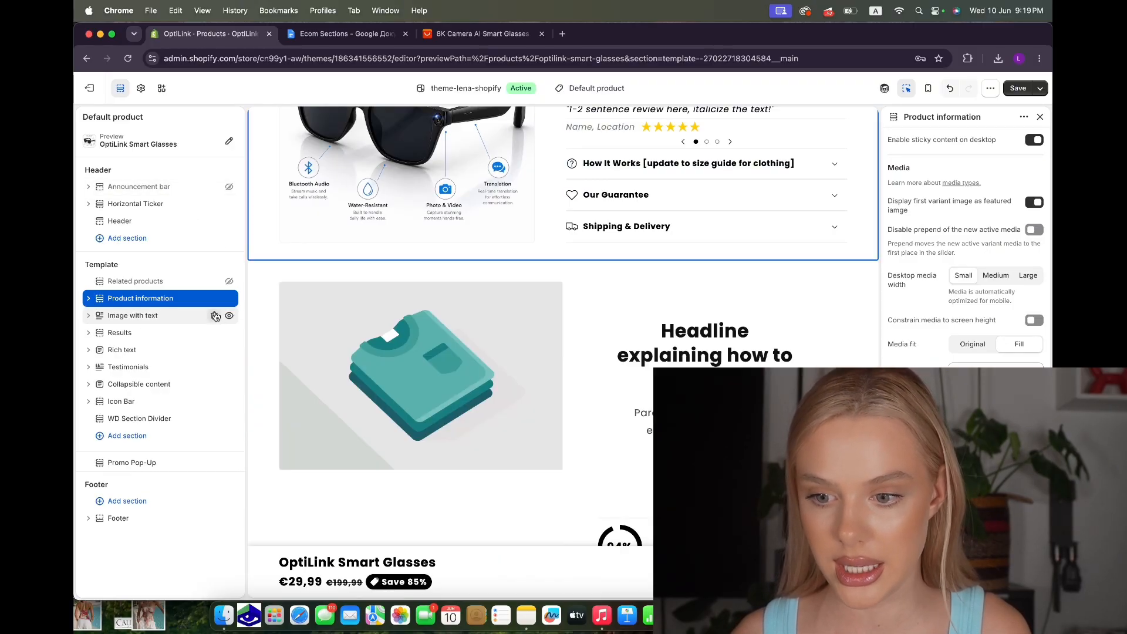
pyautogui.click(214, 320)
pyautogui.click(214, 320)
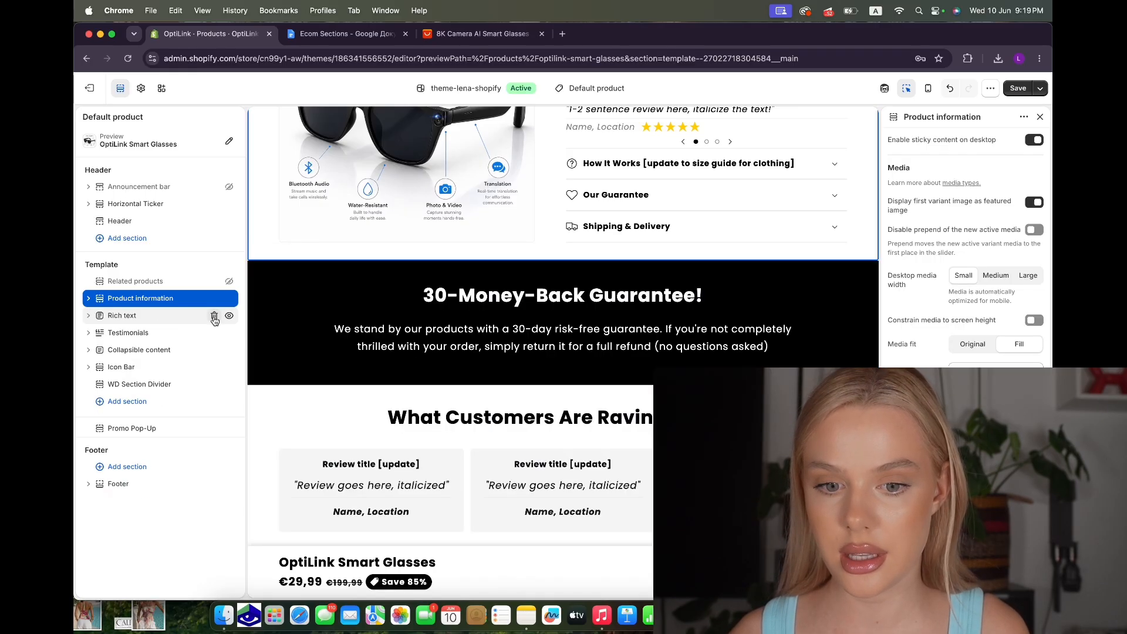
pyautogui.click(215, 320)
pyautogui.click(215, 317)
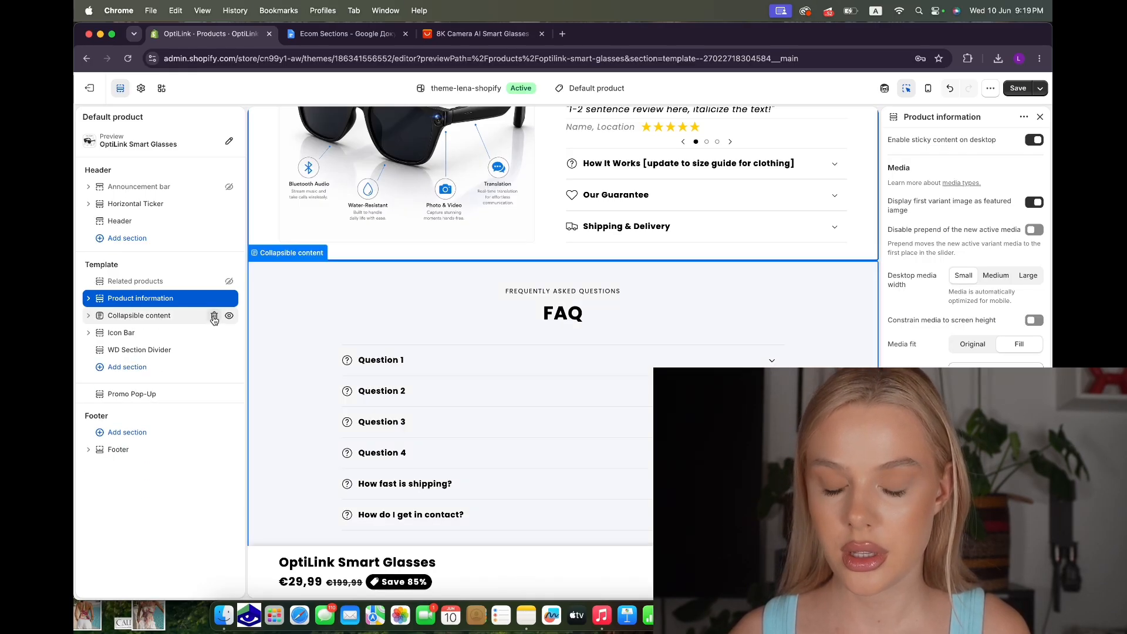
pyautogui.click(214, 317)
pyautogui.click(214, 317)
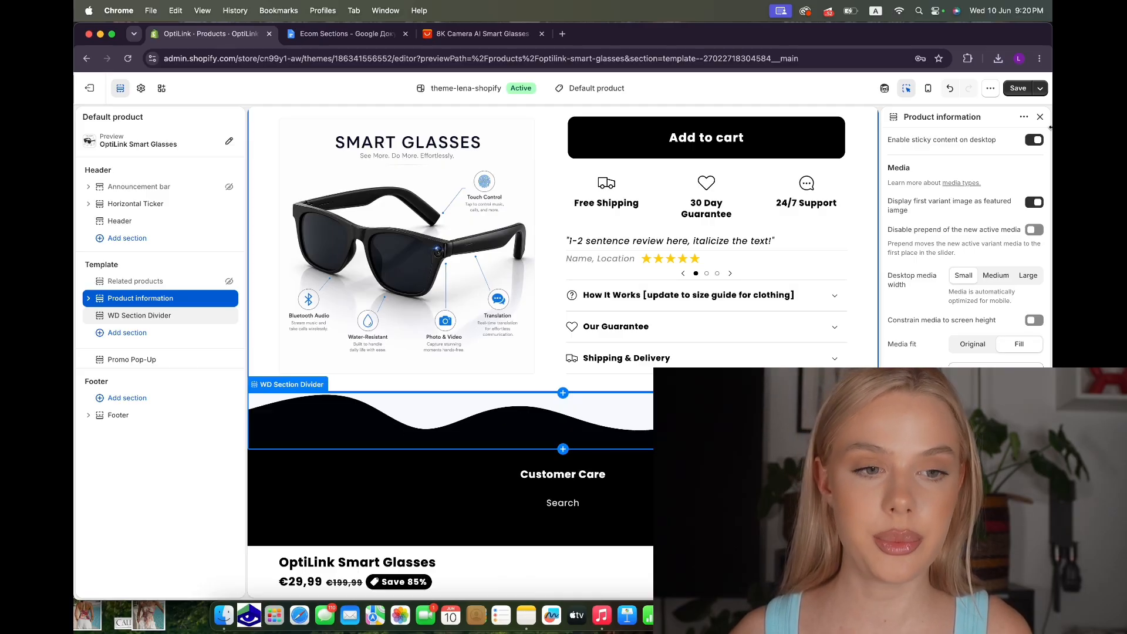
pyautogui.click(1018, 88)
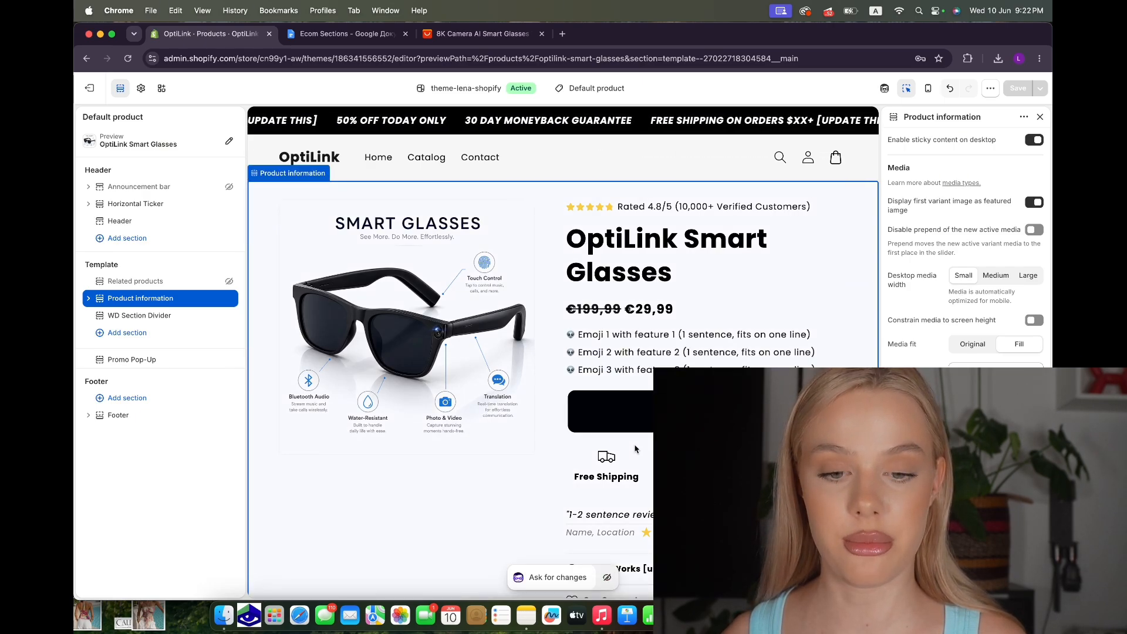
# Delete the Emoji benefits block from the Product information section.
pyautogui.click(88, 300)
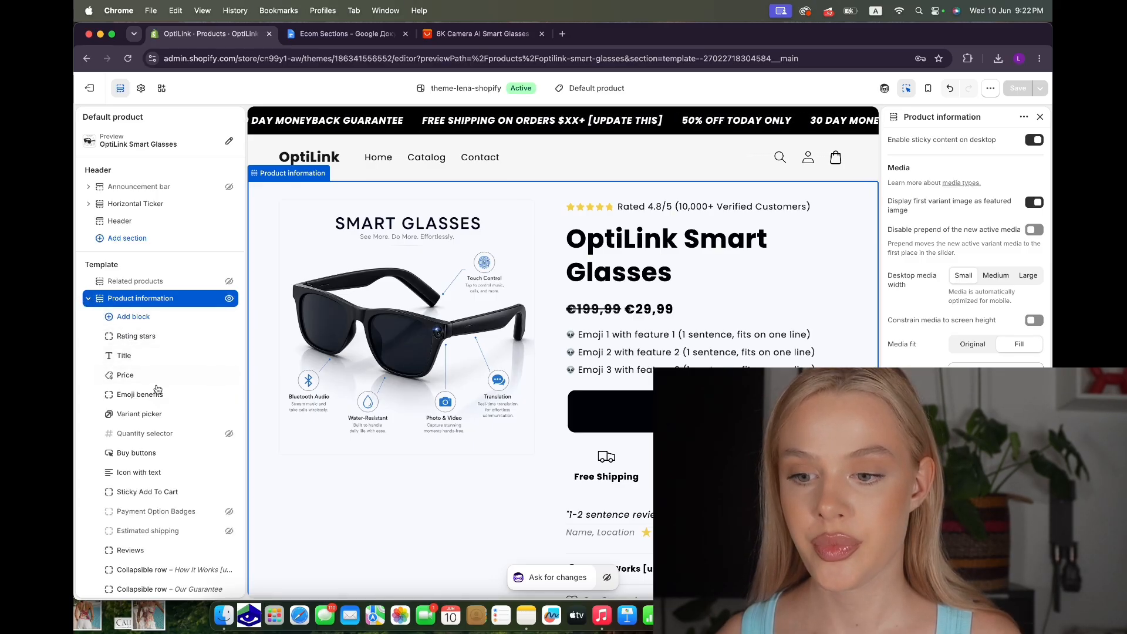
pyautogui.scroll(-2, 157, 390)
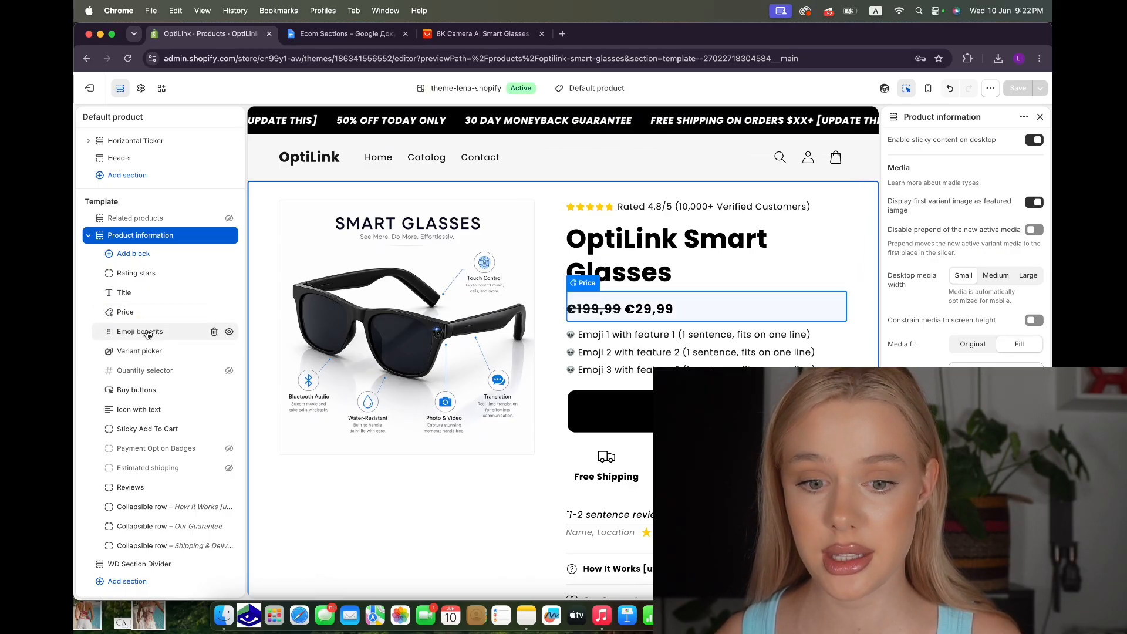
pyautogui.click(214, 333)
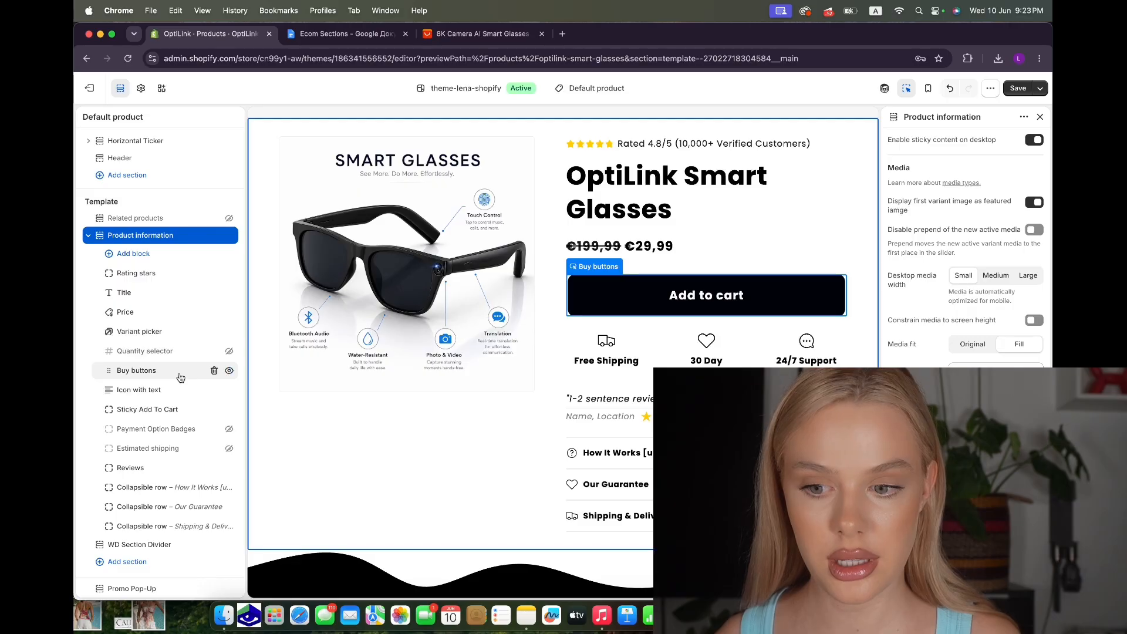
# Preview the Quantity selector block and hide it again, and make the Payment Option Badges block visible.
pyautogui.click(229, 352)
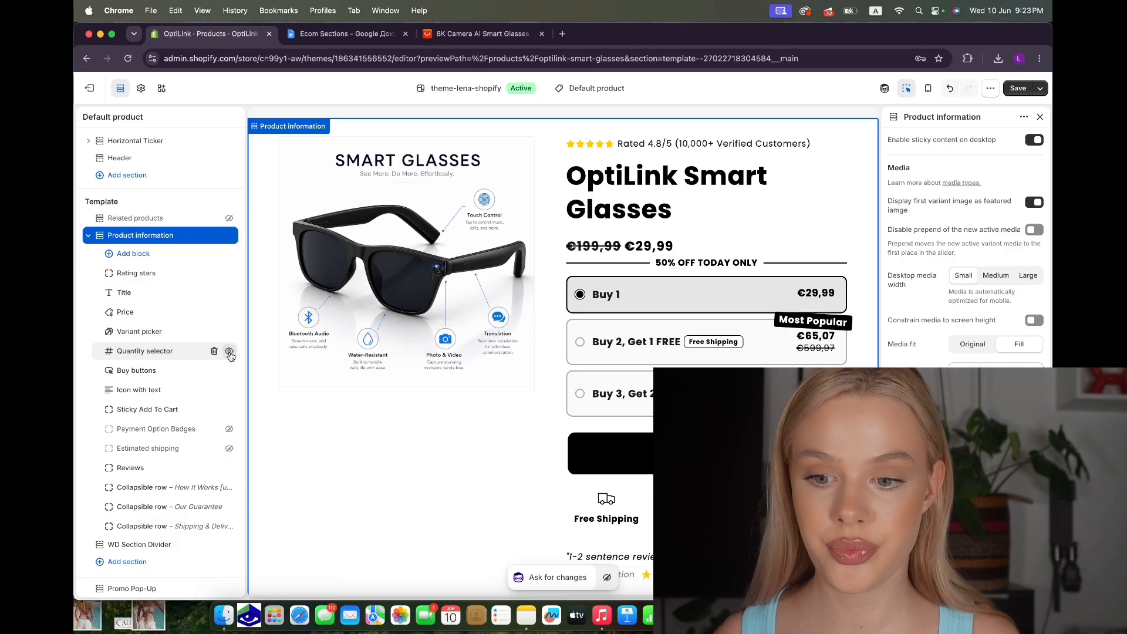
pyautogui.click(229, 352)
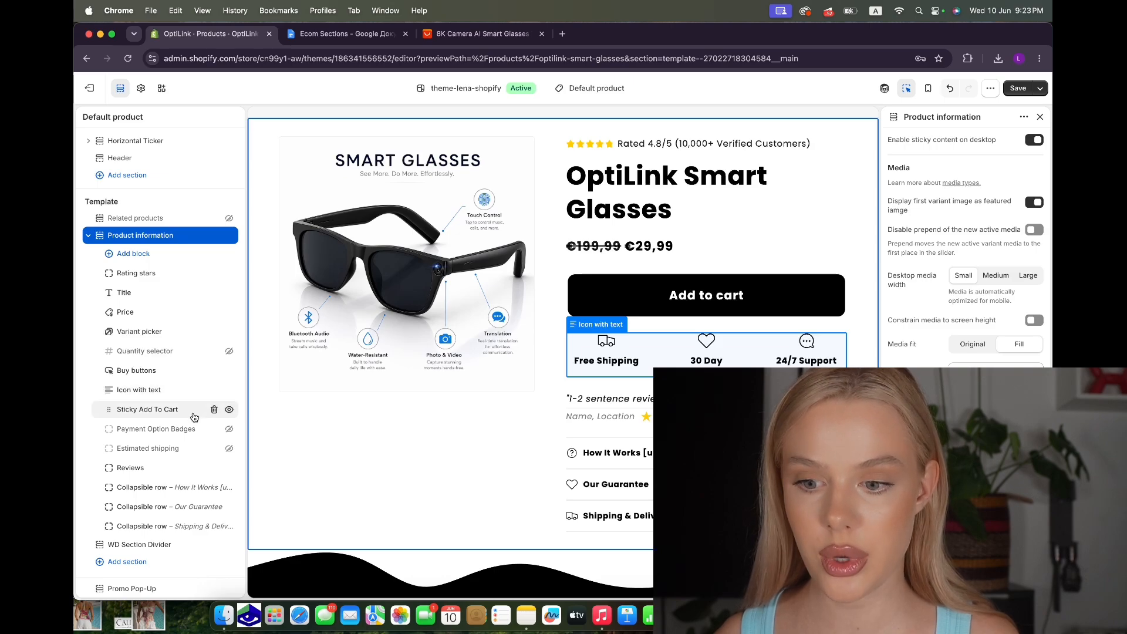
pyautogui.click(229, 430)
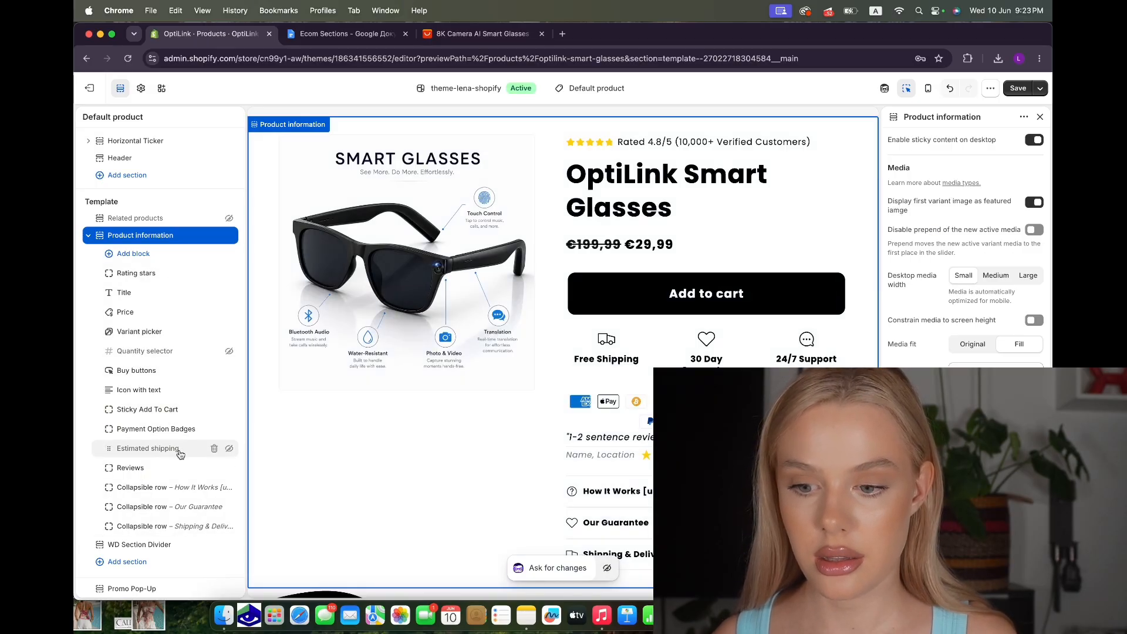
# Hide the Reviews block instead of deleting it, and save the product page.
pyautogui.click(215, 468)
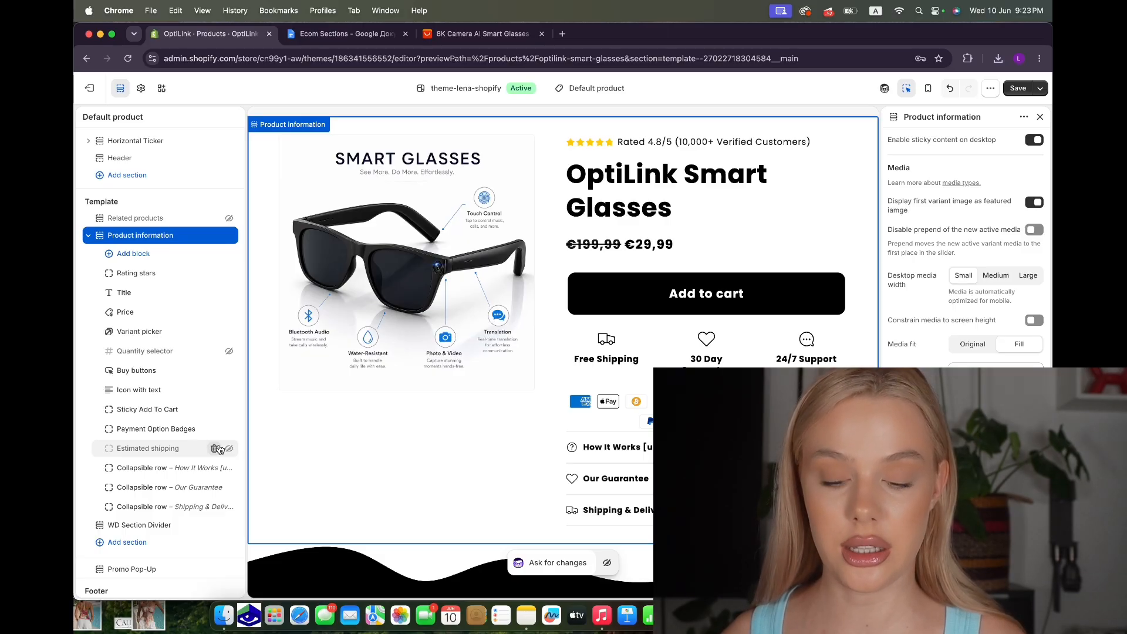
pyautogui.press('super+z')
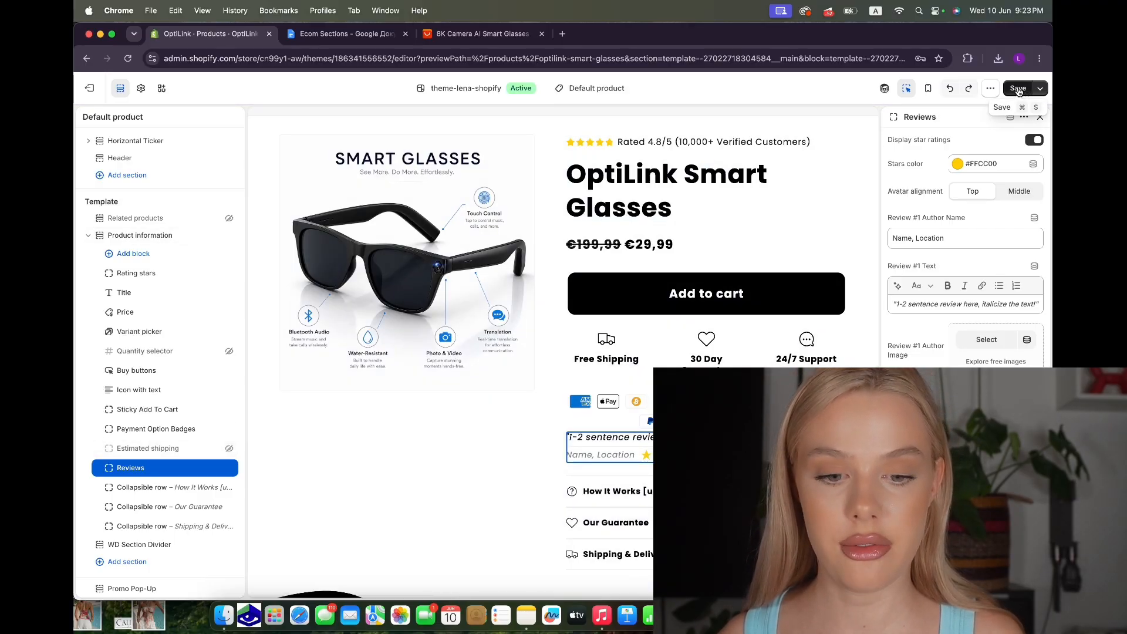
pyautogui.click(1018, 89)
pyautogui.click(229, 470)
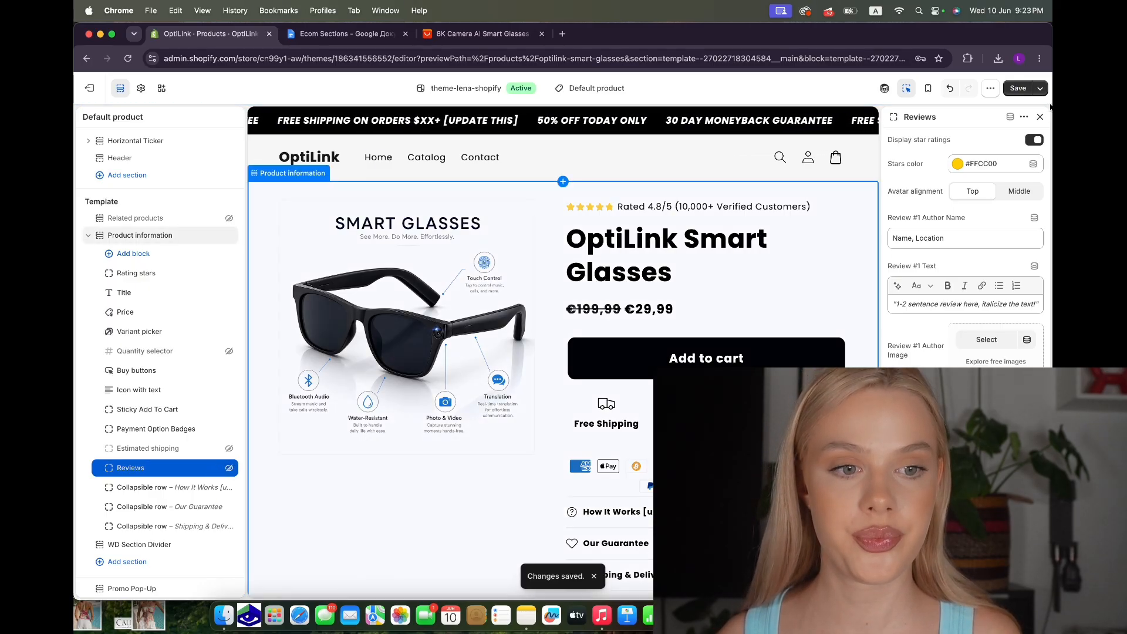
pyautogui.click(1019, 88)
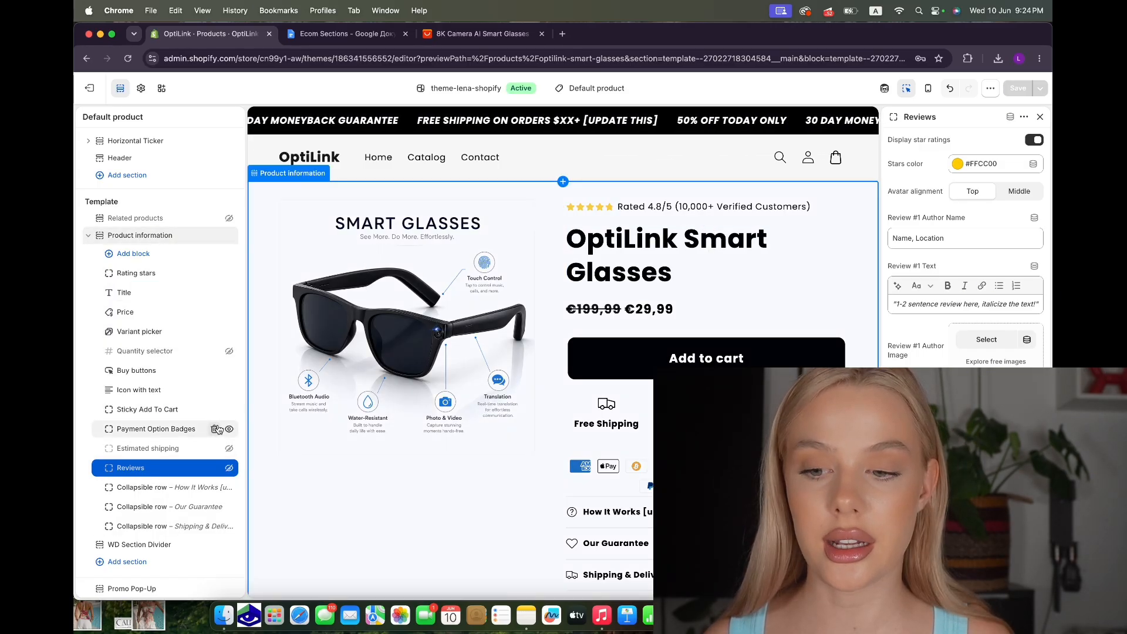
# Add a Countdown timer block between Buy buttons and Icon with text, and save.
pyautogui.scroll(-2, 153, 482)
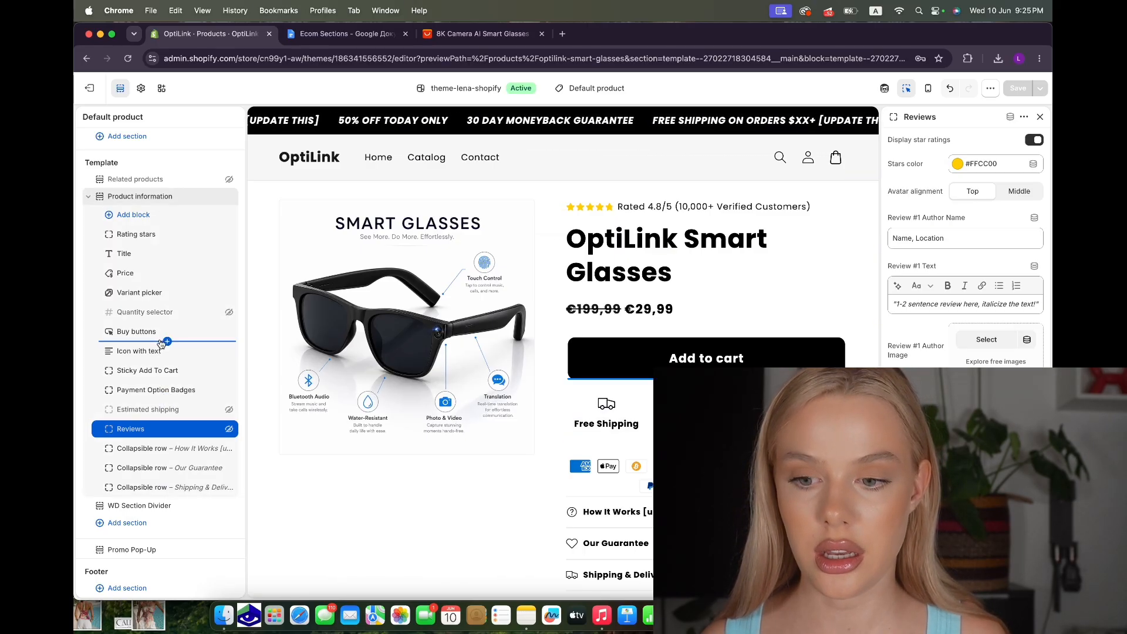
pyautogui.click(167, 341)
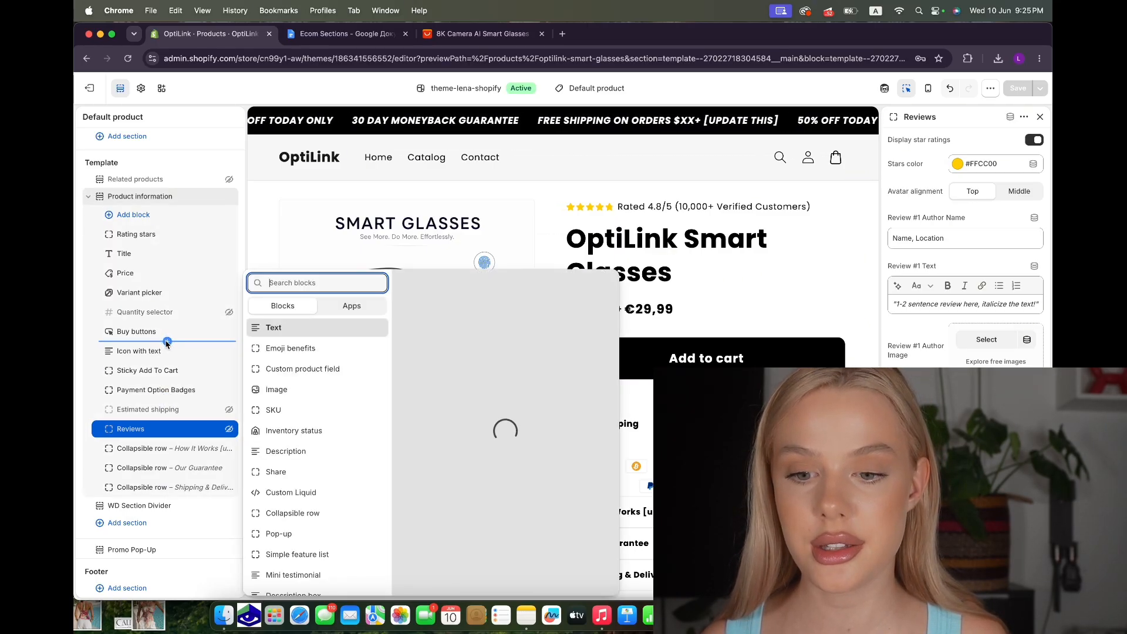
pyautogui.scroll(-5, 301, 452)
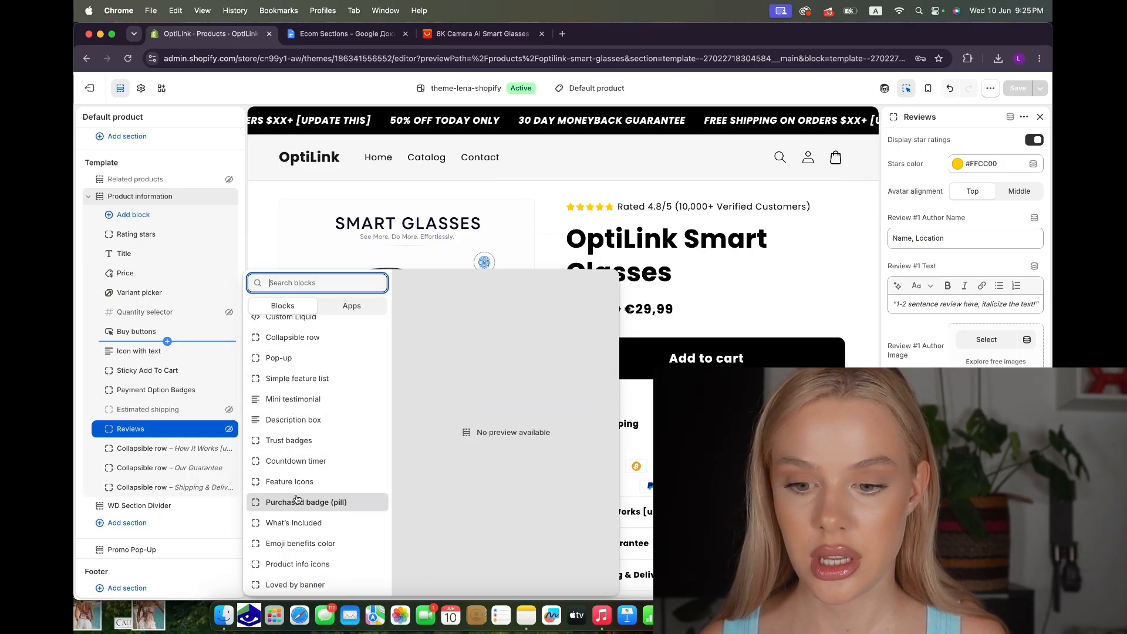
pyautogui.scroll(-1, 296, 499)
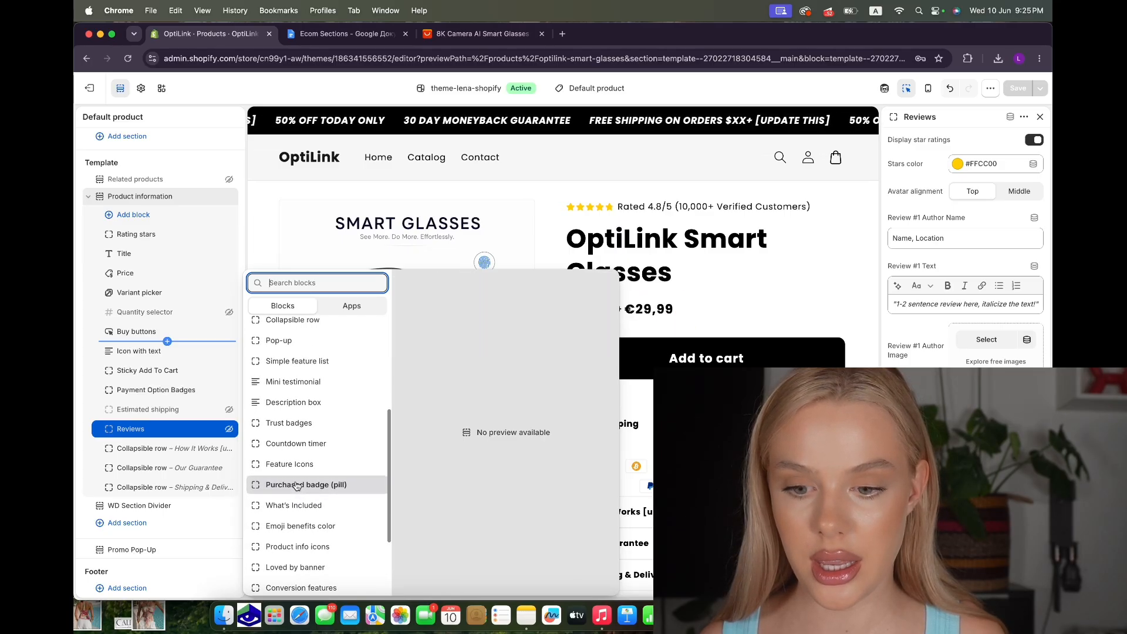
pyautogui.click(296, 443)
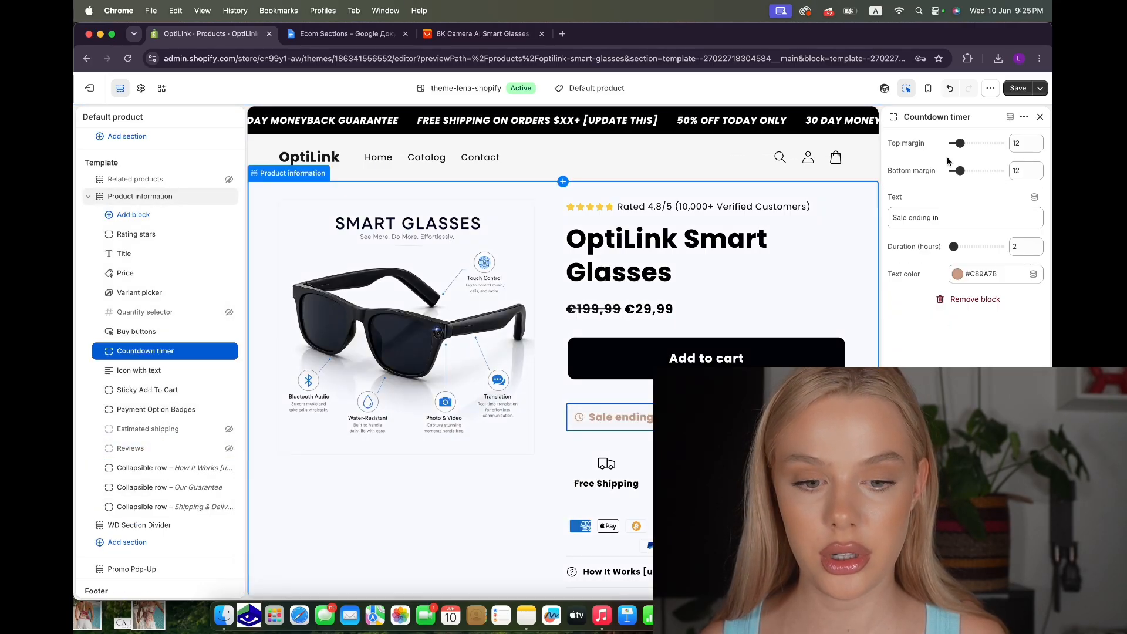
pyautogui.click(1019, 88)
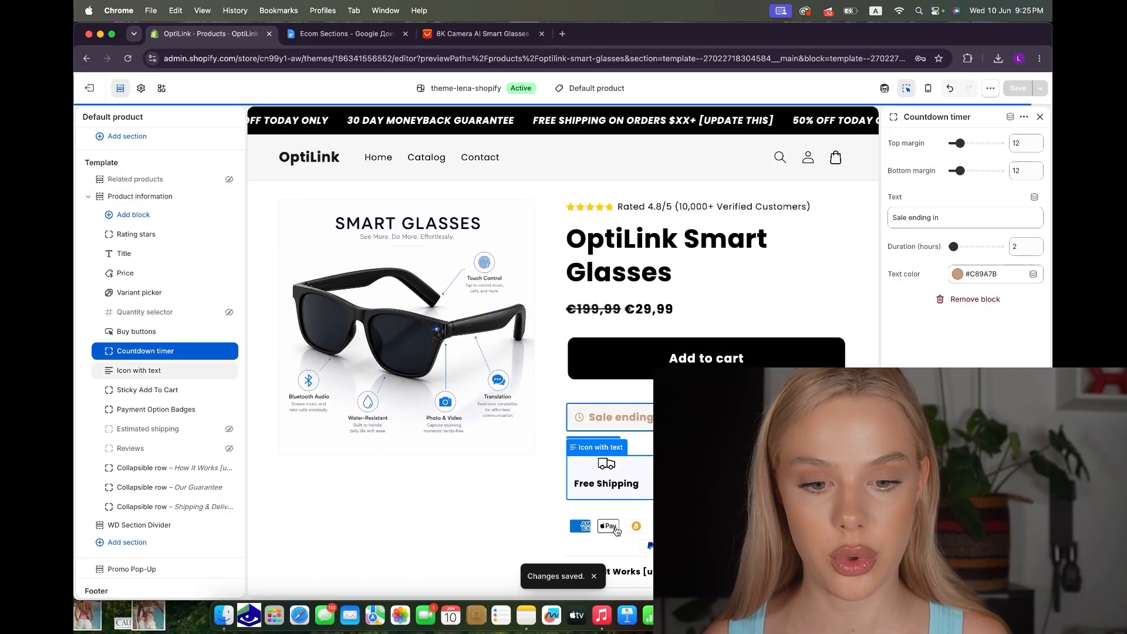
# Add a Stock level indicator block directly below the Countdown timer, and save.
pyautogui.click(168, 360)
pyautogui.scroll(-5, 287, 458)
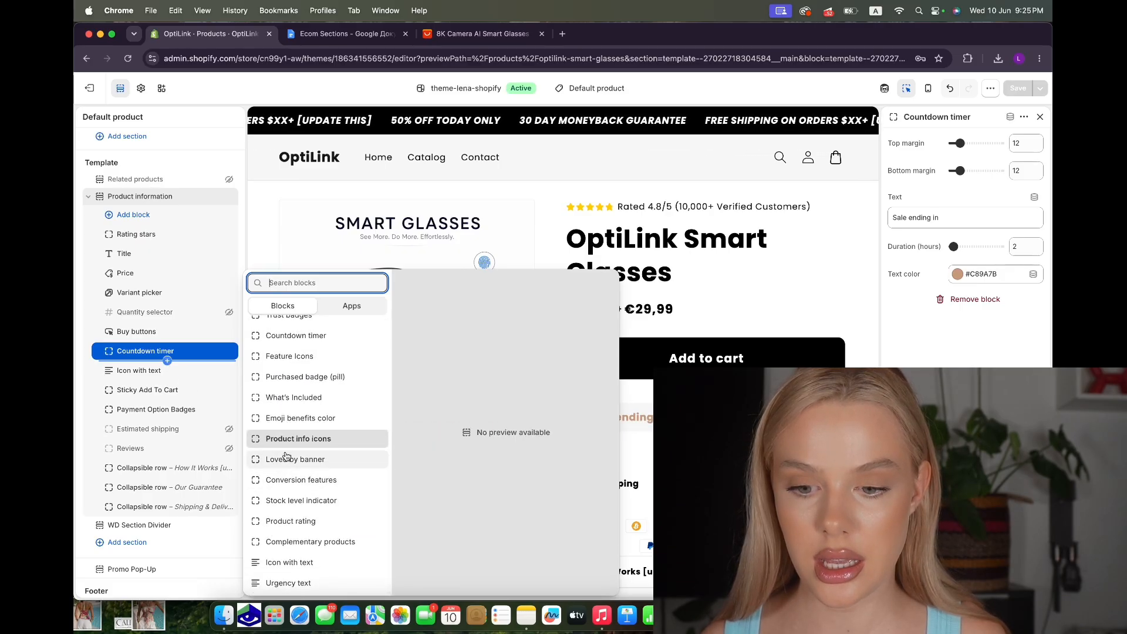
pyautogui.click(284, 501)
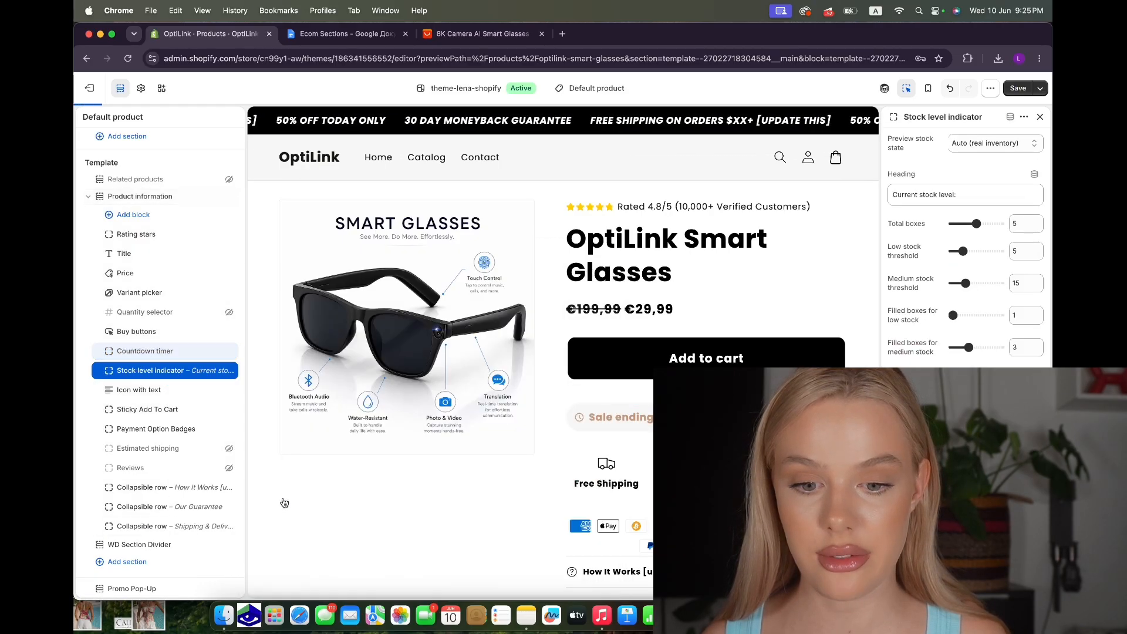
pyautogui.click(1018, 88)
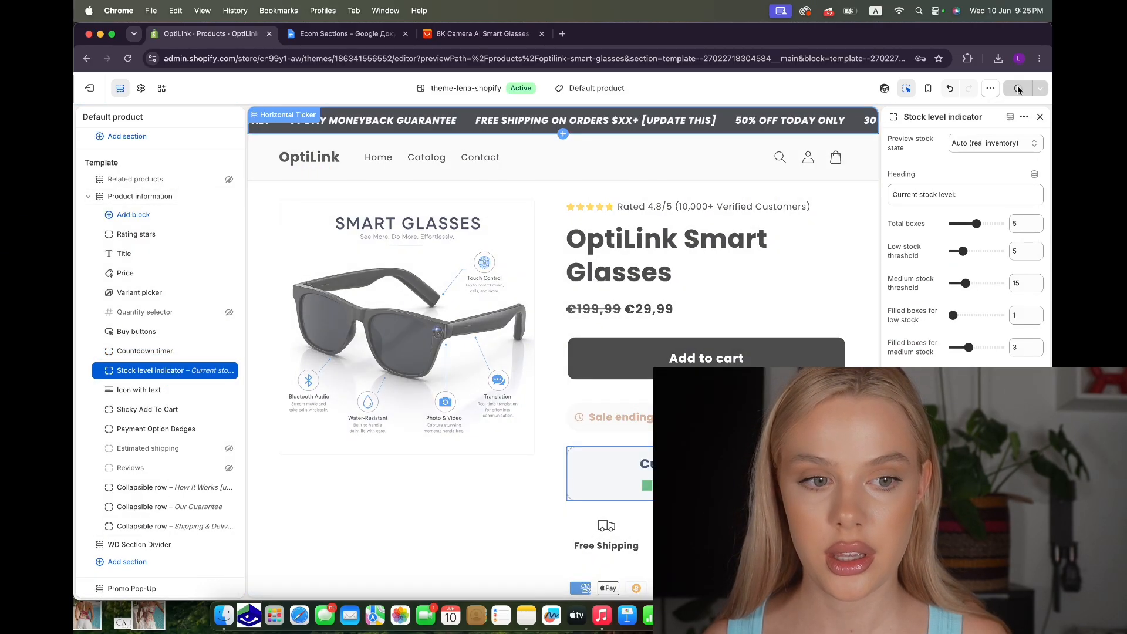
# Hide the Rating stars block above the product title.
pyautogui.scroll(1, 151, 261)
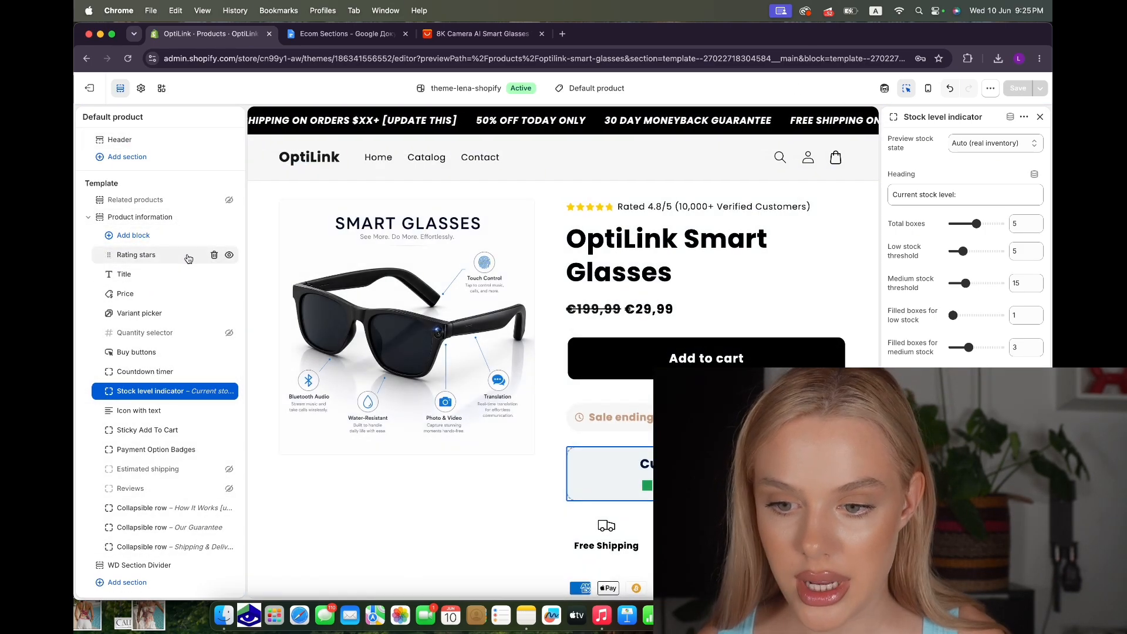
pyautogui.click(229, 255)
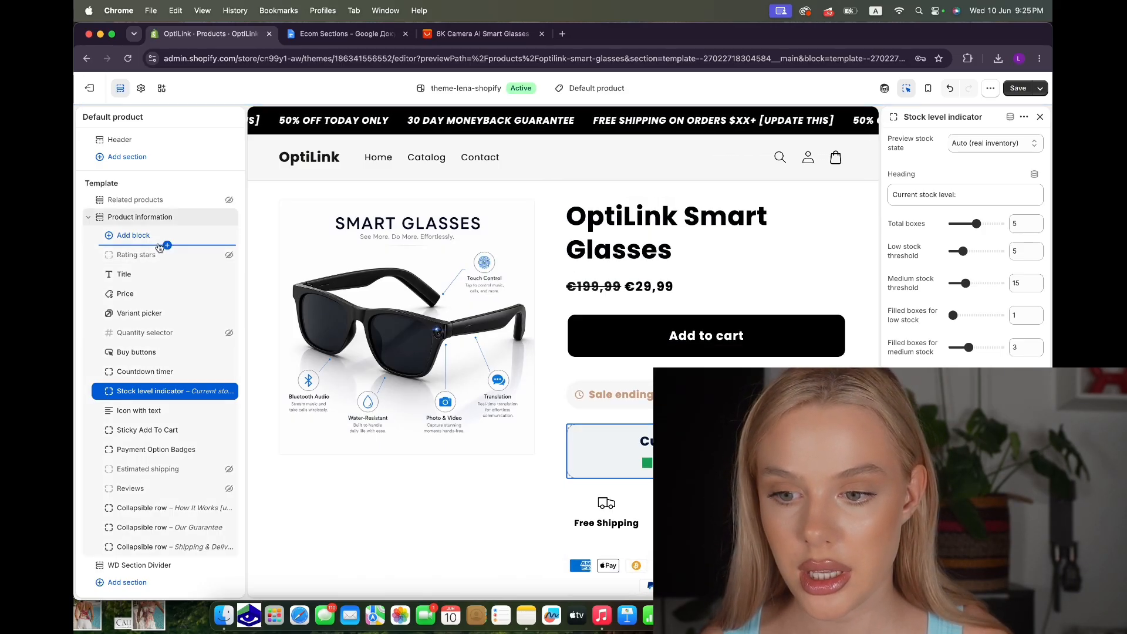
# Add a Loved by banner block above the Rating stars and a Simple feature list block directly below the Stock level indicator.
pyautogui.click(166, 245)
pyautogui.click(292, 510)
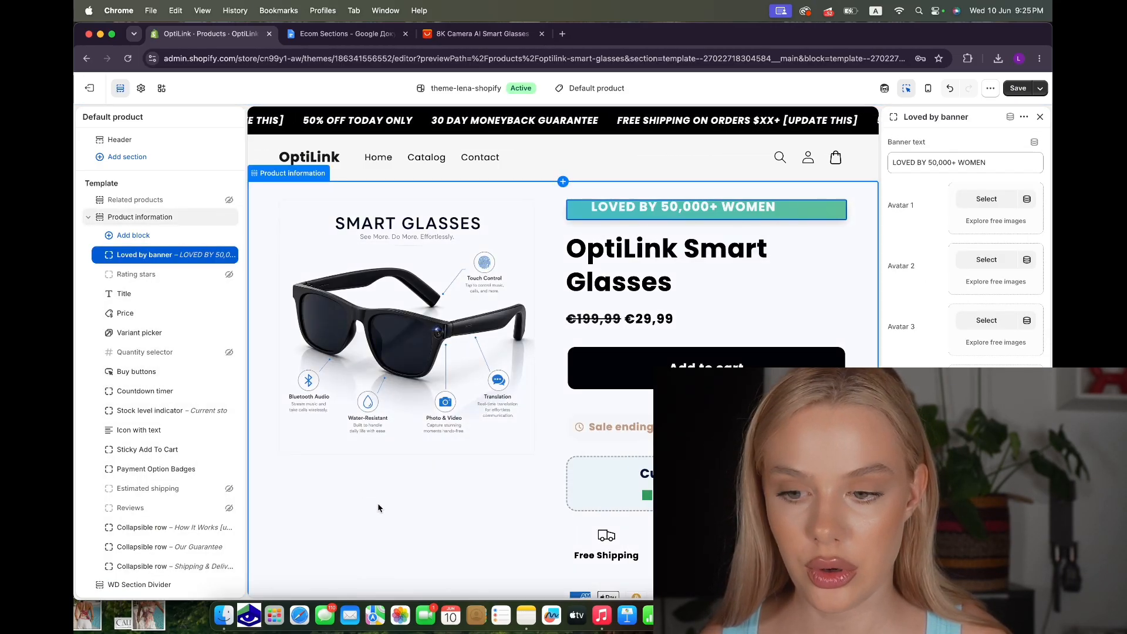
pyautogui.scroll(-3, 169, 370)
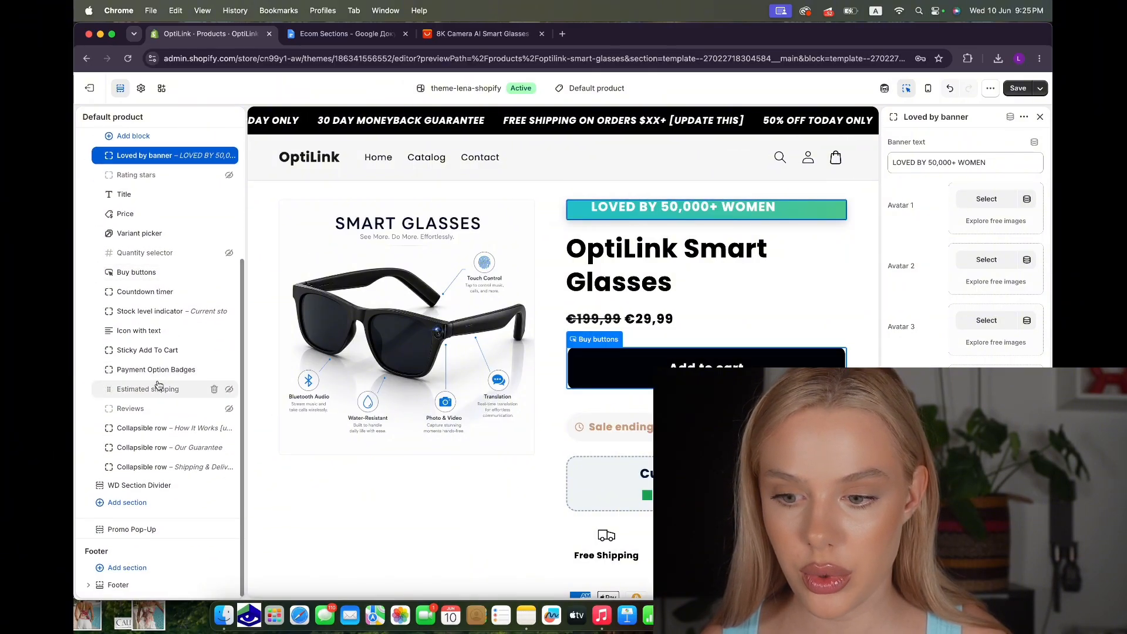
pyautogui.moveTo(167, 362)
pyautogui.click(167, 321)
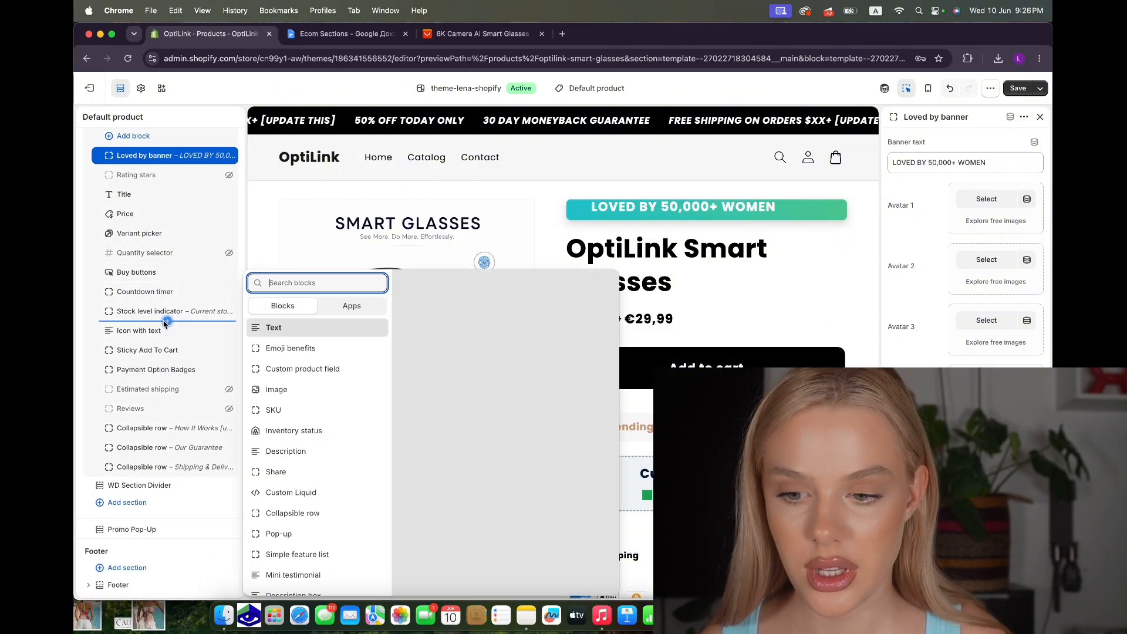
pyautogui.scroll(-7, 282, 470)
pyautogui.click(288, 441)
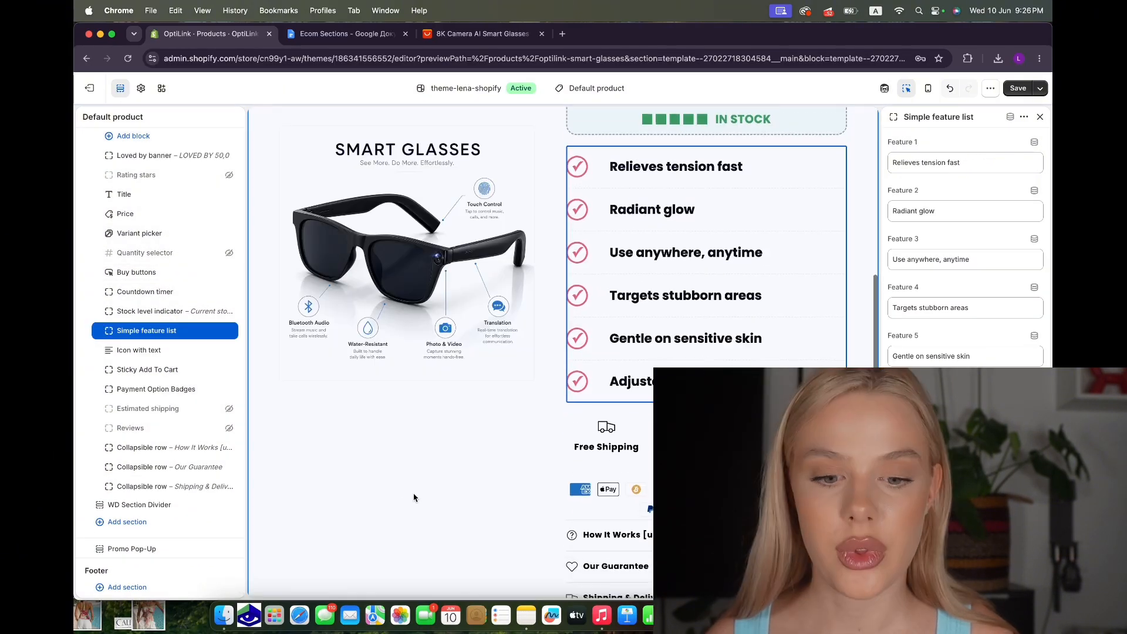
# Replace the Countdown timer's text with MYSTORE and save the product page.
pyautogui.scroll(-1, 414, 498)
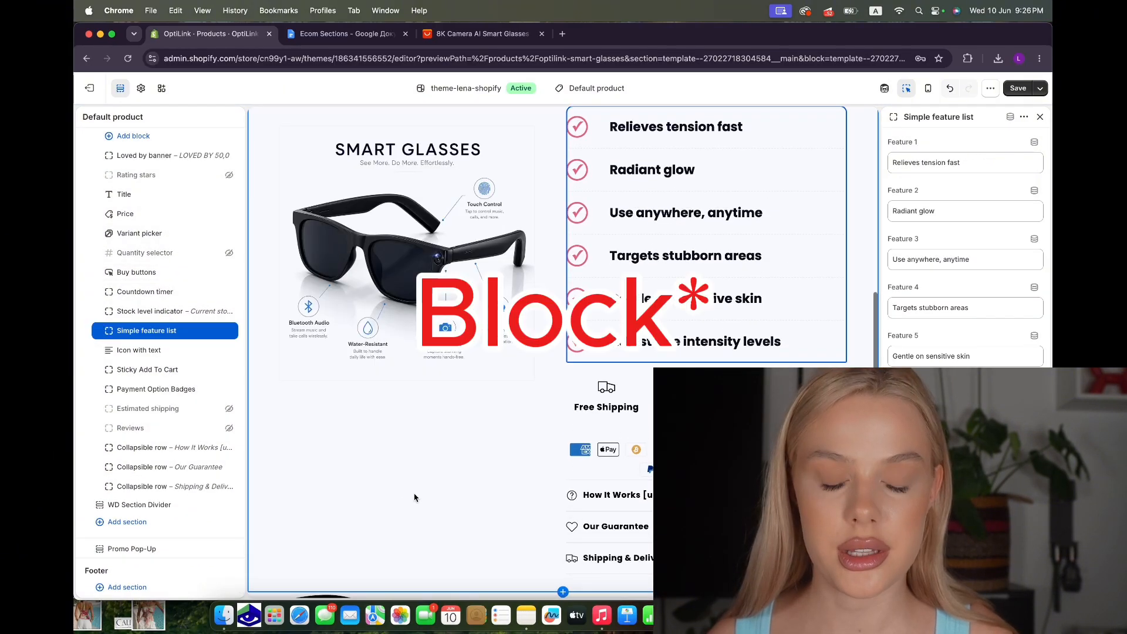
pyautogui.scroll(7, 627, 408)
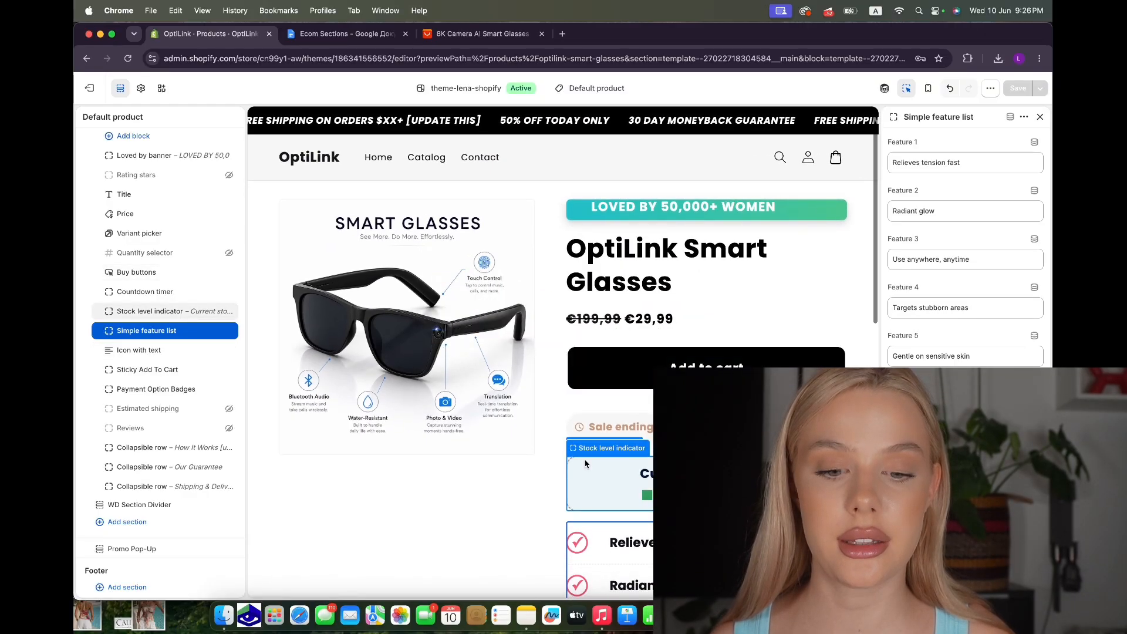
pyautogui.scroll(-5, 585, 463)
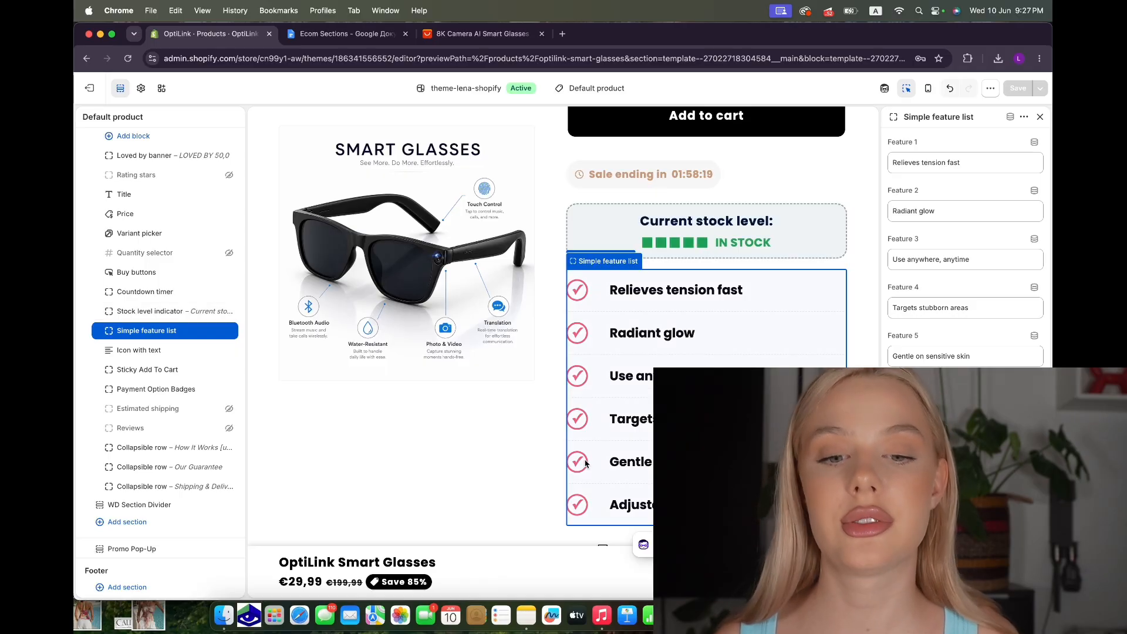
pyautogui.scroll(5, 585, 464)
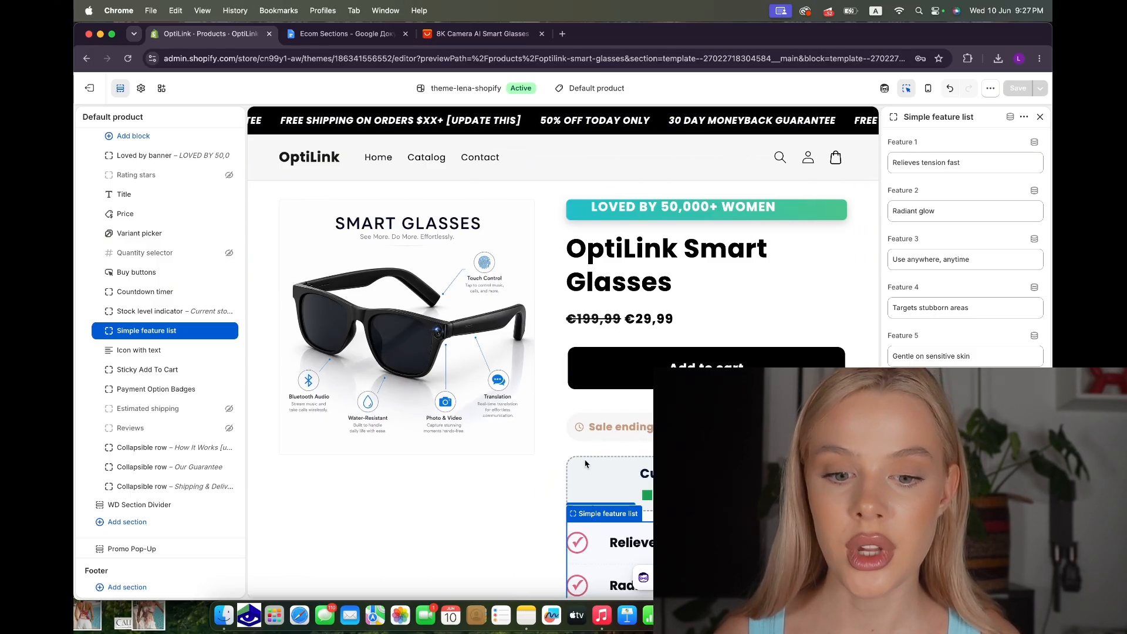
pyautogui.click(608, 431)
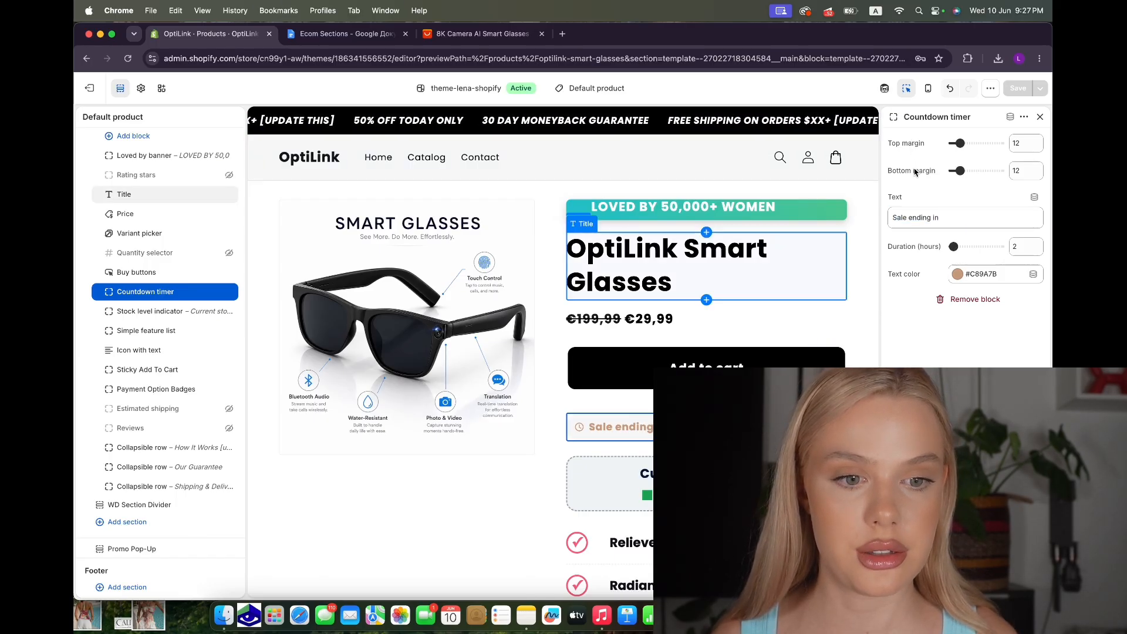
pyautogui.tripleClick(952, 220)
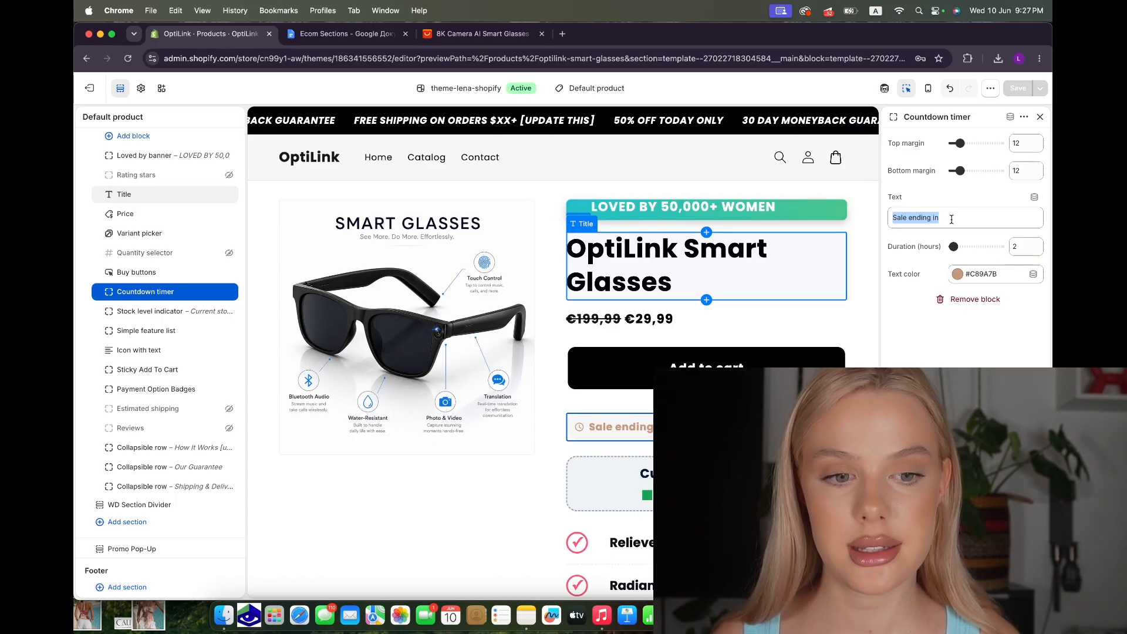
pyautogui.press('BackSpace')
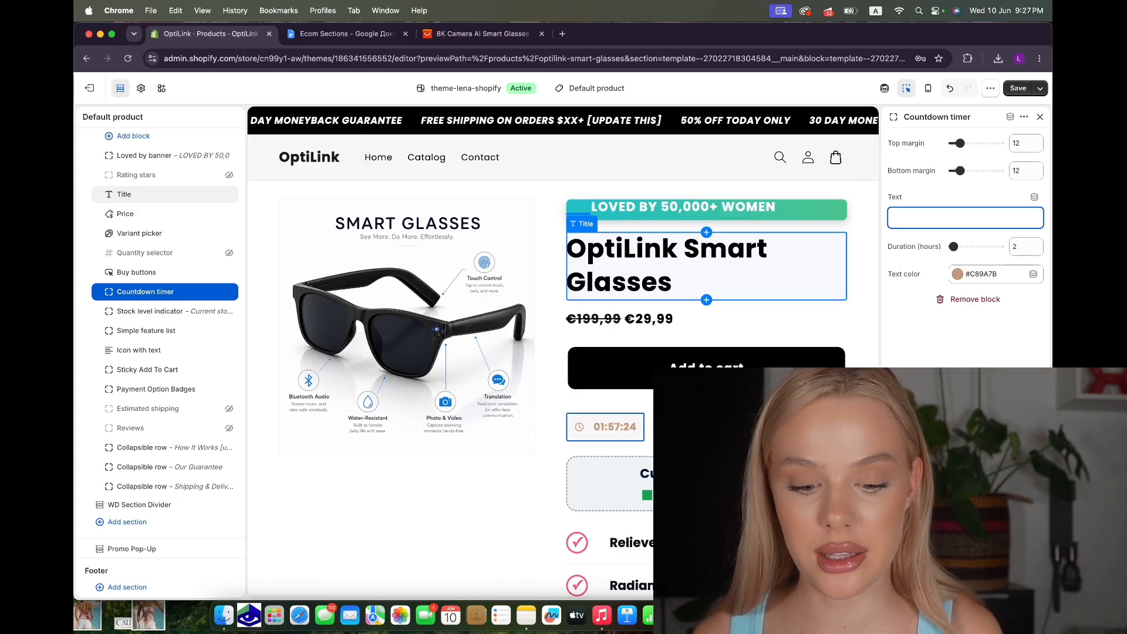
pyautogui.write('MYSTORE')
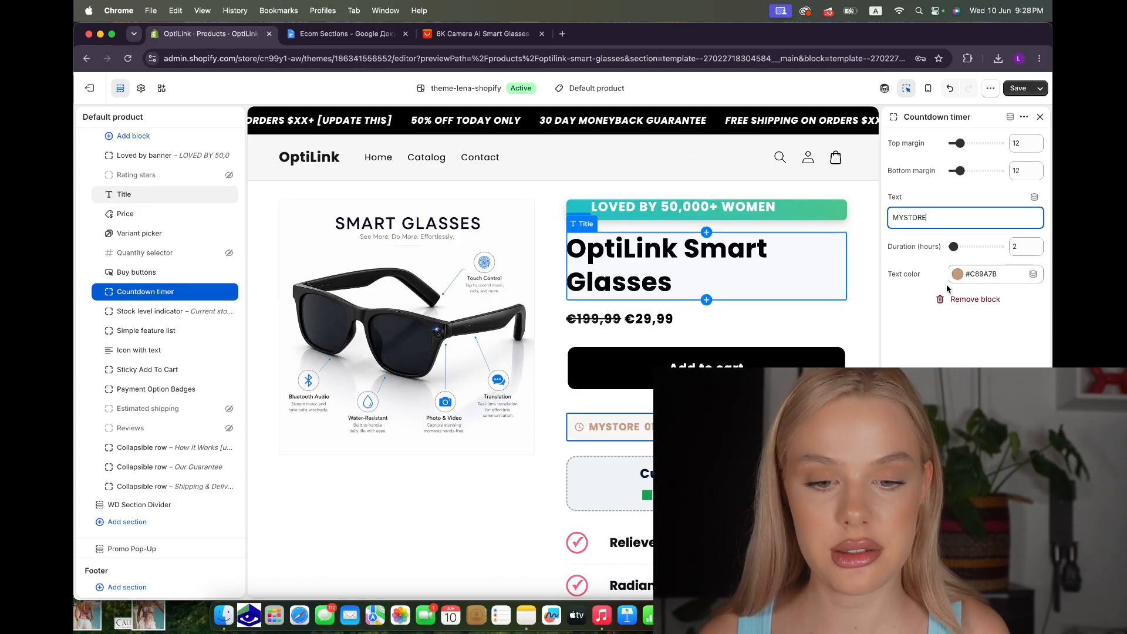
pyautogui.click(1018, 89)
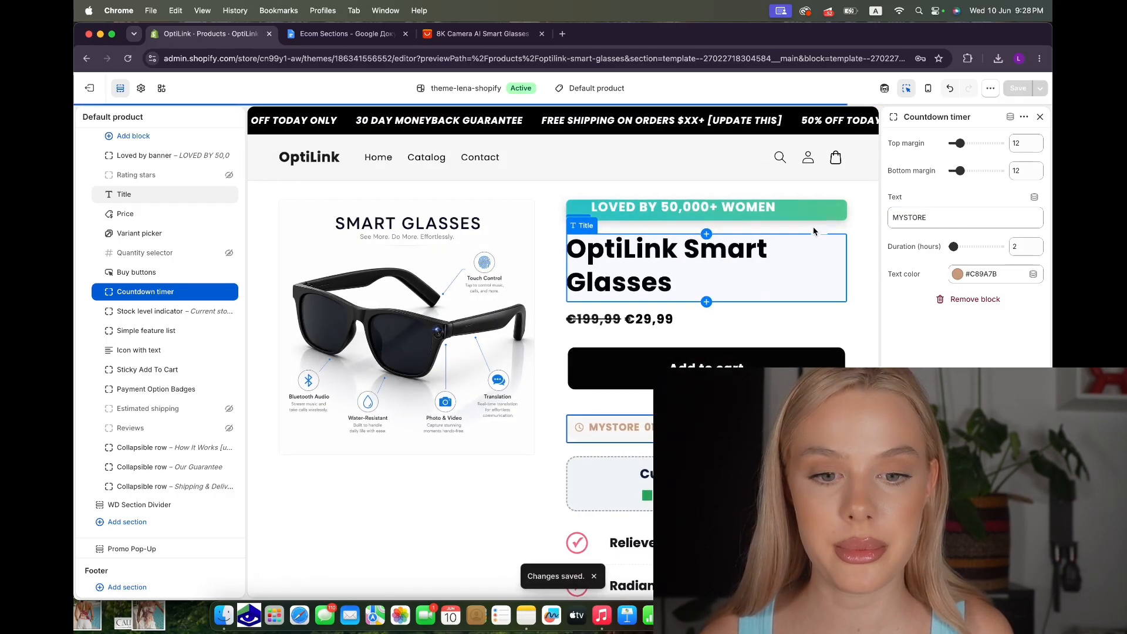
# Set the Stock level indicator's preview stock state to Low and save the product page.
pyautogui.scroll(-3, 725, 283)
pyautogui.click(725, 283)
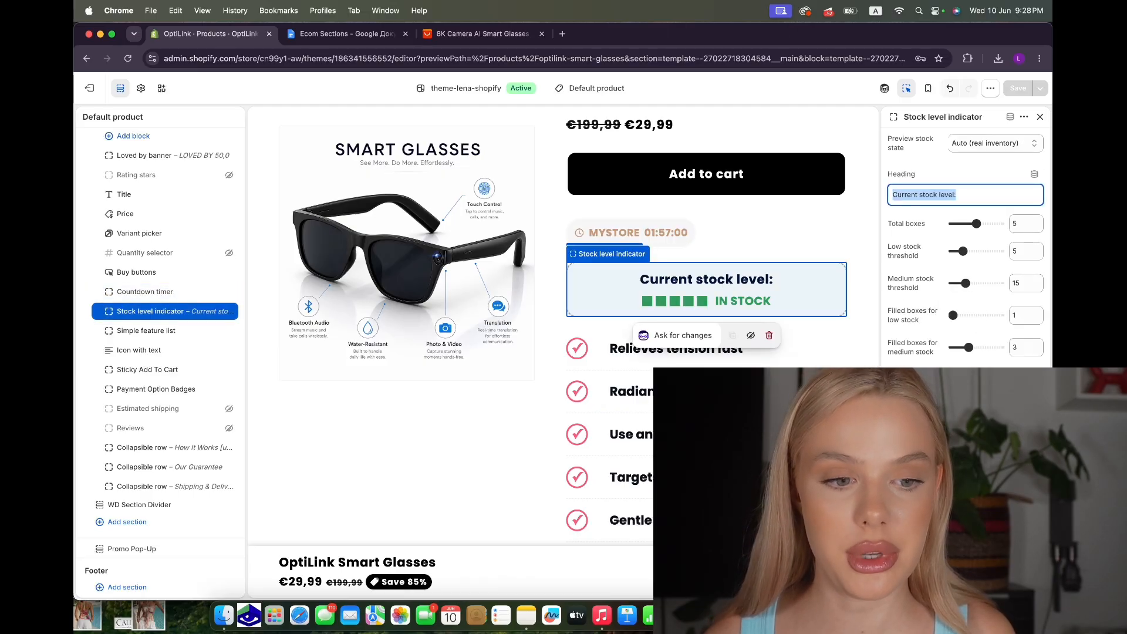
pyautogui.click(974, 144)
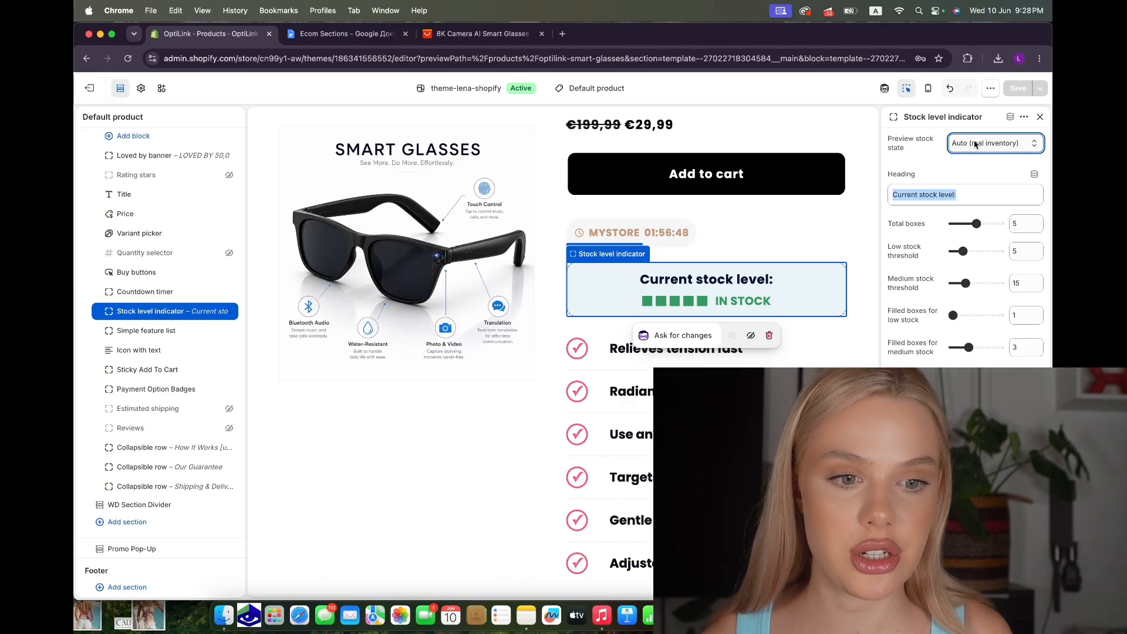
pyautogui.click(975, 144)
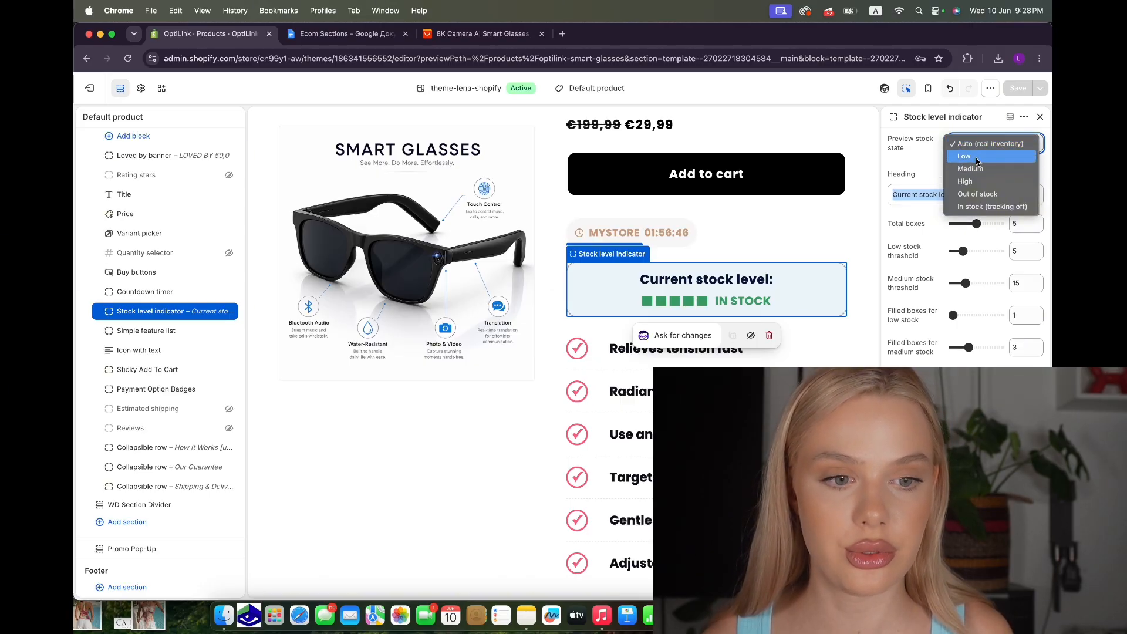
pyautogui.click(976, 161)
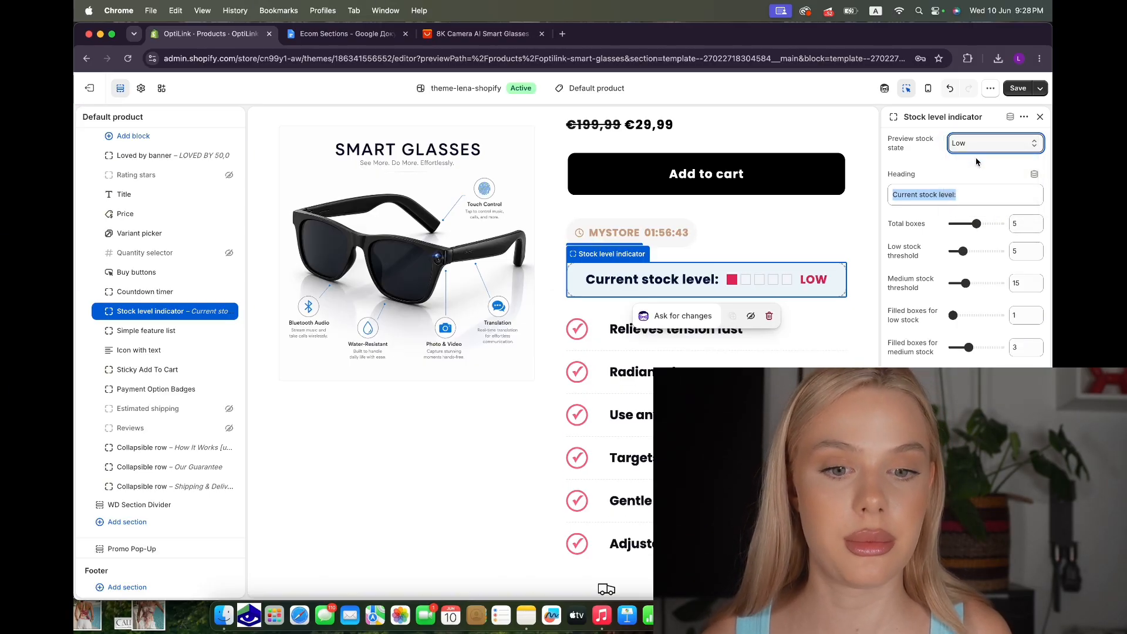
pyautogui.click(1018, 88)
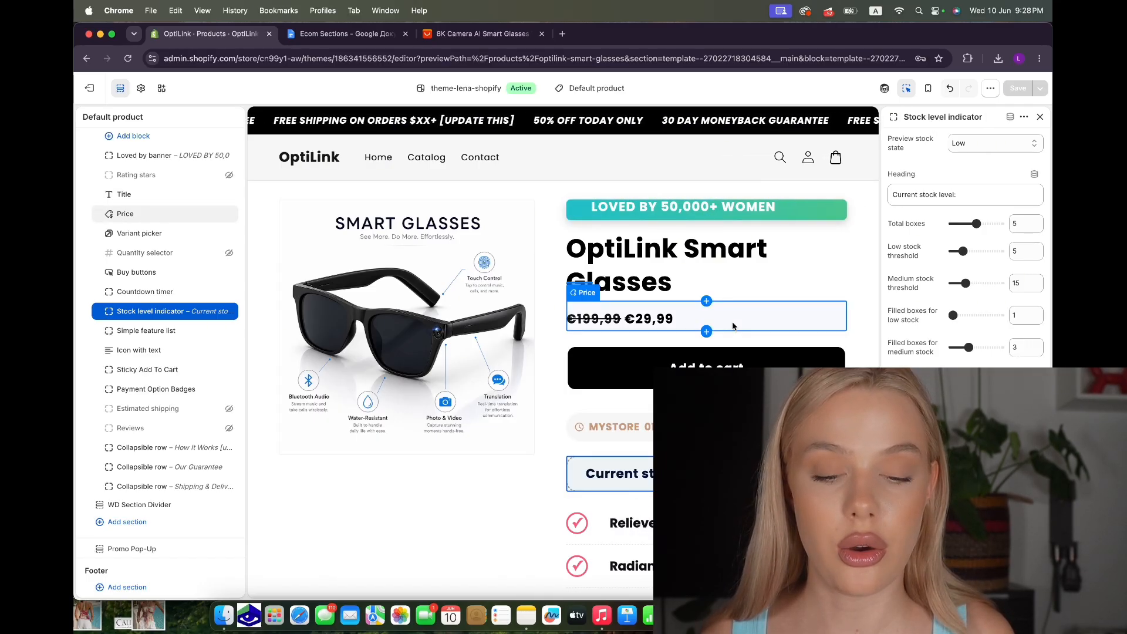
# Check the product page's blocks in the mobile preview, return to desktop view, and open the live storefront from the Online Store page.
pyautogui.click(928, 88)
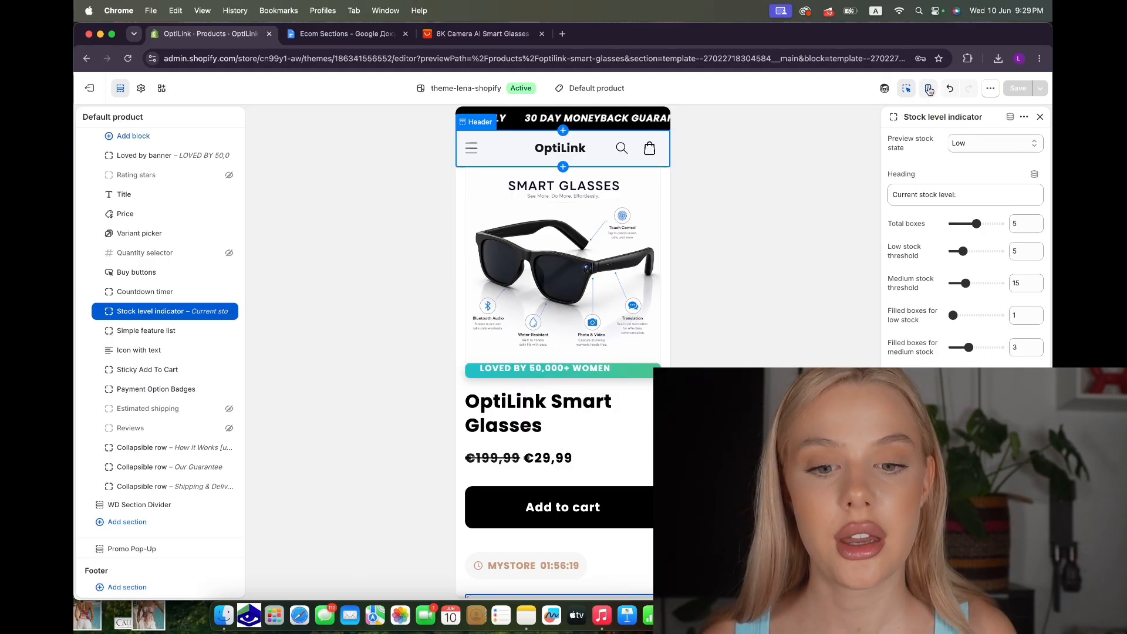
pyautogui.scroll(-5, 596, 350)
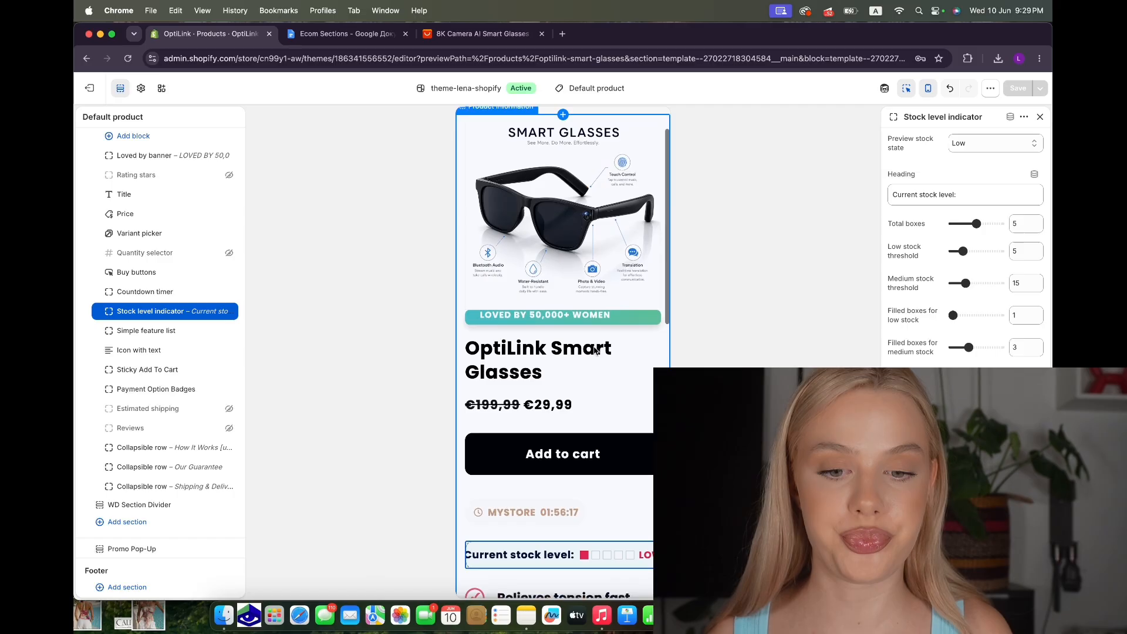
pyautogui.scroll(-5, 595, 350)
pyautogui.scroll(10, 595, 351)
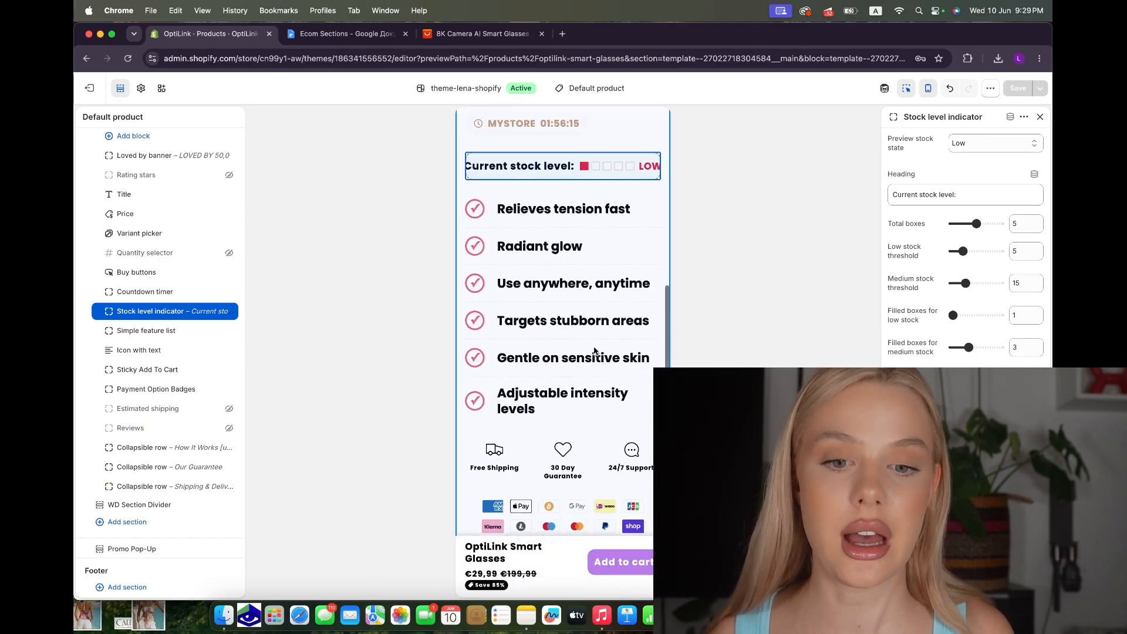
pyautogui.click(930, 91)
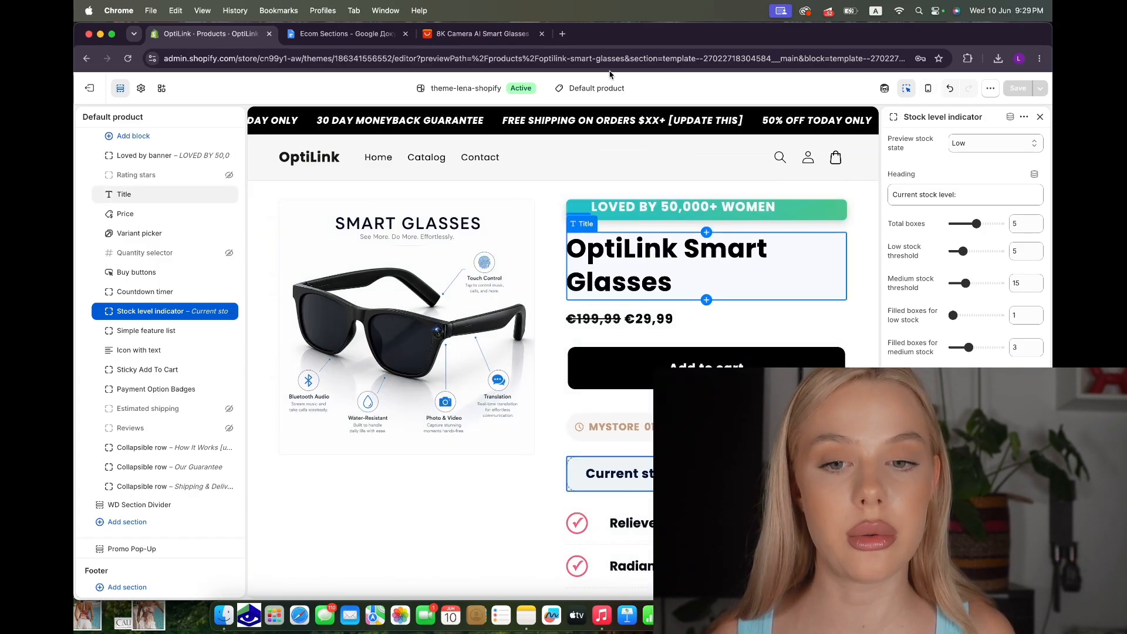
pyautogui.click(90, 89)
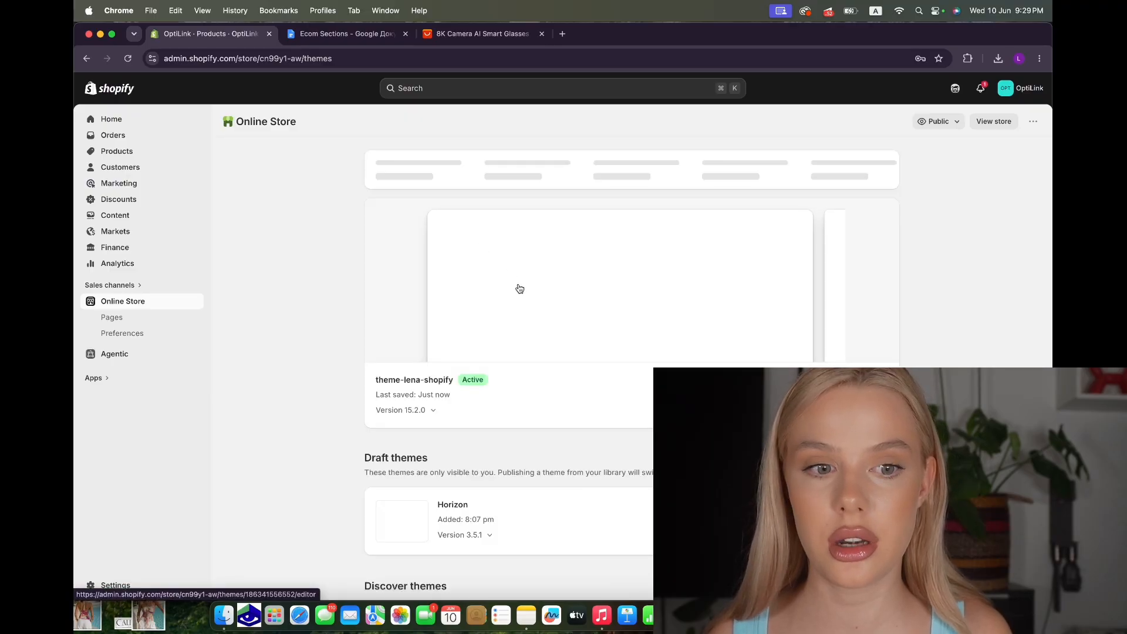
pyautogui.click(984, 123)
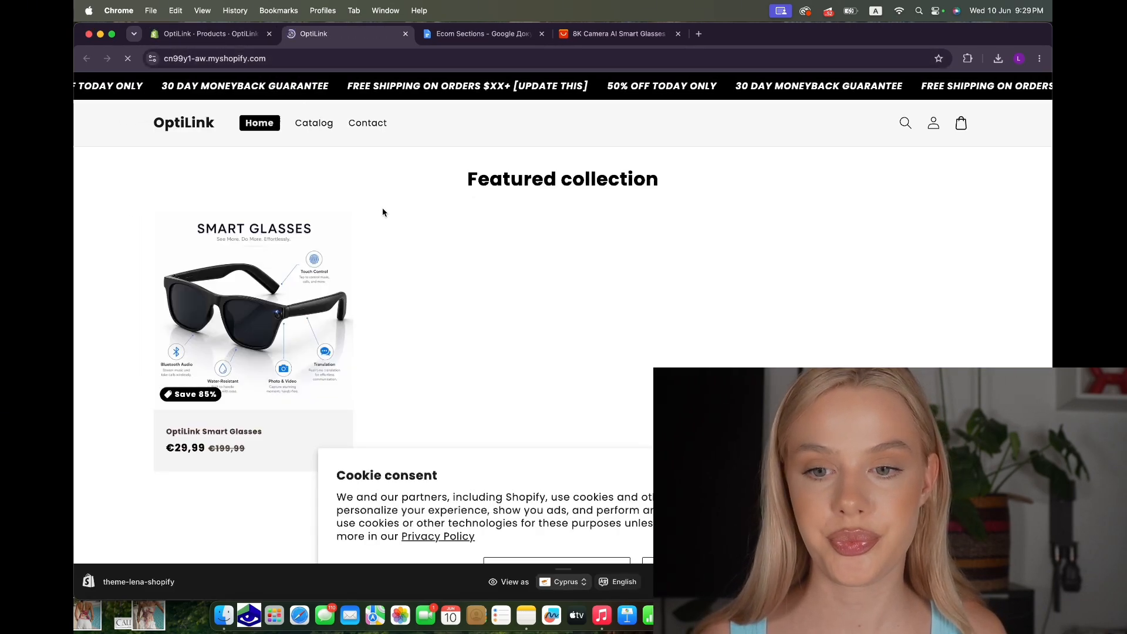
pyautogui.click(271, 58)
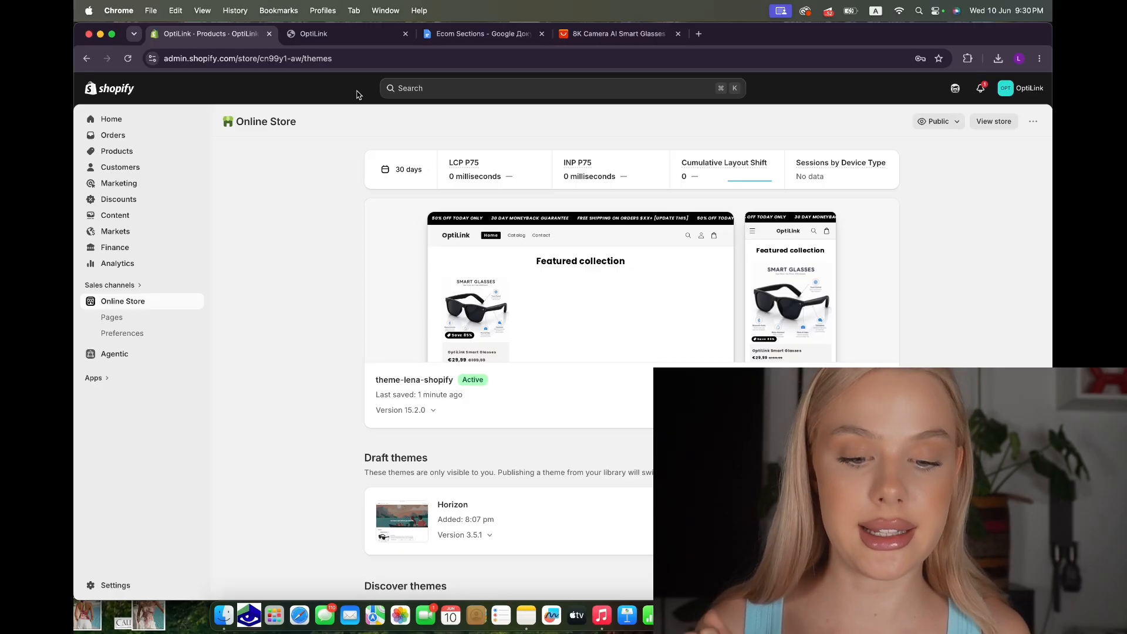
# Reopen the active theme-lena-shopify theme for editing and switch from the home page to the Default product template.
pyautogui.click(866, 395)
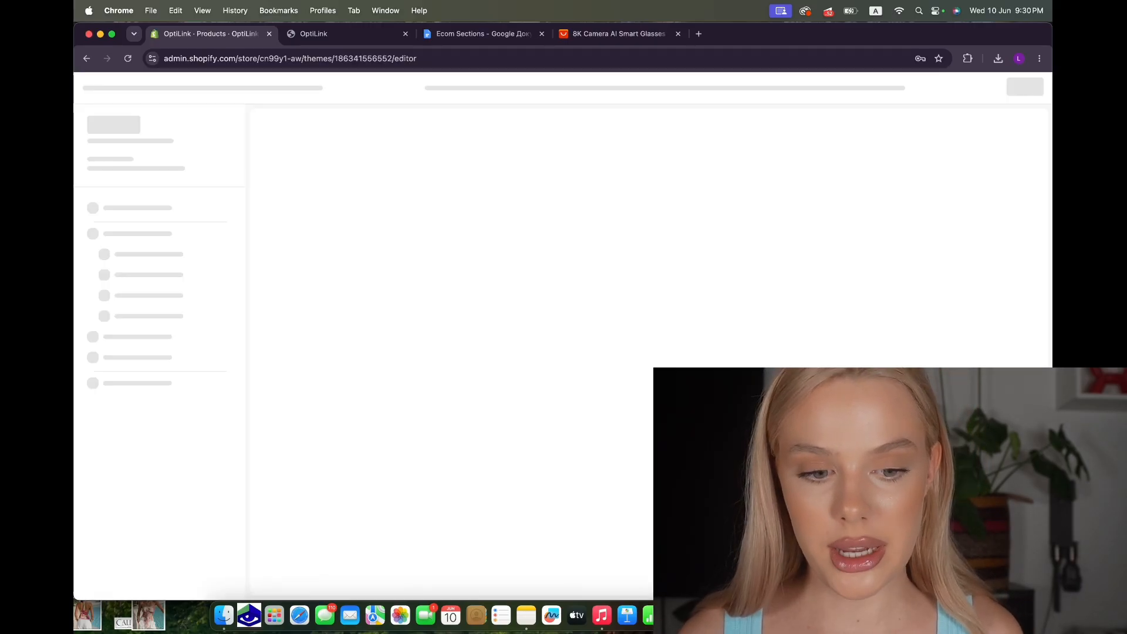
pyautogui.click(343, 309)
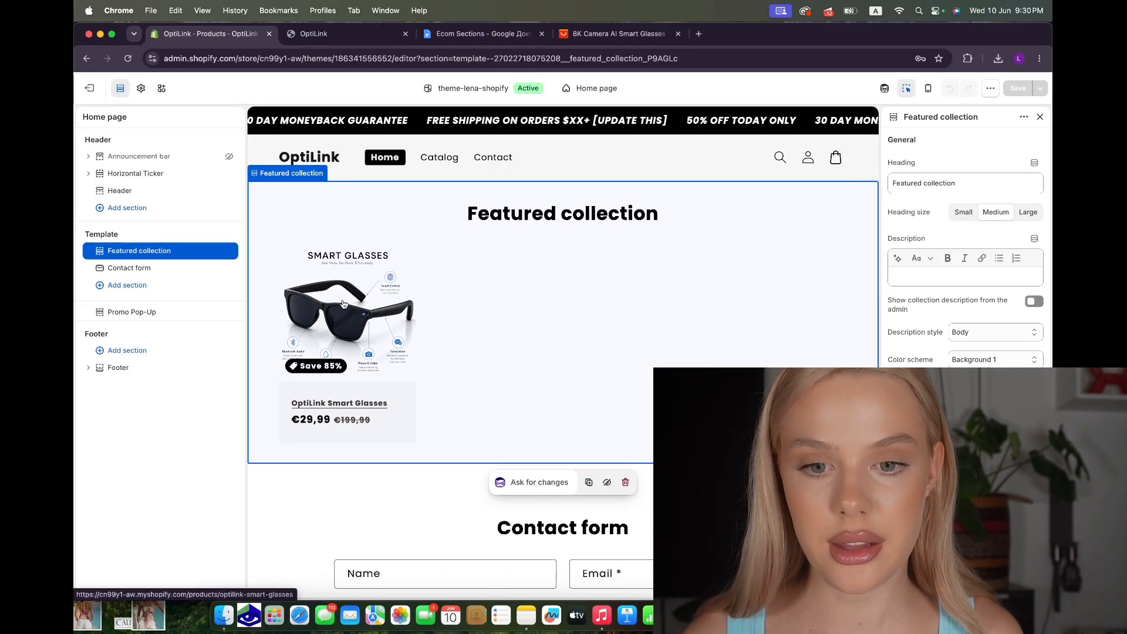
pyautogui.click(587, 89)
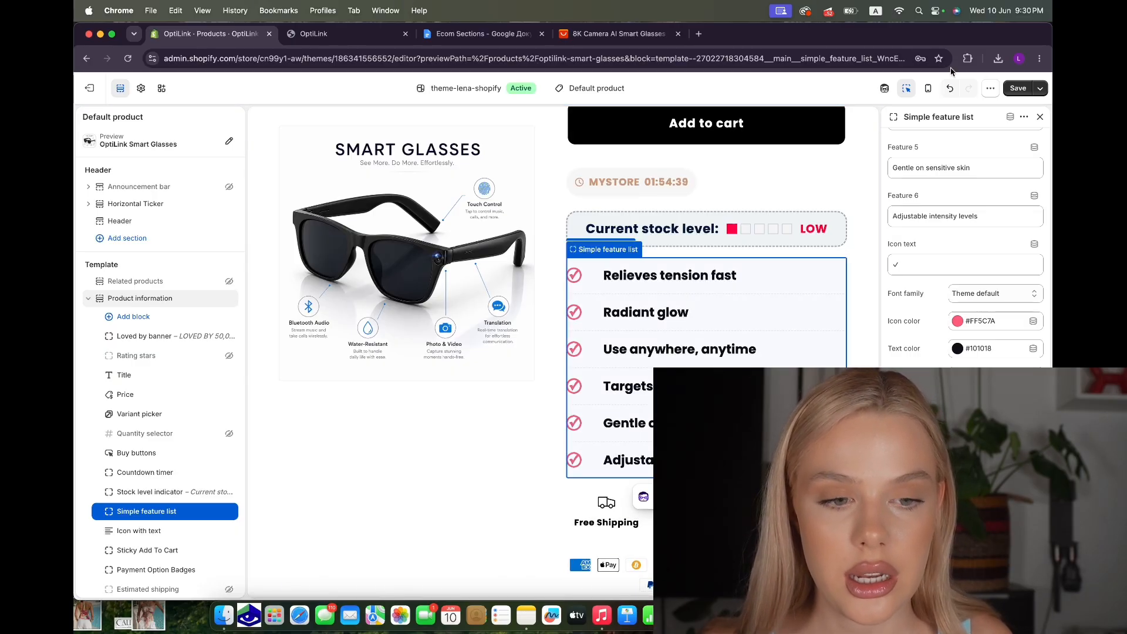
# Check the Simple feature list in mobile preview, and set its text size to 17 and its text weight to Regular.
pyautogui.click(929, 89)
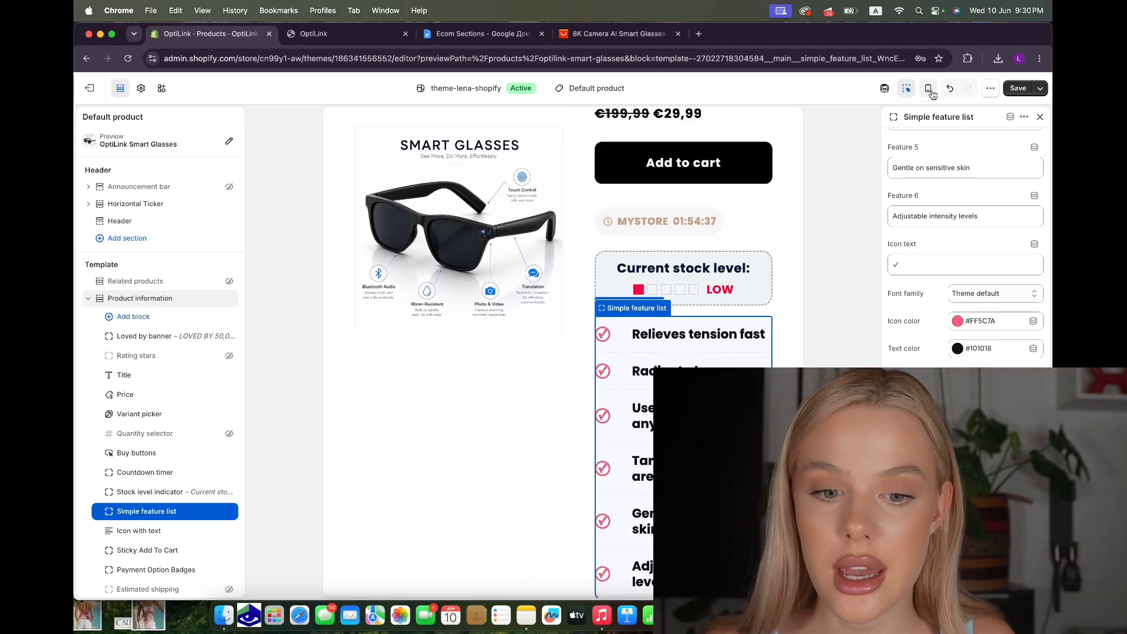
pyautogui.scroll(-4, 630, 424)
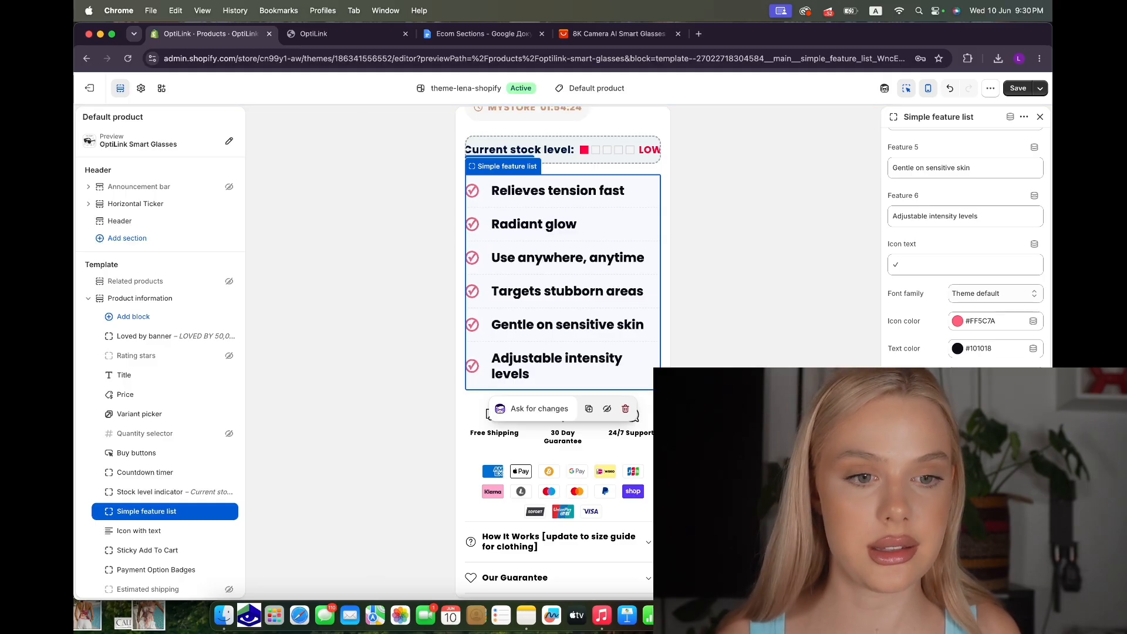
pyautogui.click(928, 88)
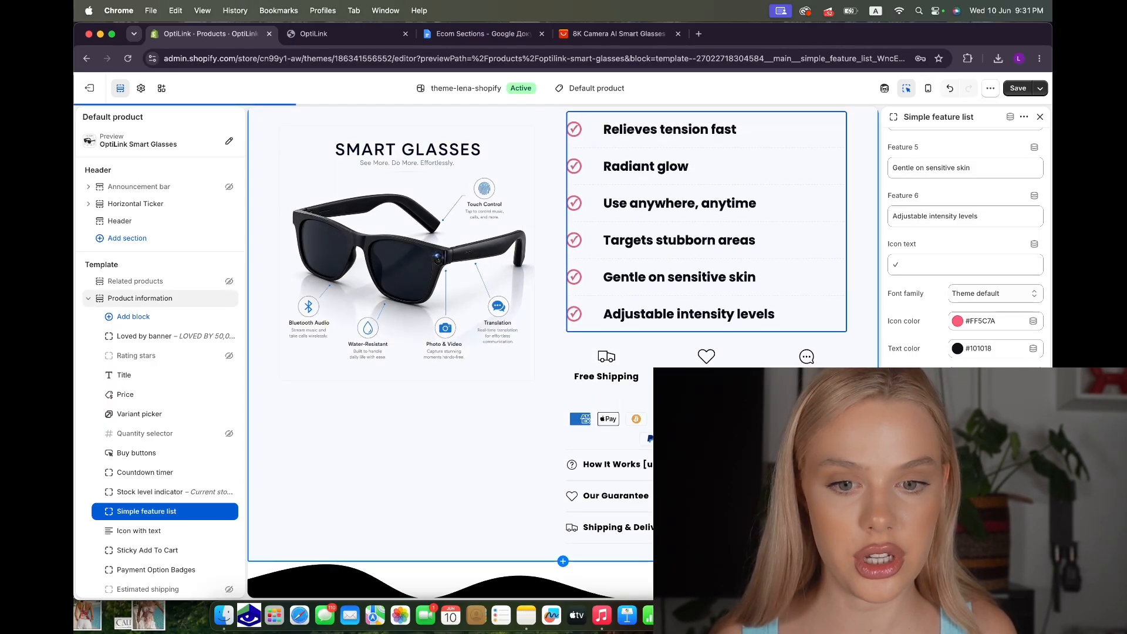
pyautogui.click(928, 88)
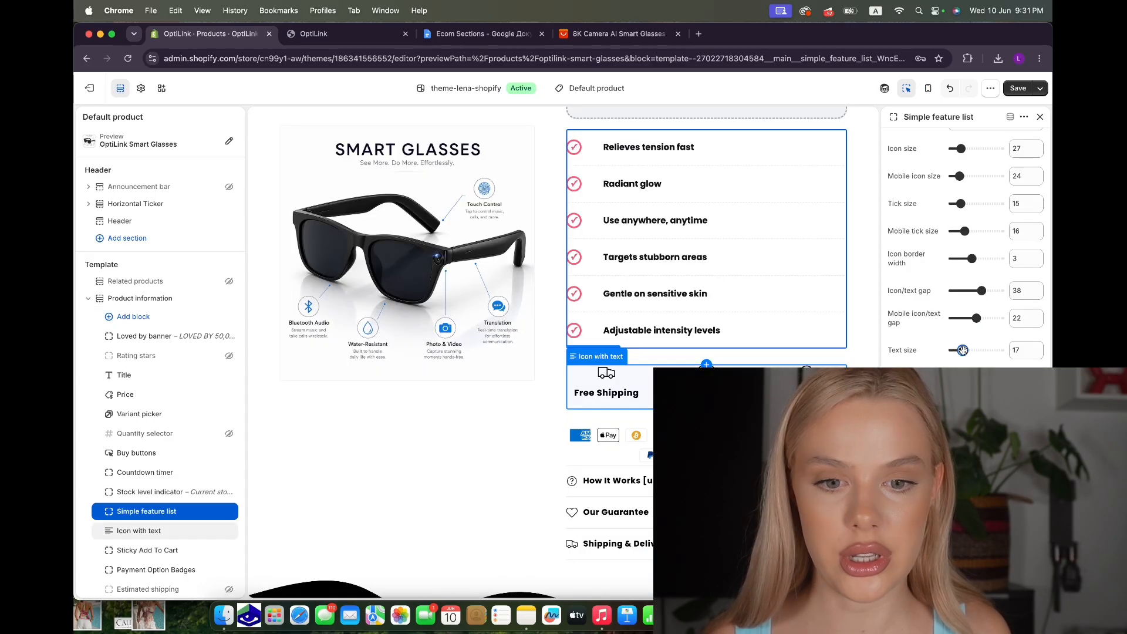
pyautogui.moveTo(968, 350); pyautogui.dragTo(962, 350)
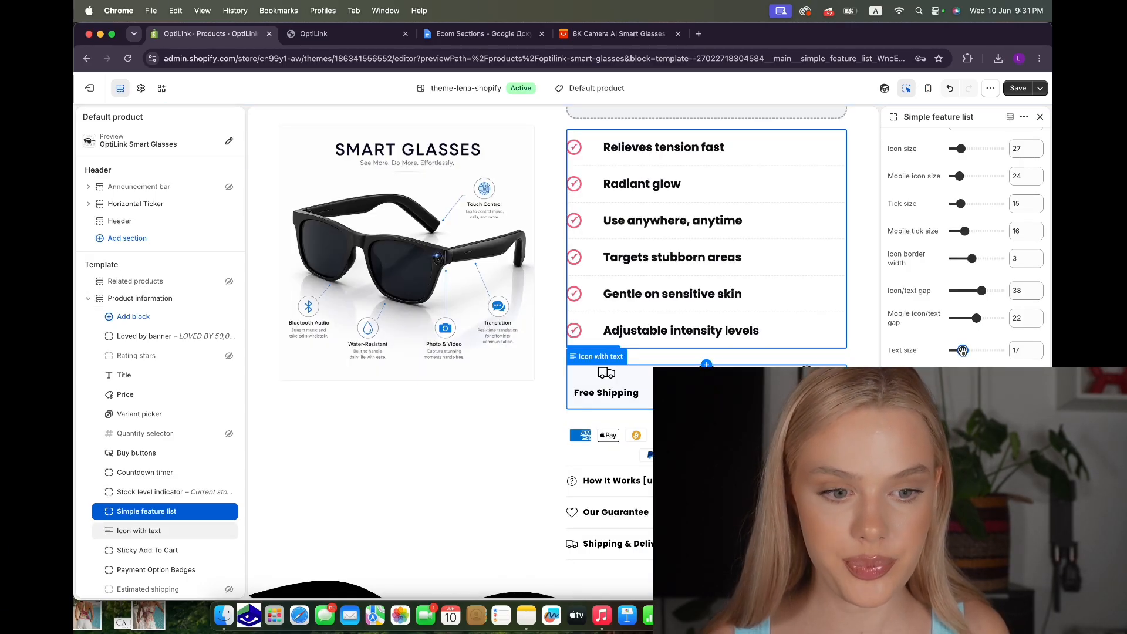
pyautogui.click(978, 403)
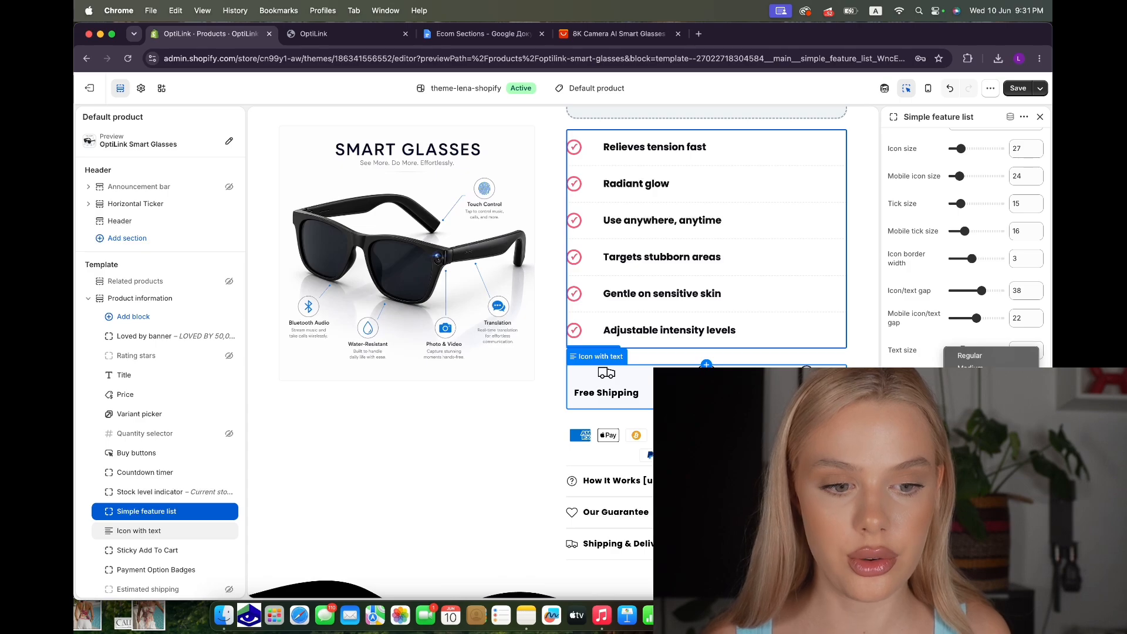
pyautogui.click(970, 356)
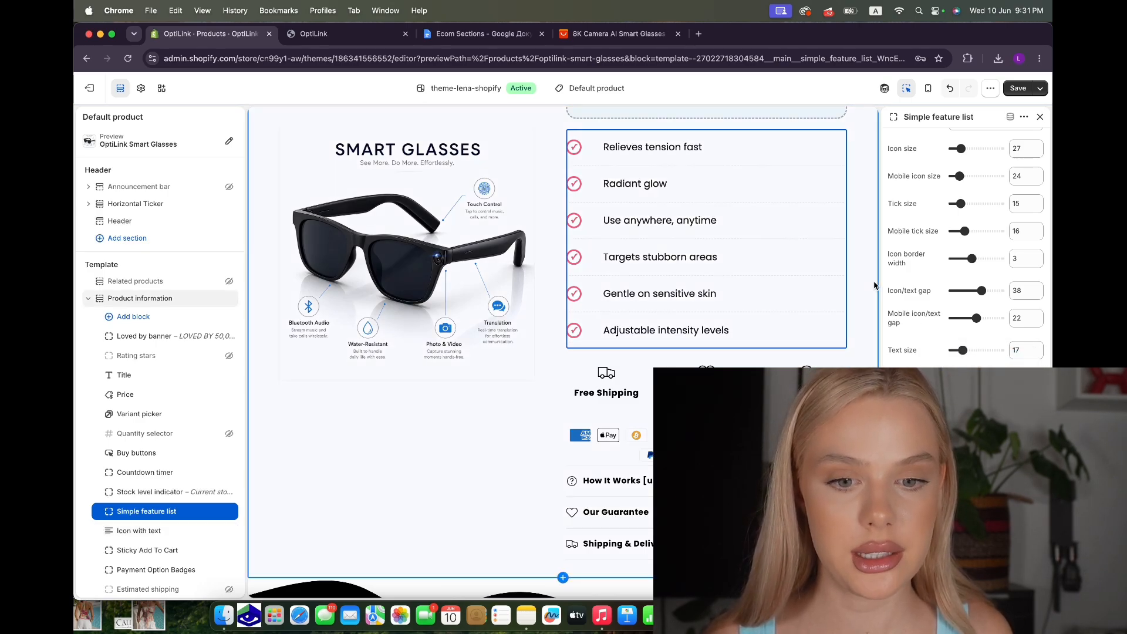
# Save the page, reduce the Simple feature list's row spacing, check it in mobile preview, and save again.
pyautogui.scroll(2, 804, 321)
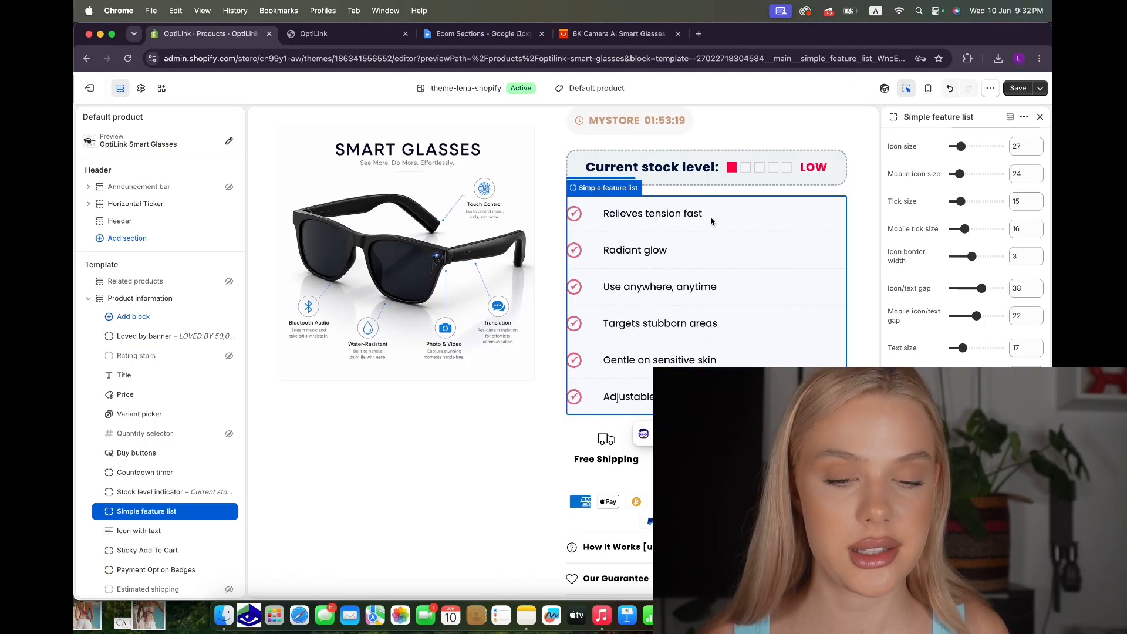
pyautogui.scroll(-1, 965, 247)
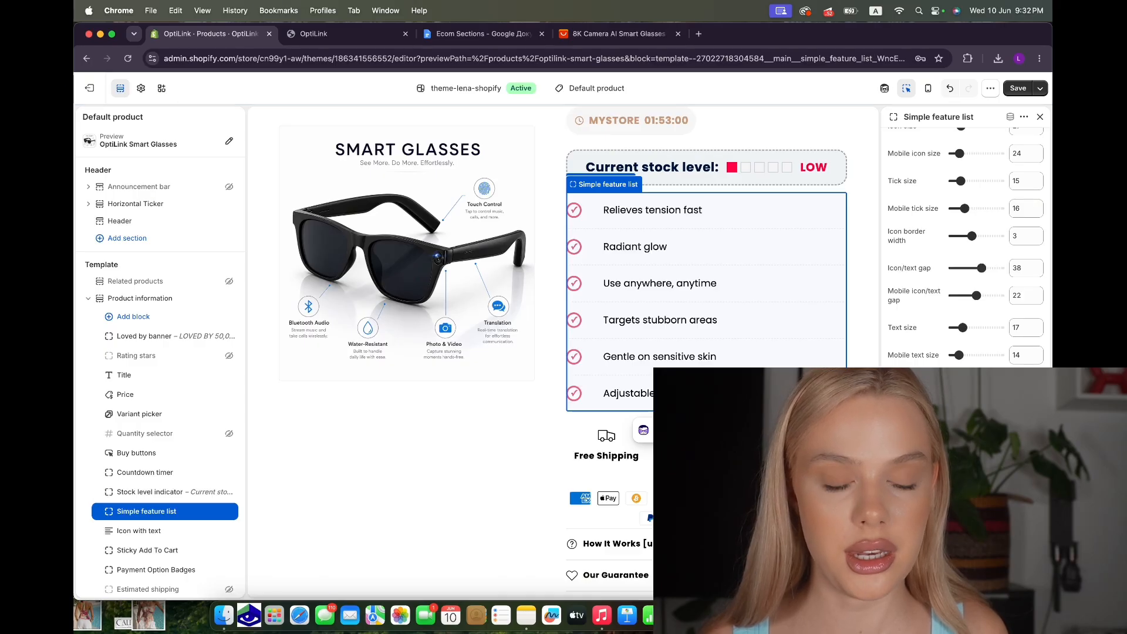
pyautogui.click(1020, 87)
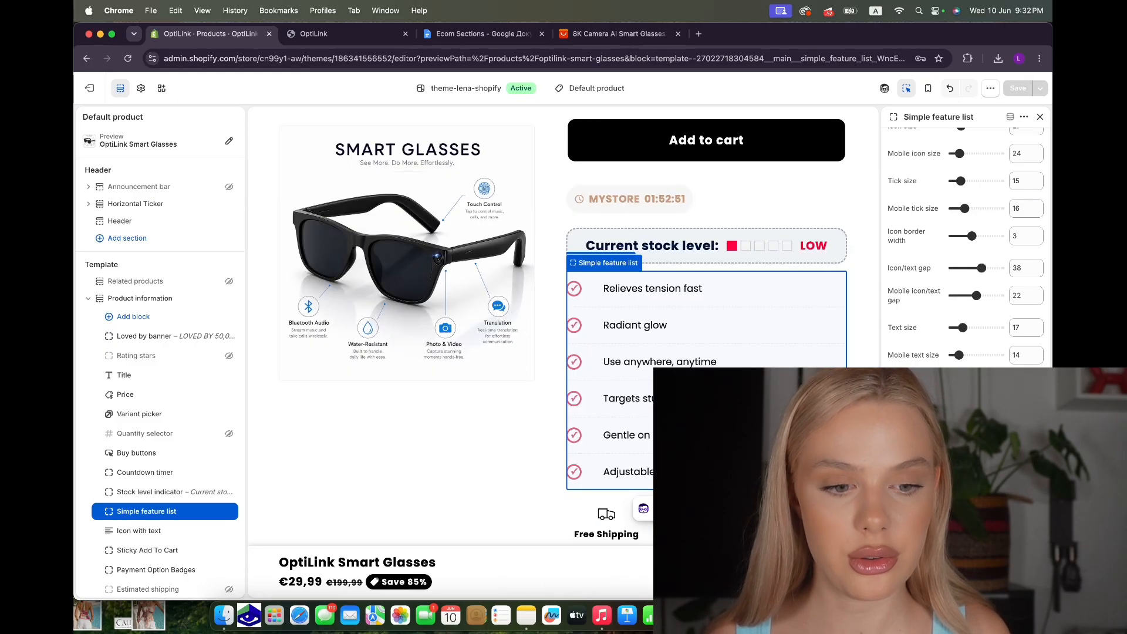
pyautogui.moveTo(970, 384); pyautogui.dragTo(963, 385)
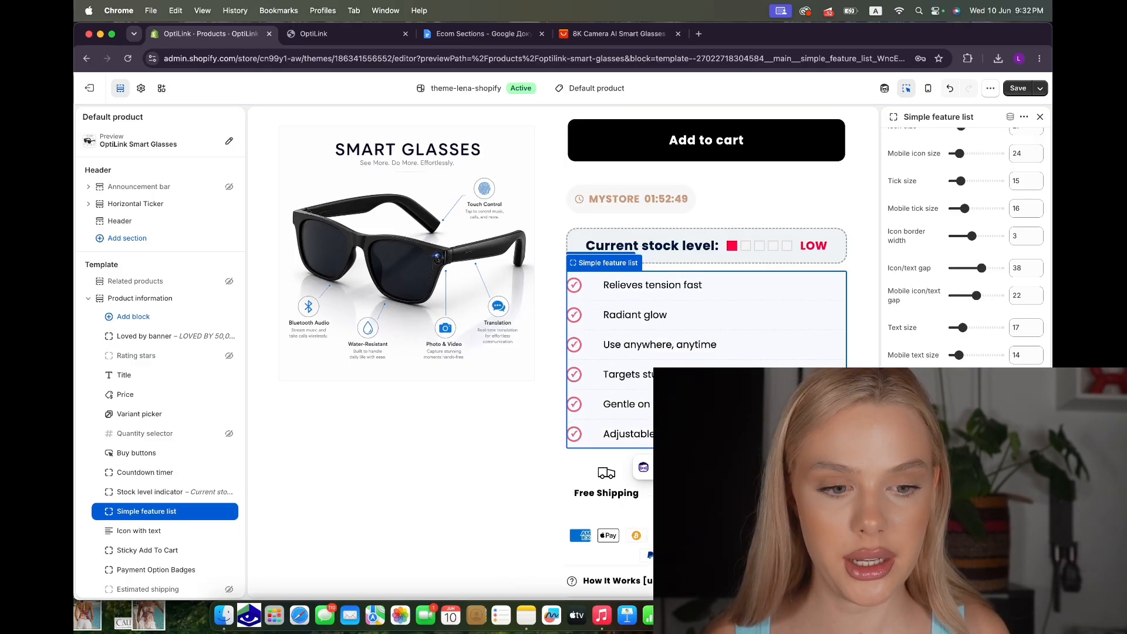
pyautogui.click(928, 88)
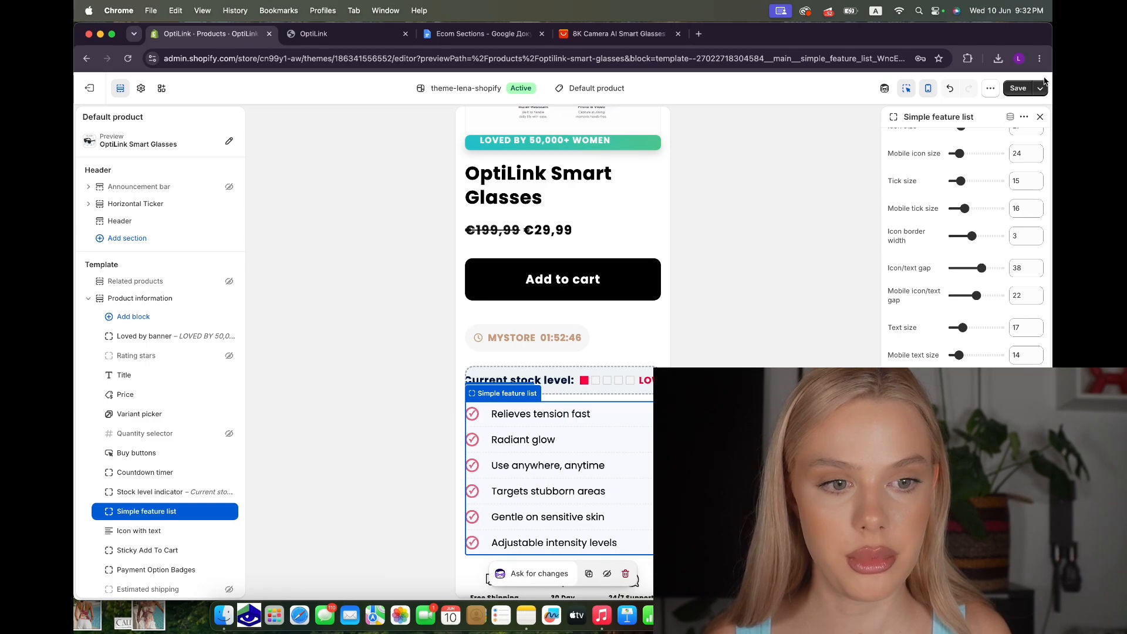
pyautogui.click(1024, 92)
# Open the Loved by banner's settings, search Pinterest for "woman 40 yo", and take a screenshot of the first blonde woman's face.
pyautogui.click(545, 141)
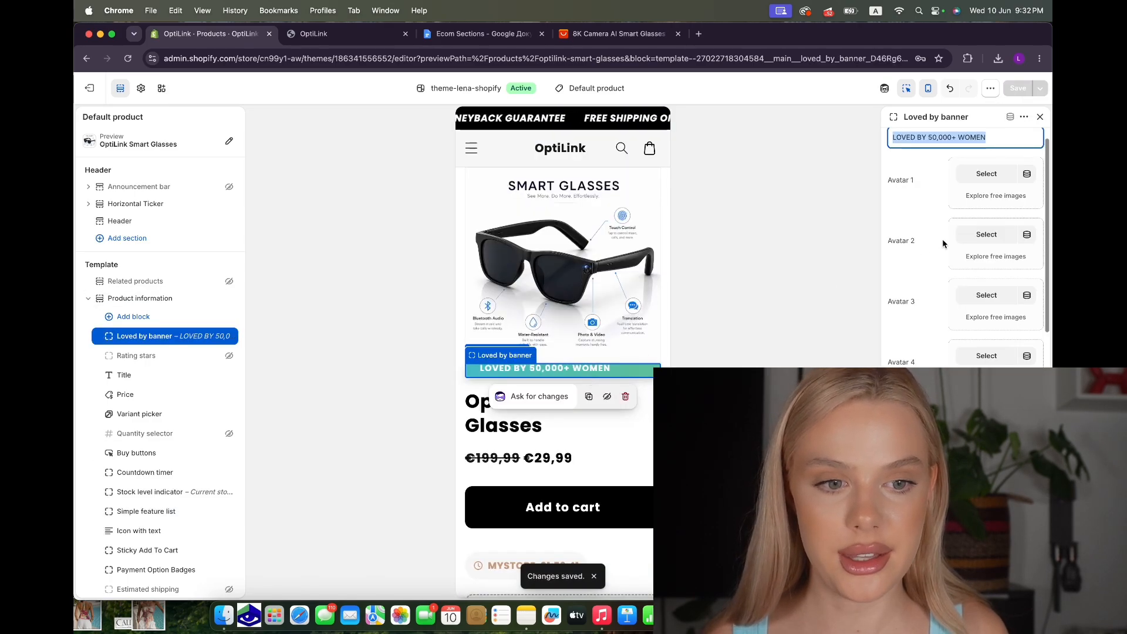
pyautogui.scroll(2, 944, 243)
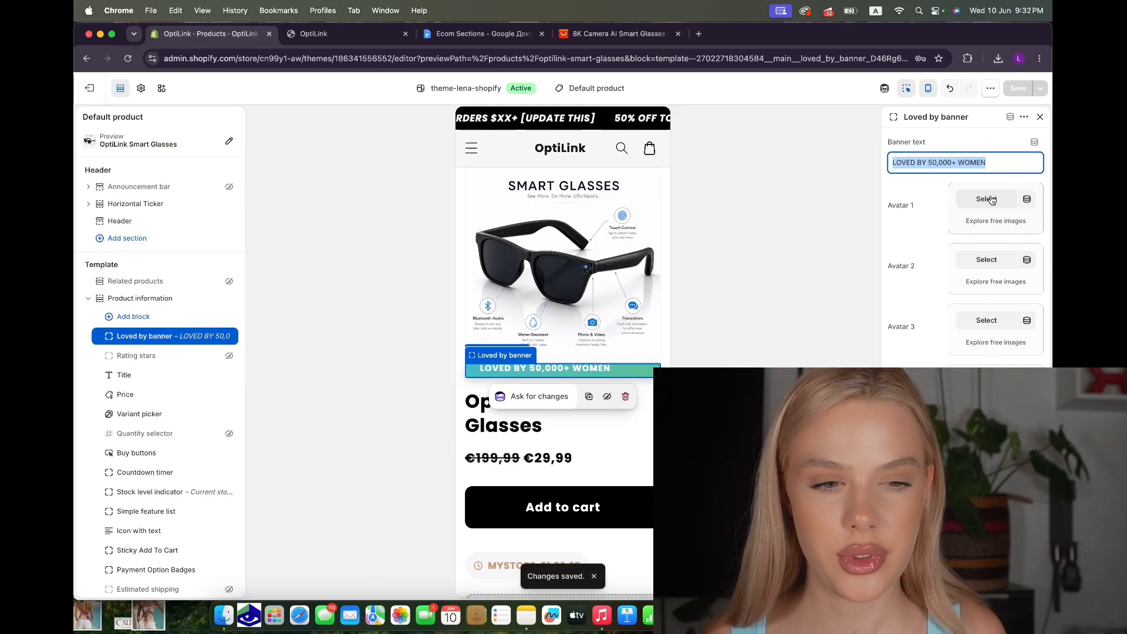
pyautogui.click(700, 35)
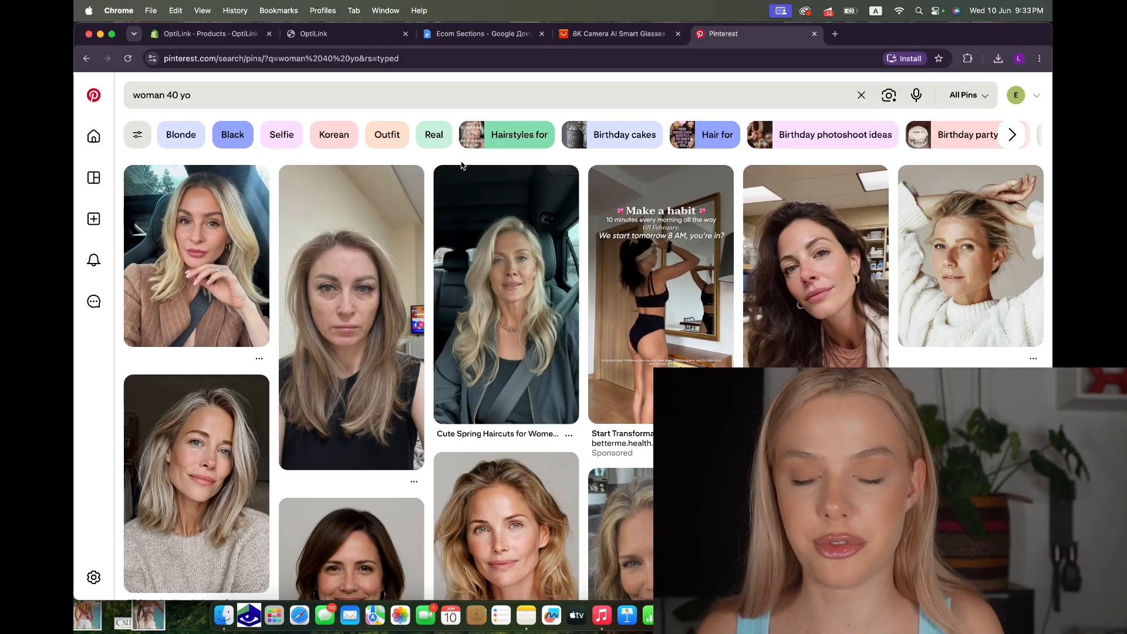
pyautogui.press('shift+super+4')
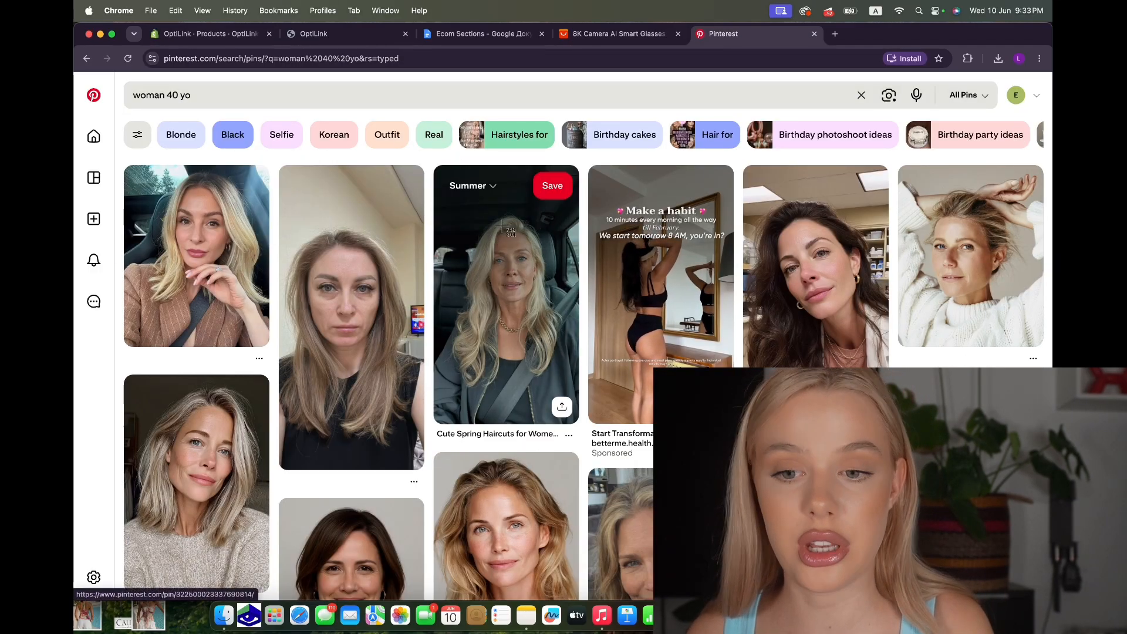
pyautogui.moveTo(156, 172); pyautogui.dragTo(254, 288)
# Upload the captured portrait screenshot as Avatar 1 of the Loved by banner in Shopify and save the page.
pyautogui.click(211, 34)
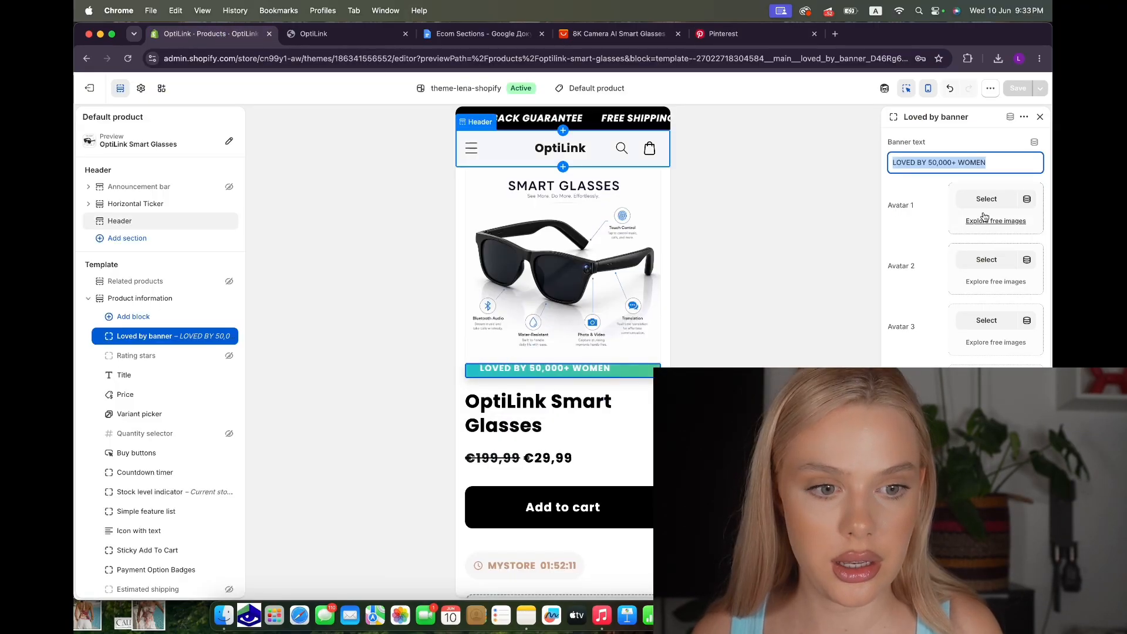
pyautogui.click(987, 201)
pyautogui.moveTo(992, 566); pyautogui.dragTo(639, 355)
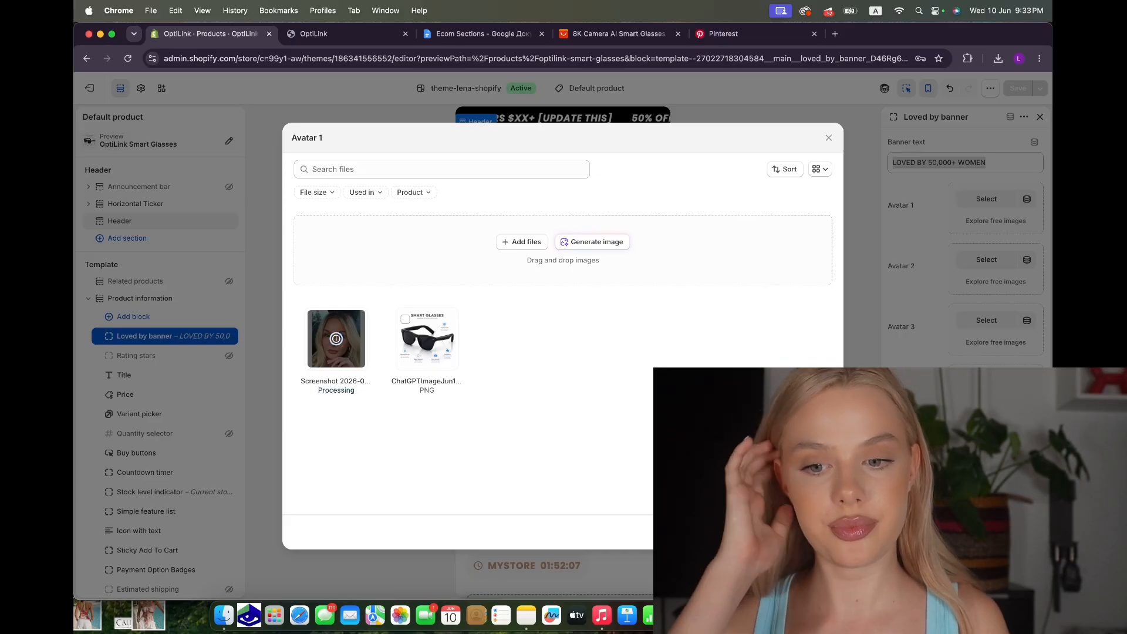
pyautogui.click(1022, 90)
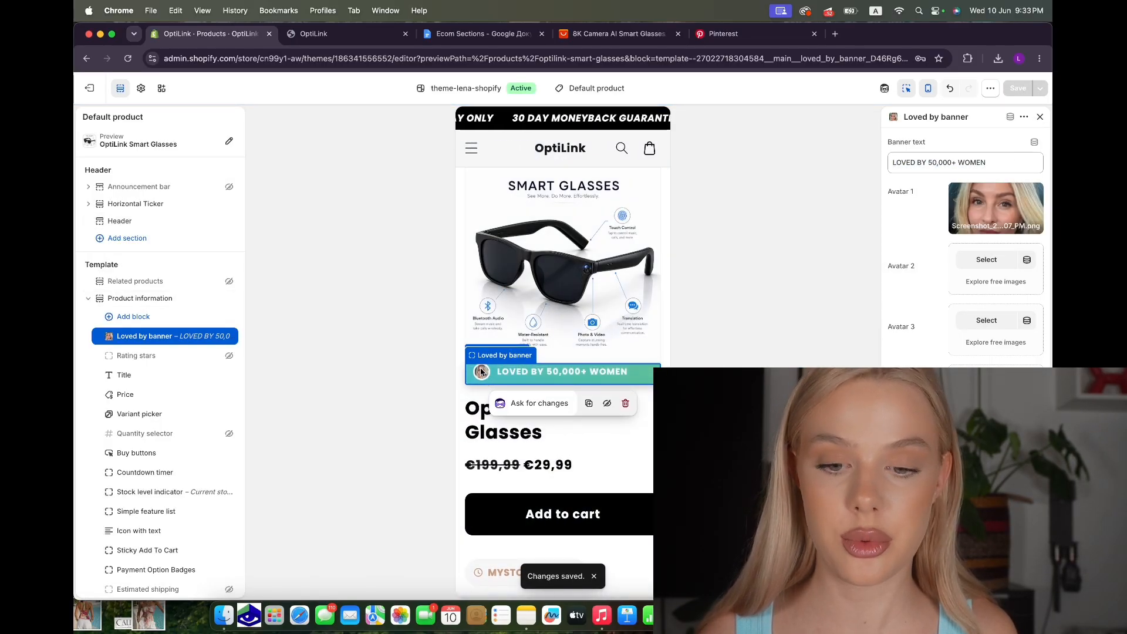
# Assign the same portrait image to Avatars 2, 3 and 4 of the Loved by banner and save the page.
pyautogui.click(977, 275)
pyautogui.click(346, 338)
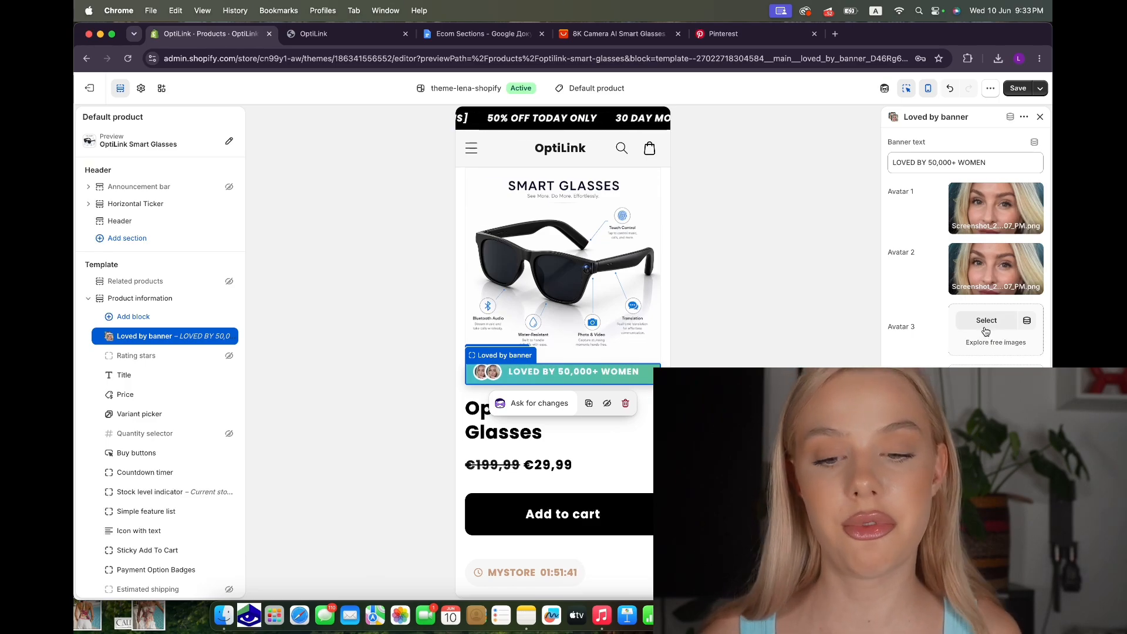
pyautogui.click(986, 327)
pyautogui.click(342, 342)
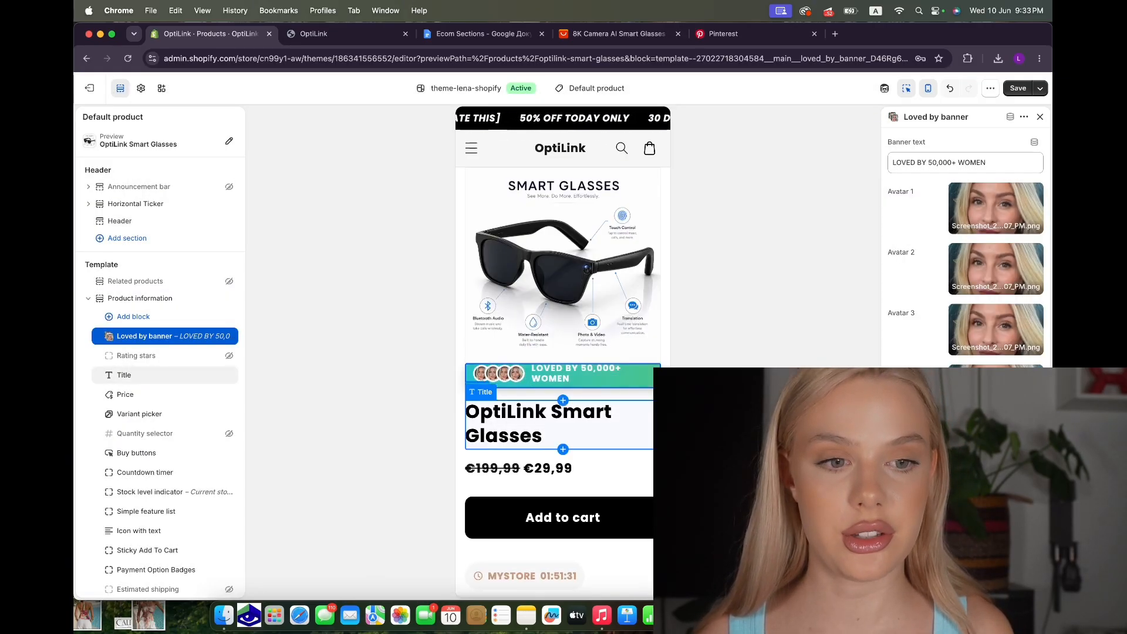
pyautogui.click(1018, 88)
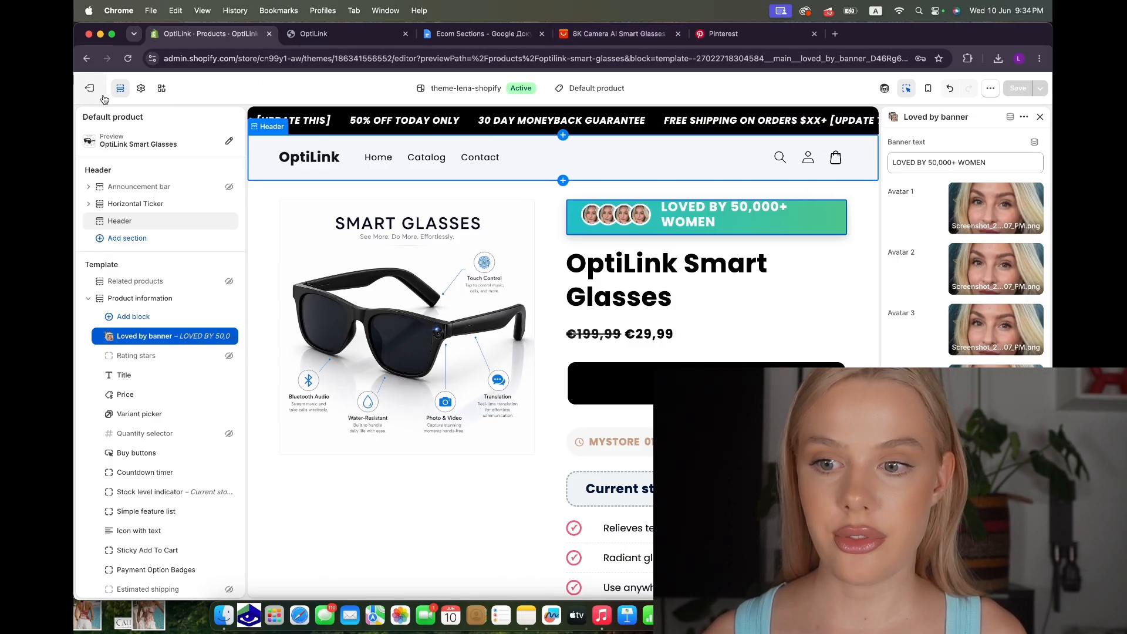
# Upload the OptiLink logo image as the store logo in the theme settings and save.
pyautogui.click(142, 93)
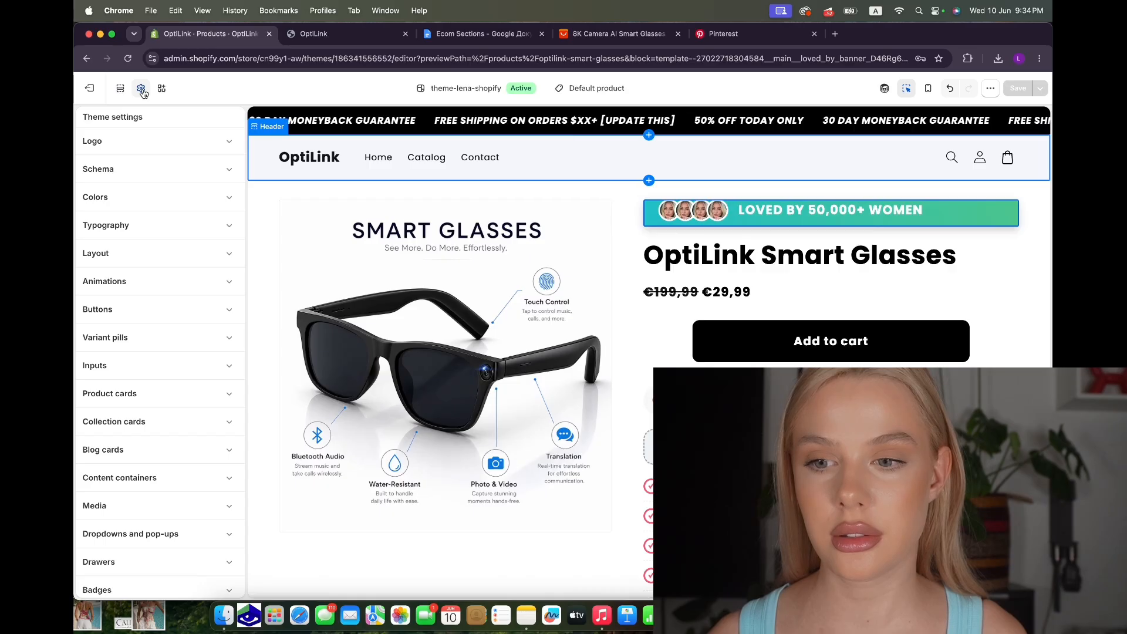
pyautogui.click(131, 141)
pyautogui.click(176, 179)
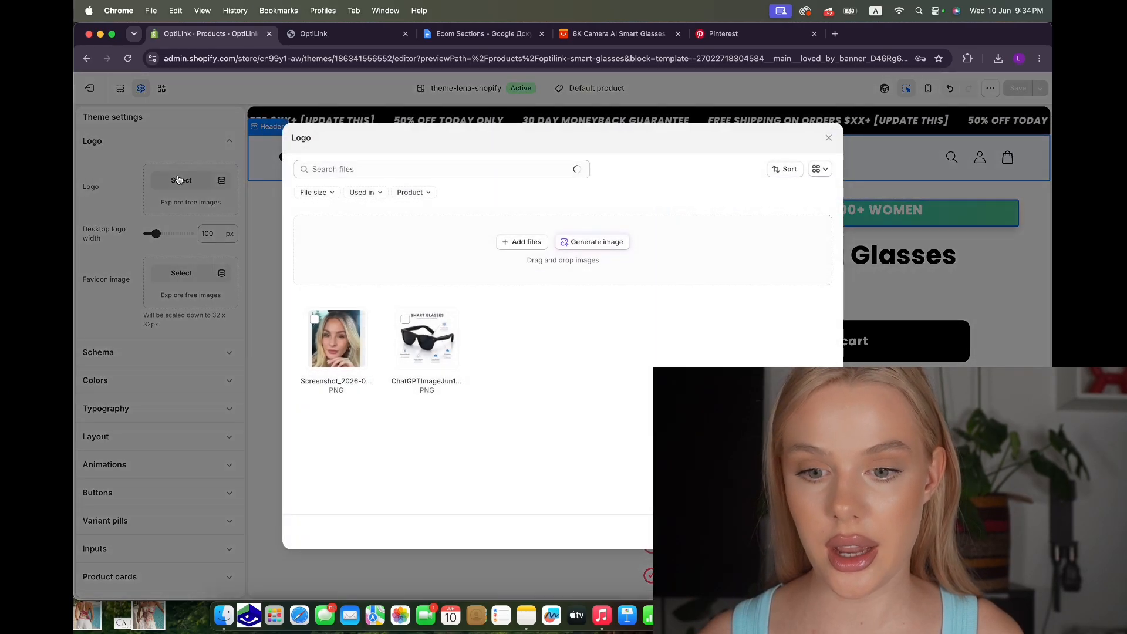
pyautogui.moveTo(879, 309); pyautogui.dragTo(576, 360)
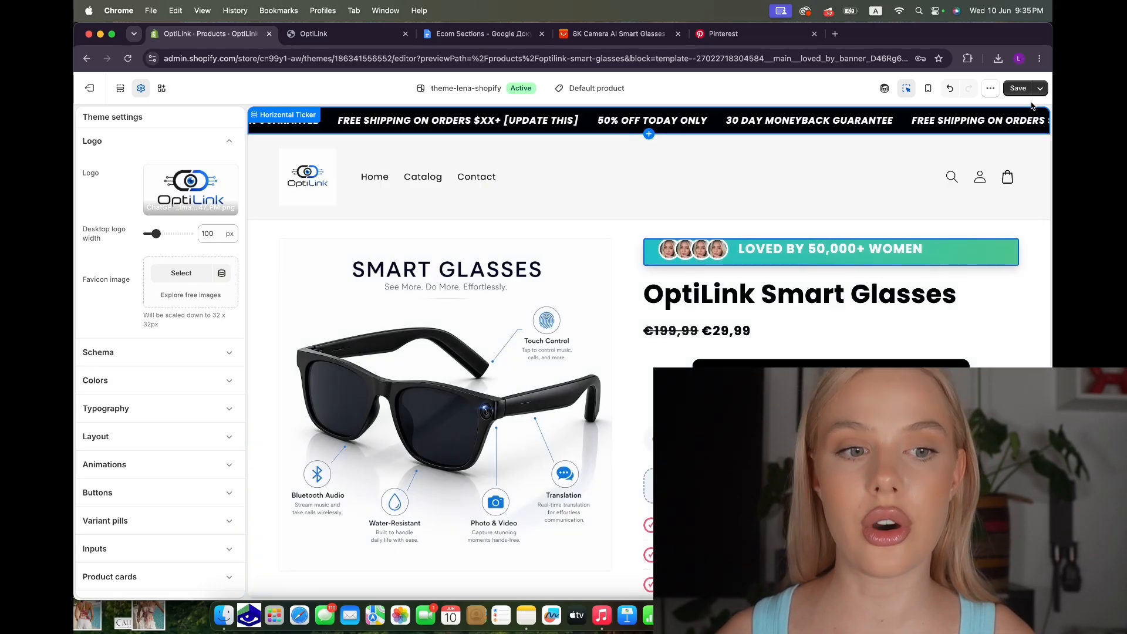
pyautogui.click(1018, 89)
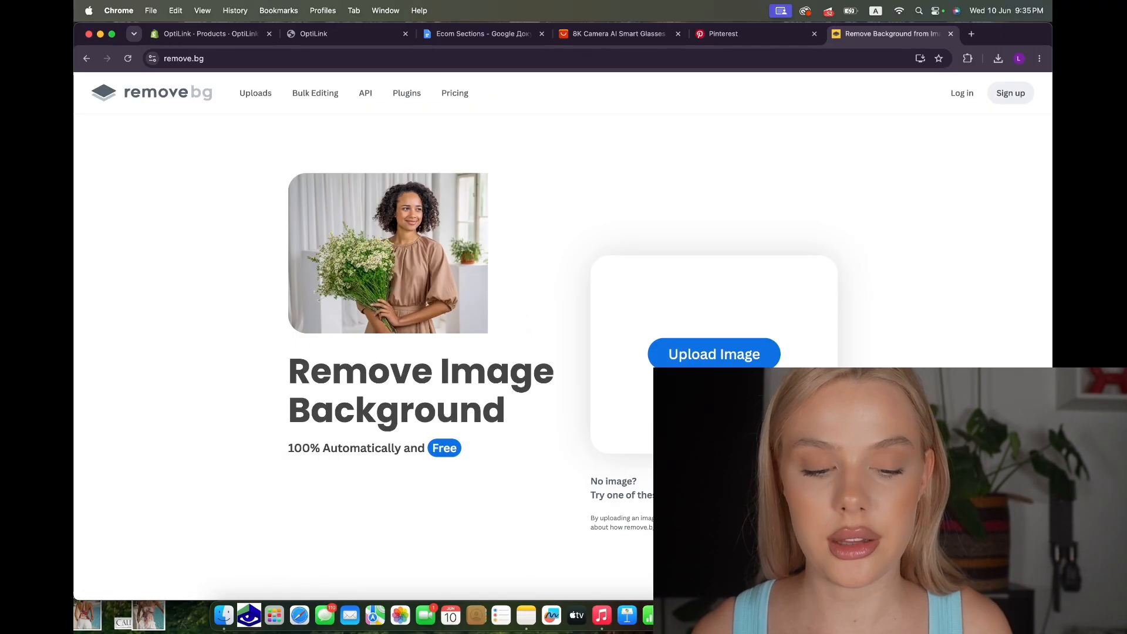
# Remove the OptiLink logo's background on remove.bg and download the free 500 x 500 preview version.
pyautogui.moveTo(880, 332); pyautogui.dragTo(701, 358)
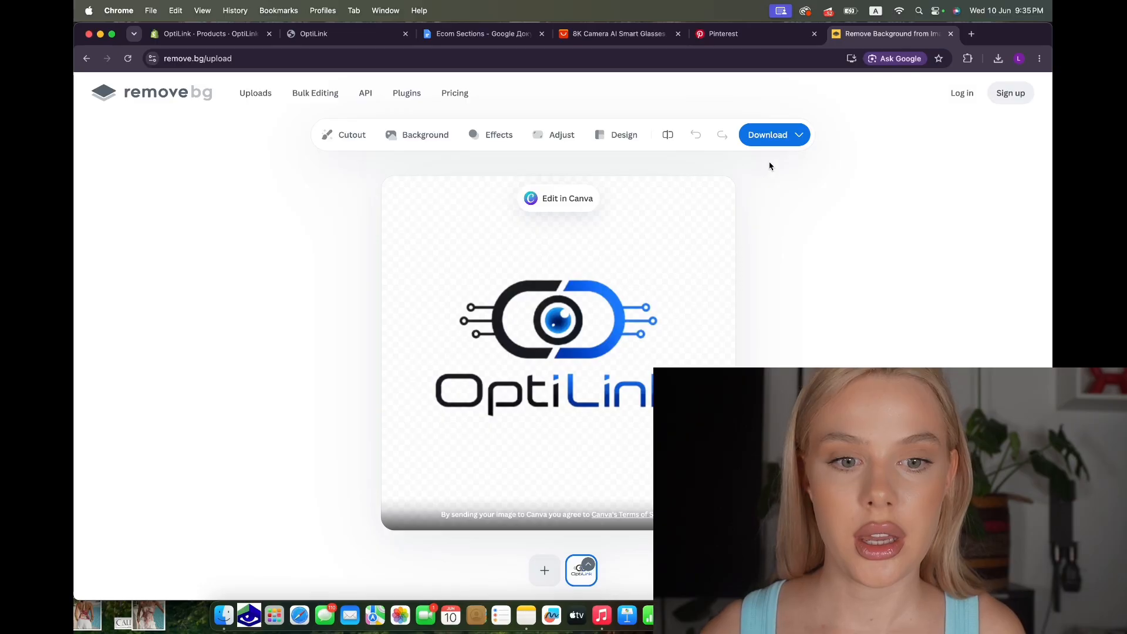
pyautogui.click(767, 142)
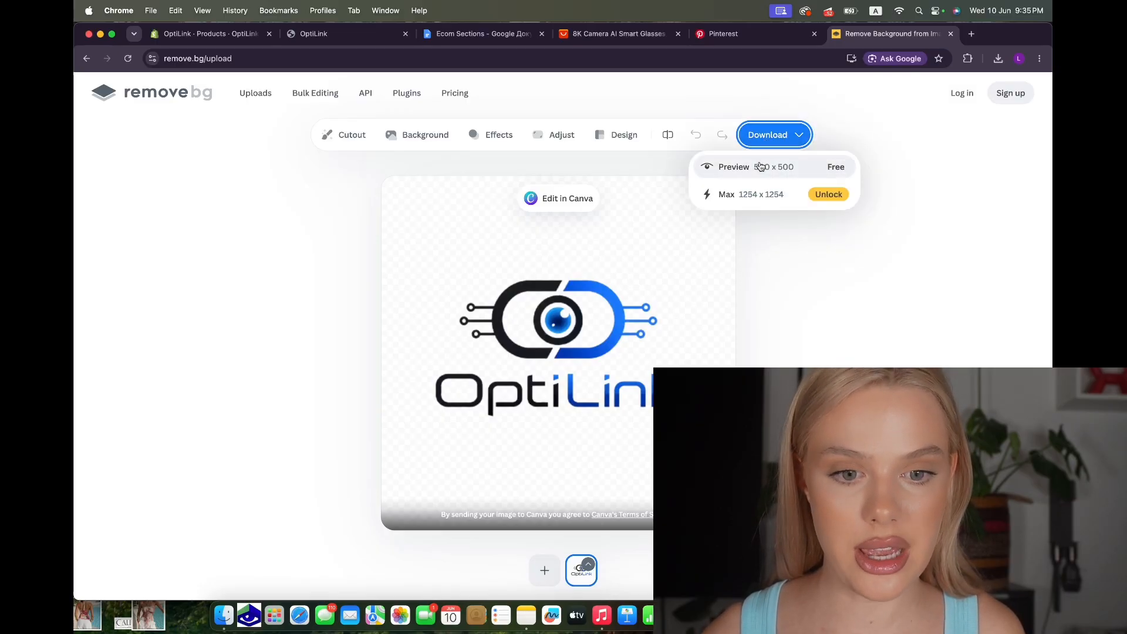
pyautogui.click(761, 167)
# Replace the store logo in Shopify's theme settings with the downloaded background-free OptiLink image.
pyautogui.click(211, 35)
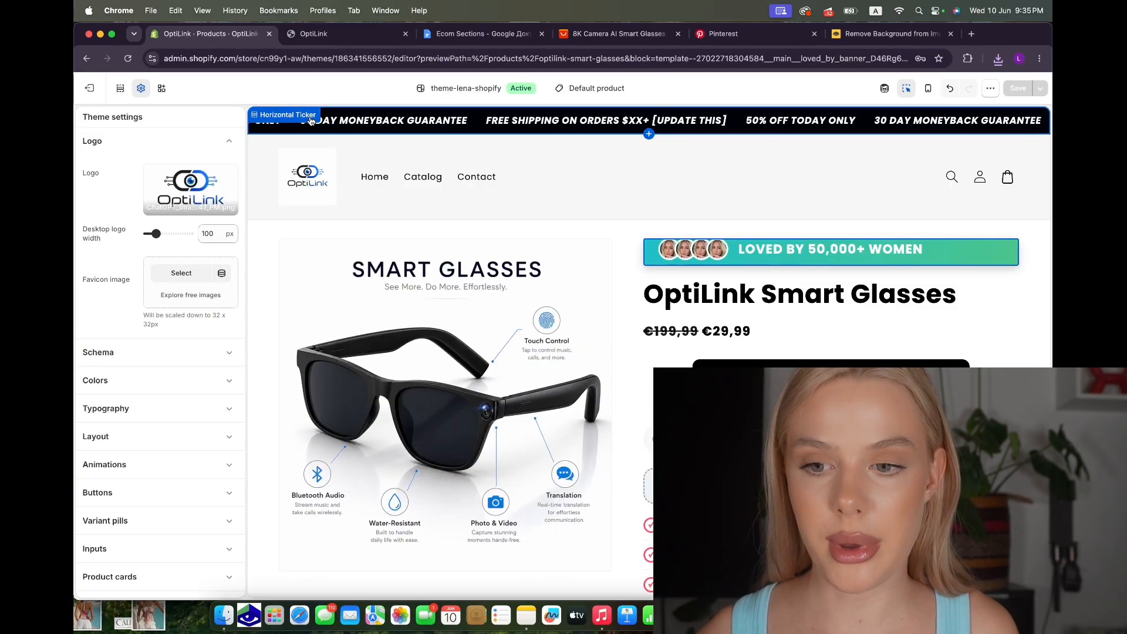
pyautogui.click(191, 188)
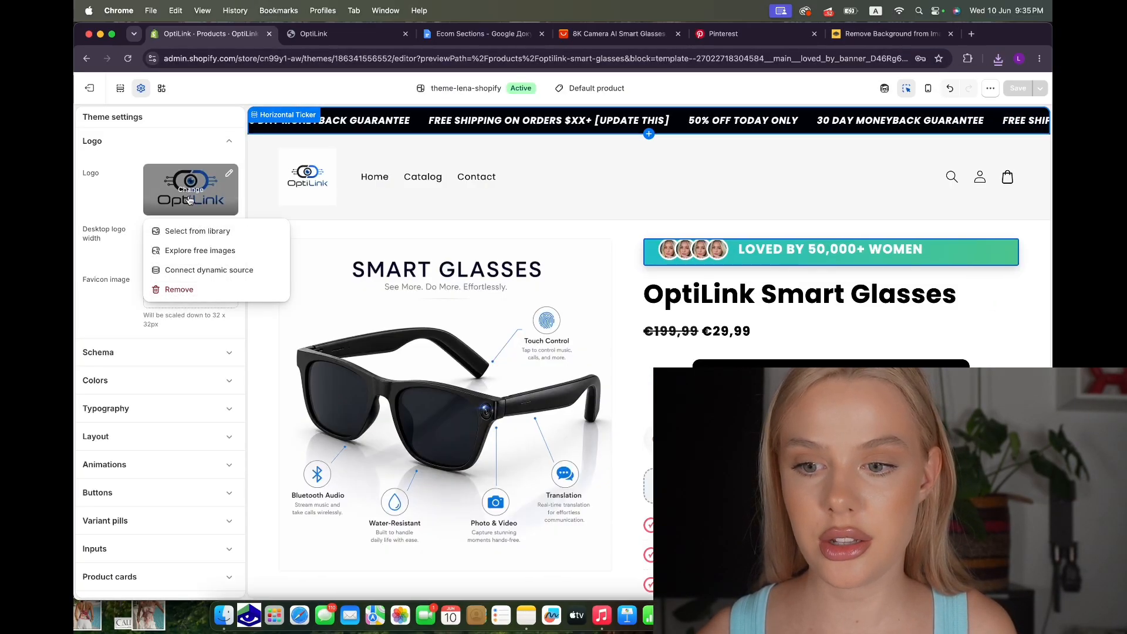
pyautogui.click(188, 230)
pyautogui.click(852, 615)
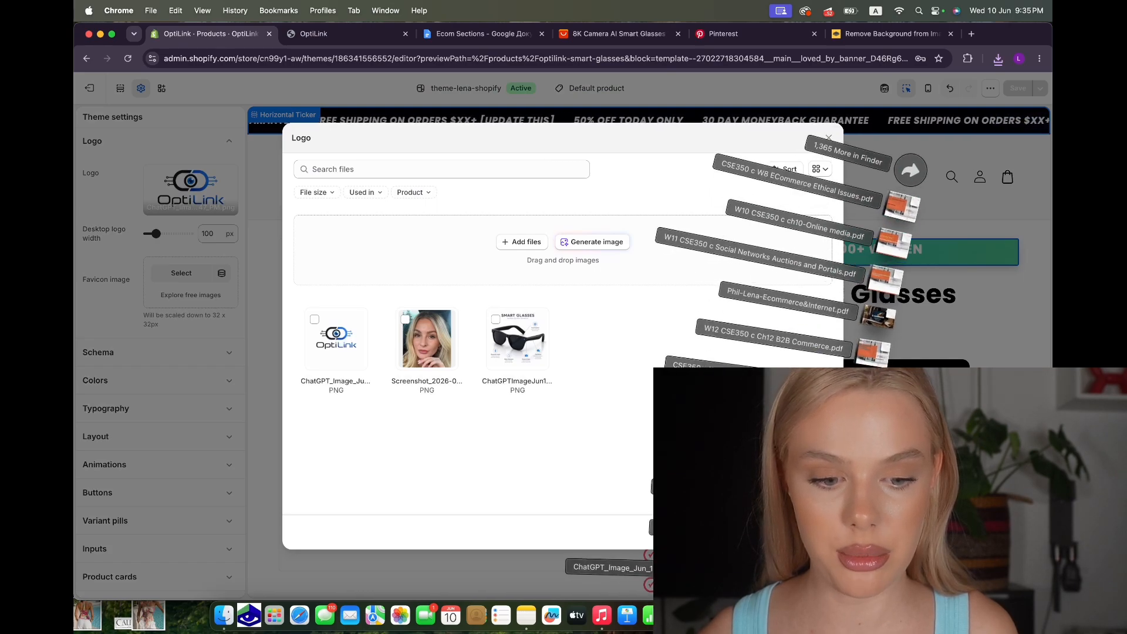
pyautogui.moveTo(852, 566); pyautogui.dragTo(608, 327)
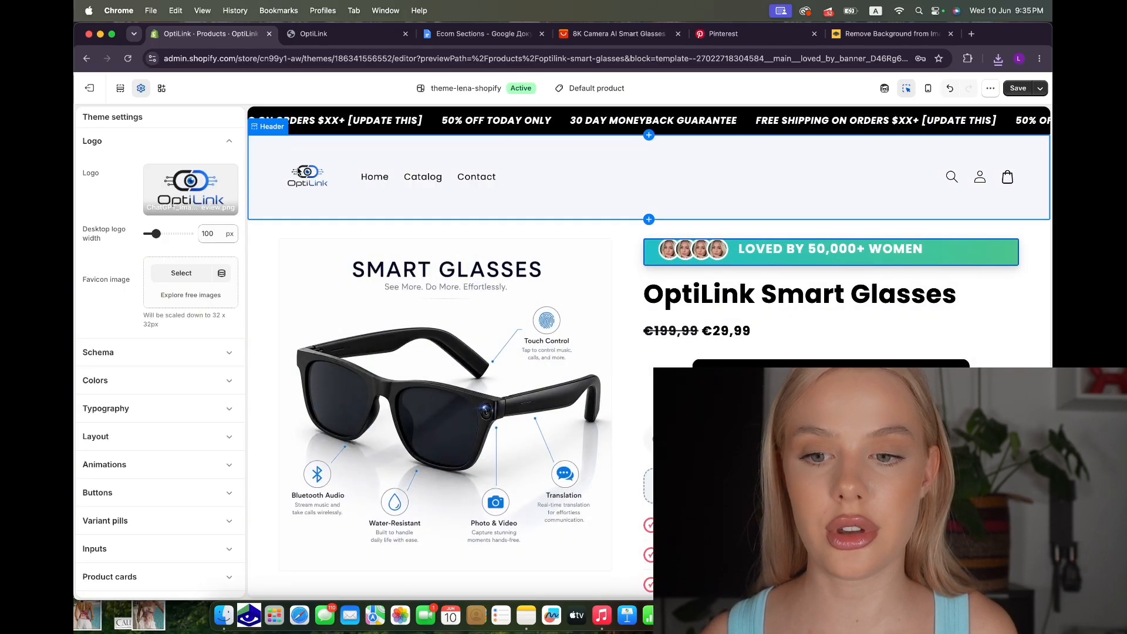
# Crop the empty space above and below the logo using the Freeform ratio, then save the image and the theme.
pyautogui.moveTo(197, 192)
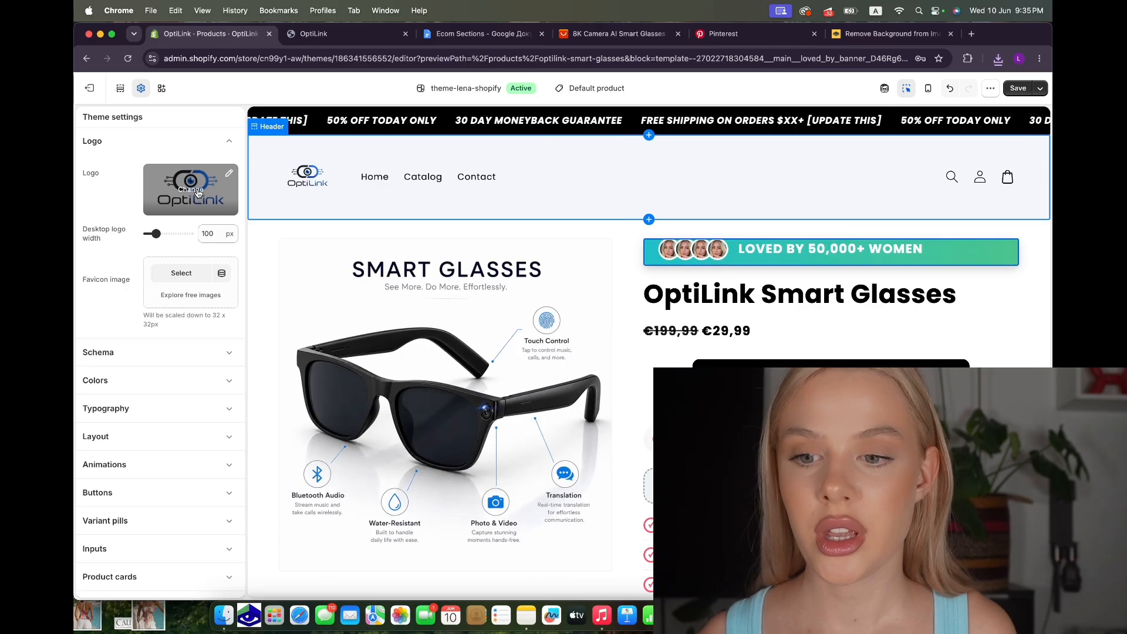
pyautogui.click(230, 177)
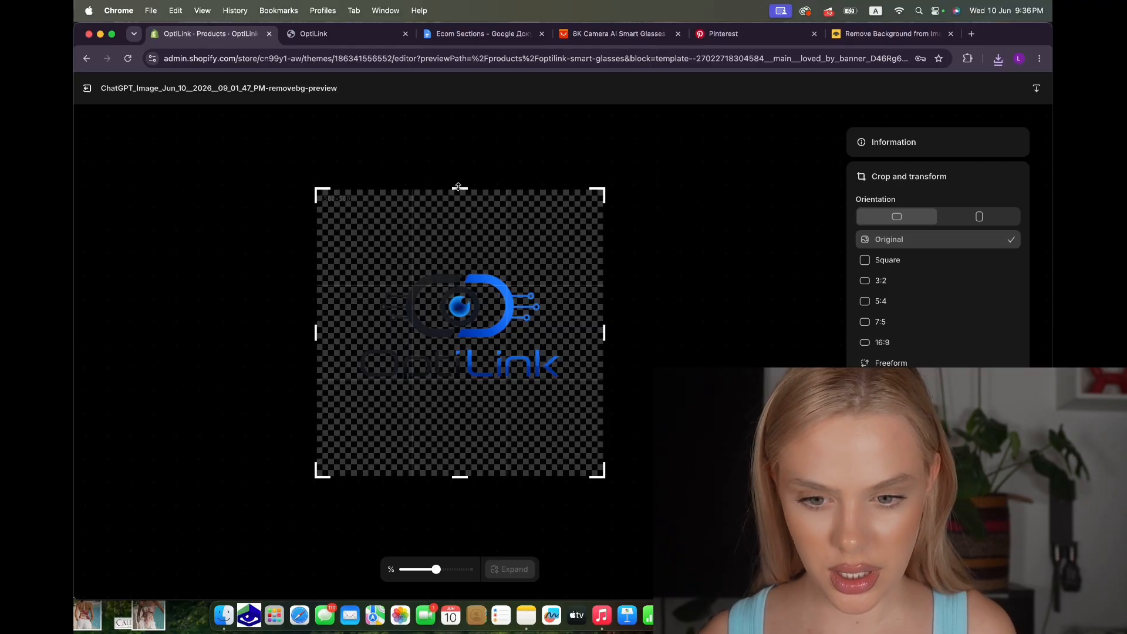
pyautogui.moveTo(459, 187); pyautogui.dragTo(466, 103)
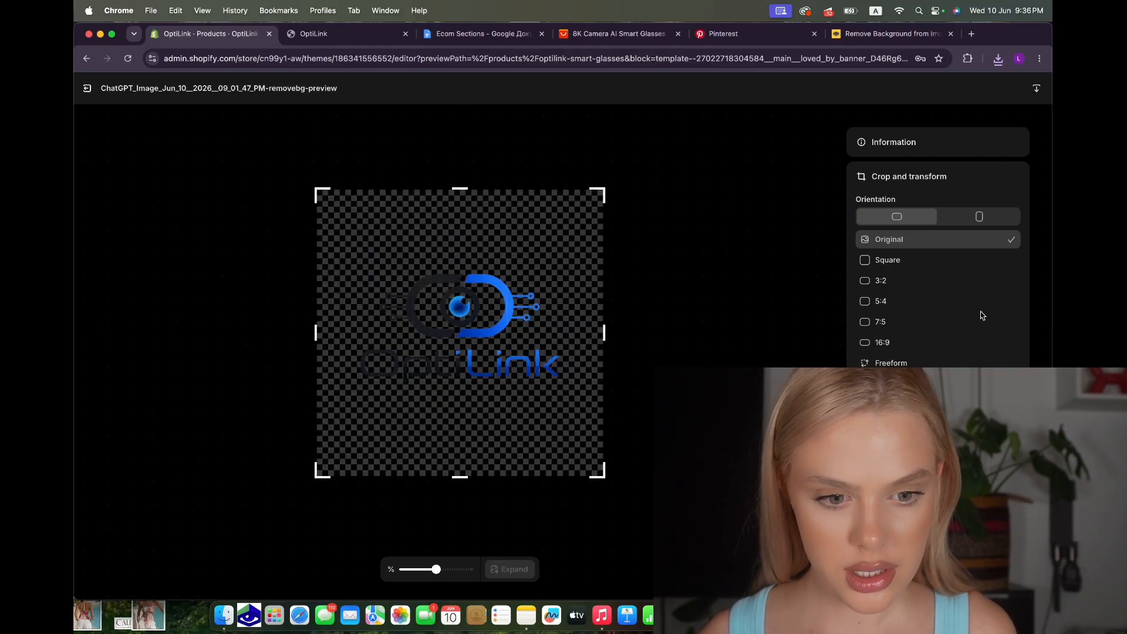
pyautogui.click(892, 363)
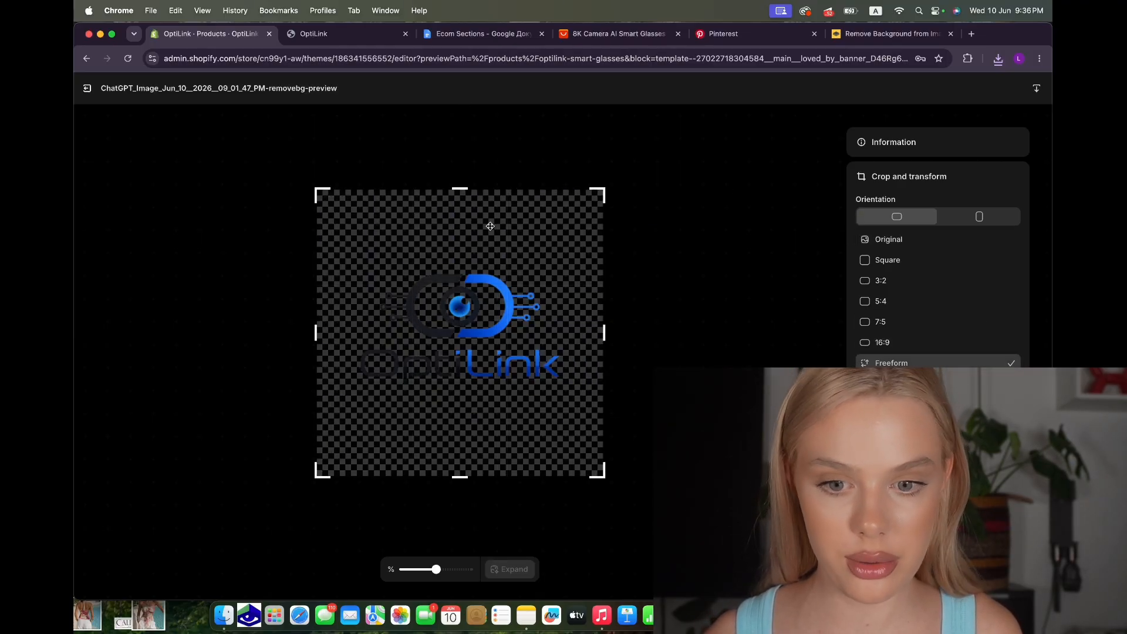
pyautogui.moveTo(459, 188); pyautogui.dragTo(465, 265)
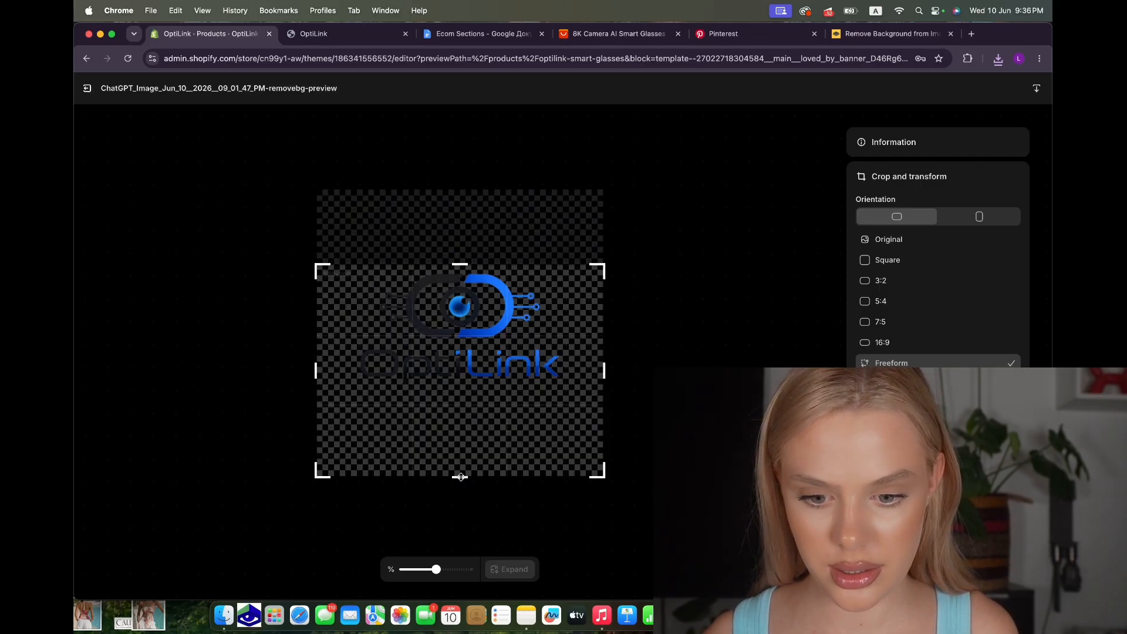
pyautogui.moveTo(461, 476); pyautogui.dragTo(461, 389)
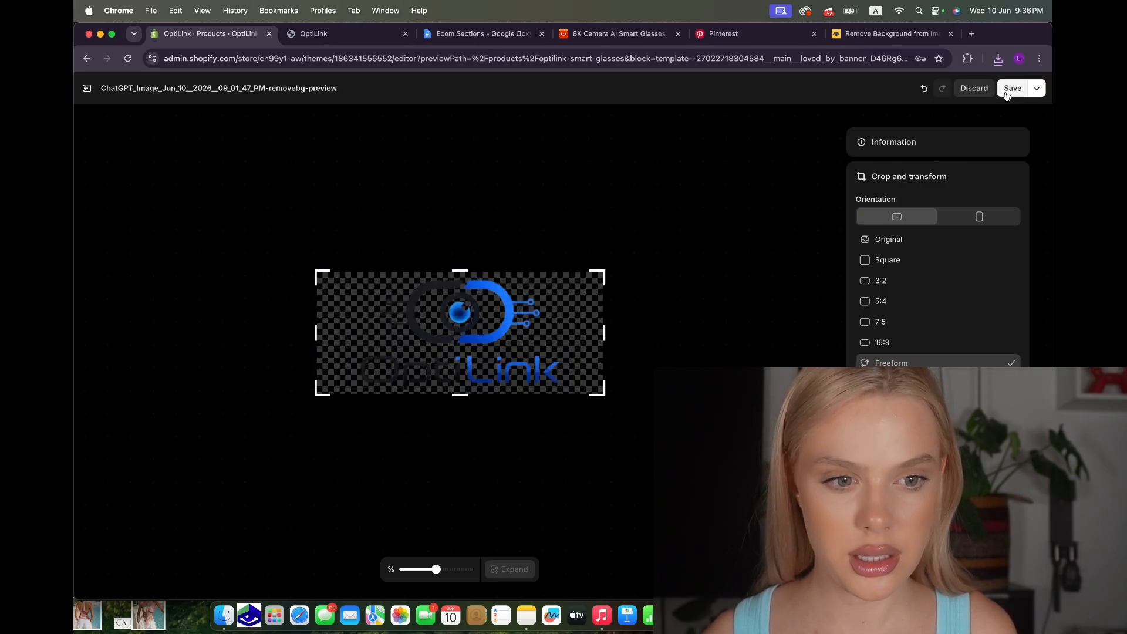
pyautogui.click(1007, 94)
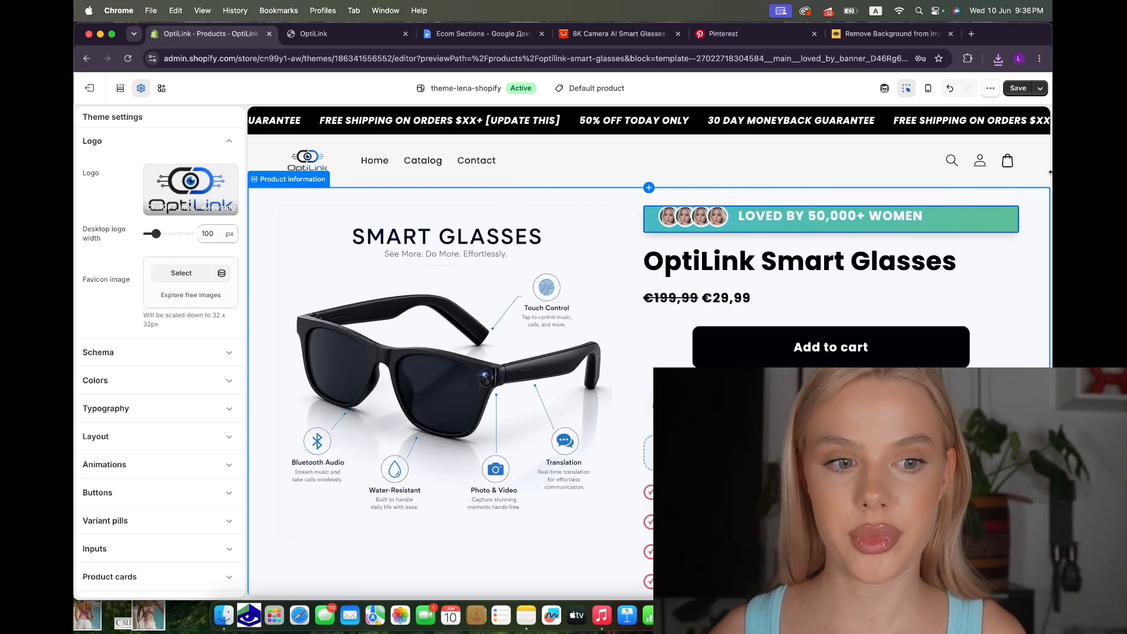
pyautogui.click(1020, 90)
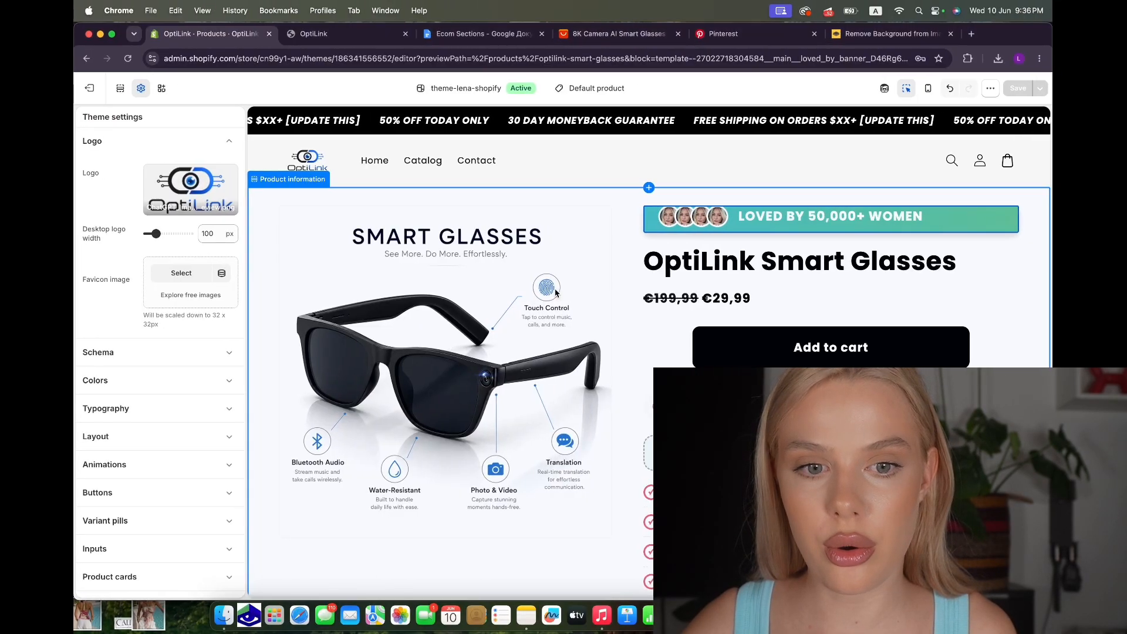
# Switch to ChatGPT, attach the OptiLink logo, and send the prompt "create a favicon out of this logo".
pyautogui.hotkey('ctrl', 'Left')
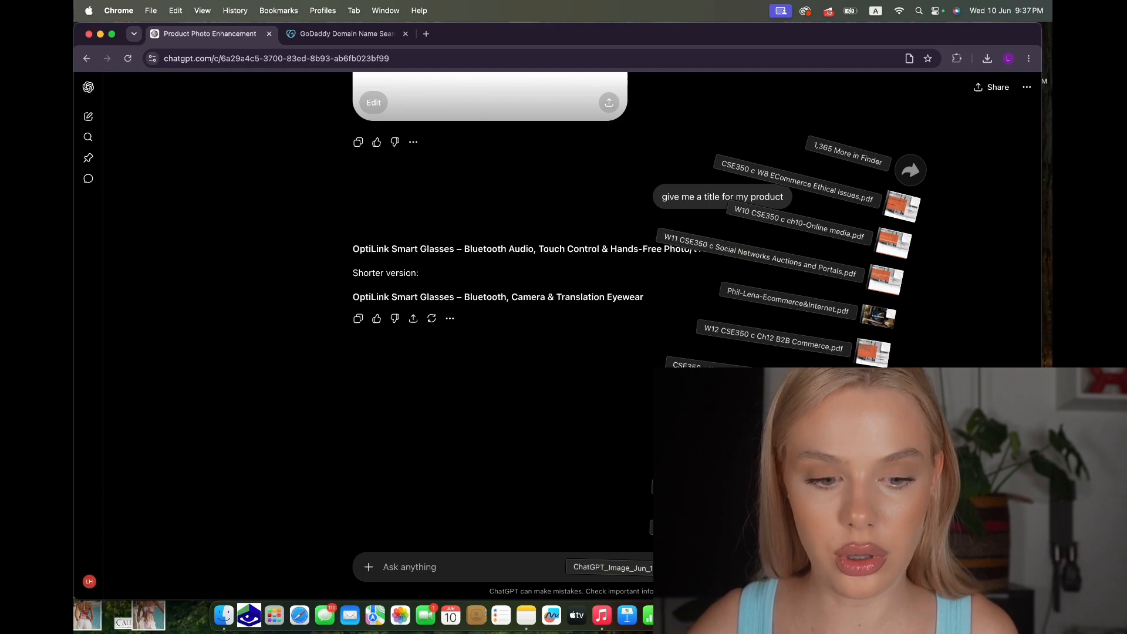
pyautogui.moveTo(851, 570); pyautogui.dragTo(548, 547)
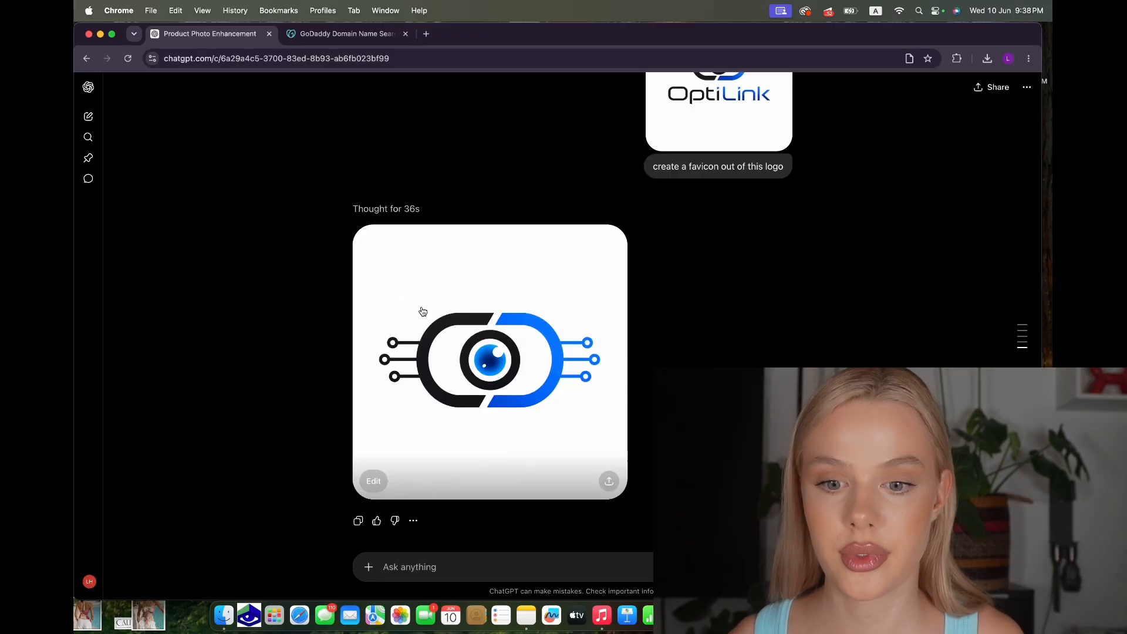
# Download the generated eye favicon from ChatGPT, then set it as the favicon image in Shopify's theme settings and save.
pyautogui.click(432, 326)
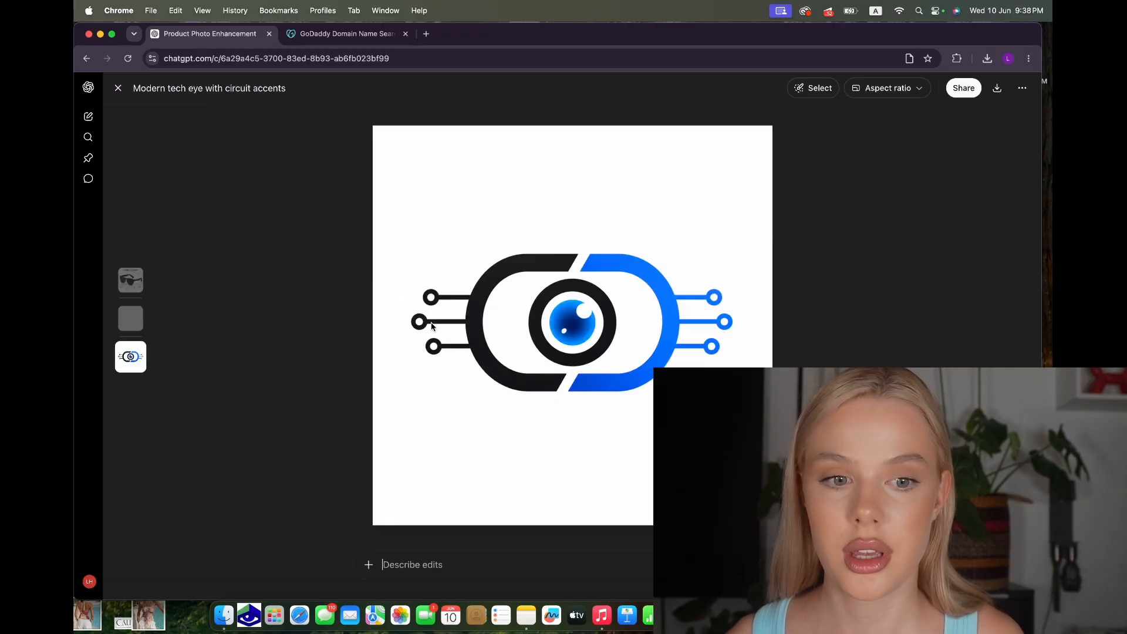
pyautogui.click(996, 89)
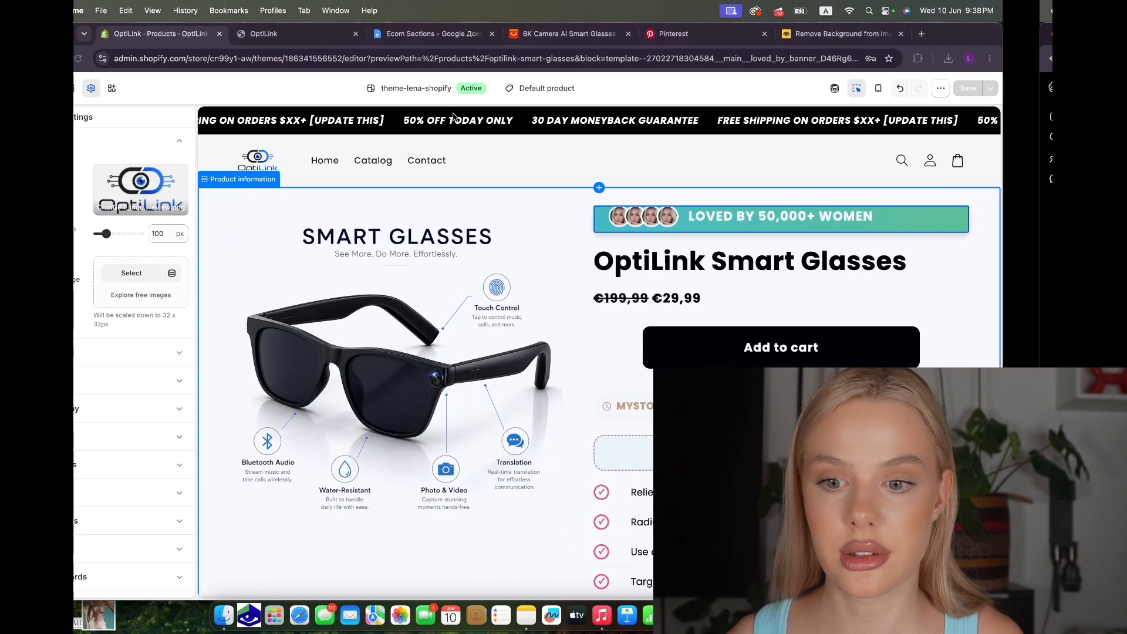
pyautogui.click(181, 274)
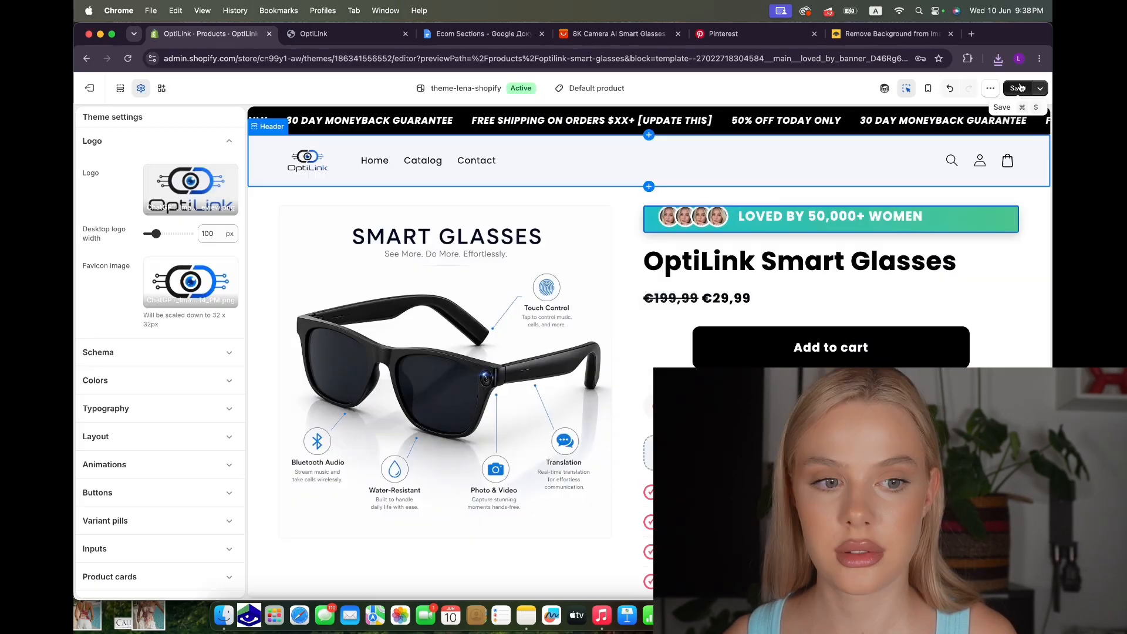
pyautogui.click(1018, 88)
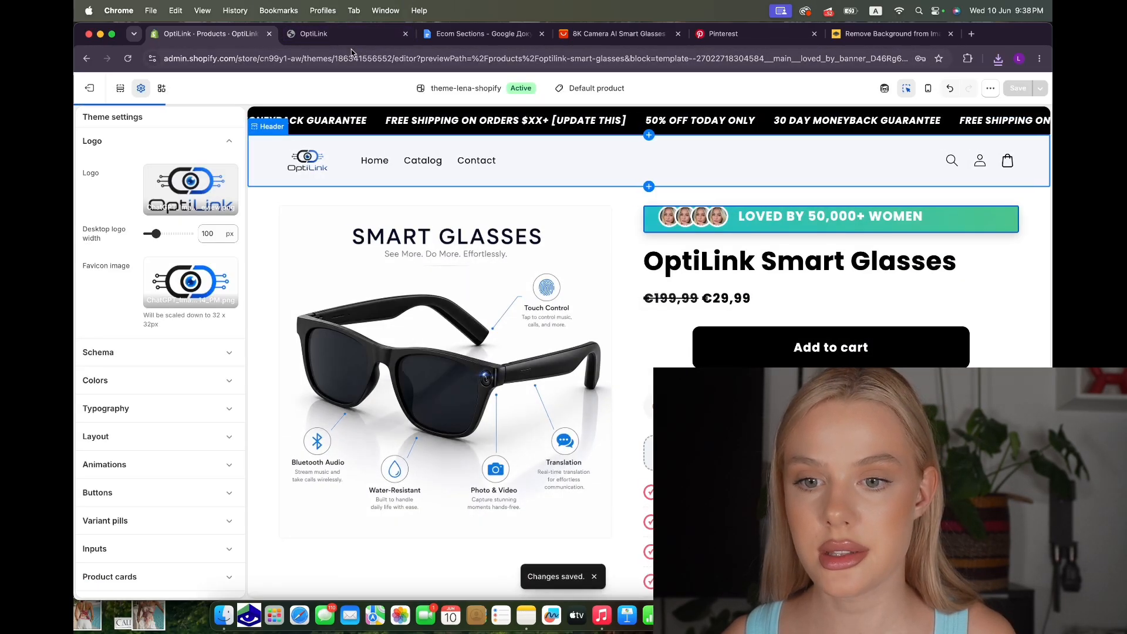
# Reload the live OptiLink storefront to check its logo and favicon.
pyautogui.click(320, 35)
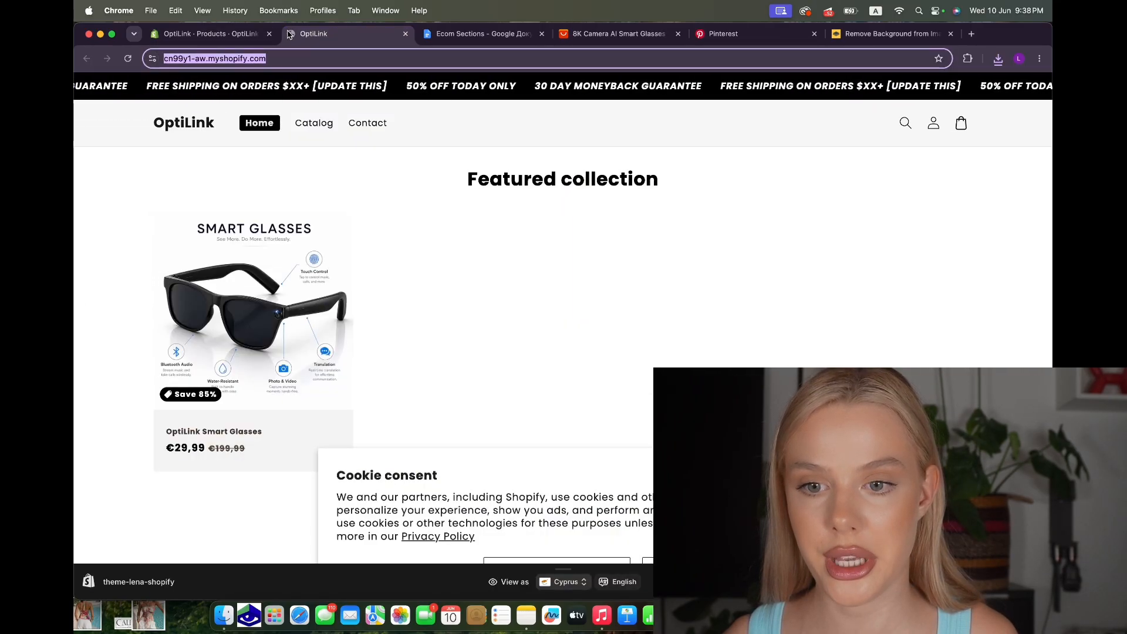
pyautogui.click(129, 59)
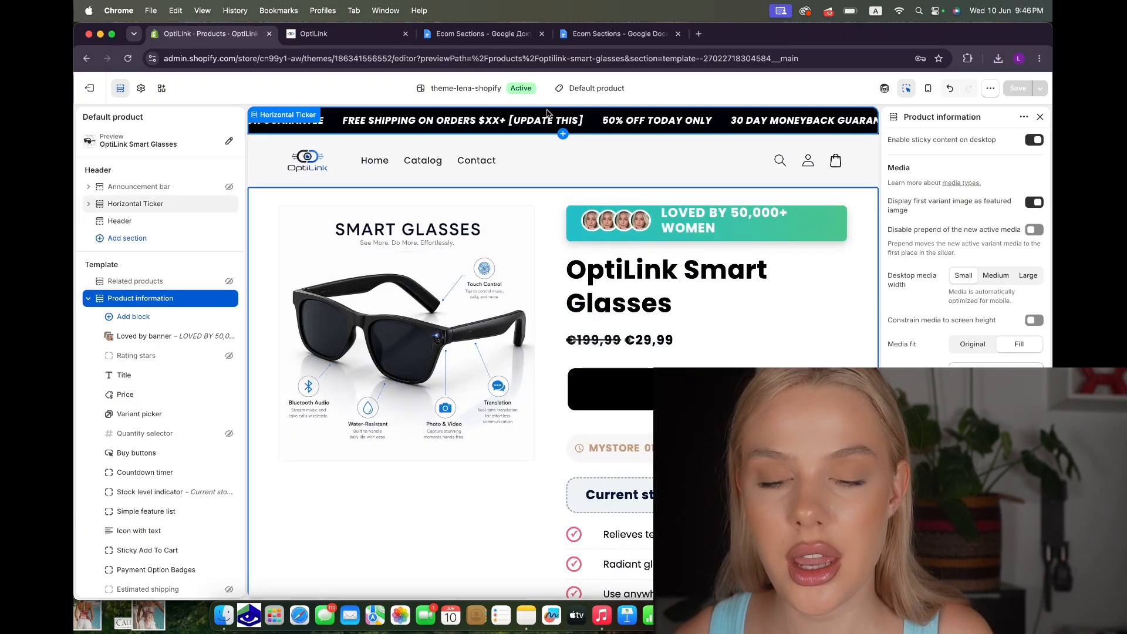
# Copy the CSS under CHANGE PRICE COLORS from the STYLES page of the Ecom Sections Google Doc.
pyautogui.click(487, 32)
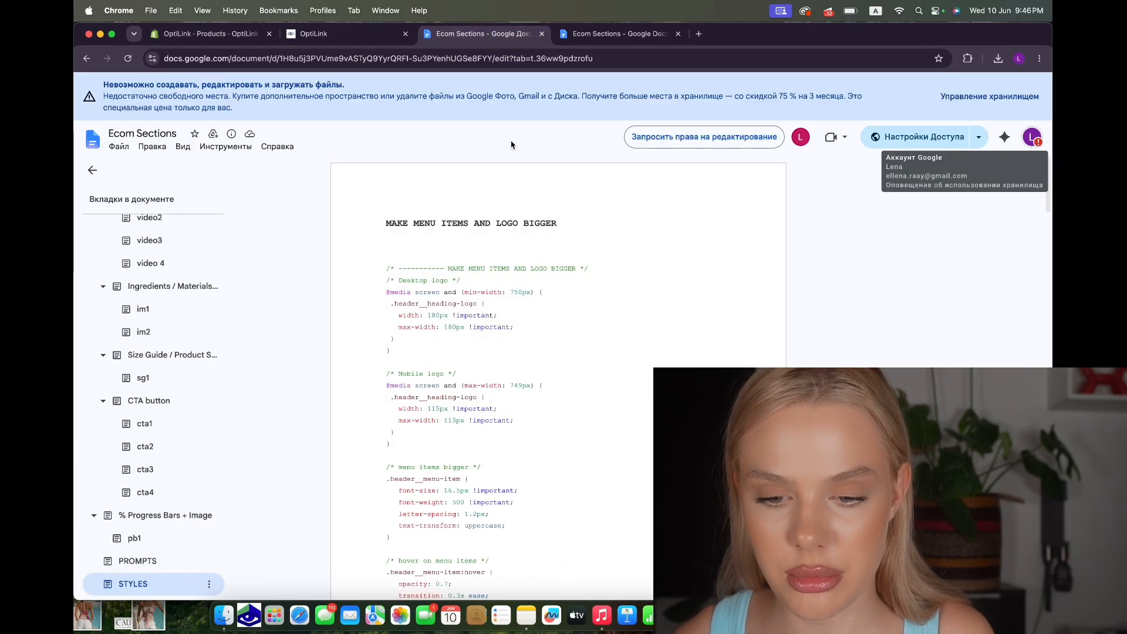
pyautogui.scroll(-10, 546, 358)
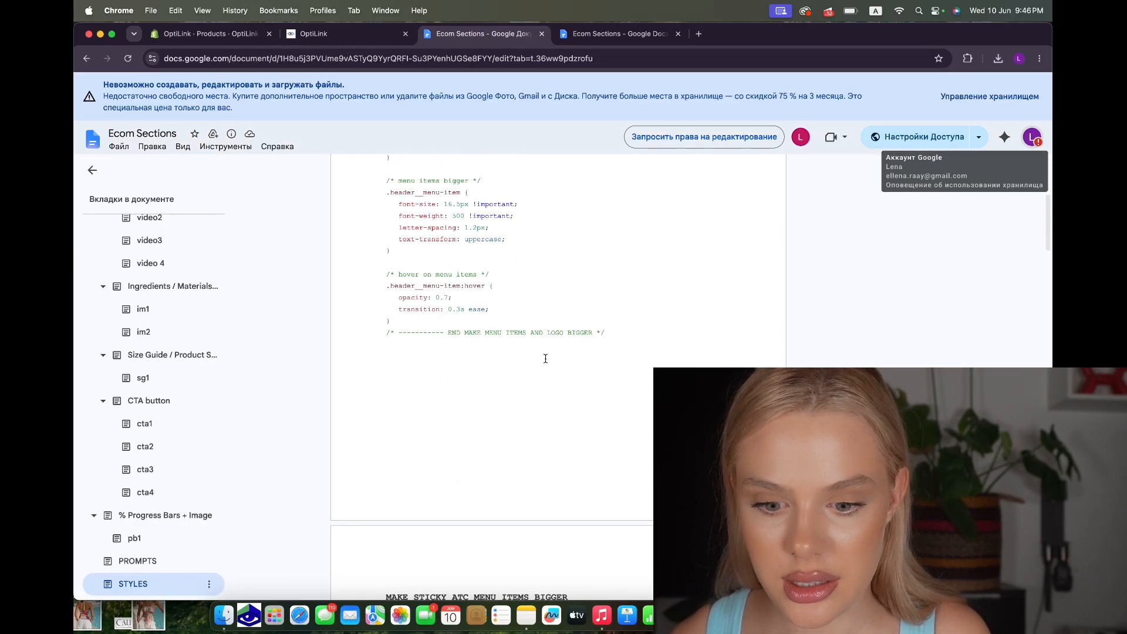
pyautogui.scroll(-12, 546, 359)
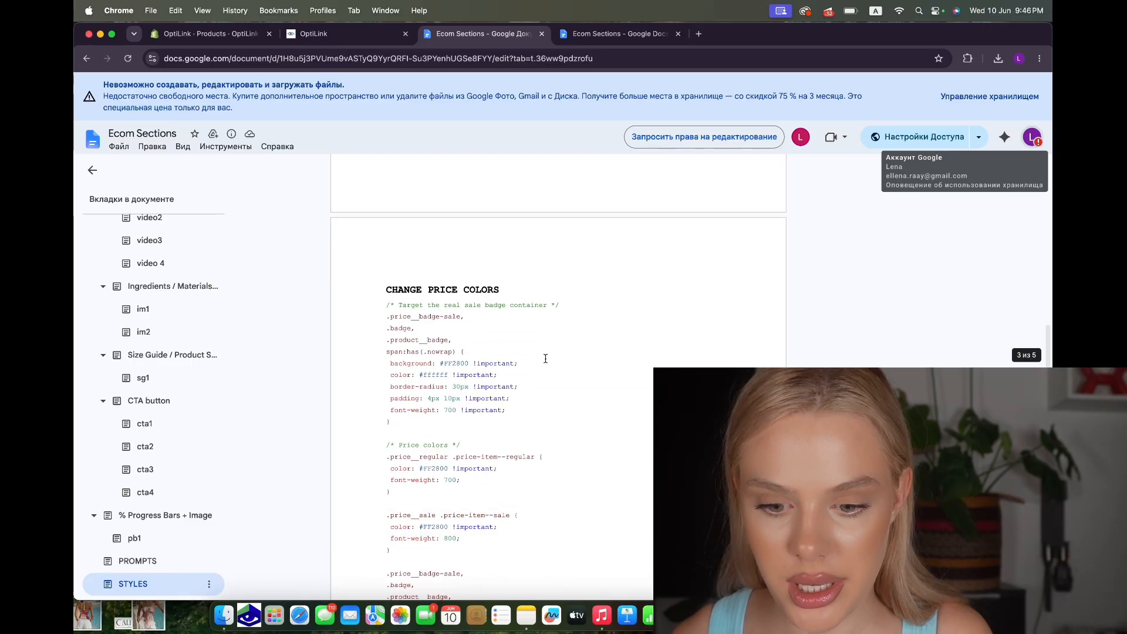
pyautogui.scroll(-4, 545, 358)
pyautogui.scroll(6, 545, 358)
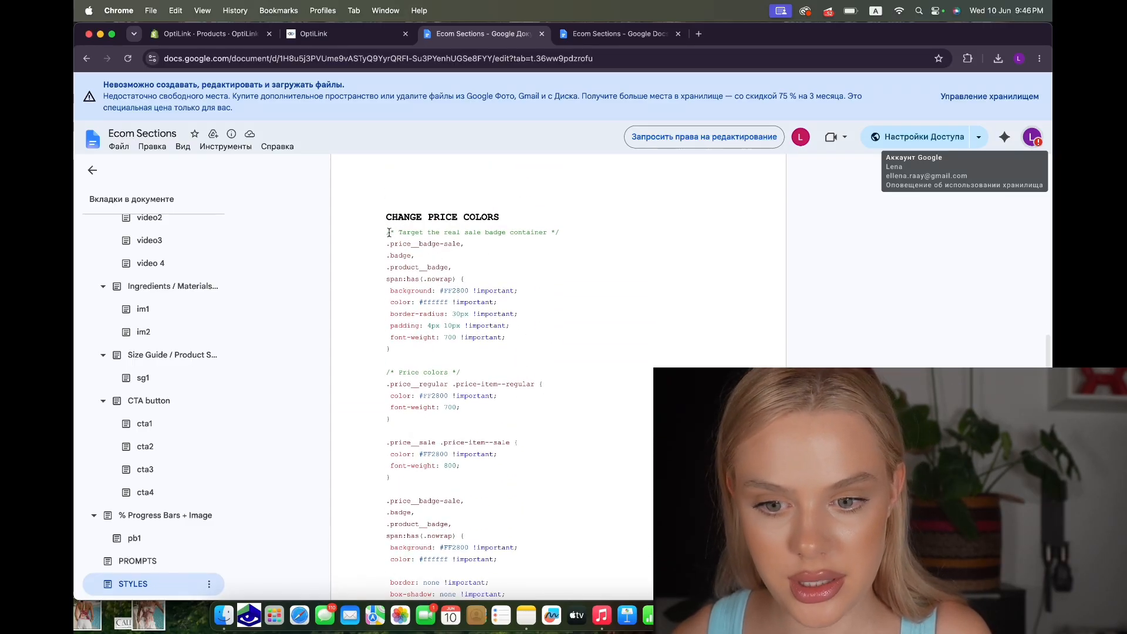
pyautogui.moveTo(384, 232); pyautogui.dragTo(496, 564)
pyautogui.press('super+c')
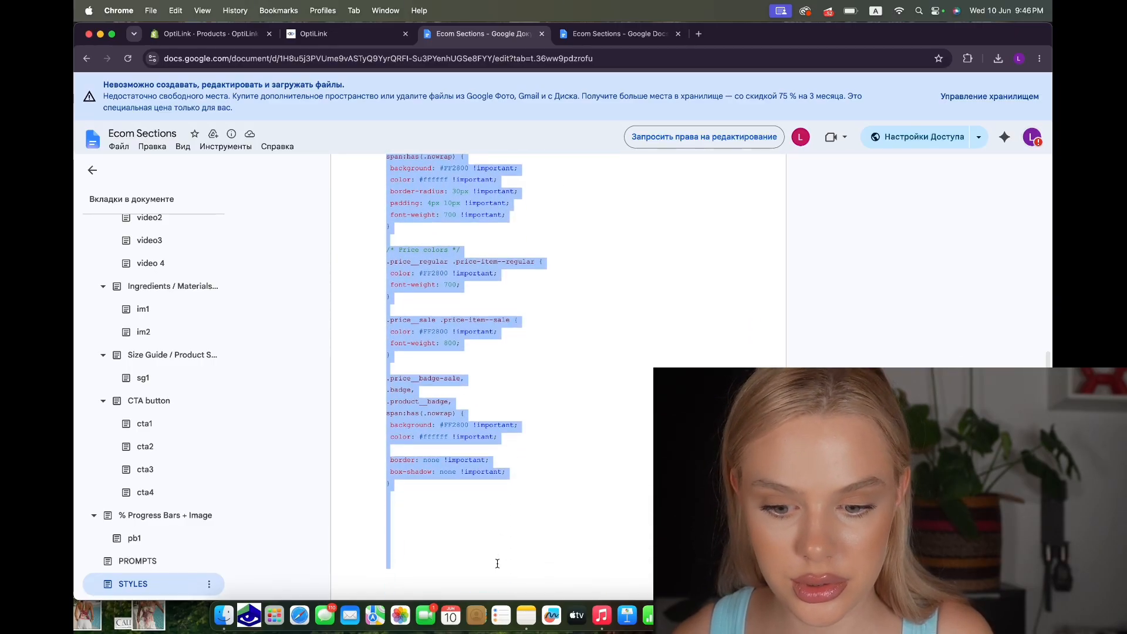
# Switch to the Shopify theme editor, open the Product information section's code, and find and open base.css.
pyautogui.click(210, 34)
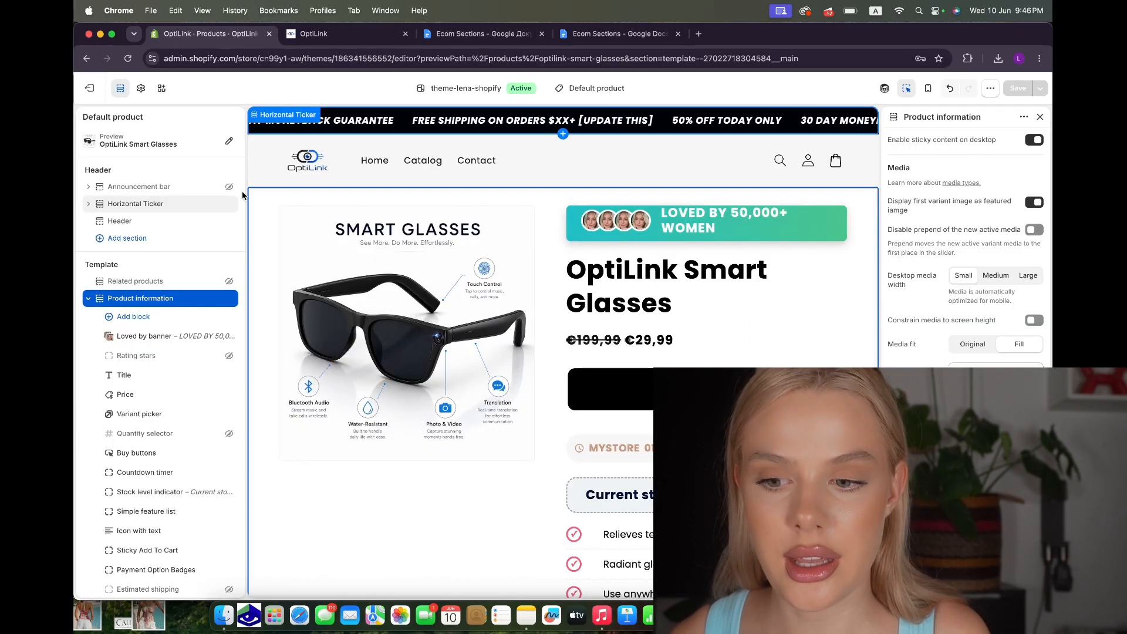
pyautogui.rightClick(160, 300)
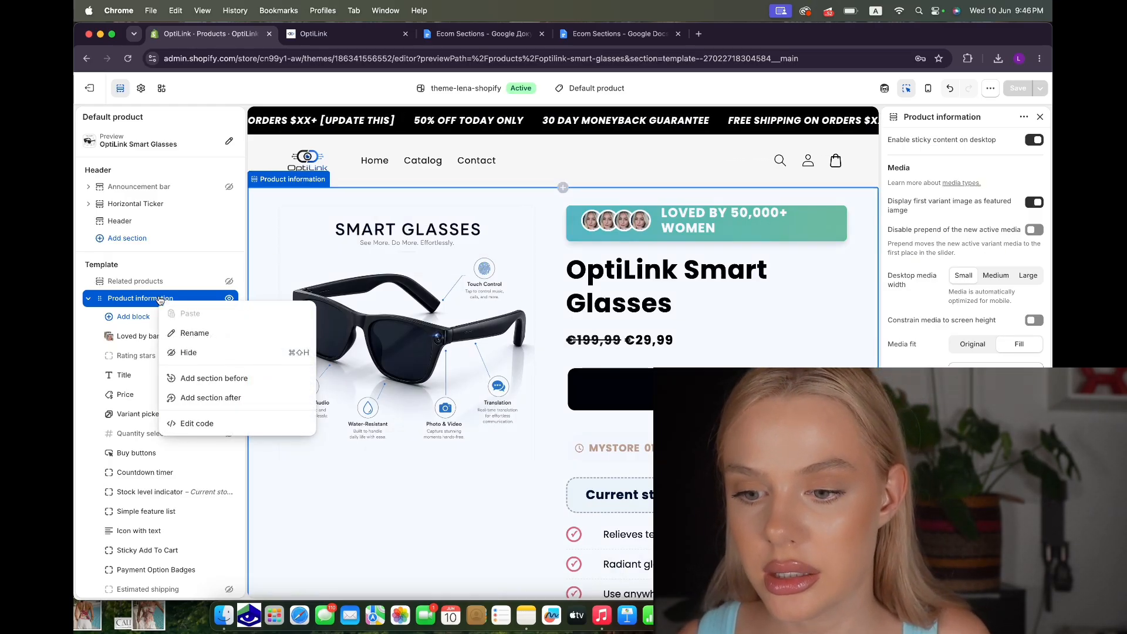
pyautogui.click(198, 424)
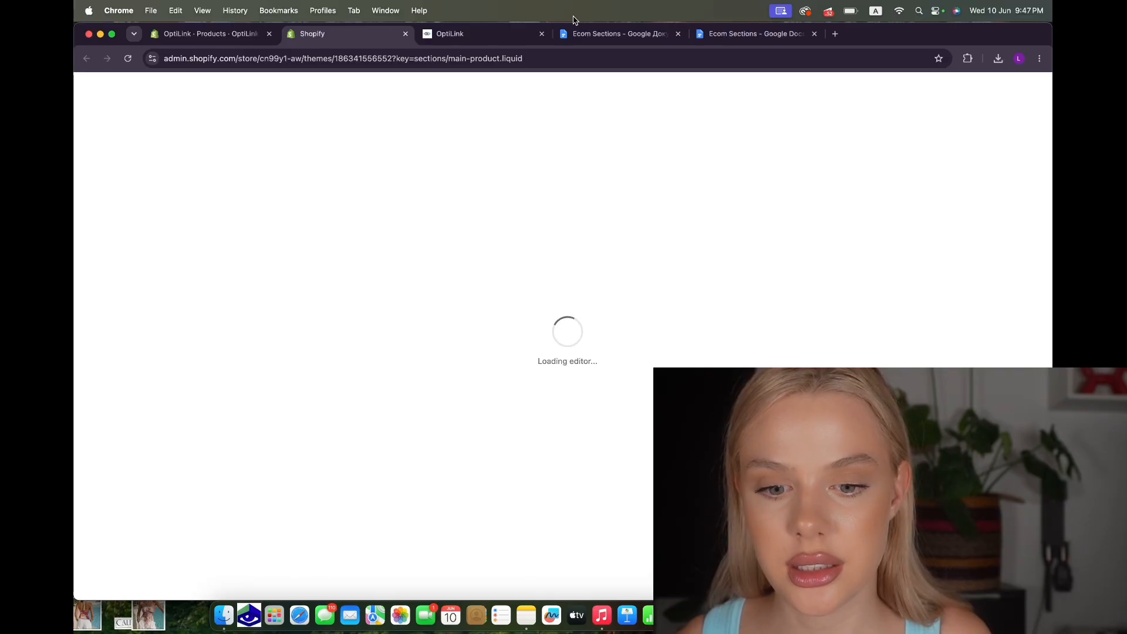
pyautogui.press('super+p')
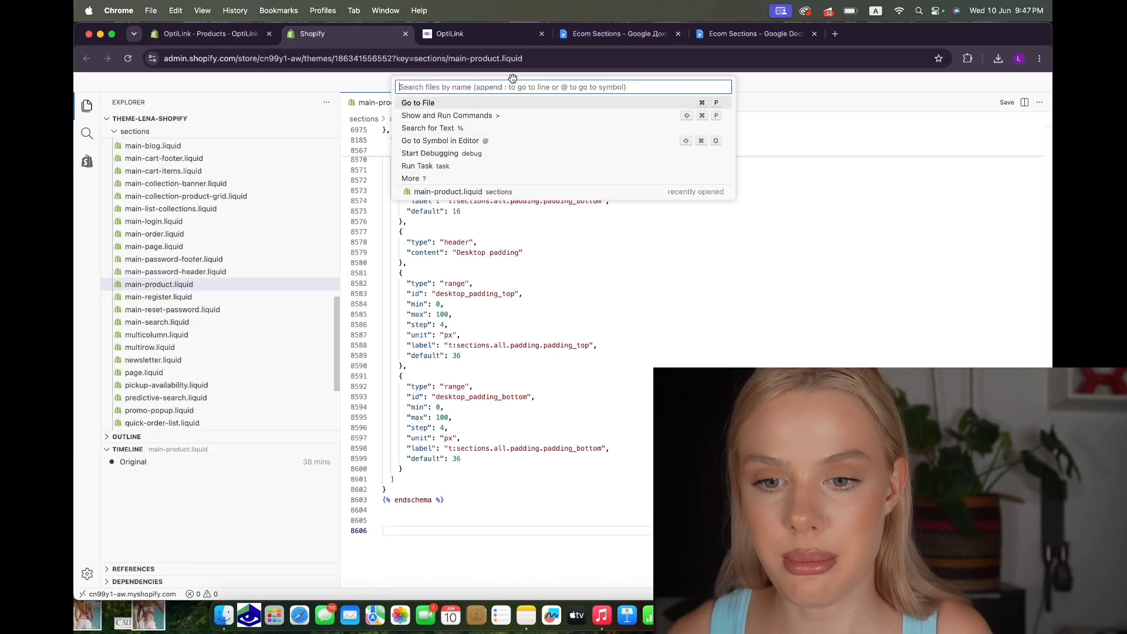
pyautogui.write('base')
pyautogui.press('Return')
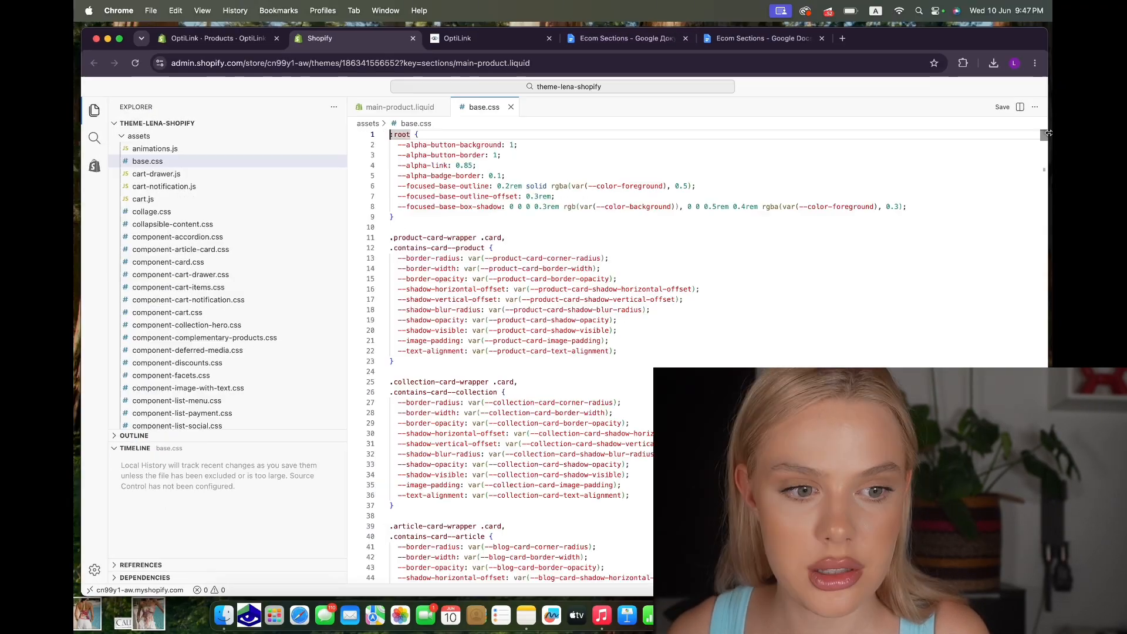
# Paste the copied price color CSS at the end of base.css and save the file.
pyautogui.moveTo(1045, 139); pyautogui.dragTo(1045, 590)
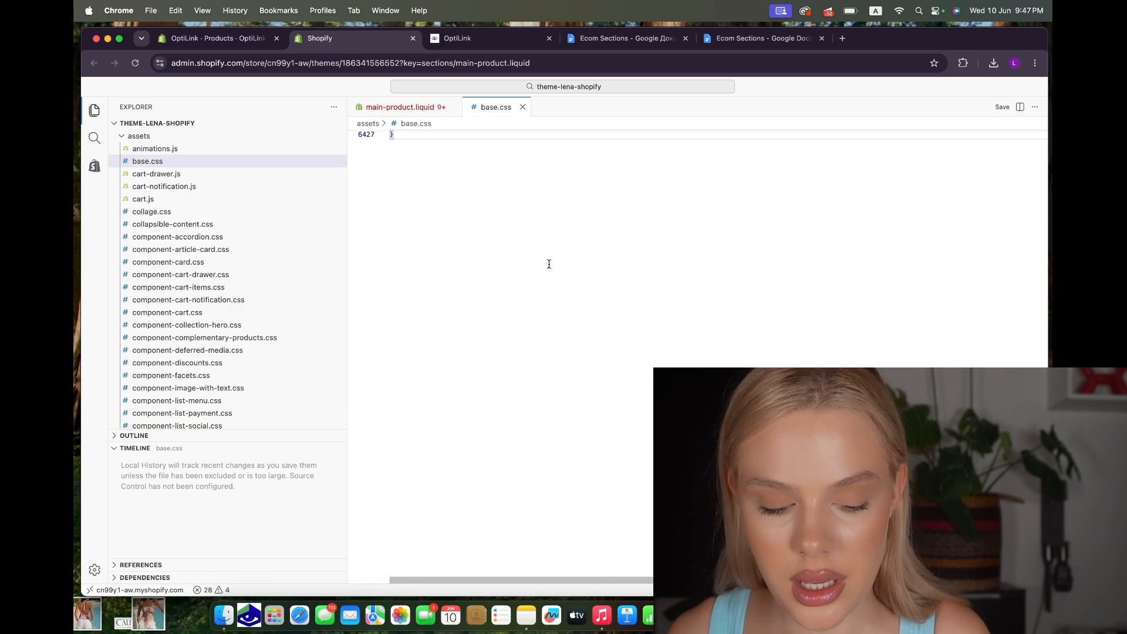
pyautogui.scroll(2, 549, 265)
pyautogui.press('super+v')
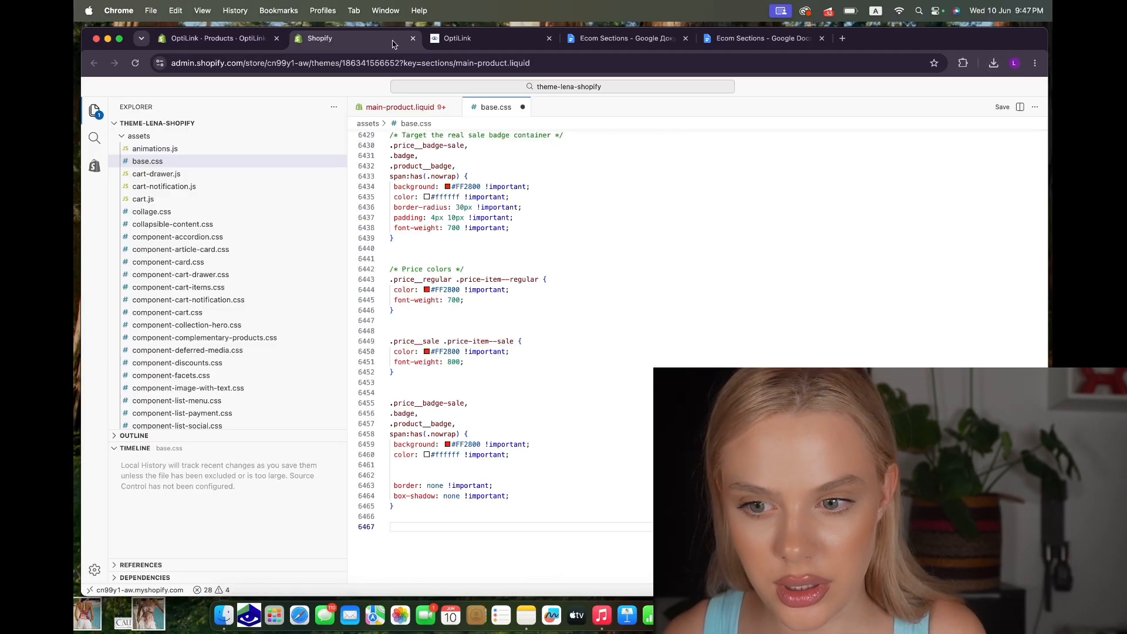
# Check the price colors on the product page preview and in its sticky add-to-cart bar.
pyautogui.click(249, 40)
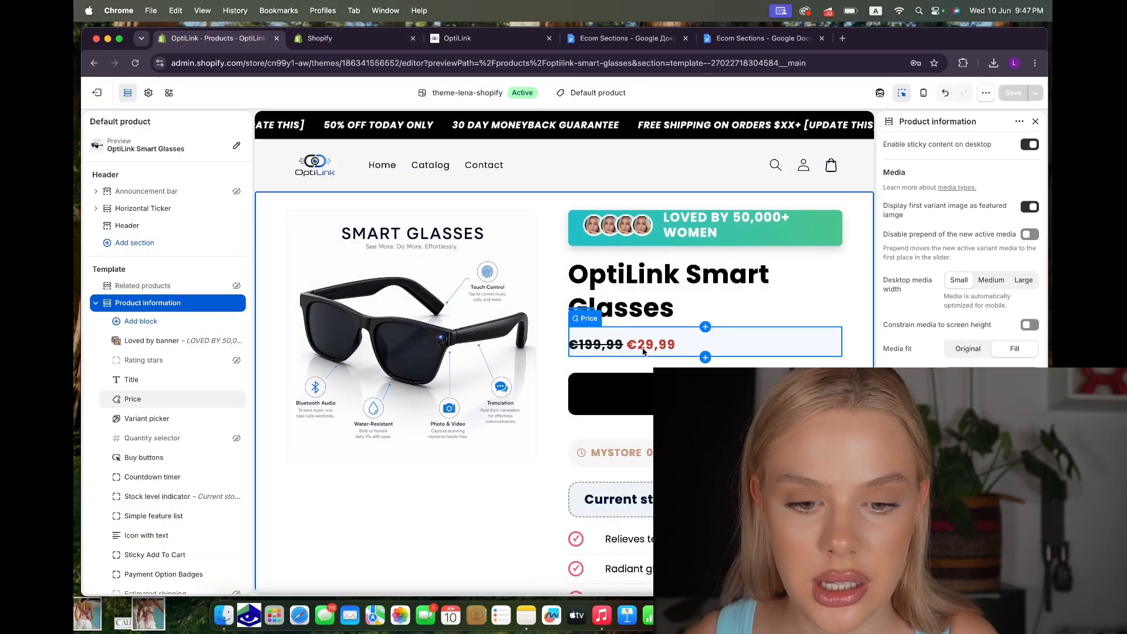
pyautogui.scroll(-6, 624, 410)
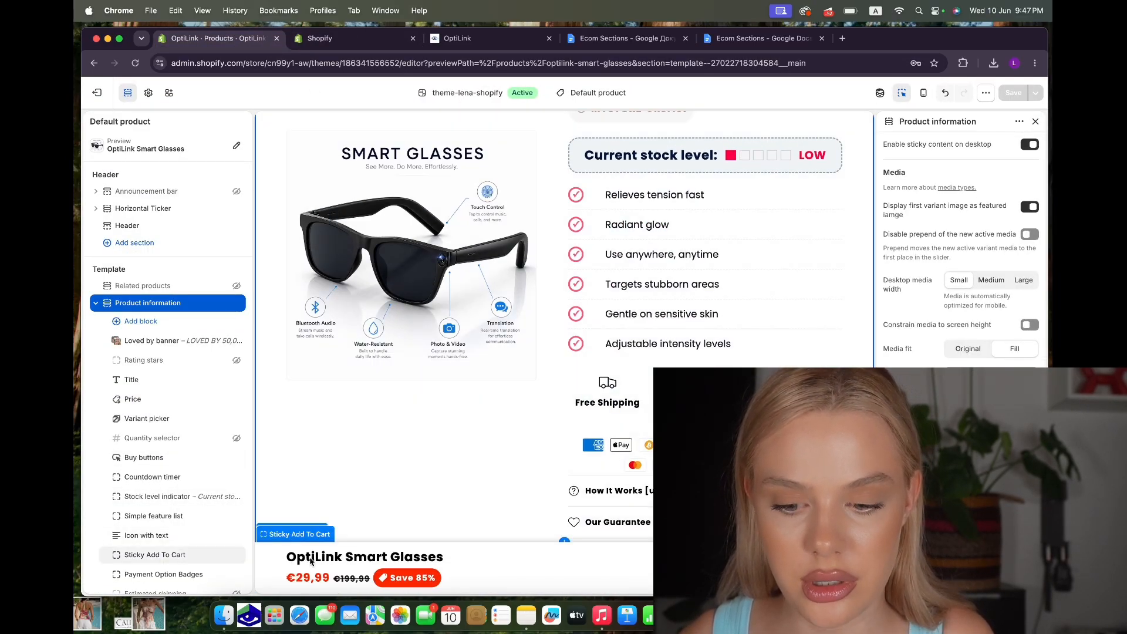
pyautogui.scroll(6, 584, 366)
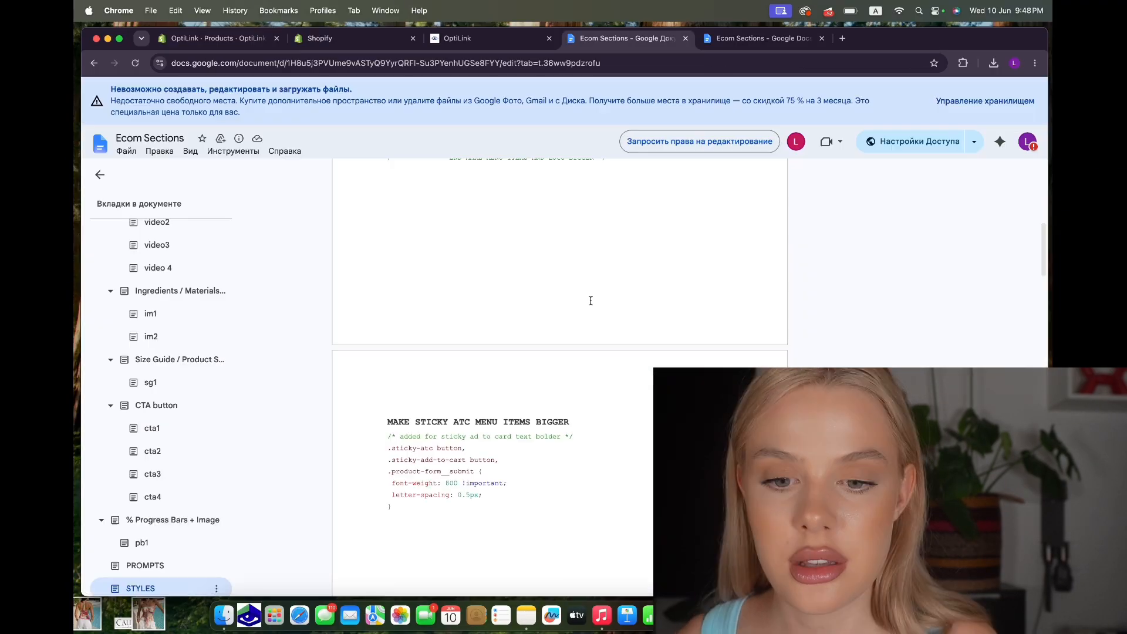
# Copy the CSS under MAKE MENU ITEMS AND LOGO BIGGER from the Ecom Sections document.
pyautogui.press('super+4')
pyautogui.scroll(-1, 591, 300)
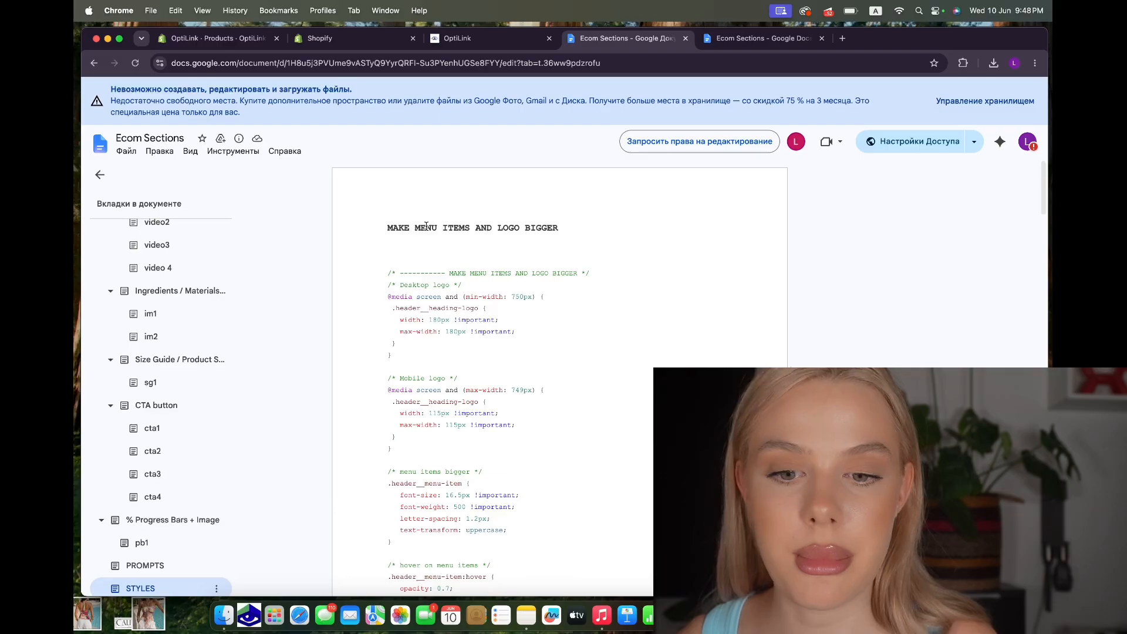
pyautogui.scroll(-2, 505, 233)
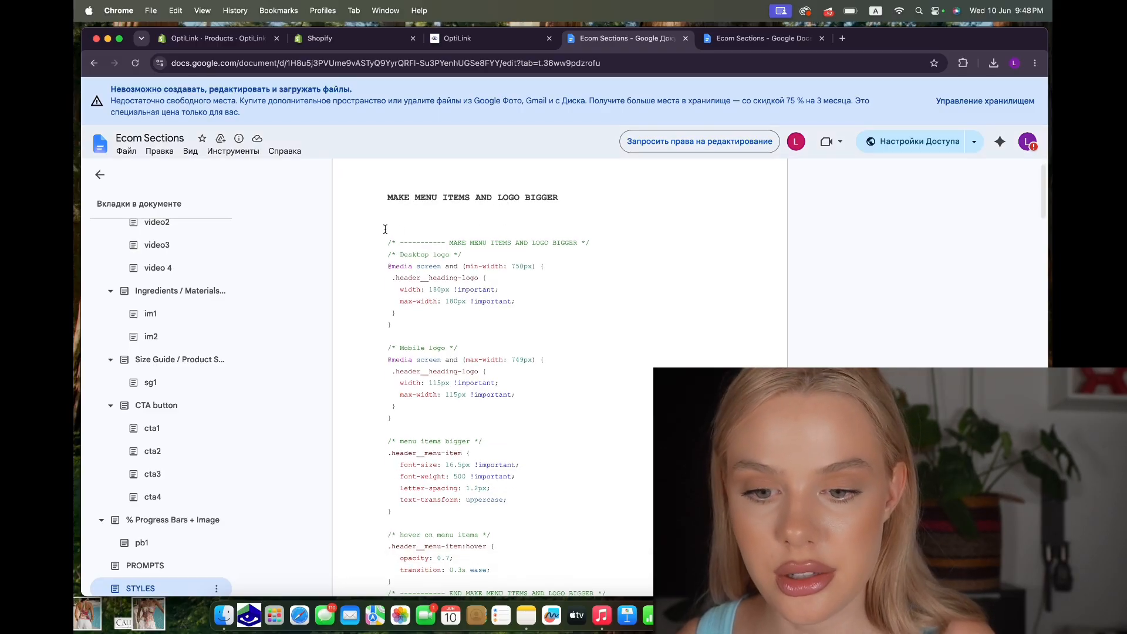
pyautogui.moveTo(386, 229); pyautogui.dragTo(523, 250)
pyautogui.press('super+c')
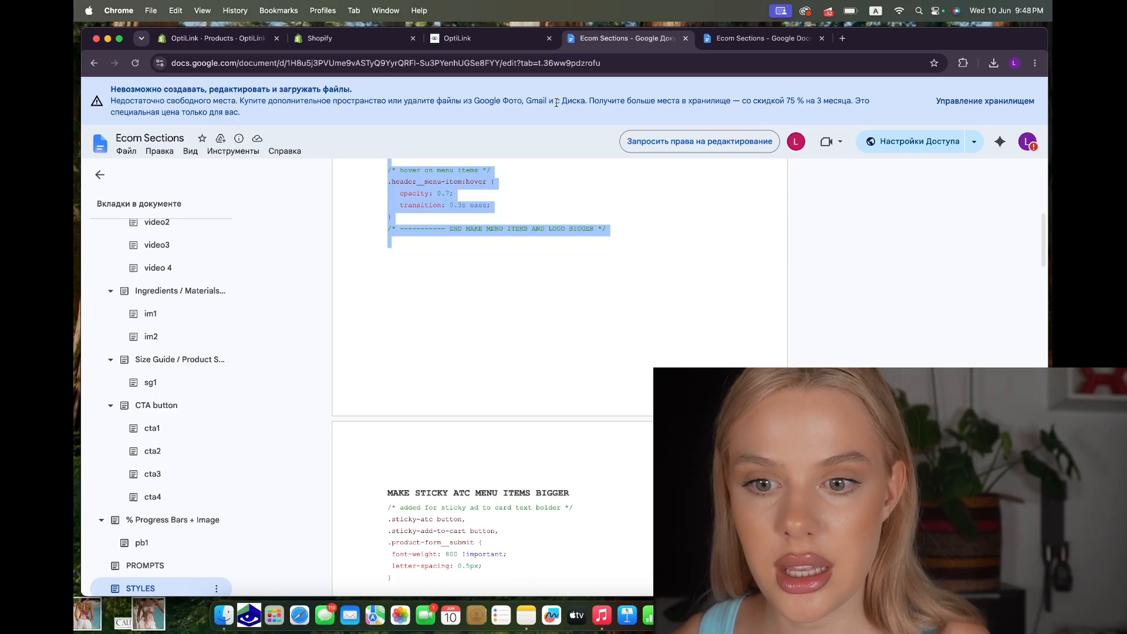
# Append the copied menu and logo size CSS to base.css, save it, and check the header in the theme editor.
pyautogui.click(358, 38)
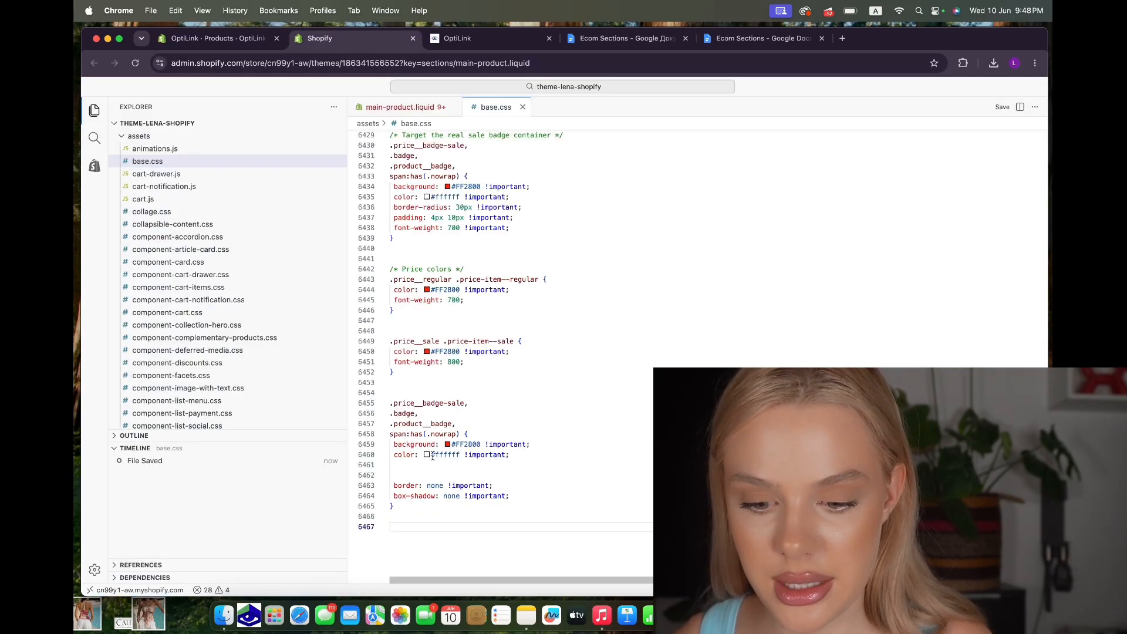
pyautogui.moveTo(433, 456)
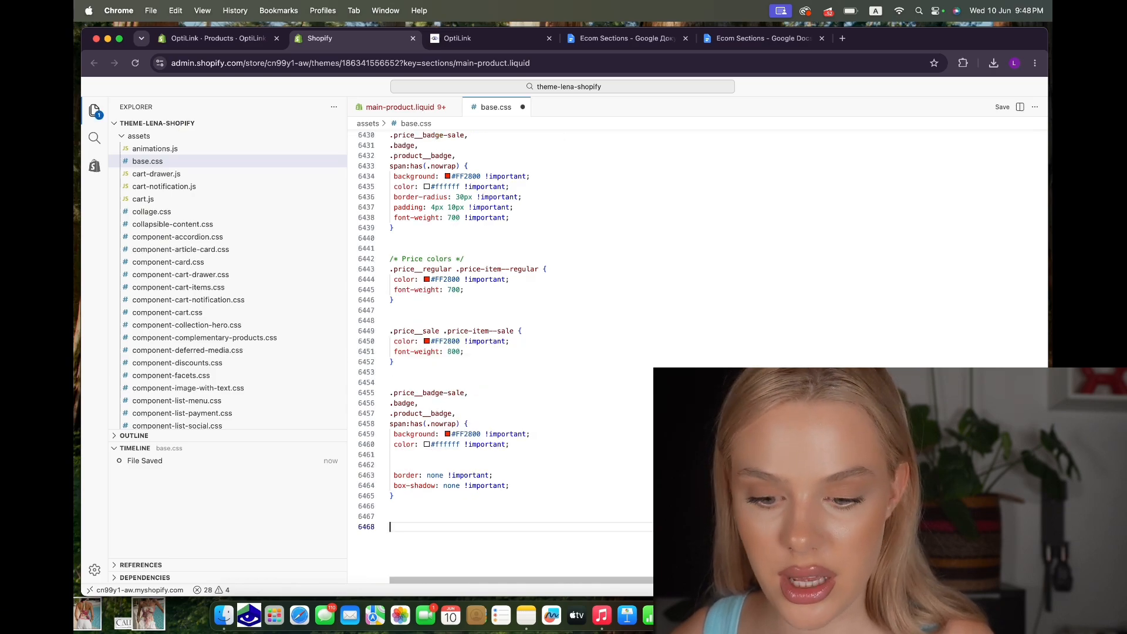
pyautogui.press('super+v')
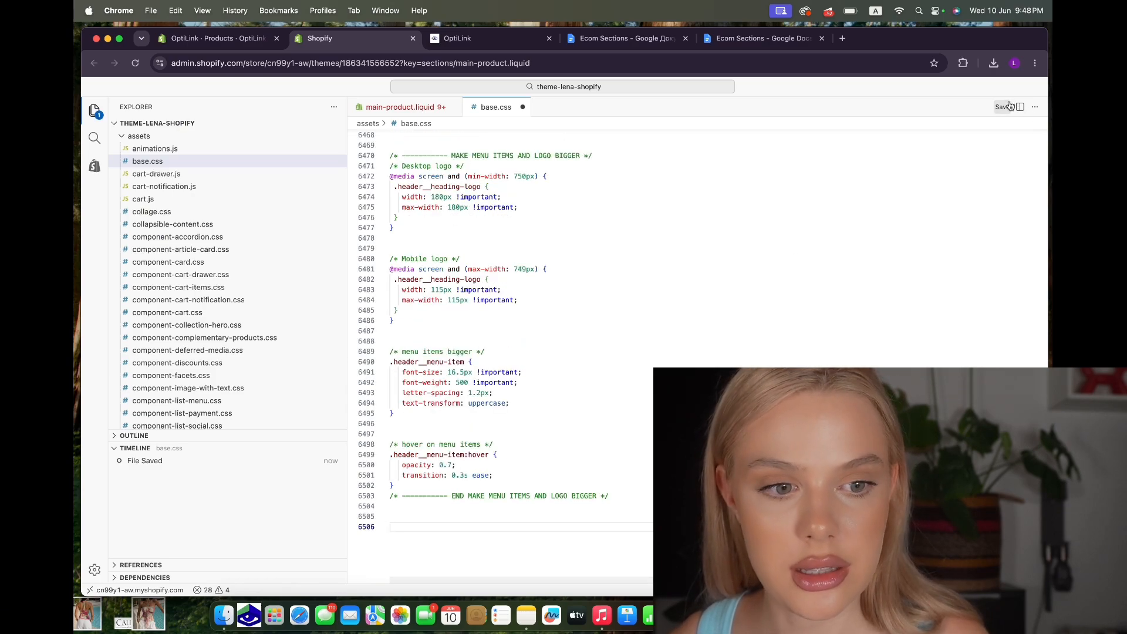
pyautogui.click(177, 38)
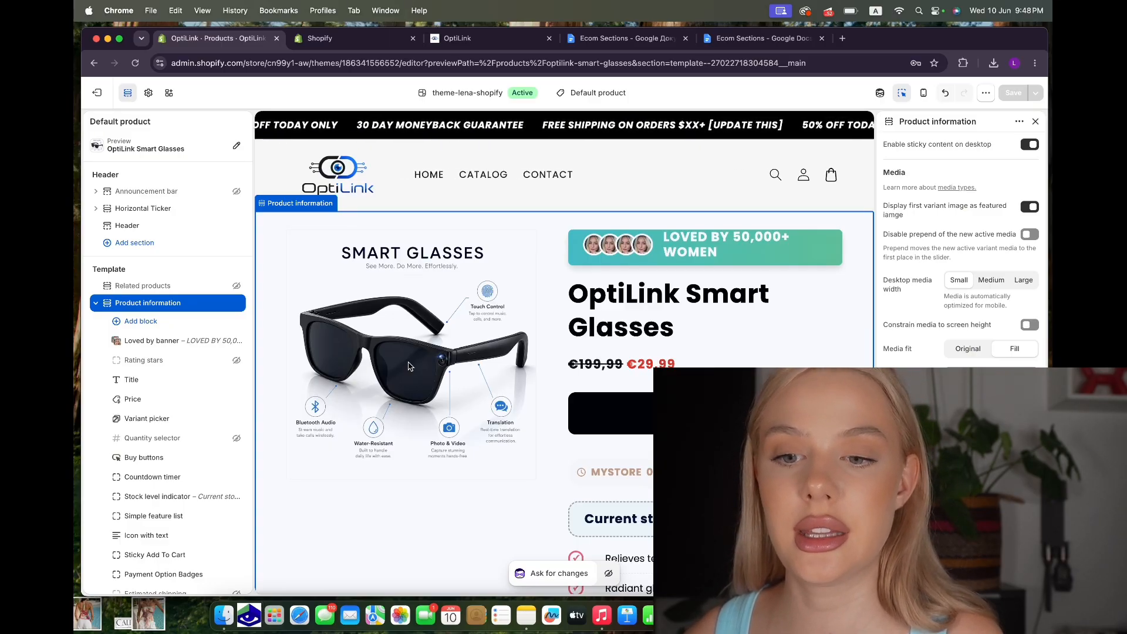
# Browse the Ecom Sections document, collapsing the Hero Banner and Benefits / Icon Row groups, and view the card1 and card2 section templates.
pyautogui.press('super+4')
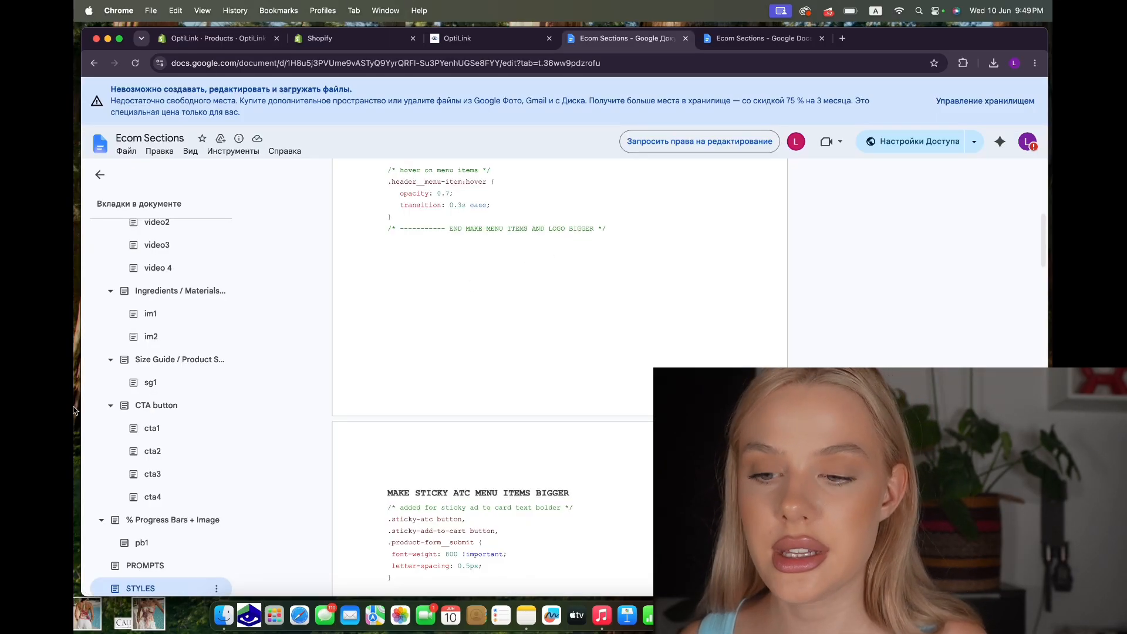
pyautogui.scroll(10, 166, 329)
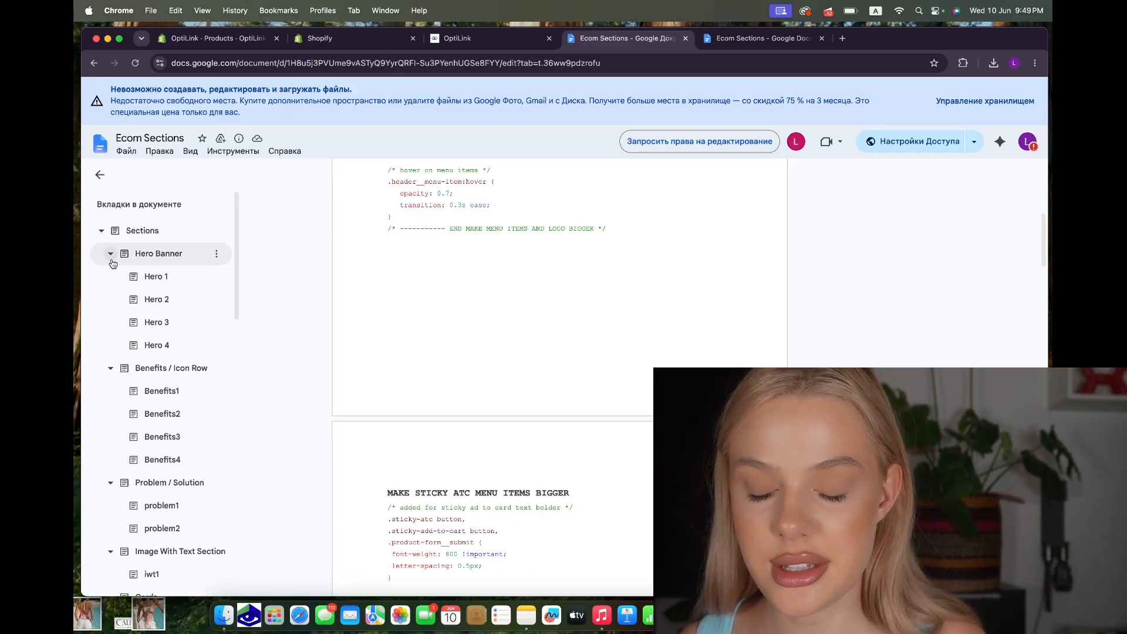
pyautogui.click(111, 256)
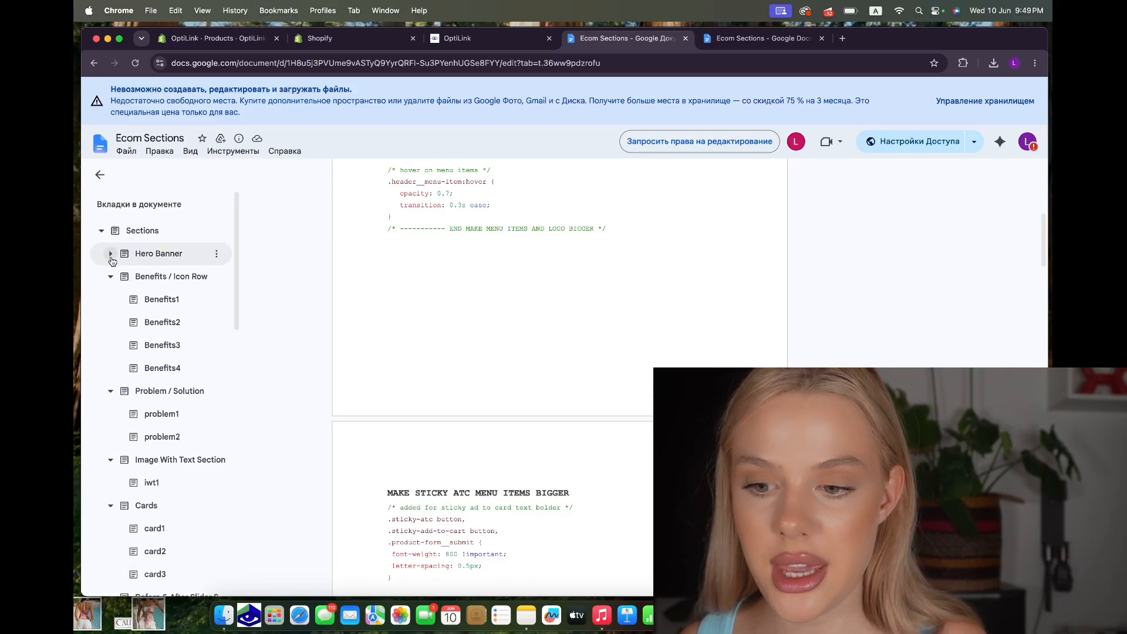
pyautogui.click(110, 279)
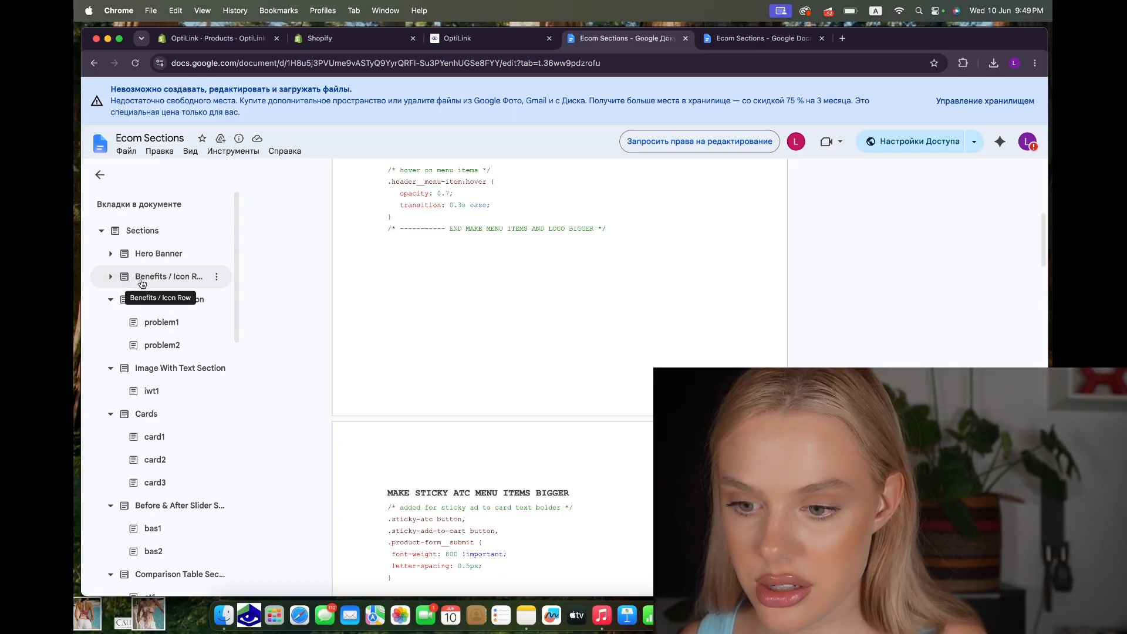
pyautogui.scroll(-2, 167, 367)
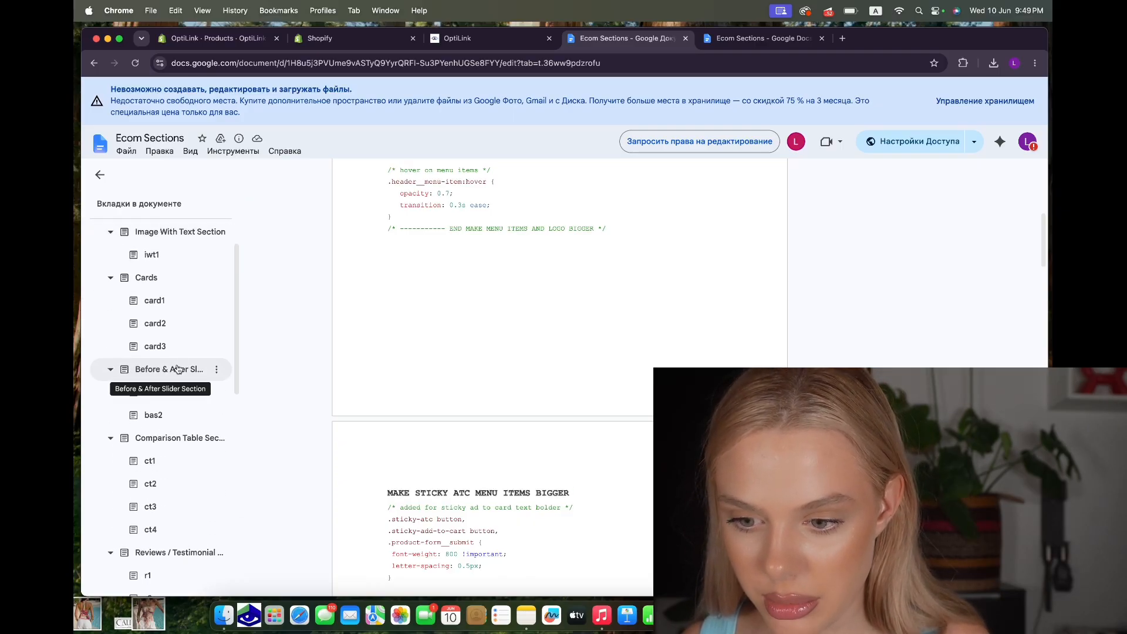
pyautogui.click(154, 300)
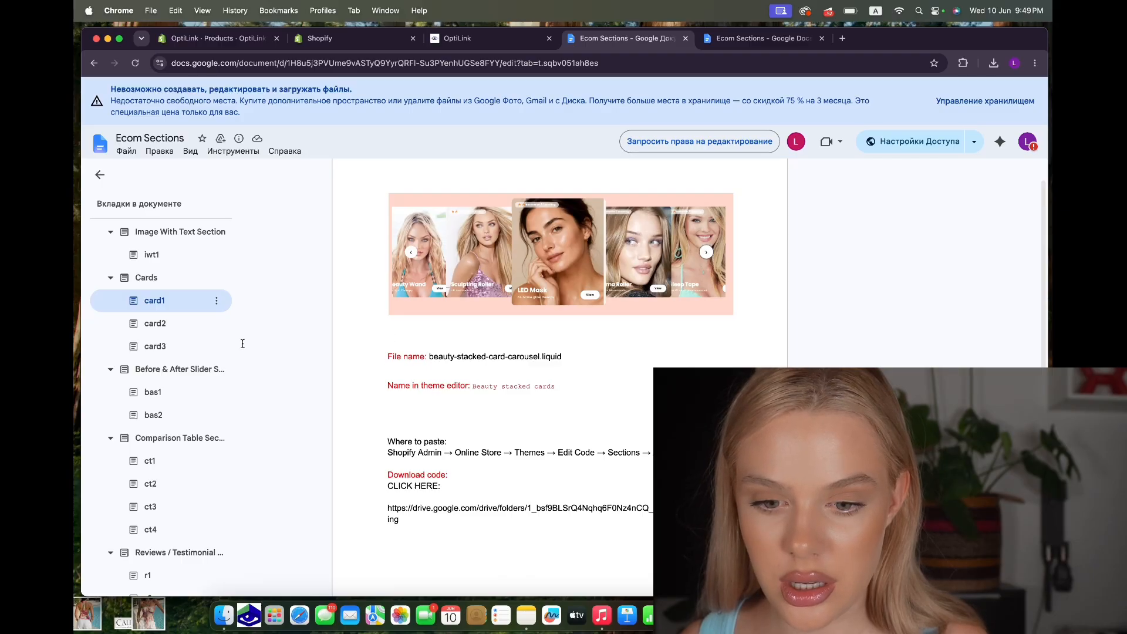
pyautogui.click(172, 333)
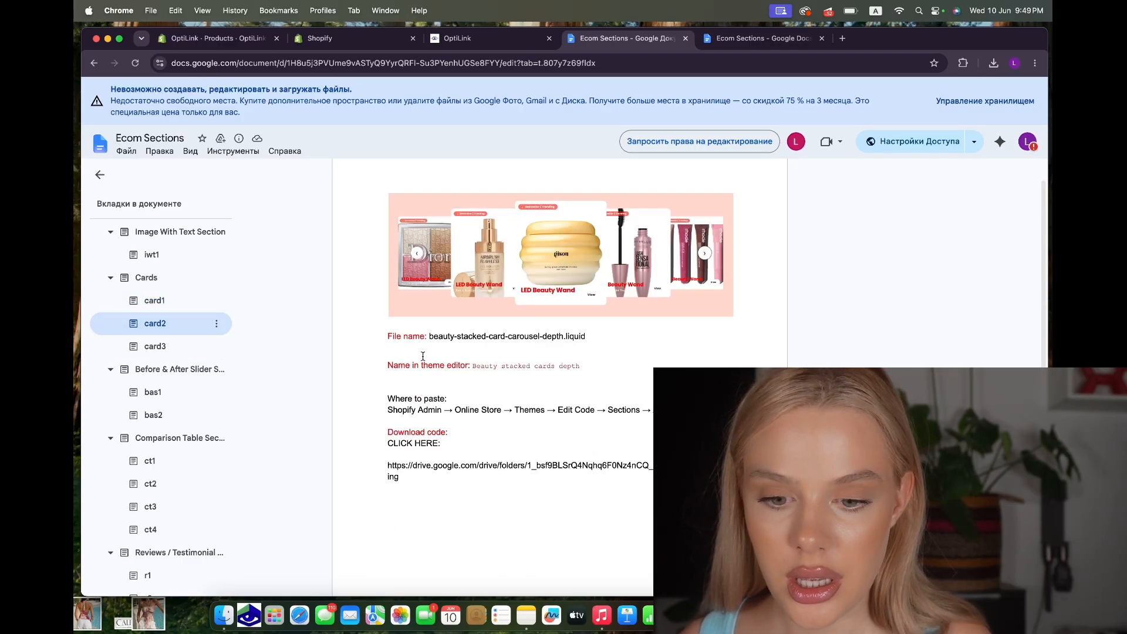
# Open the card2 download link in Google Drive, note the template's file name, and go to the Cards folder inside ALL SECTIONS.
pyautogui.moveTo(381, 465); pyautogui.dragTo(409, 483)
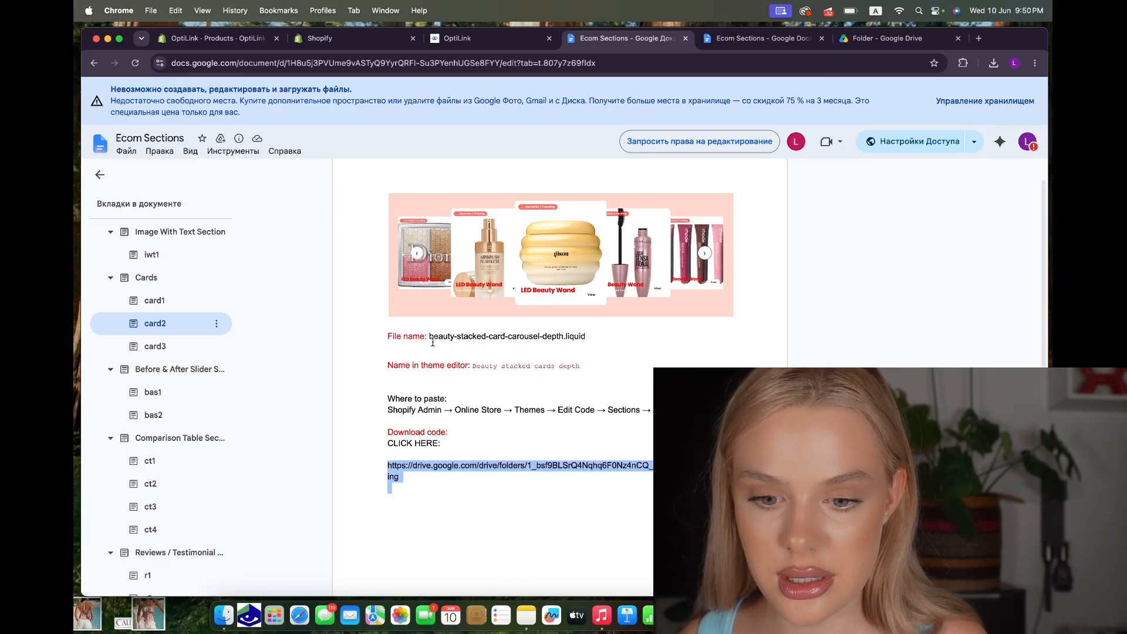
pyautogui.moveTo(432, 342); pyautogui.dragTo(482, 341)
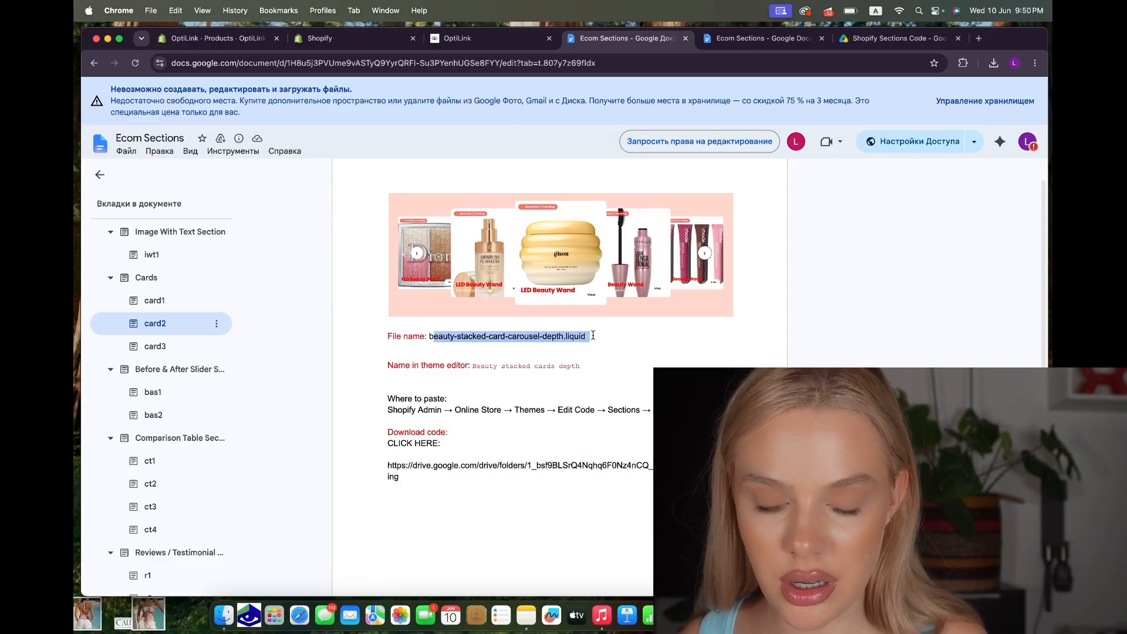
pyautogui.click(883, 42)
pyautogui.doubleClick(317, 218)
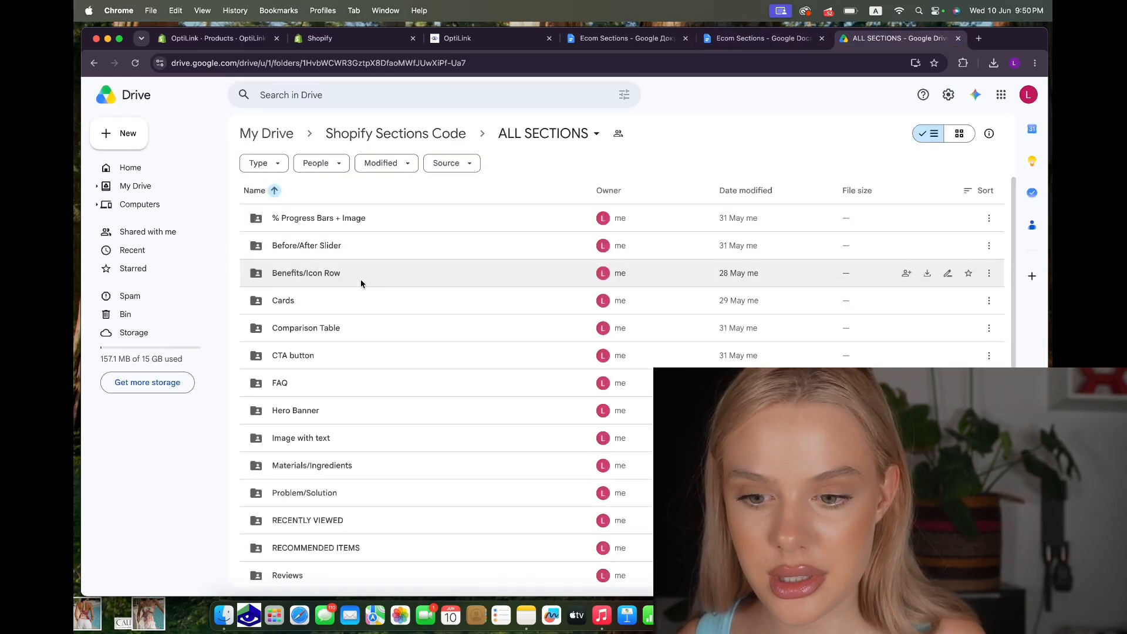
pyautogui.doubleClick(294, 300)
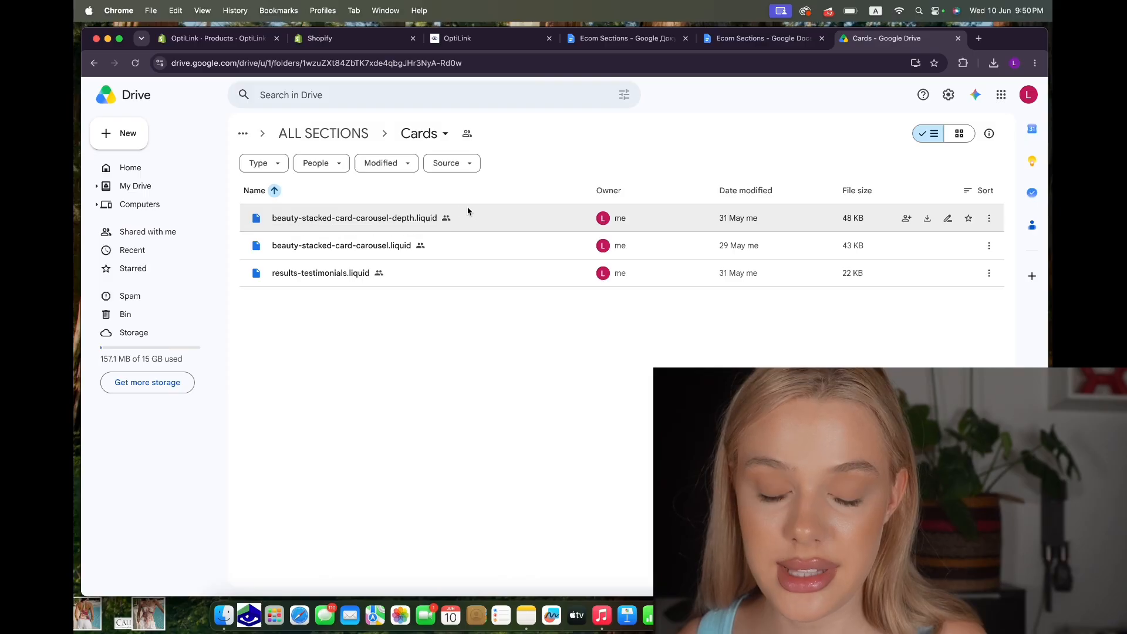
# Download beauty-stacked-card-carousel-depth.liquid and open the downloaded file in Visual Studio Code.
pyautogui.moveTo(985, 220)
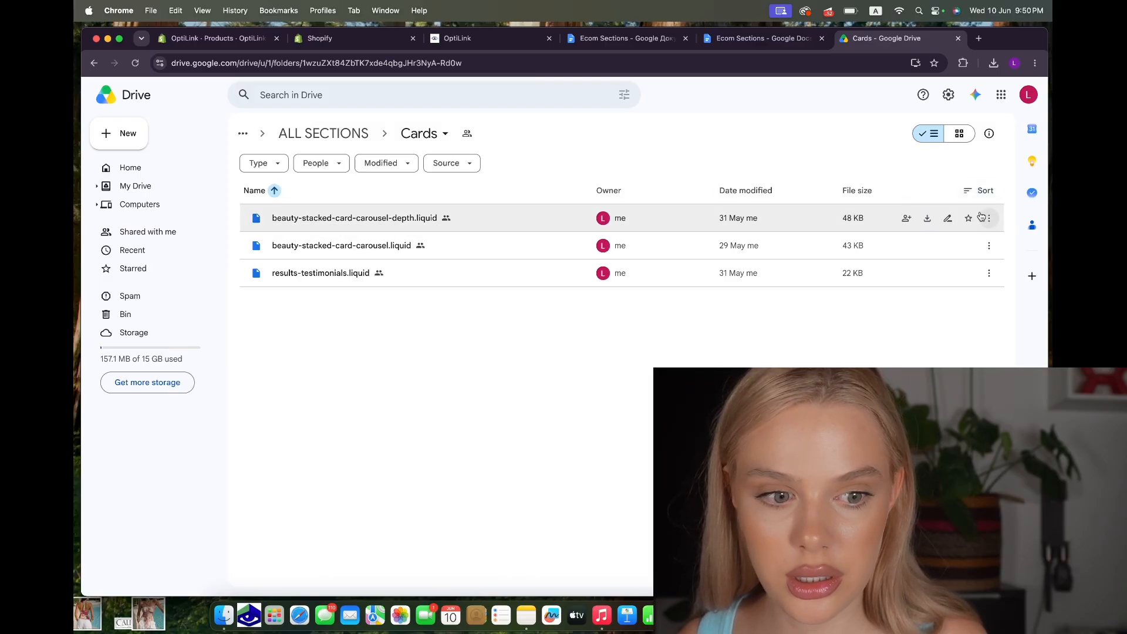
pyautogui.click(926, 220)
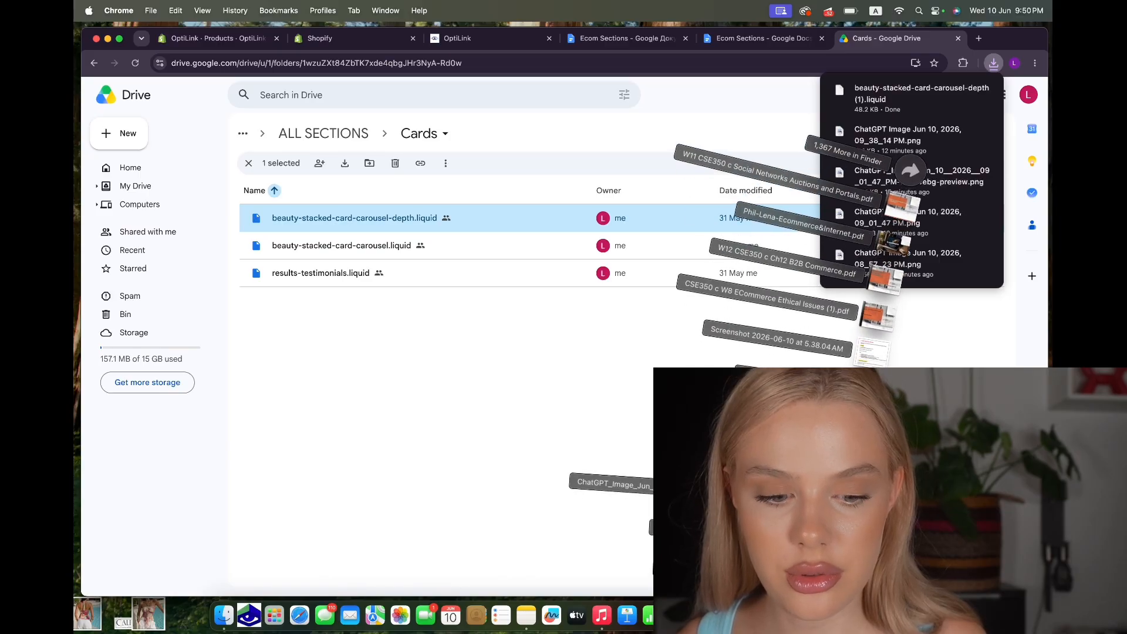
pyautogui.click(850, 569)
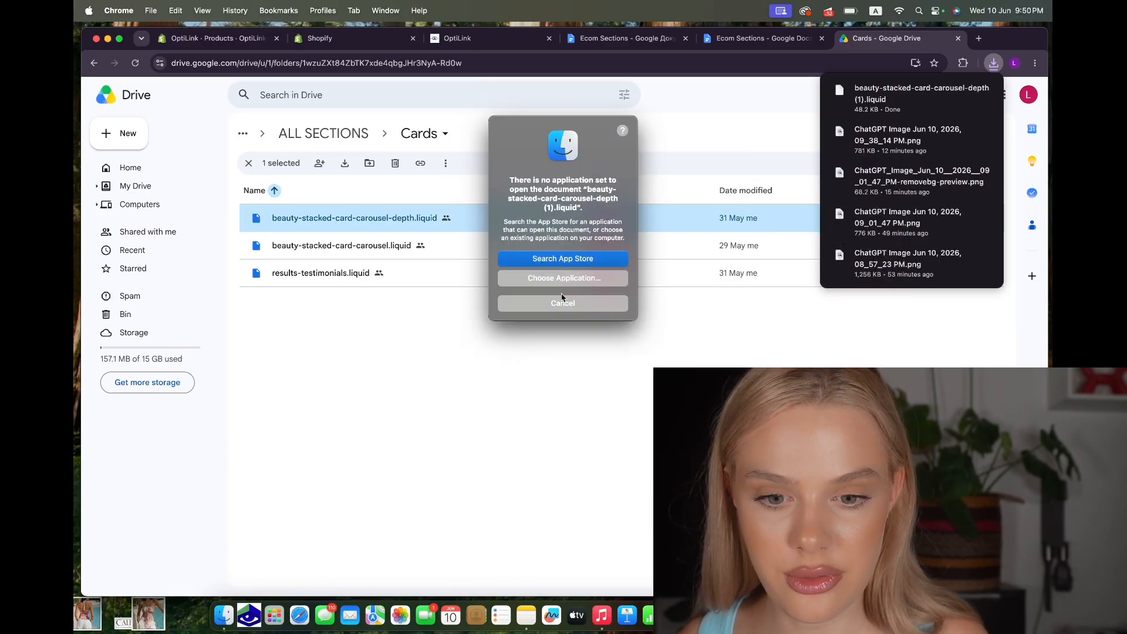
pyautogui.click(552, 260)
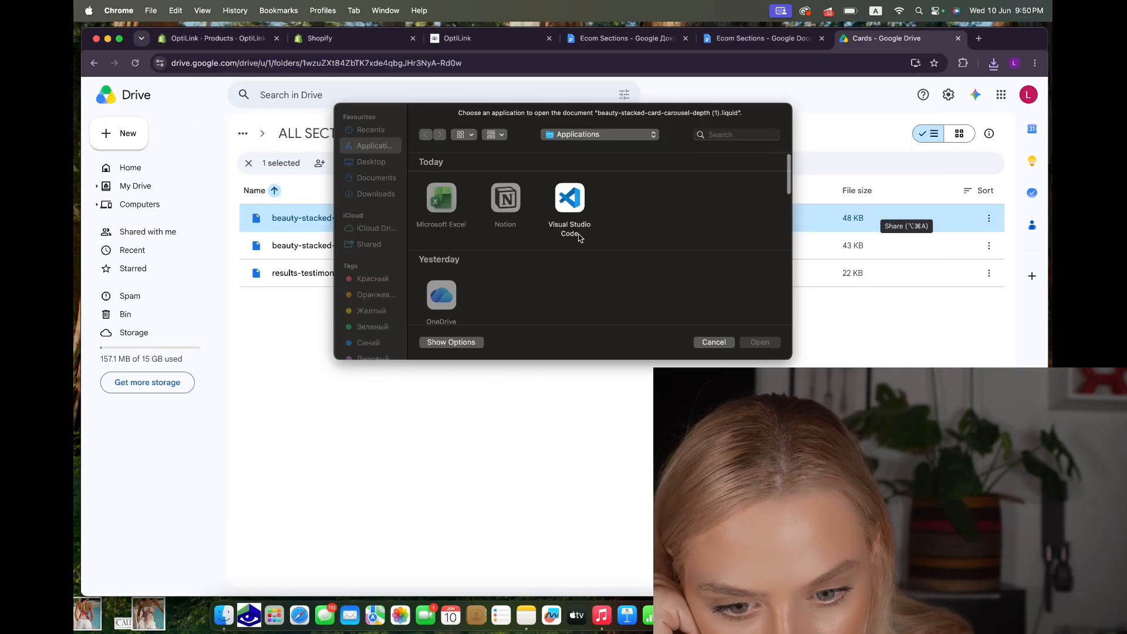
pyautogui.click(568, 199)
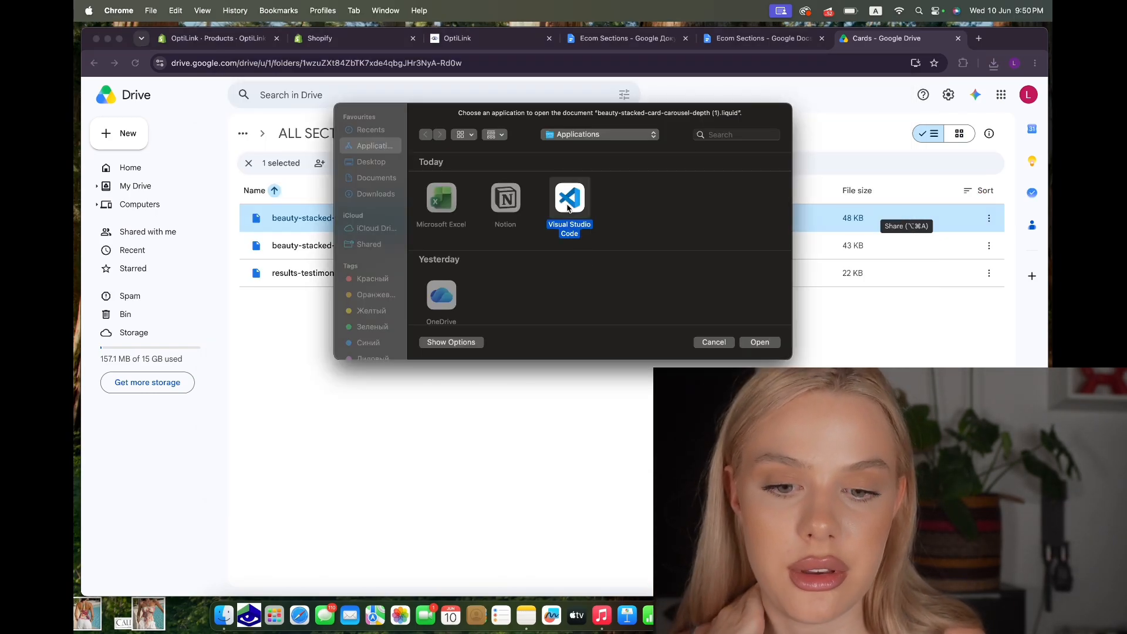
pyautogui.click(759, 342)
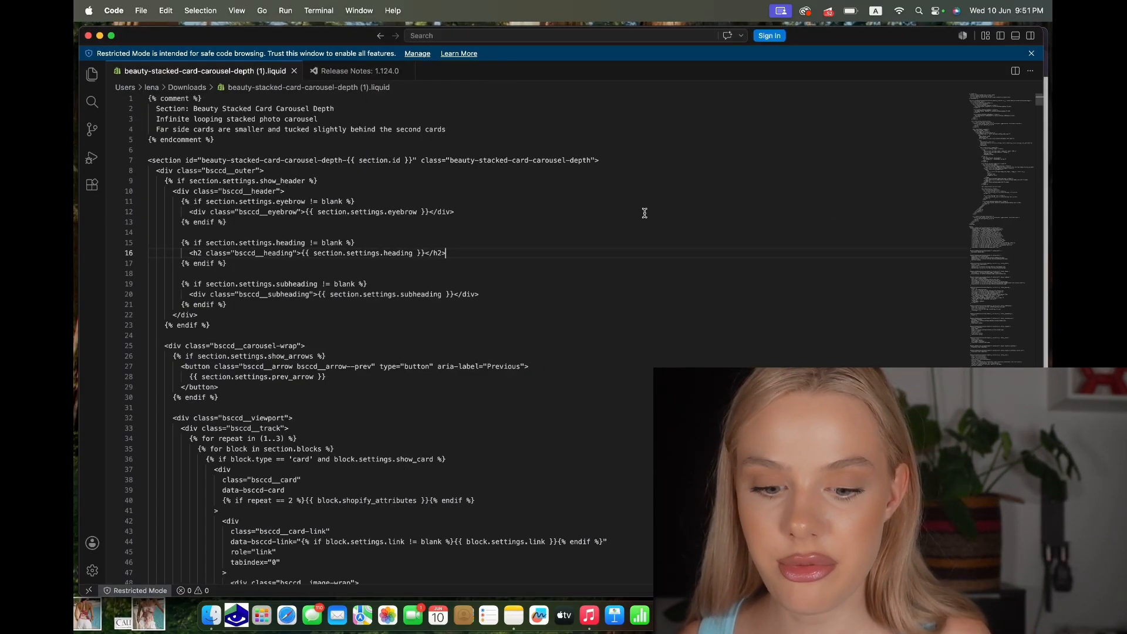
# Switch back to Chrome, view the Shopify theme code editor, and check the card2 file name in the Ecom Sections document.
pyautogui.hotkey('ctrl', 'Up')
pyautogui.click(381, 416)
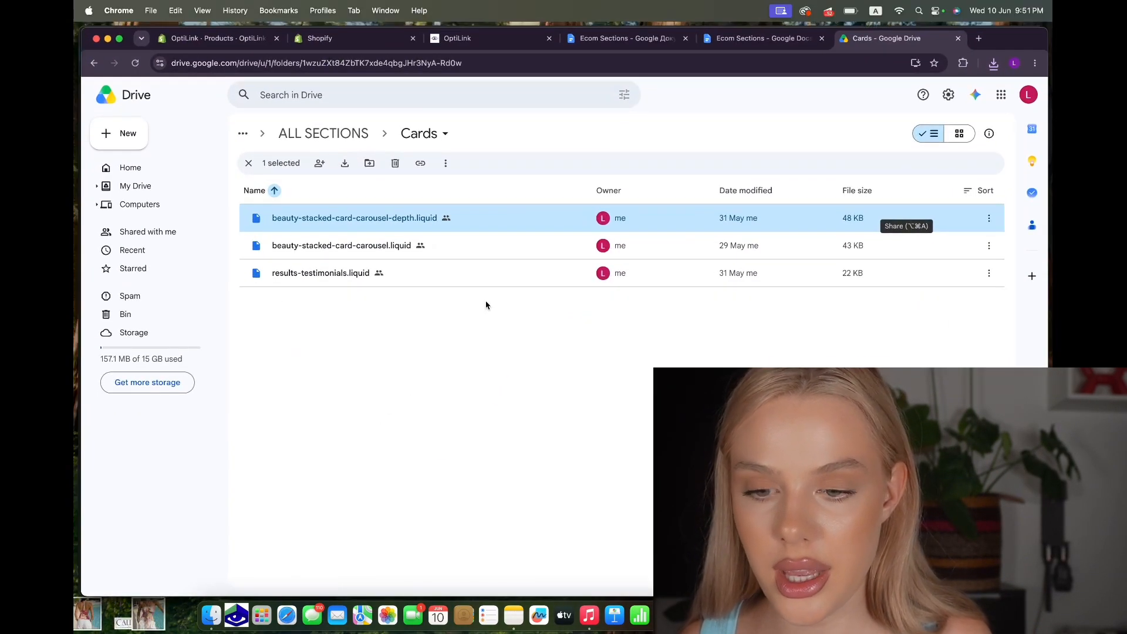
pyautogui.click(329, 38)
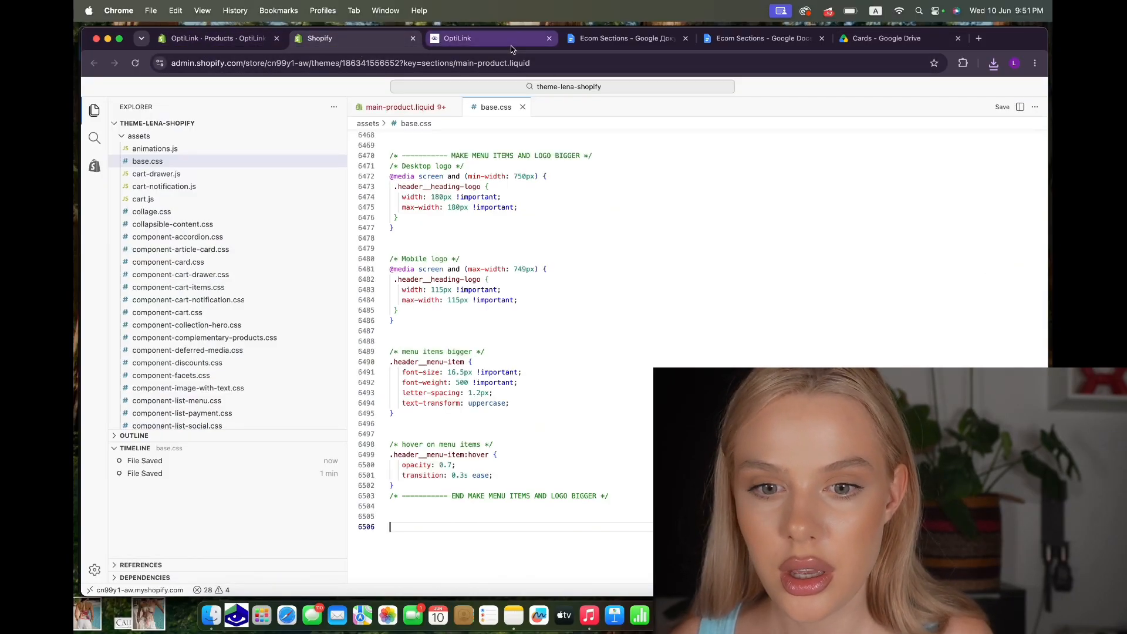
pyautogui.click(625, 38)
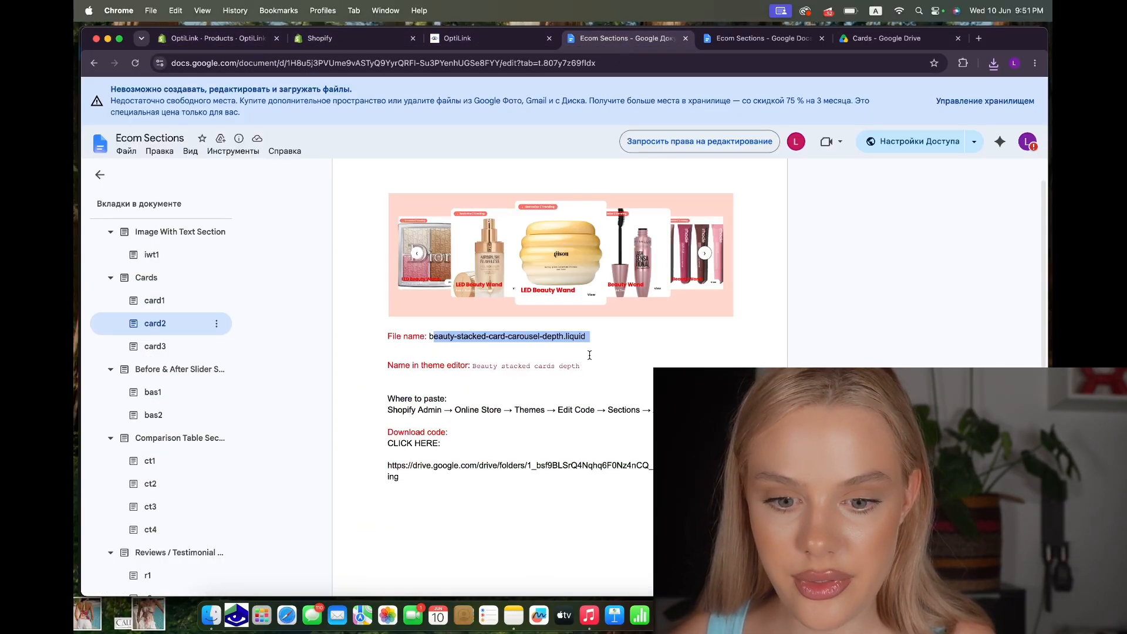
# Copy the card2 section's file name from the Ecom Sections document and create beauty-stacked-card-carousel-depth.liquid in the theme's sections folder.
pyautogui.moveTo(602, 338); pyautogui.dragTo(431, 337)
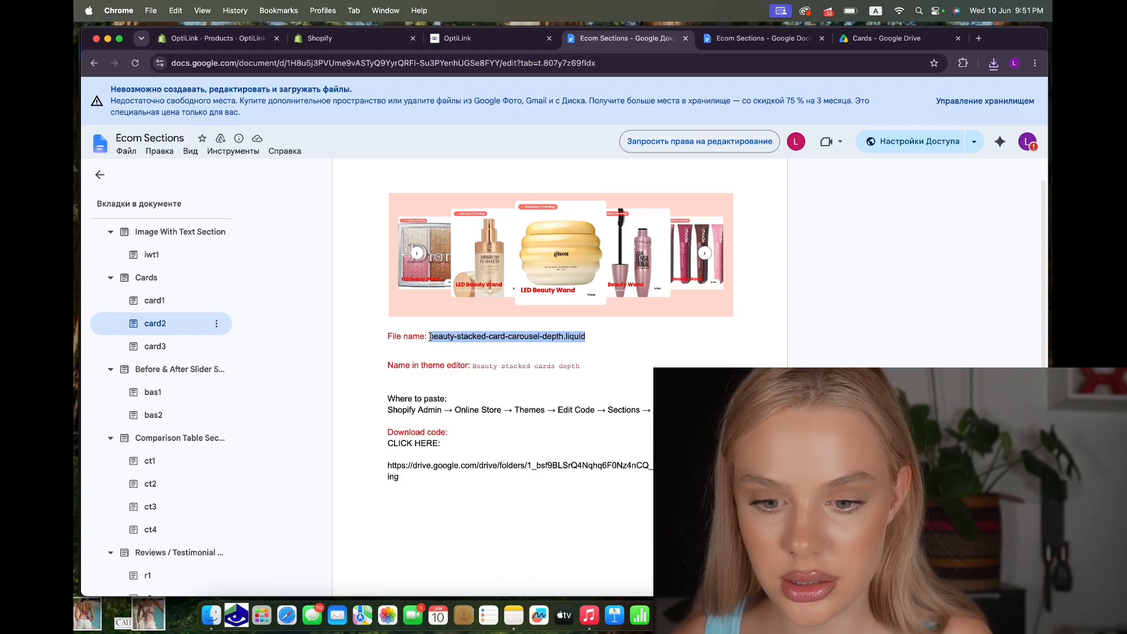
pyautogui.click(320, 42)
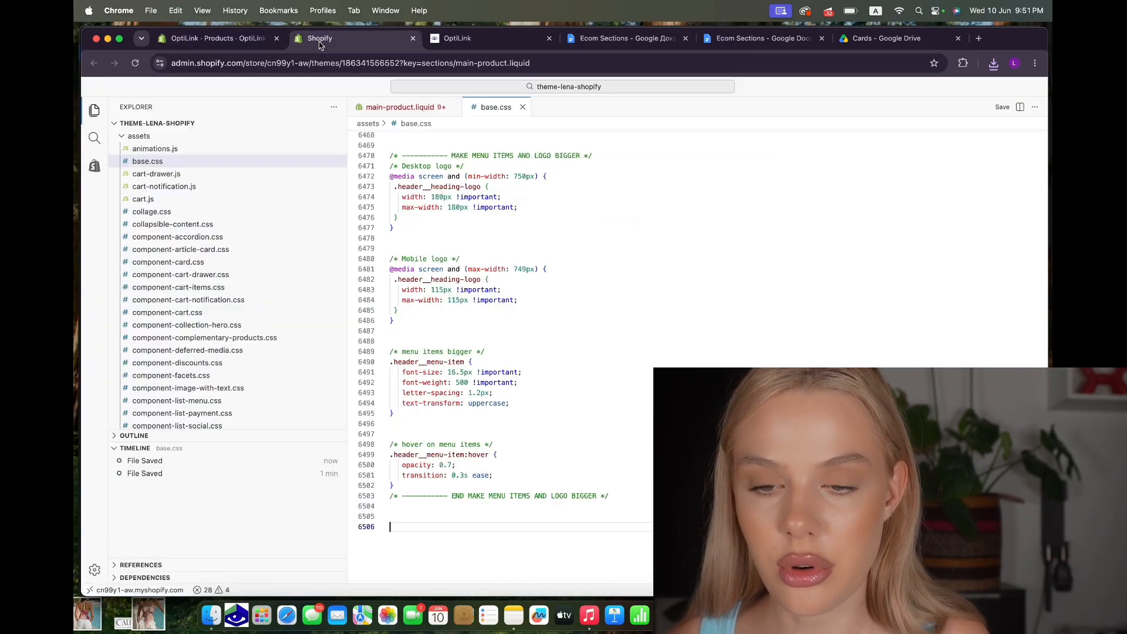
pyautogui.click(216, 41)
pyautogui.click(322, 45)
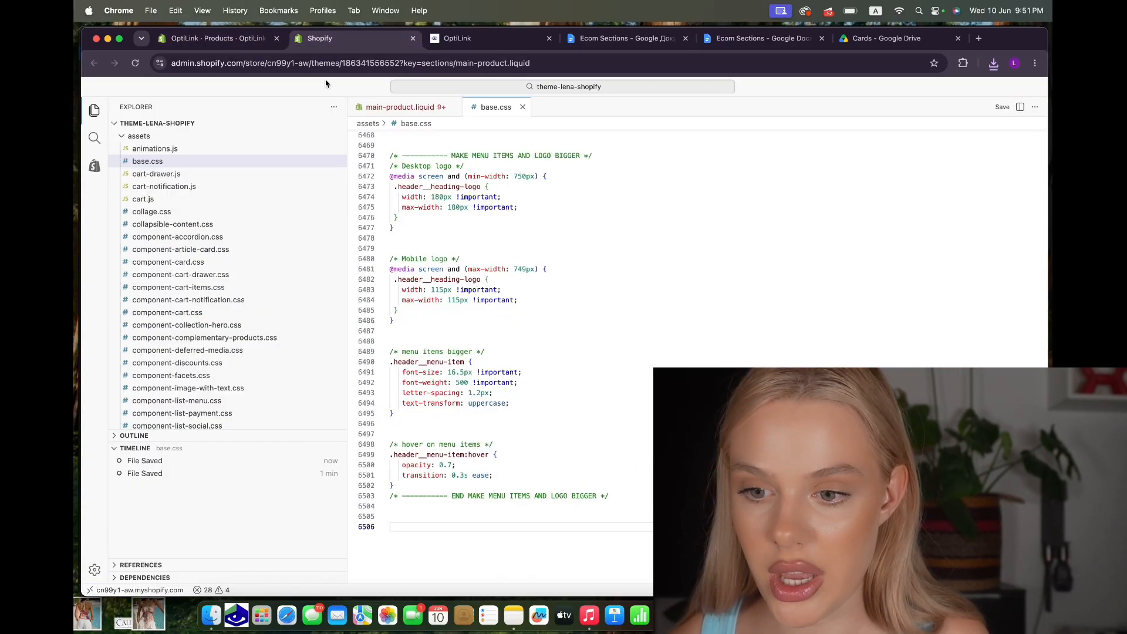
pyautogui.click(122, 136)
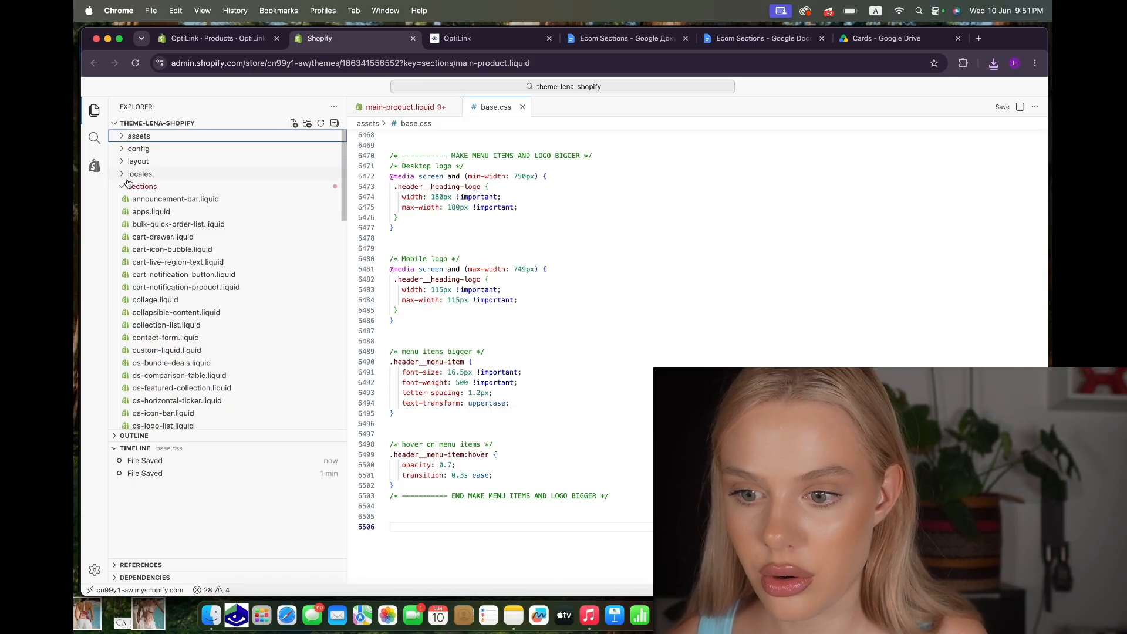
pyautogui.rightClick(147, 190)
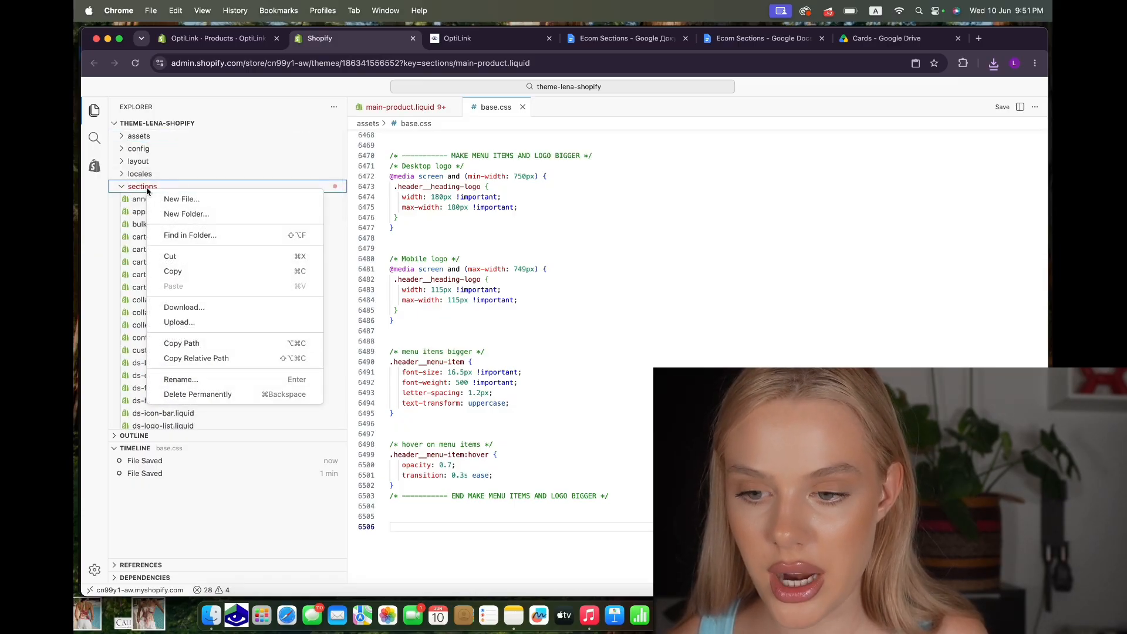
pyautogui.click(167, 199)
pyautogui.click(620, 175)
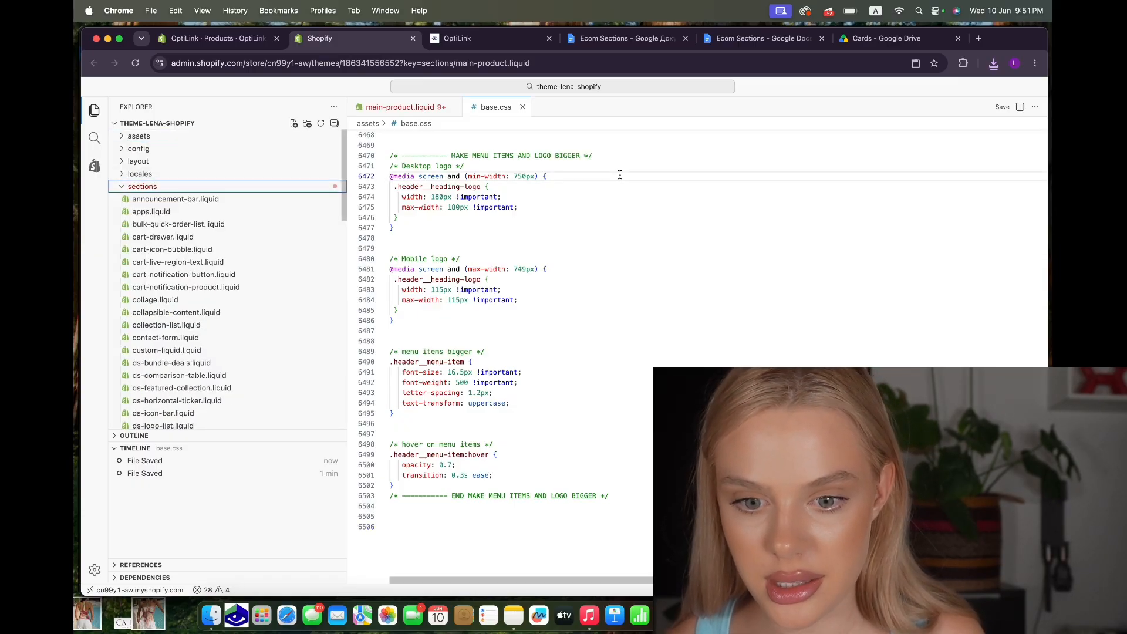
# Copy all code of the downloaded beauty-stacked-card-carousel-depth liquid file from VS Code into the new Shopify section file and save it.
pyautogui.hotkey('ctrl', 'Up')
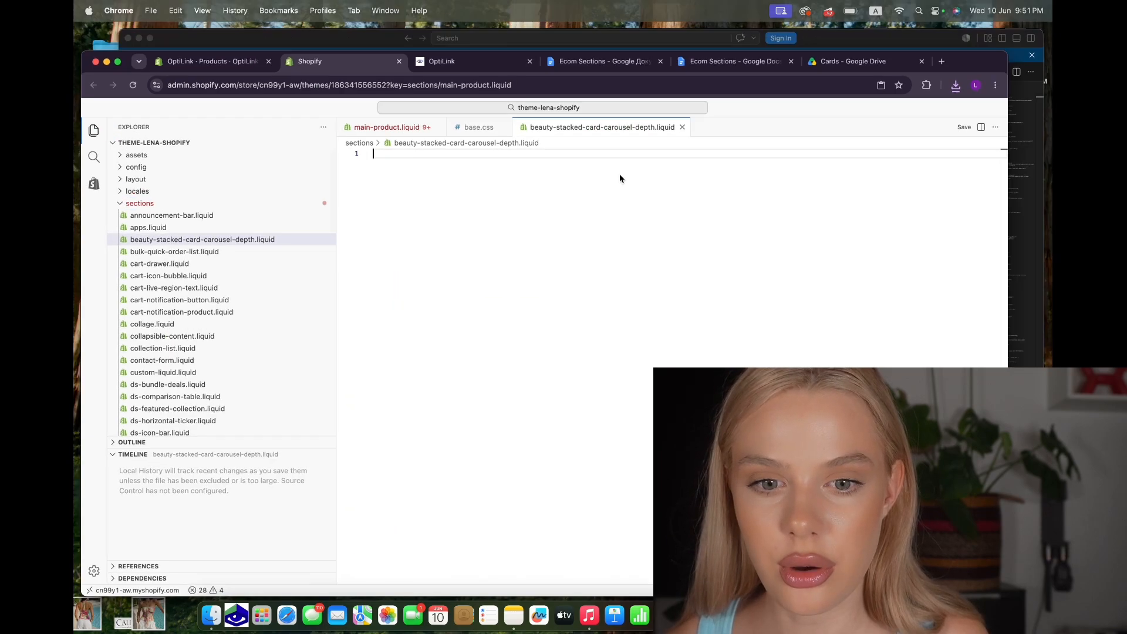
pyautogui.click(625, 189)
pyautogui.press('super+a')
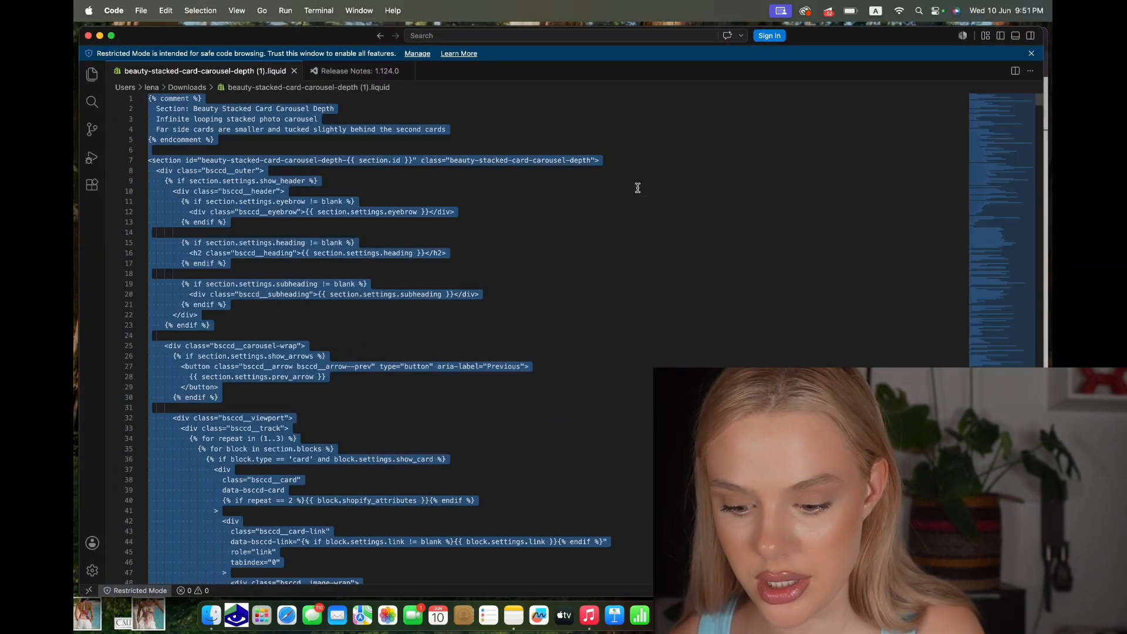
pyautogui.hotkey('ctrl', 'Up')
pyautogui.click(385, 382)
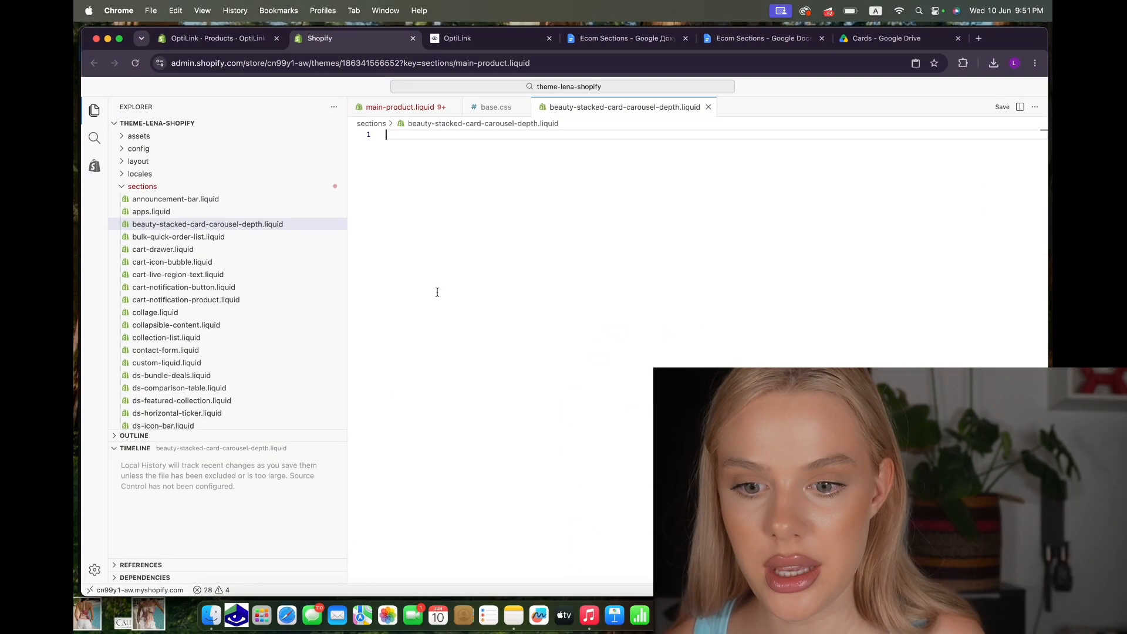
pyautogui.press('super+v')
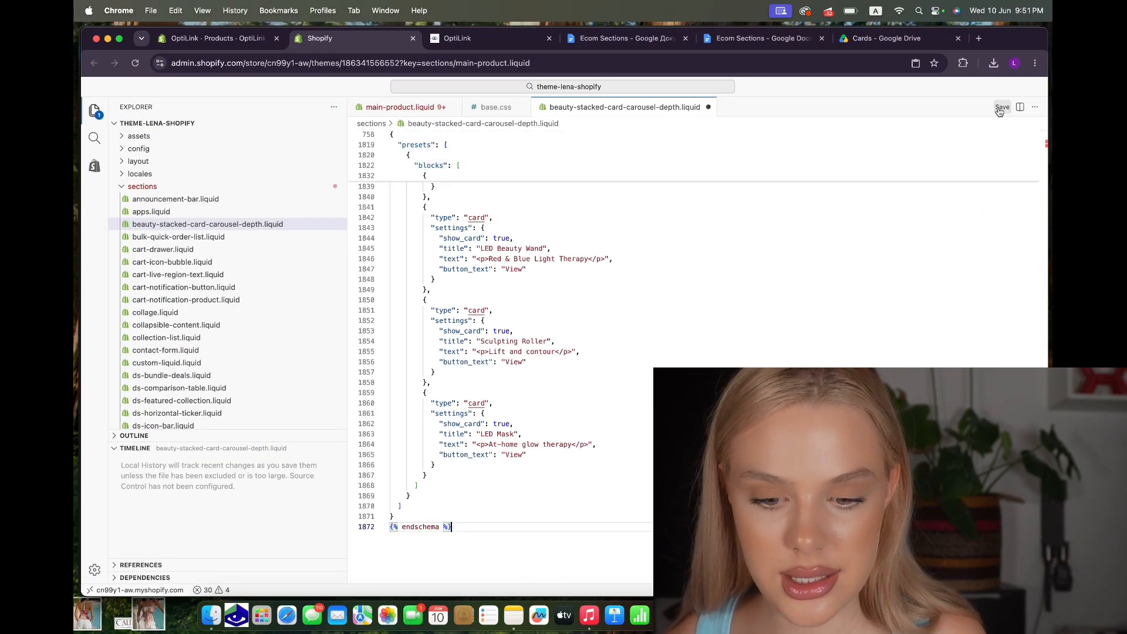
pyautogui.click(999, 109)
# Check the section's theme editor name in the Ecom Sections document, and reload the theme editor on the default product template.
pyautogui.click(625, 39)
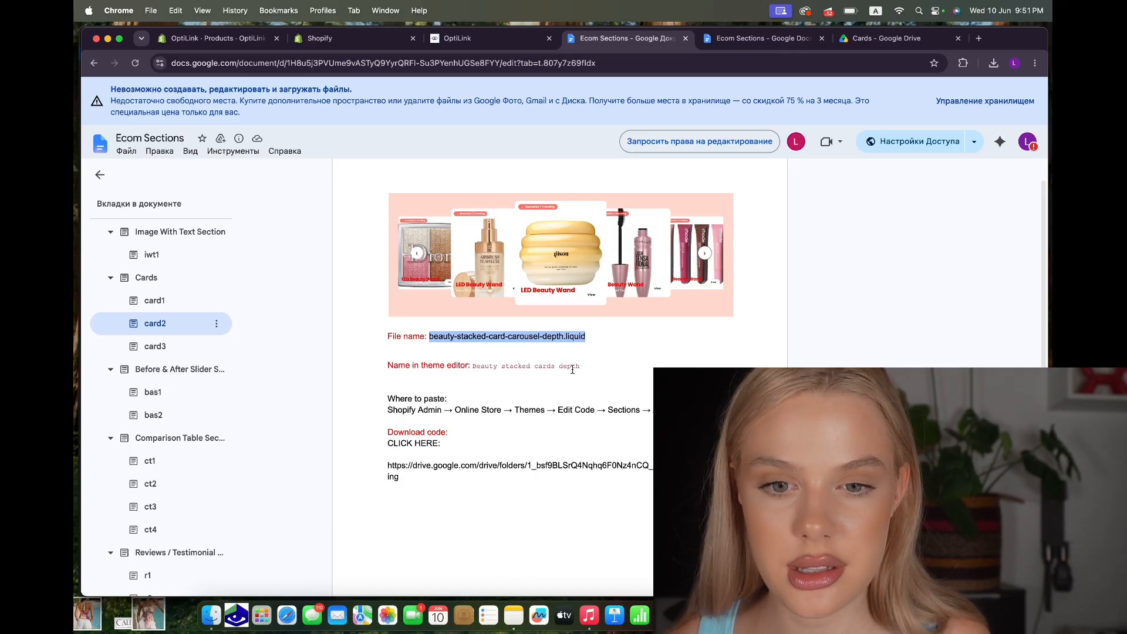
pyautogui.click(217, 38)
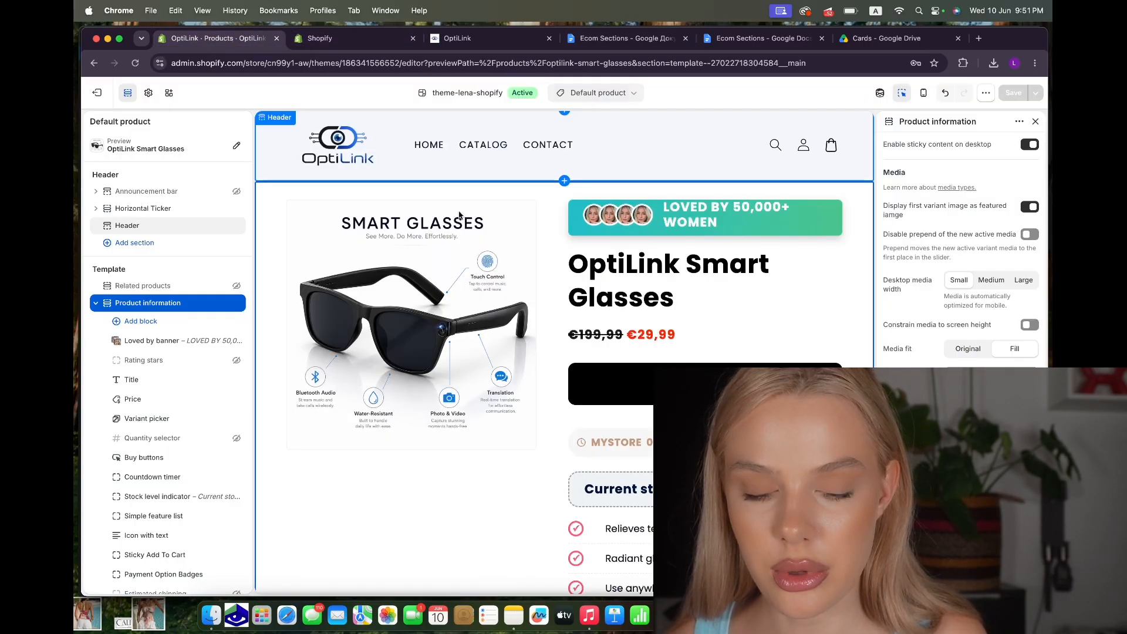
pyautogui.scroll(-5, 460, 215)
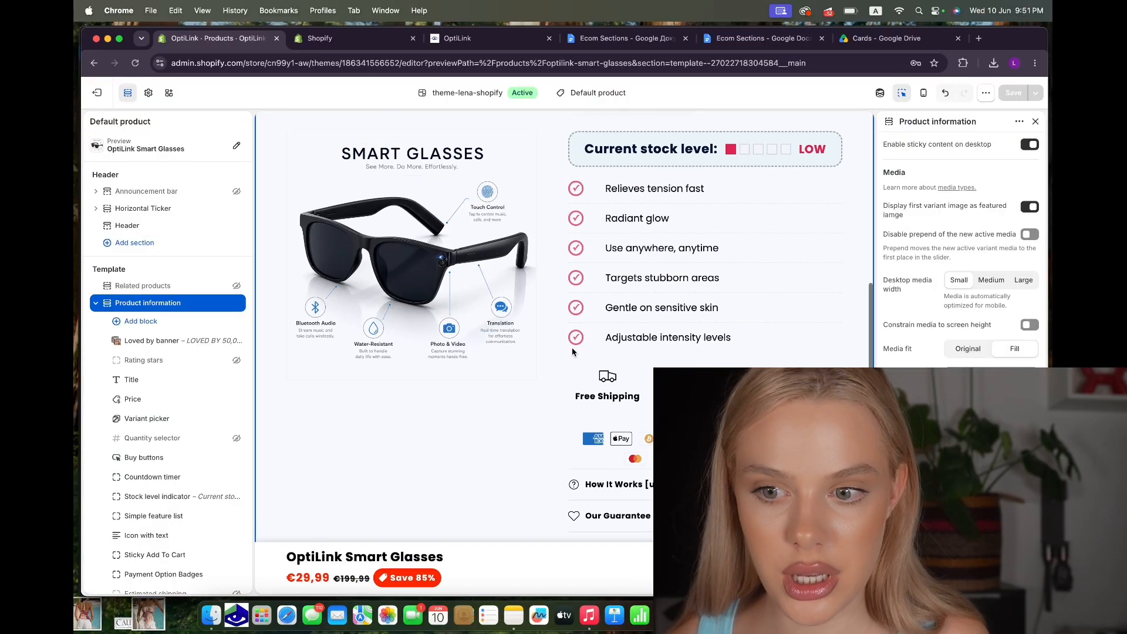
pyautogui.click(135, 63)
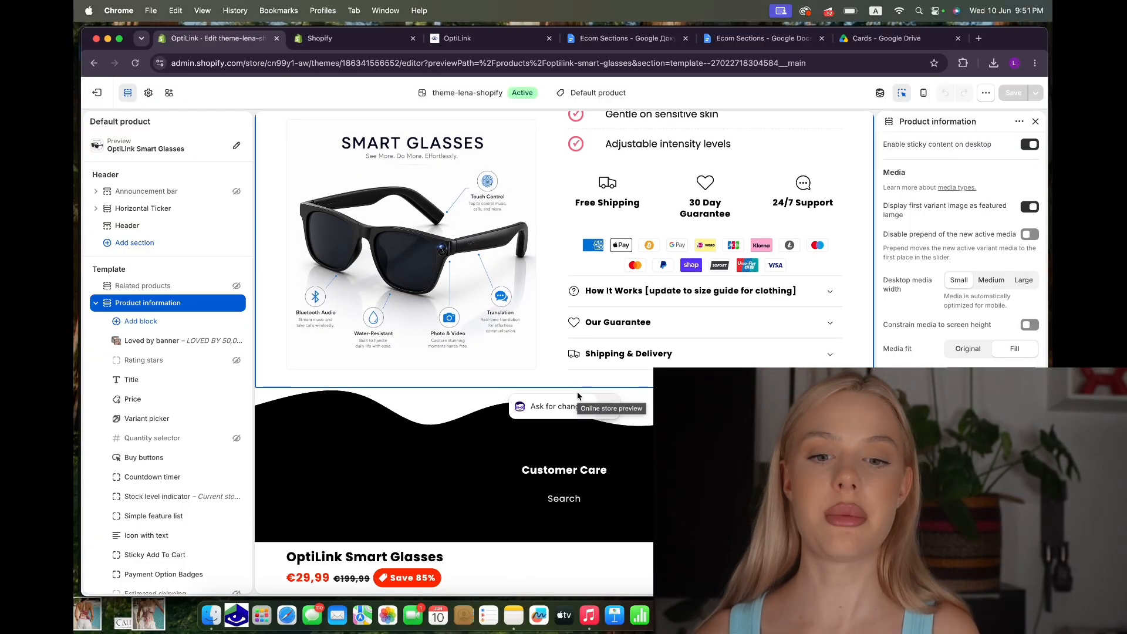
# Add the Beauty stacked cards depth section directly below Product information, save the template, and look through the section's settings.
pyautogui.click(95, 305)
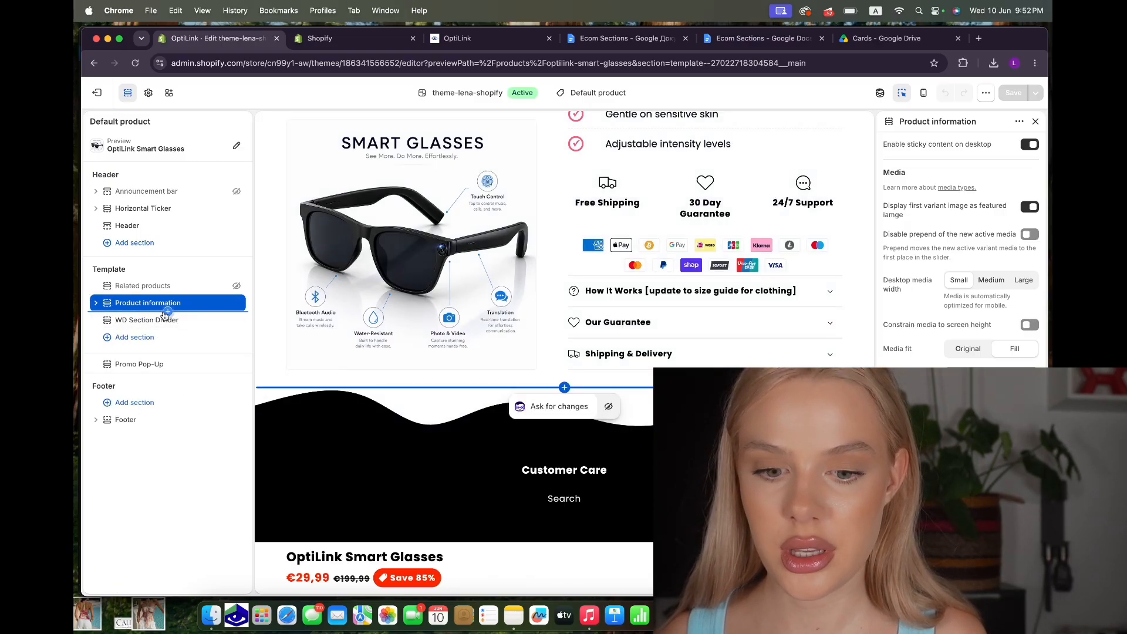
pyautogui.click(168, 313)
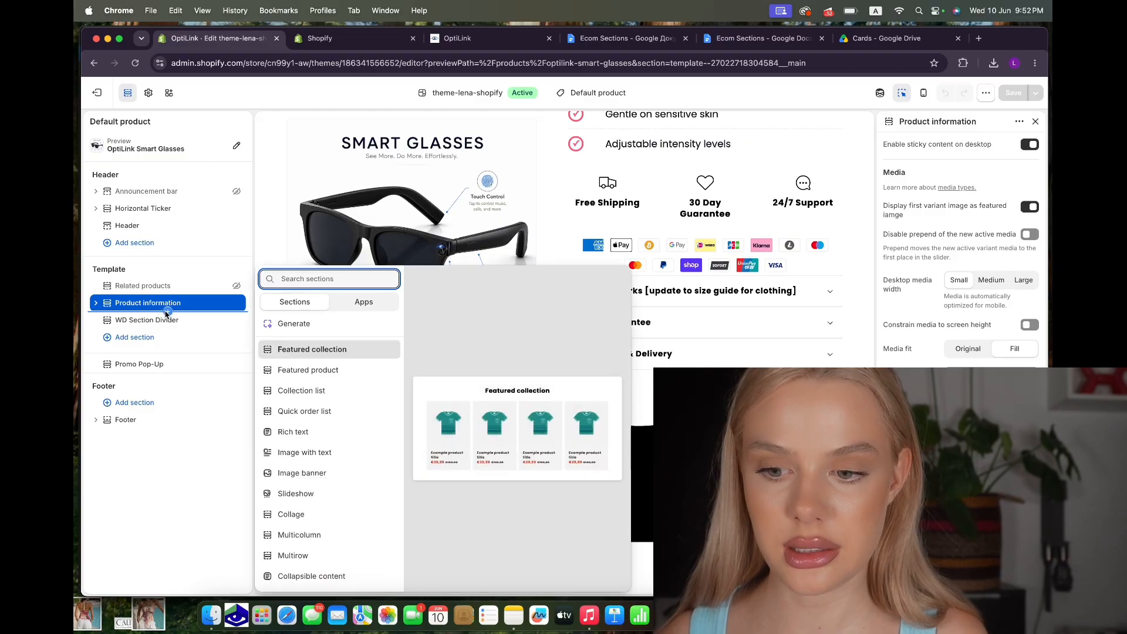
pyautogui.write('bea')
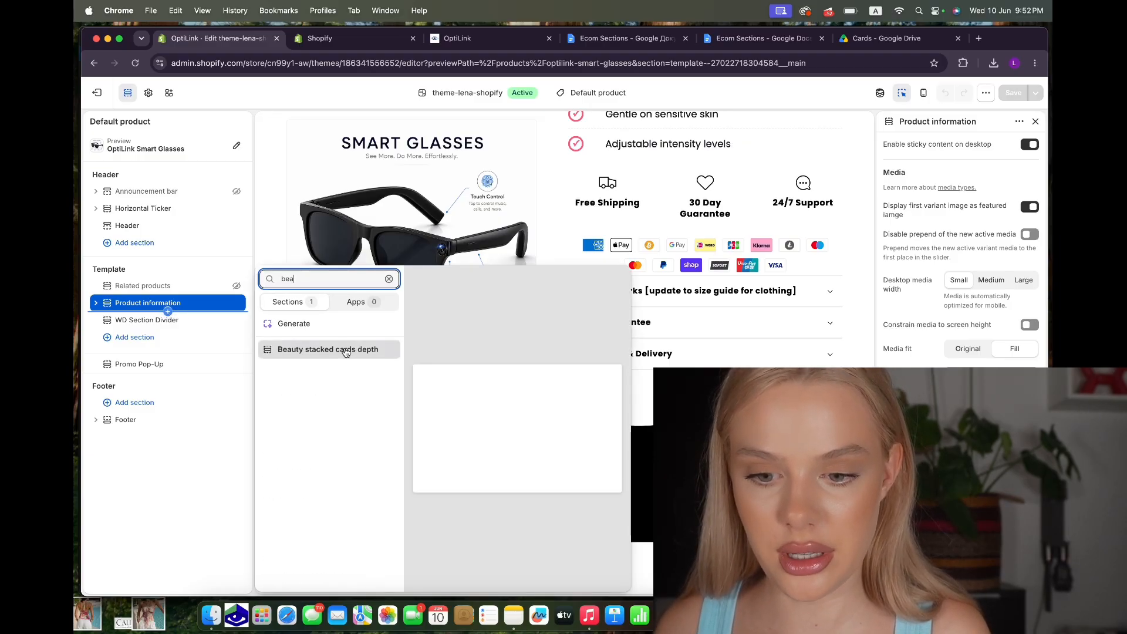
pyautogui.click(345, 350)
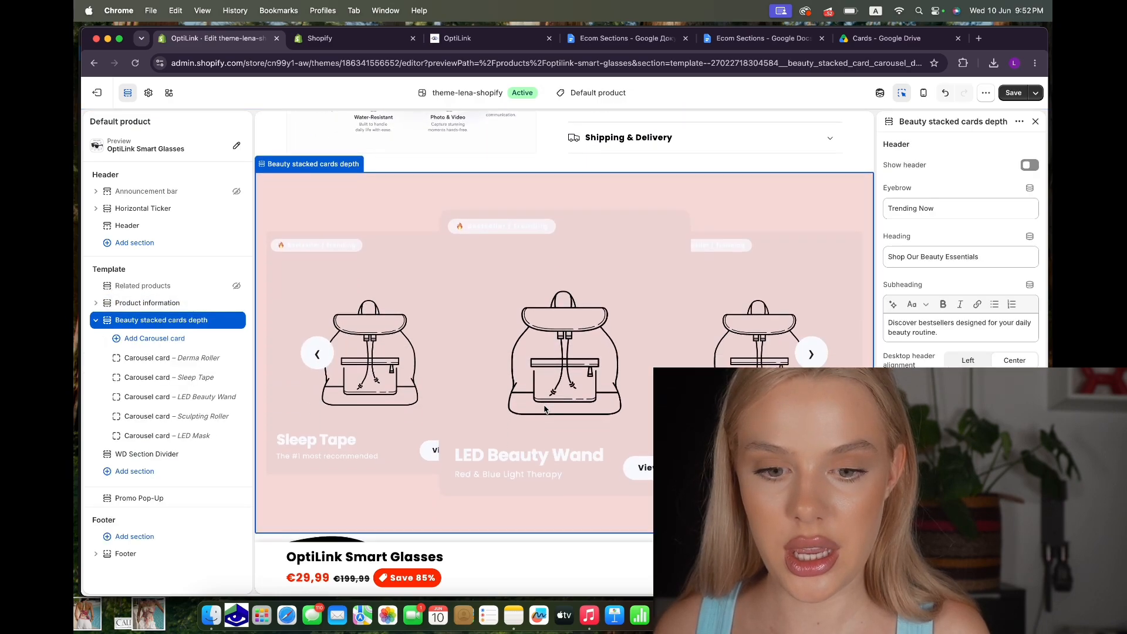
pyautogui.click(1009, 93)
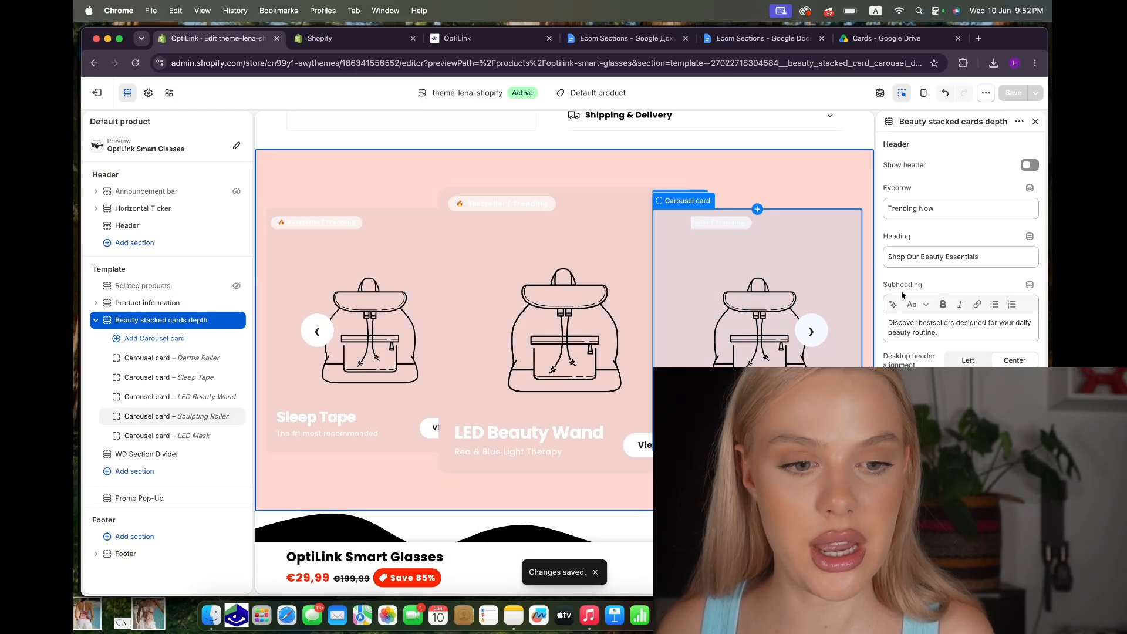
pyautogui.scroll(-5, 901, 291)
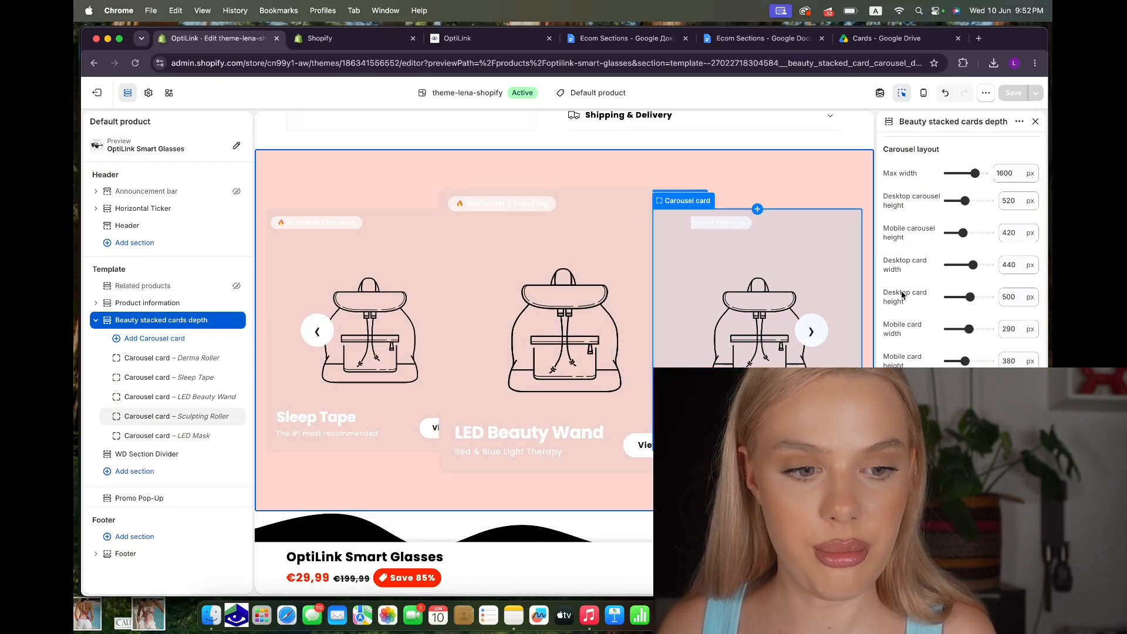
pyautogui.scroll(5, 902, 295)
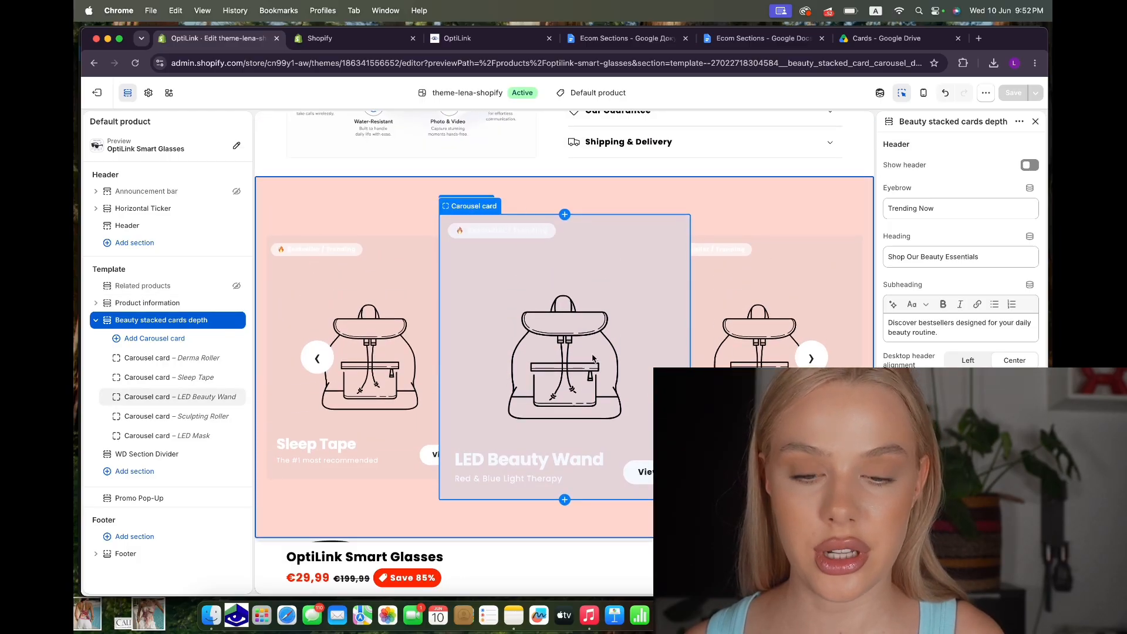
# Switch the theme editor to the home page, add the Beauty stacked cards depth section to the Footer group, and save.
pyautogui.click(608, 98)
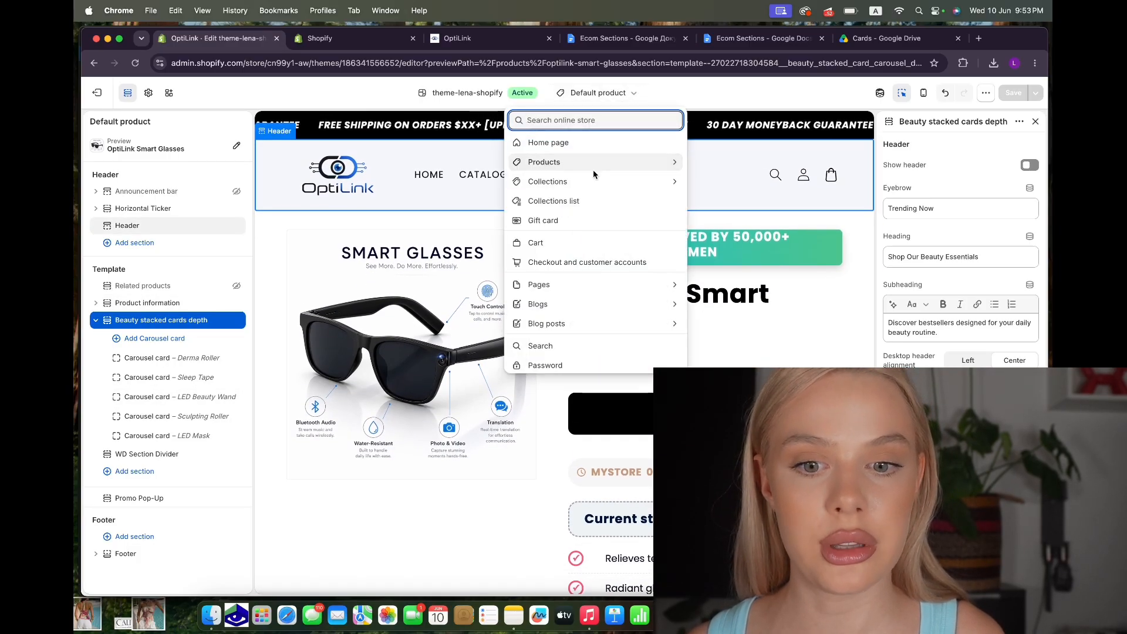
pyautogui.click(590, 143)
pyautogui.scroll(-6, 591, 391)
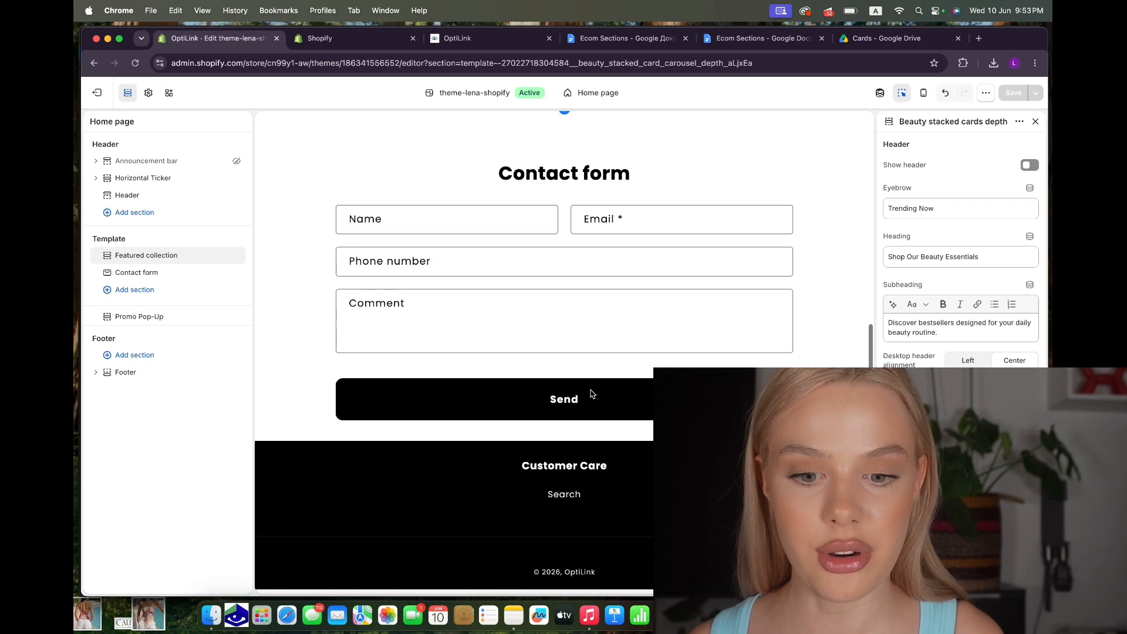
pyautogui.scroll(6, 591, 393)
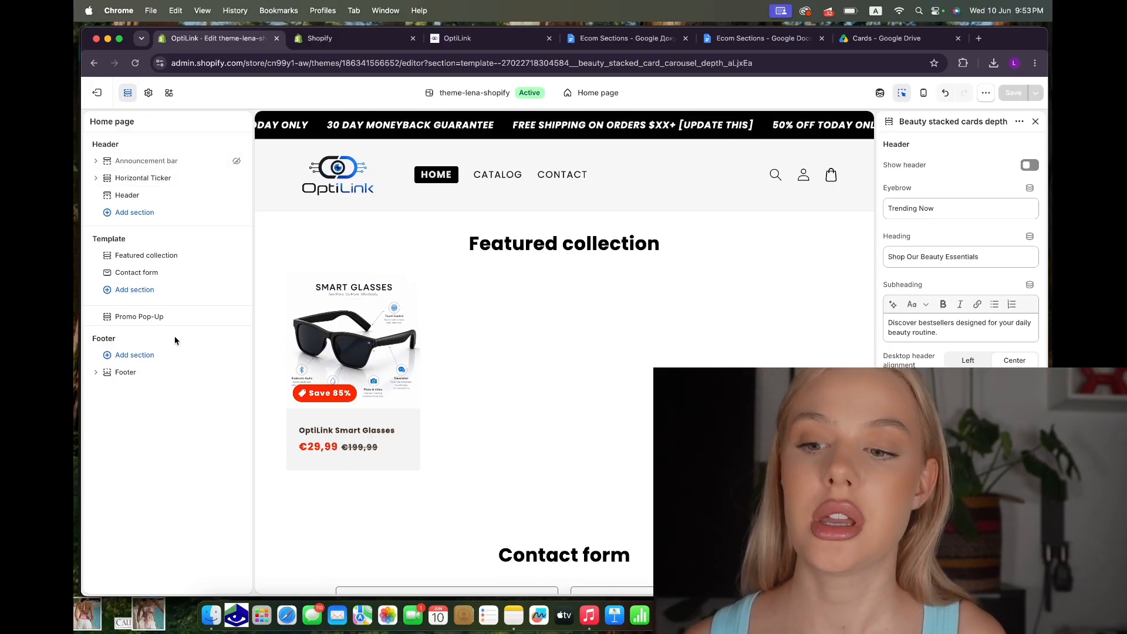
pyautogui.click(145, 360)
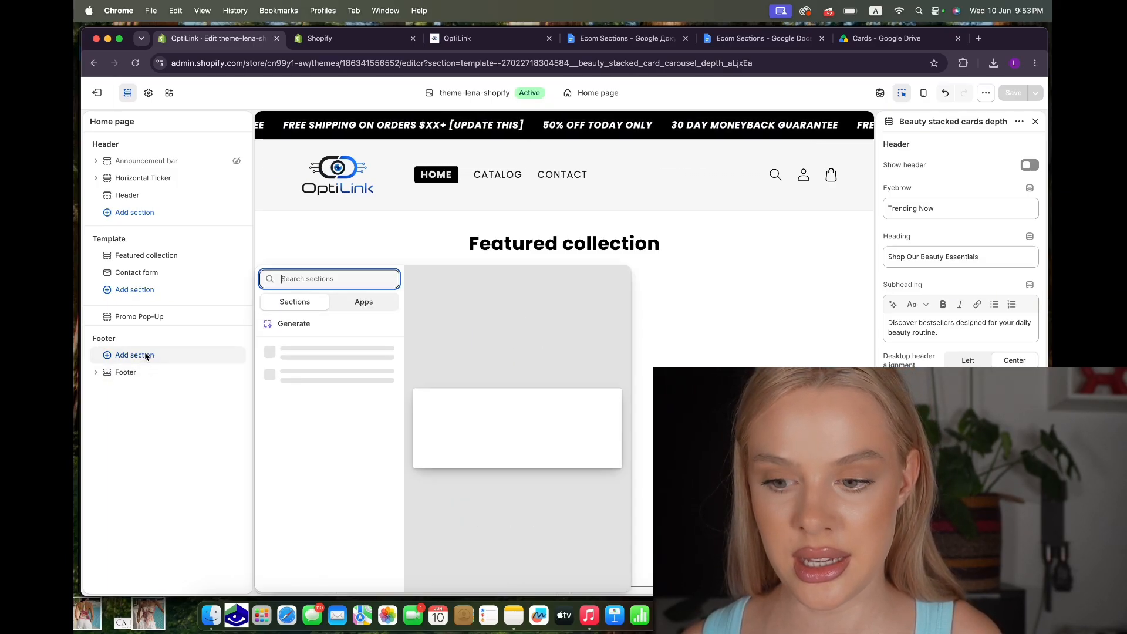
pyautogui.click(290, 391)
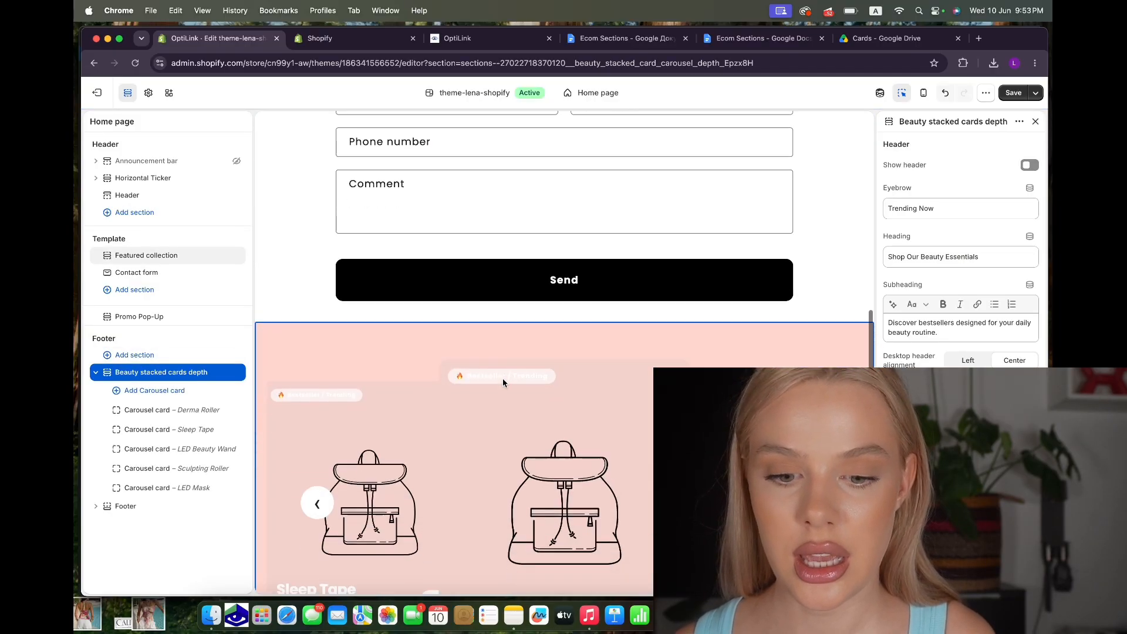
pyautogui.click(1016, 94)
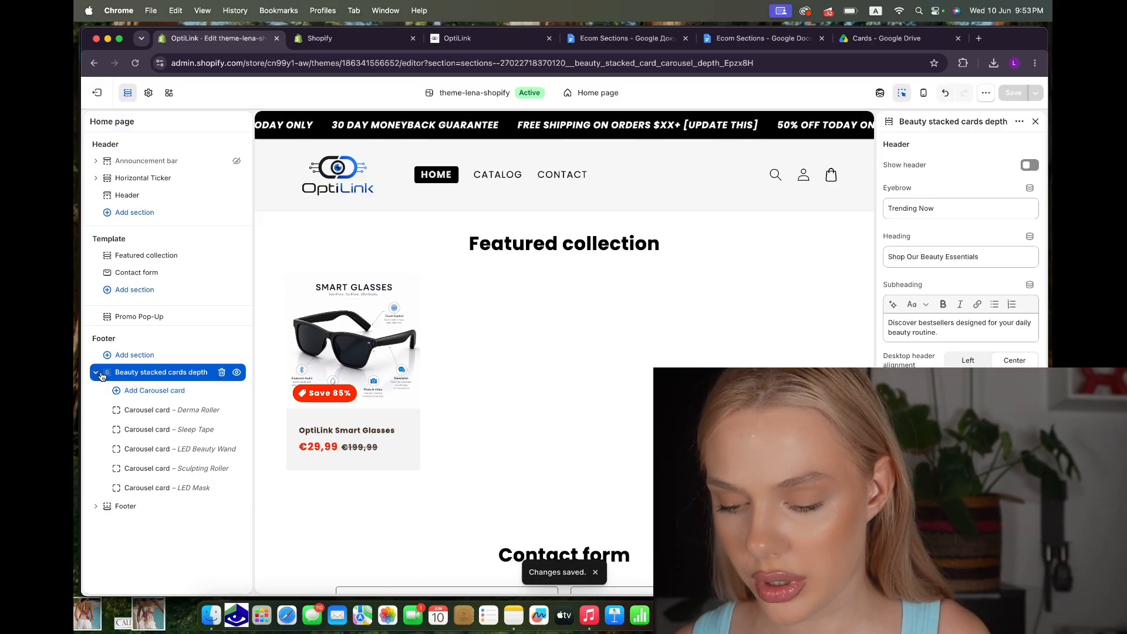
# Move the Beauty stacked cards depth section below the Footer section and back above it, and save the order.
pyautogui.moveTo(107, 374); pyautogui.dragTo(108, 434)
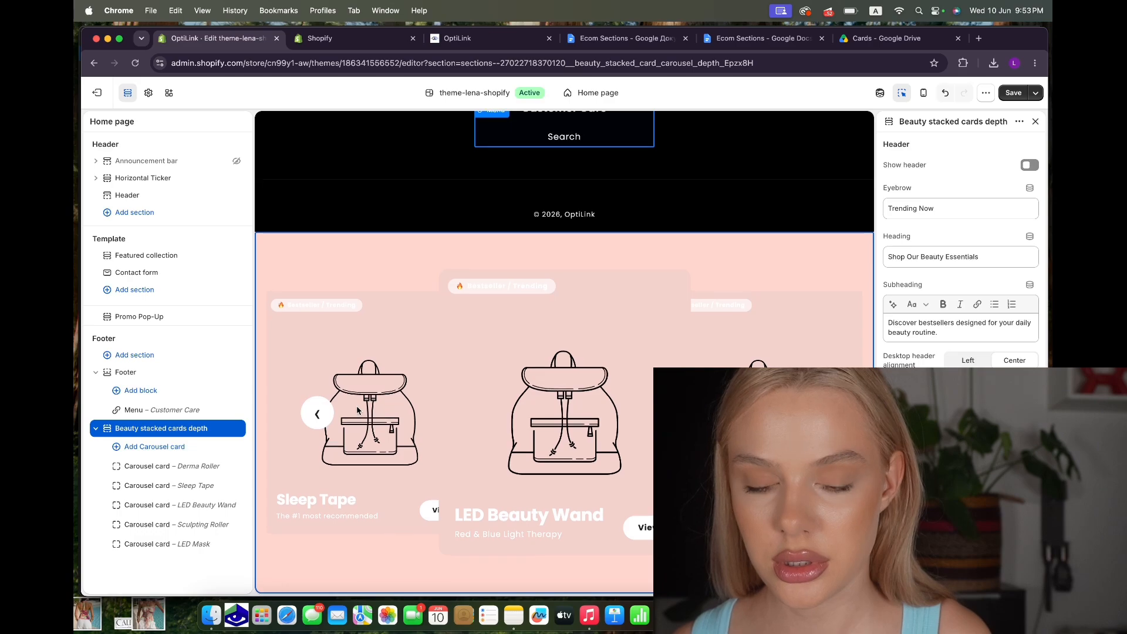
pyautogui.scroll(4, 358, 410)
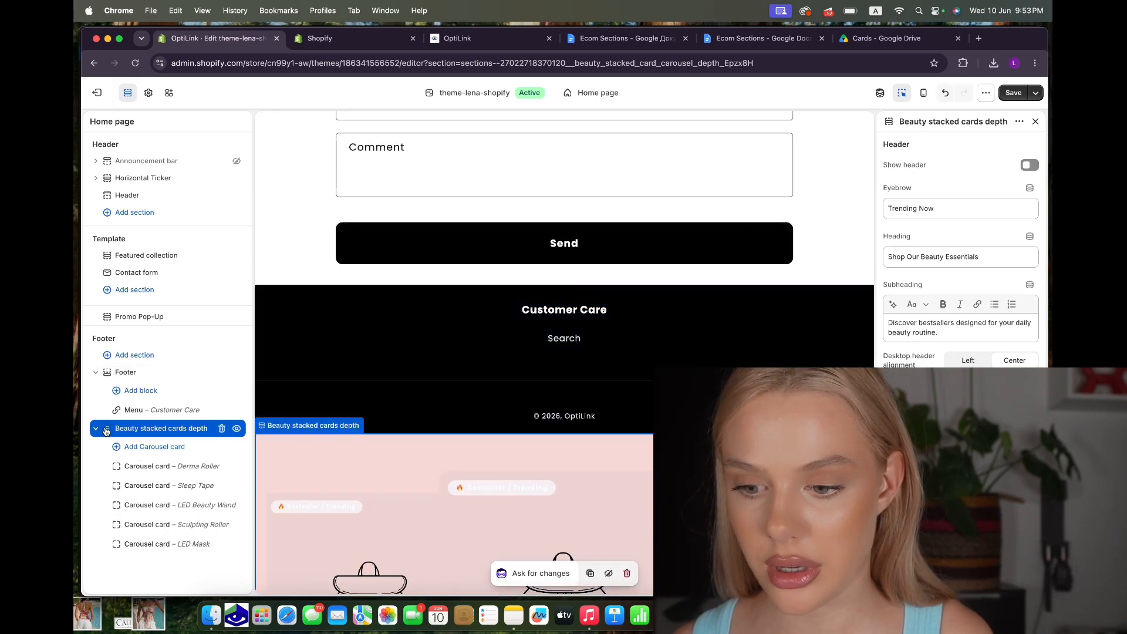
pyautogui.moveTo(106, 432); pyautogui.dragTo(108, 369)
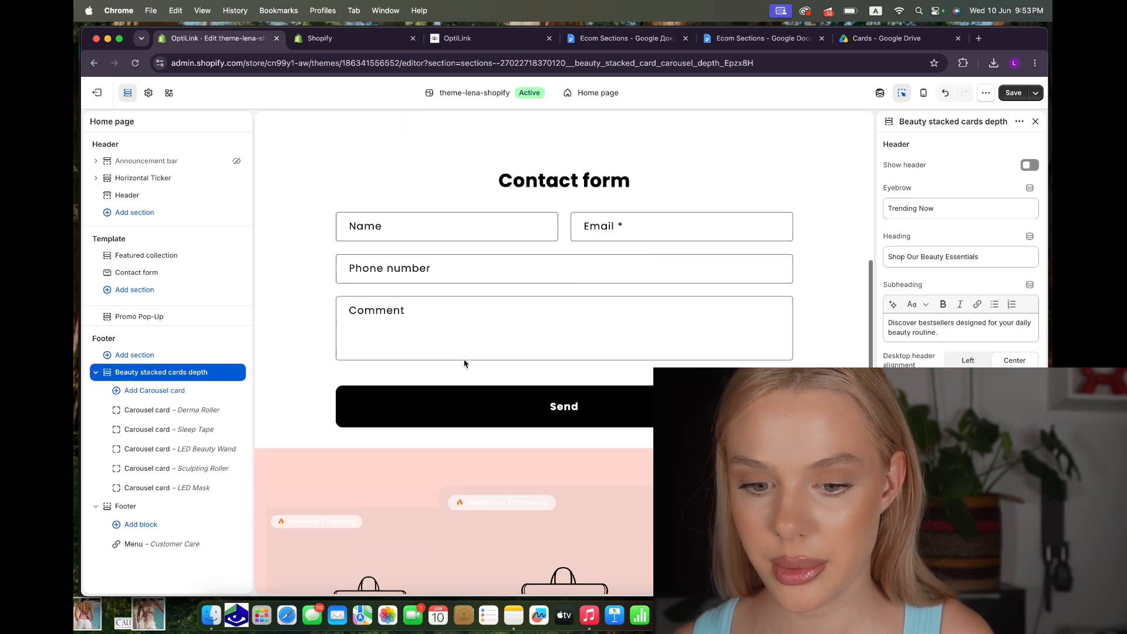
pyautogui.click(1018, 93)
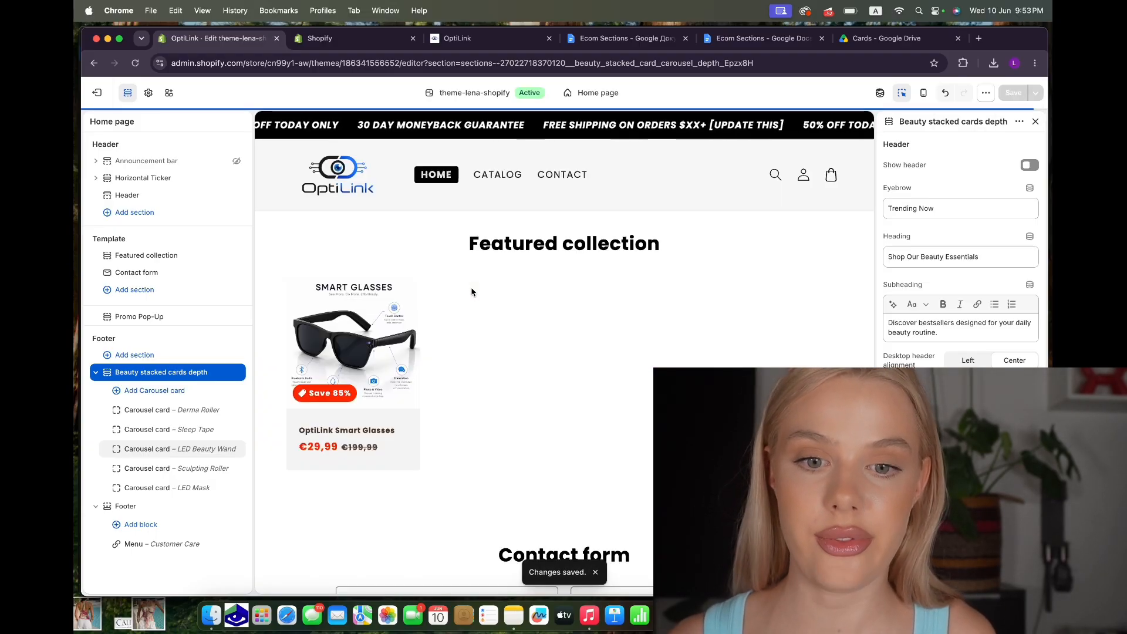
# Open the OptiLink Smart Glasses product page in the editor and remove the Beauty stacked cards depth section from its template.
pyautogui.click(347, 328)
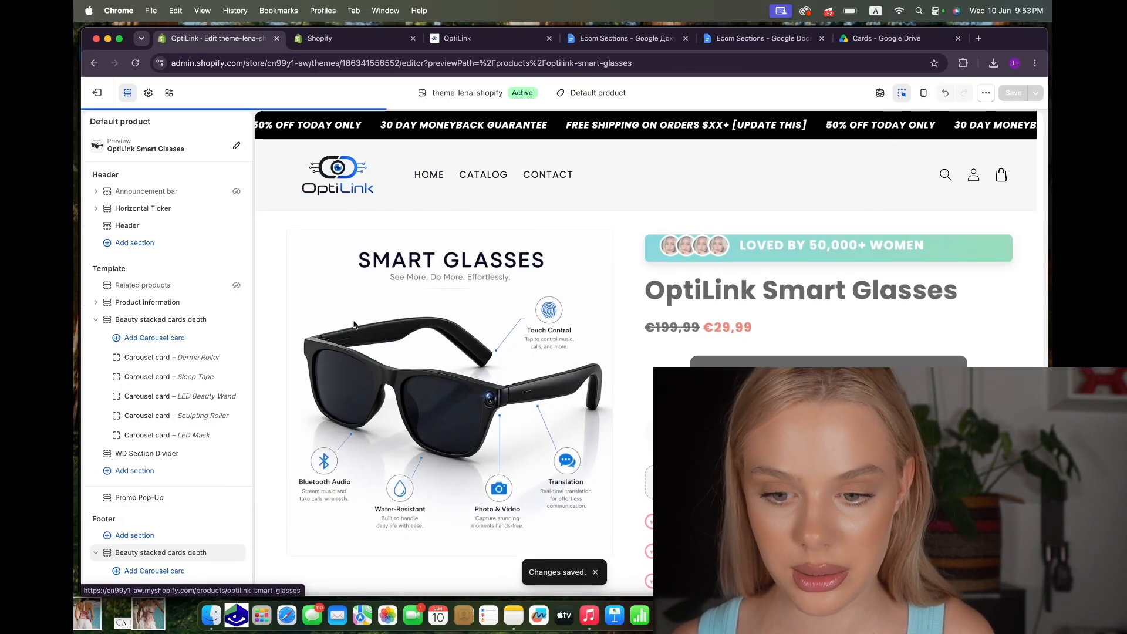
pyautogui.scroll(-15, 454, 435)
pyautogui.scroll(-5, 455, 435)
pyautogui.scroll(10, 455, 436)
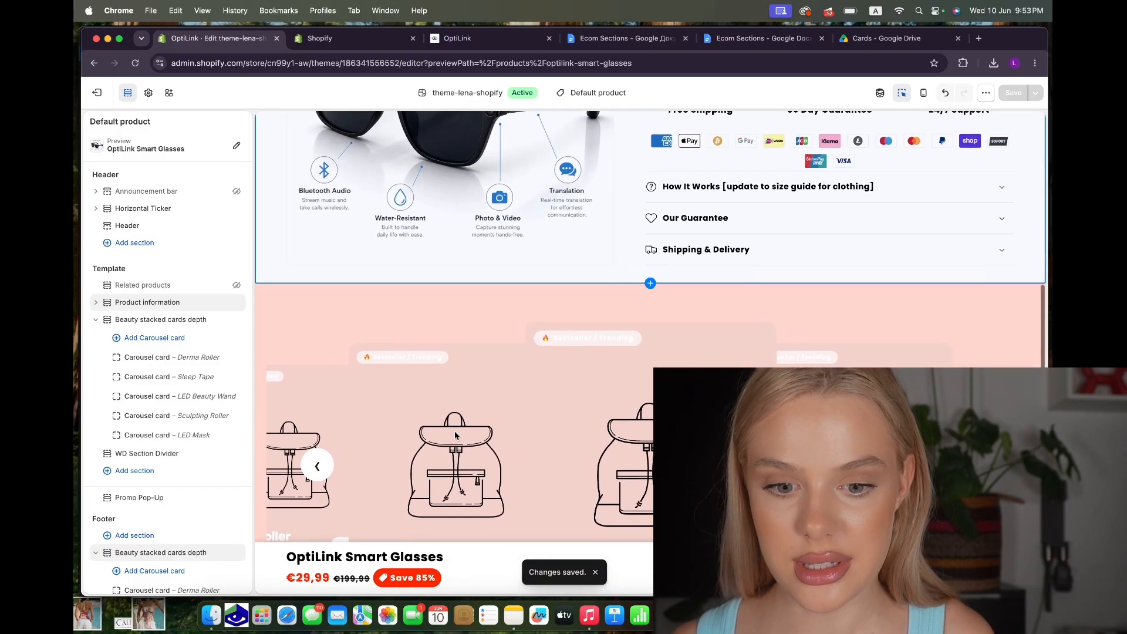
pyautogui.scroll(-3, 454, 435)
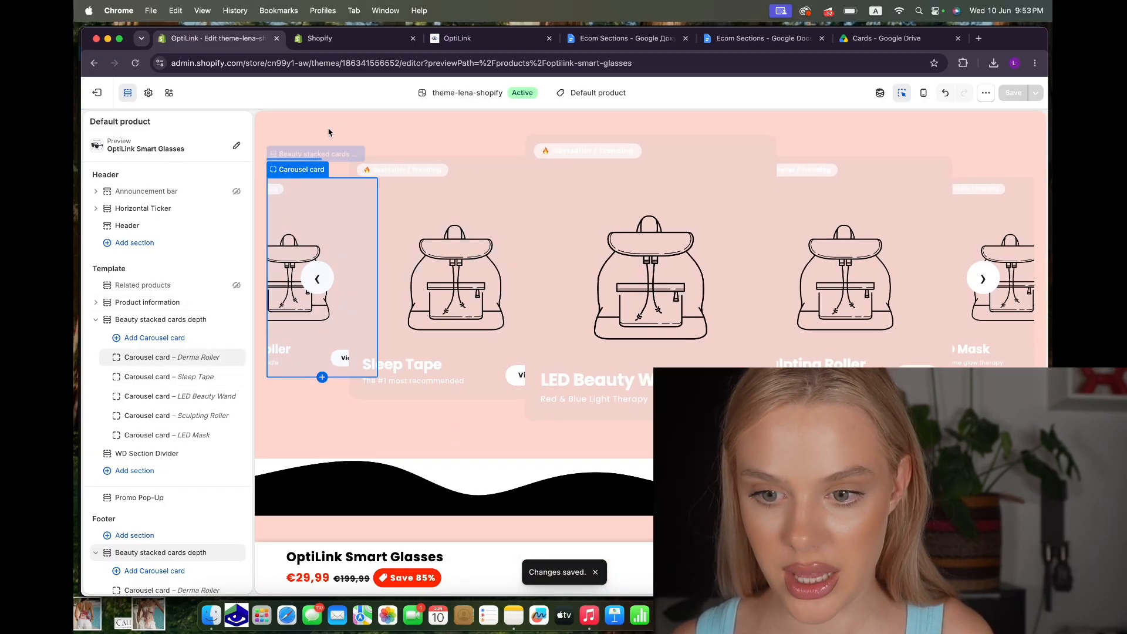
pyautogui.click(221, 319)
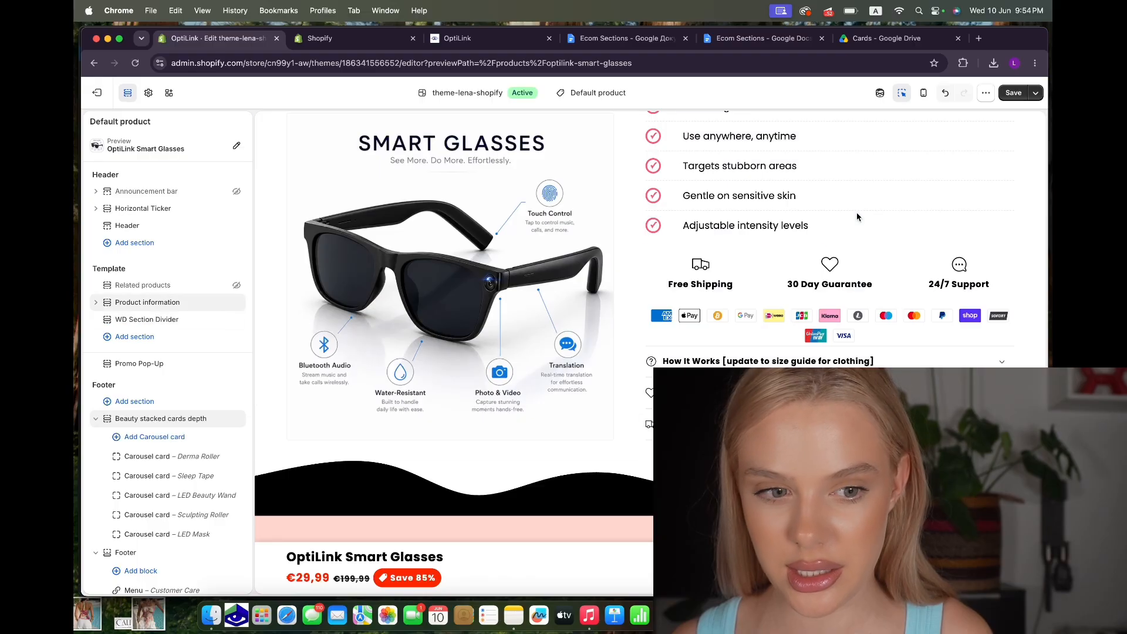
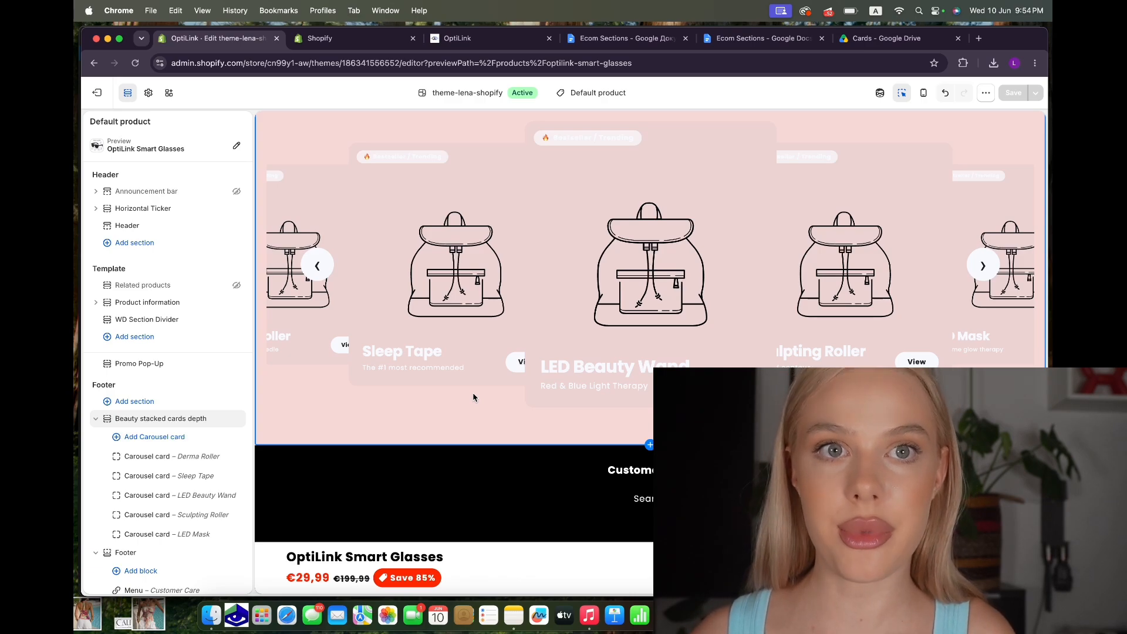
# Create a new product template named "glasses 2" based on Default product.
pyautogui.click(588, 93)
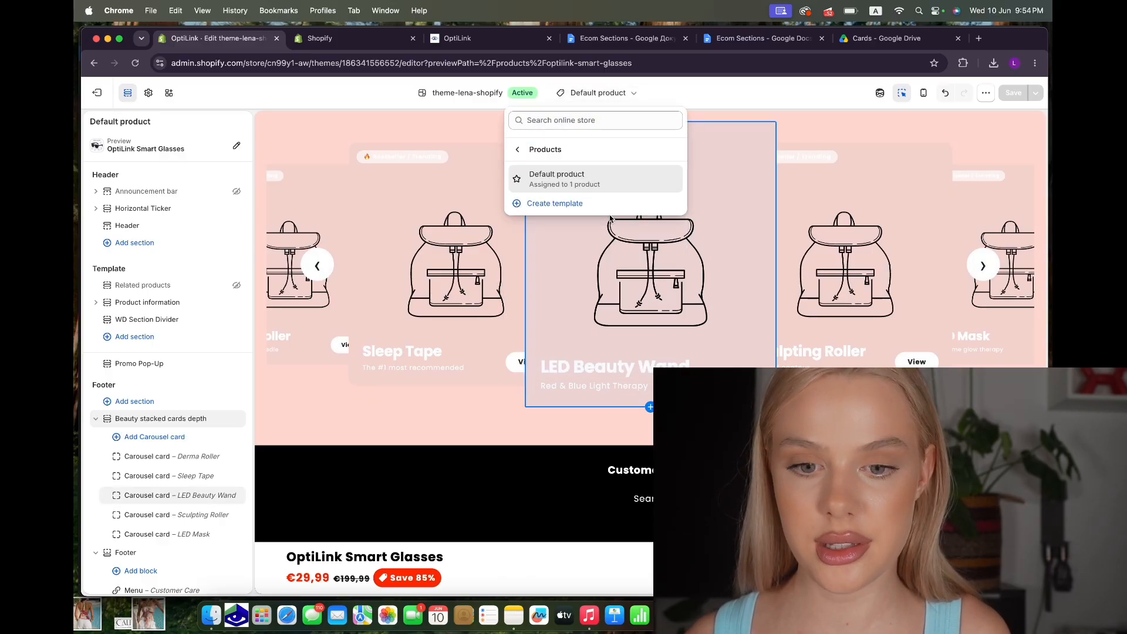
pyautogui.click(583, 204)
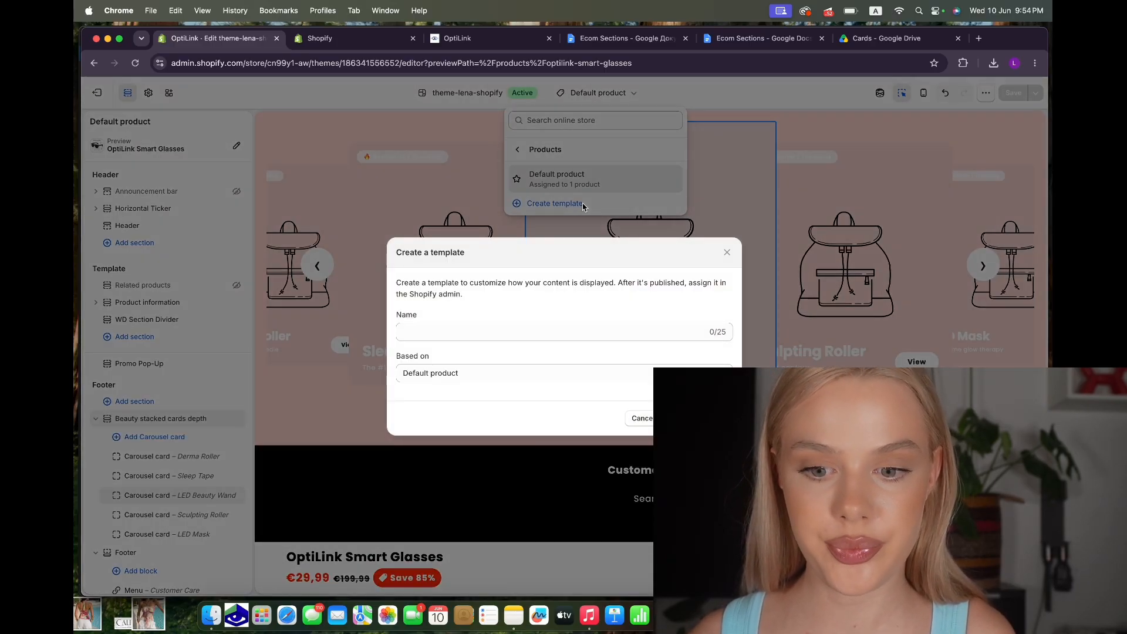
pyautogui.click(469, 334)
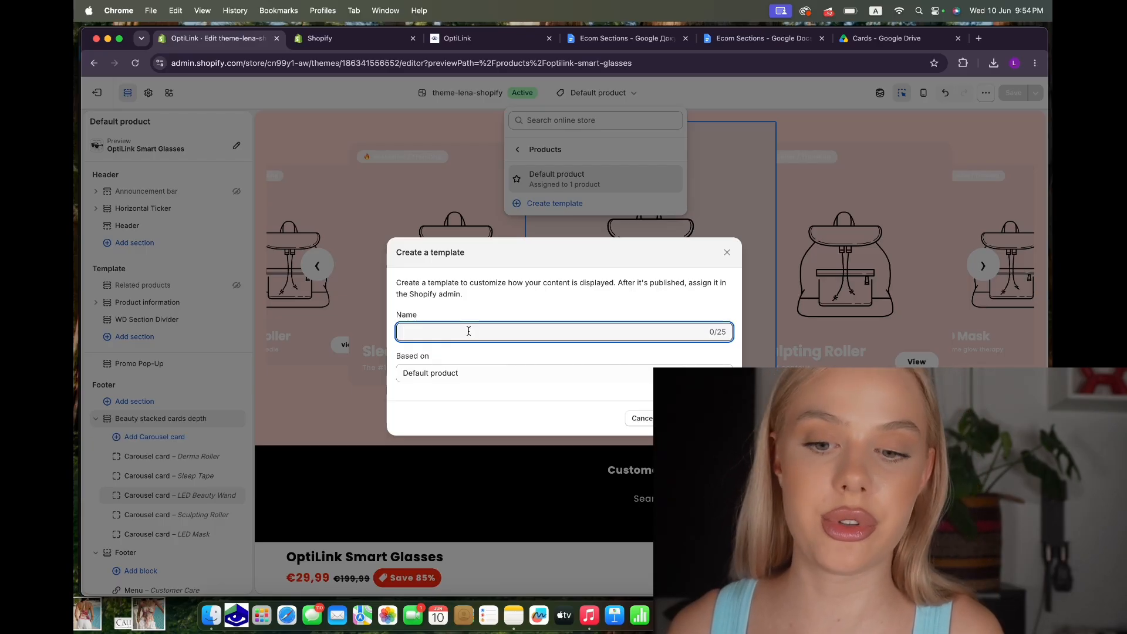
pyautogui.write('glass')
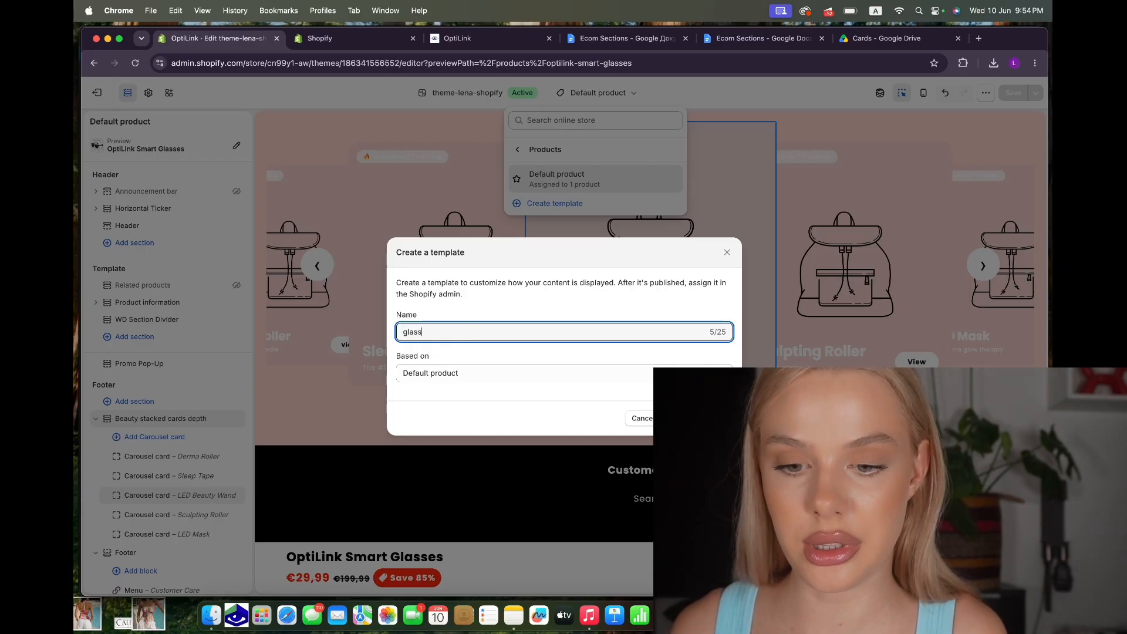
pyautogui.write('es 2')
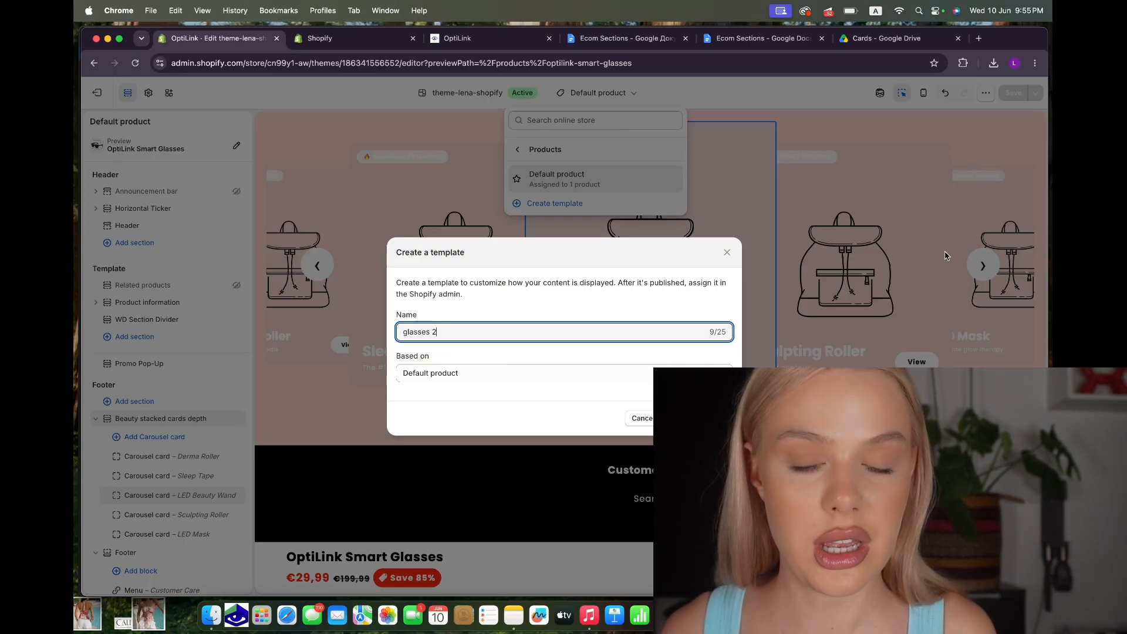
pyautogui.click(698, 419)
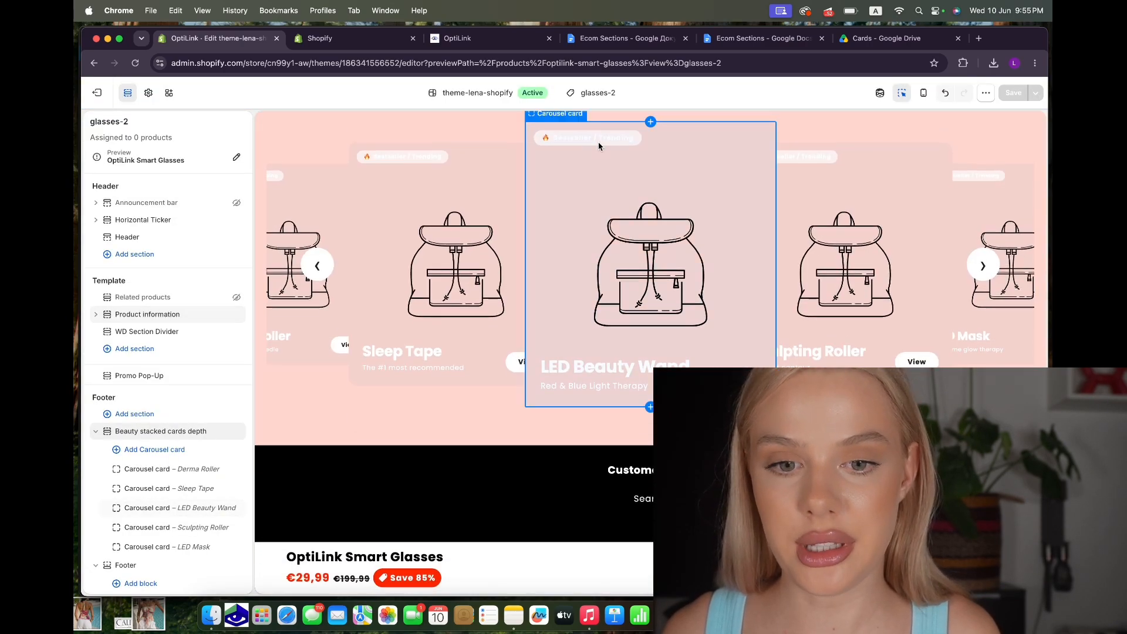
pyautogui.click(598, 92)
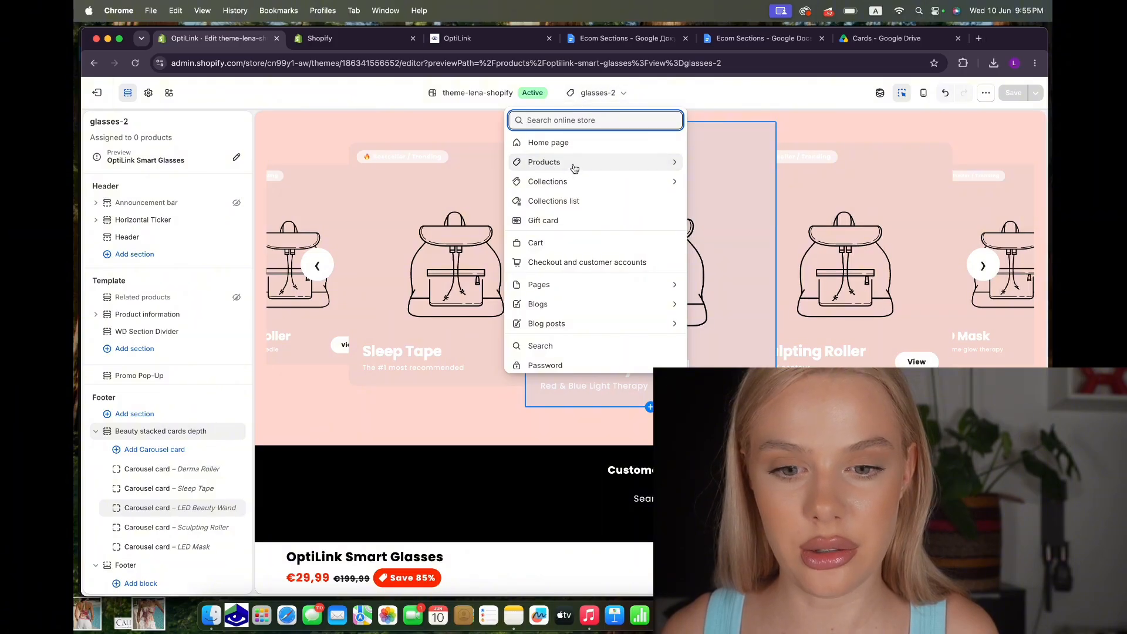
# Leave the theme editor, add a product titled "glasses 2" with the OptiLink logo image as its media, and save it.
pyautogui.click(97, 94)
pyautogui.click(134, 157)
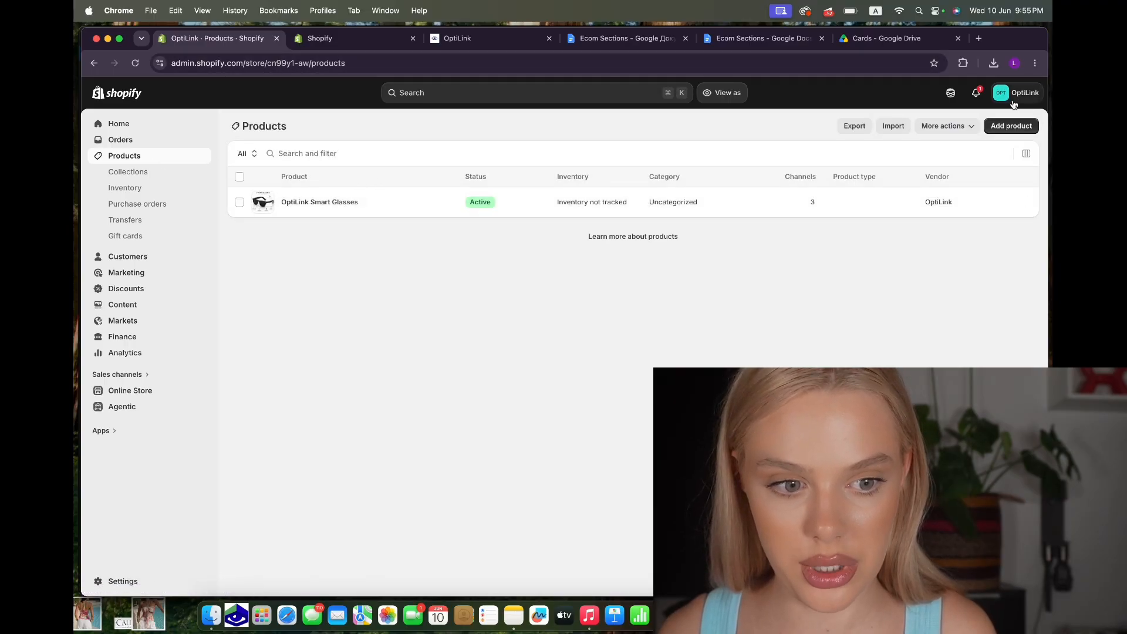
pyautogui.click(1006, 125)
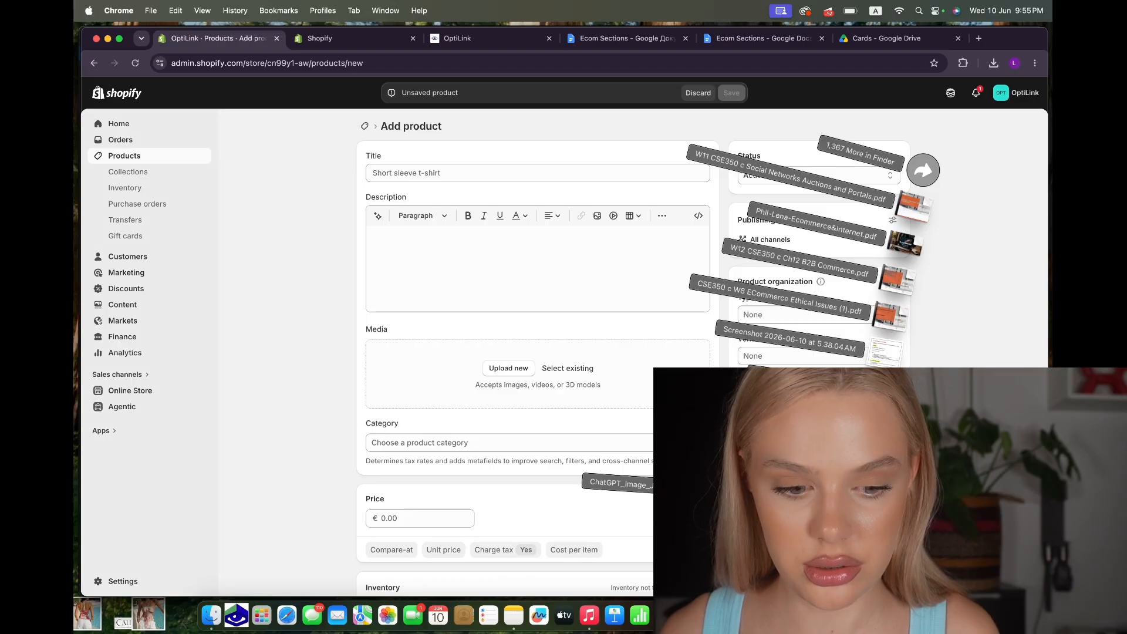
pyautogui.moveTo(913, 167); pyautogui.dragTo(551, 363)
pyautogui.click(430, 174)
pyautogui.write('g')
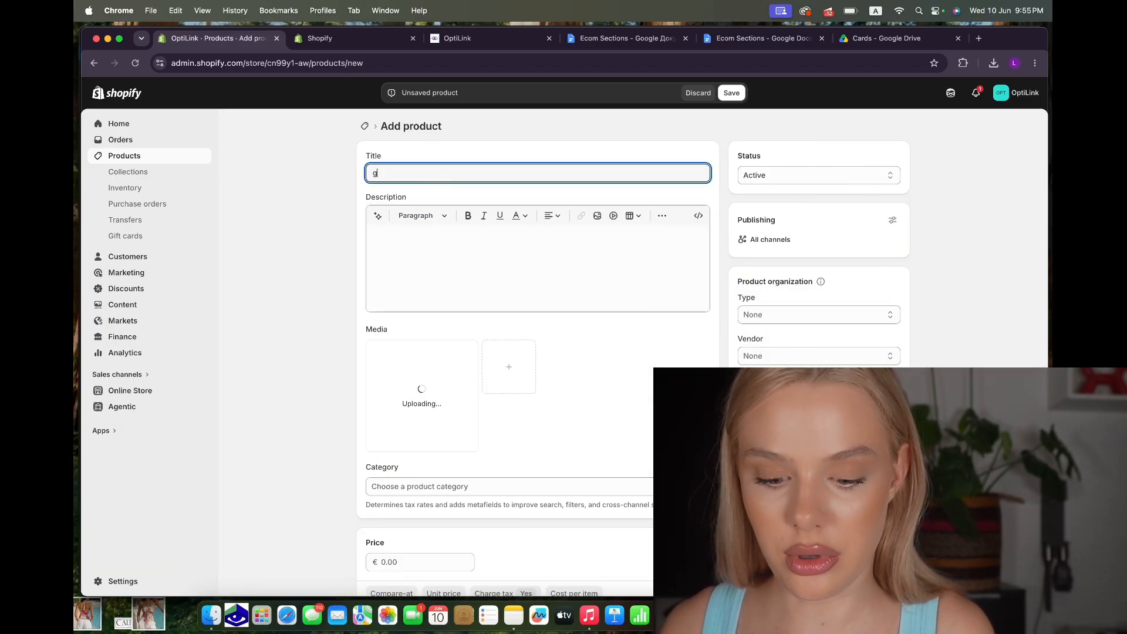
pyautogui.write('lasses')
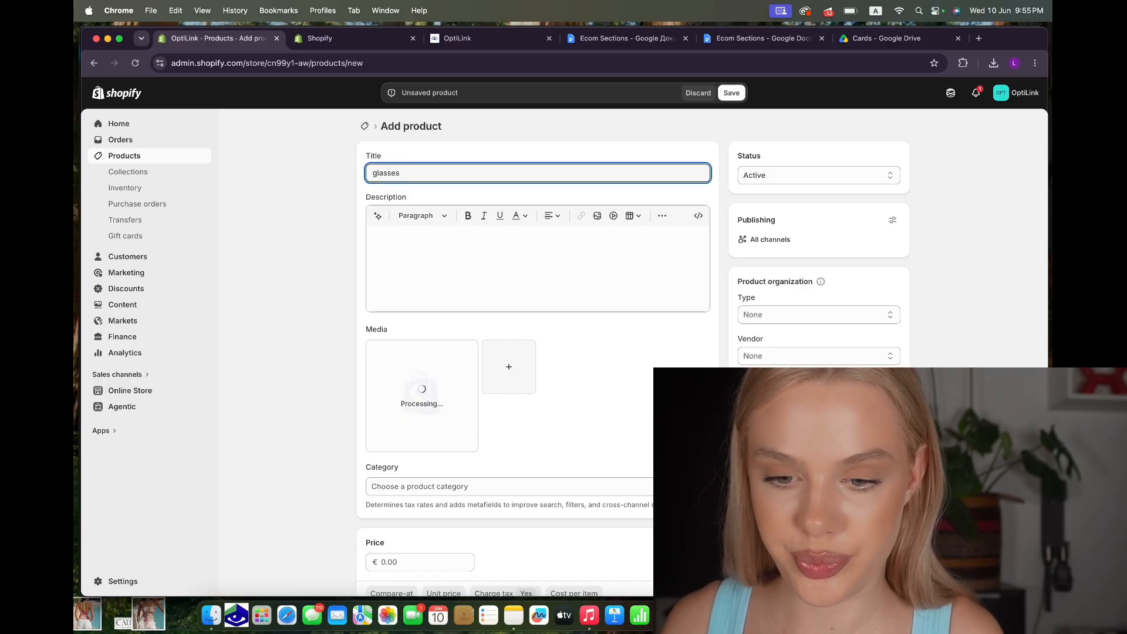
pyautogui.write(' 2')
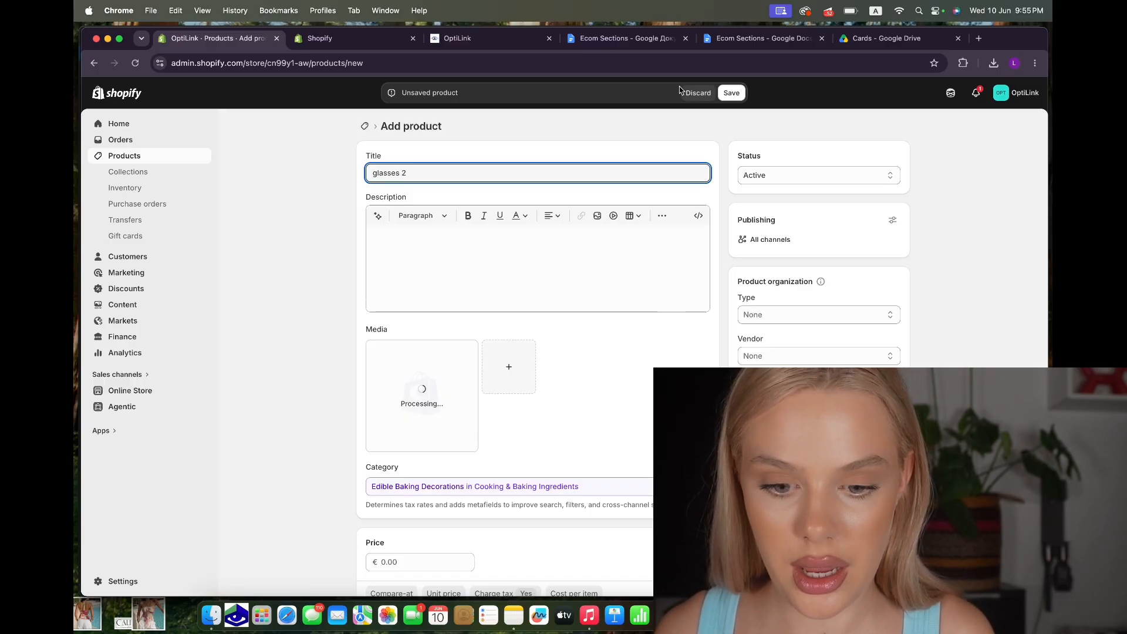
pyautogui.click(731, 93)
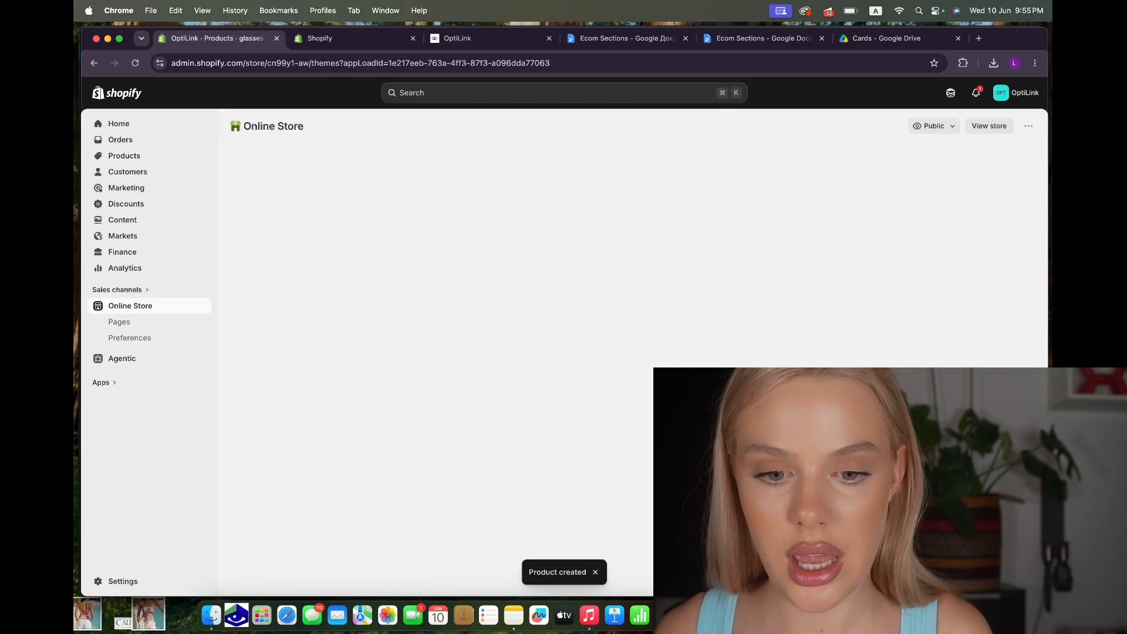
# Open the active theme in the editor and check the product templates and their product assignments.
pyautogui.click(863, 399)
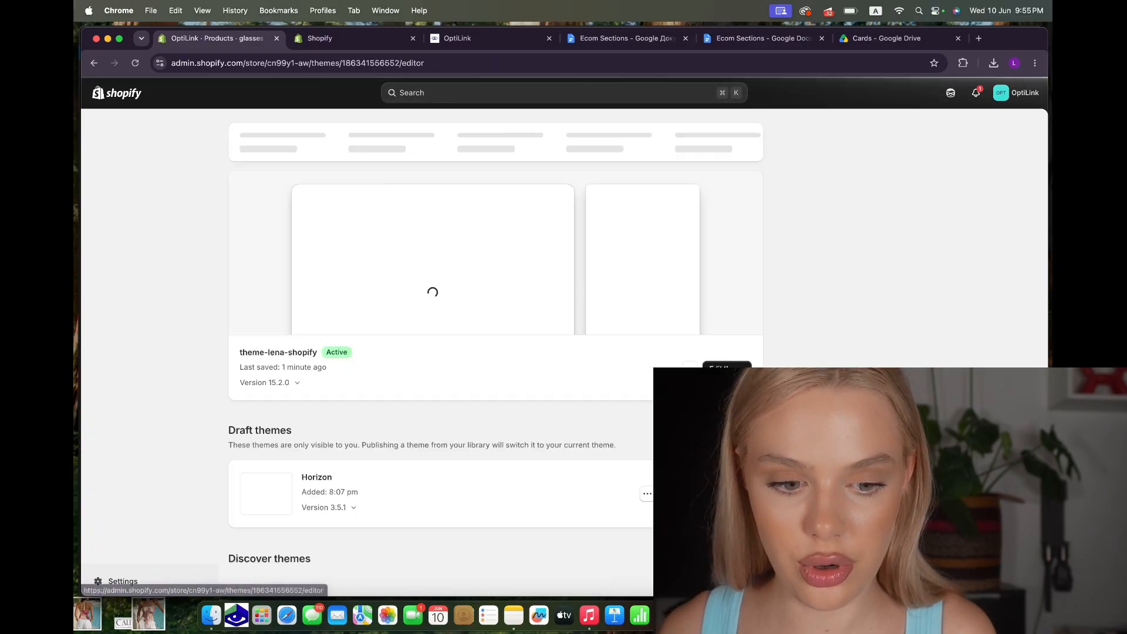
pyautogui.click(588, 92)
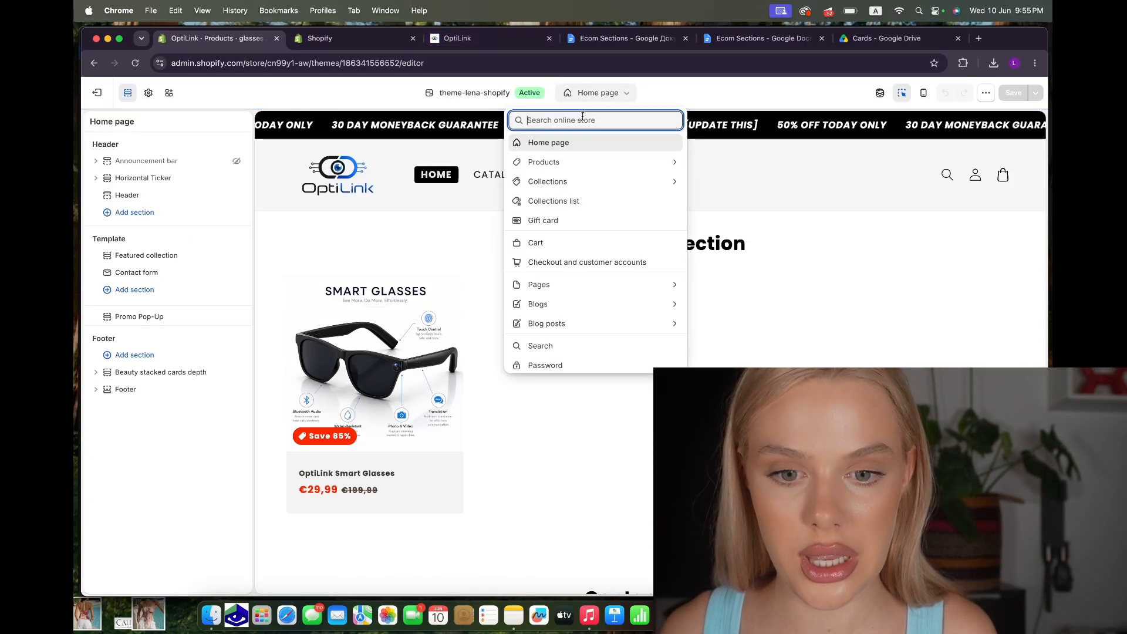
pyautogui.click(575, 167)
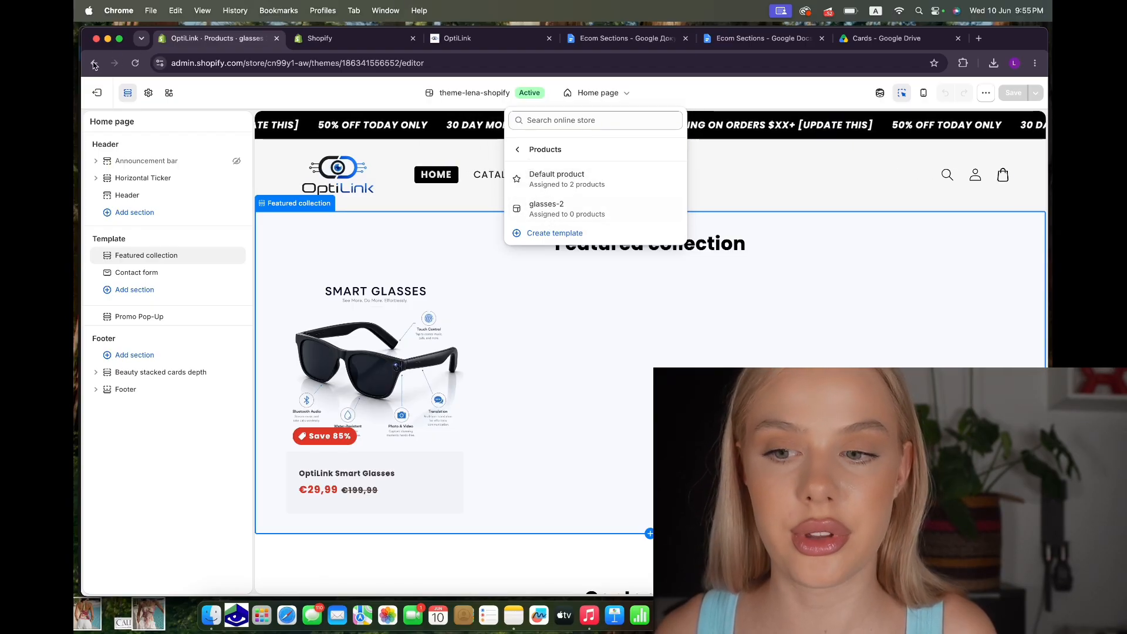
# Open the glasses 2 product in the admin, assign the glasses-2 theme template to it, and save.
pyautogui.click(98, 94)
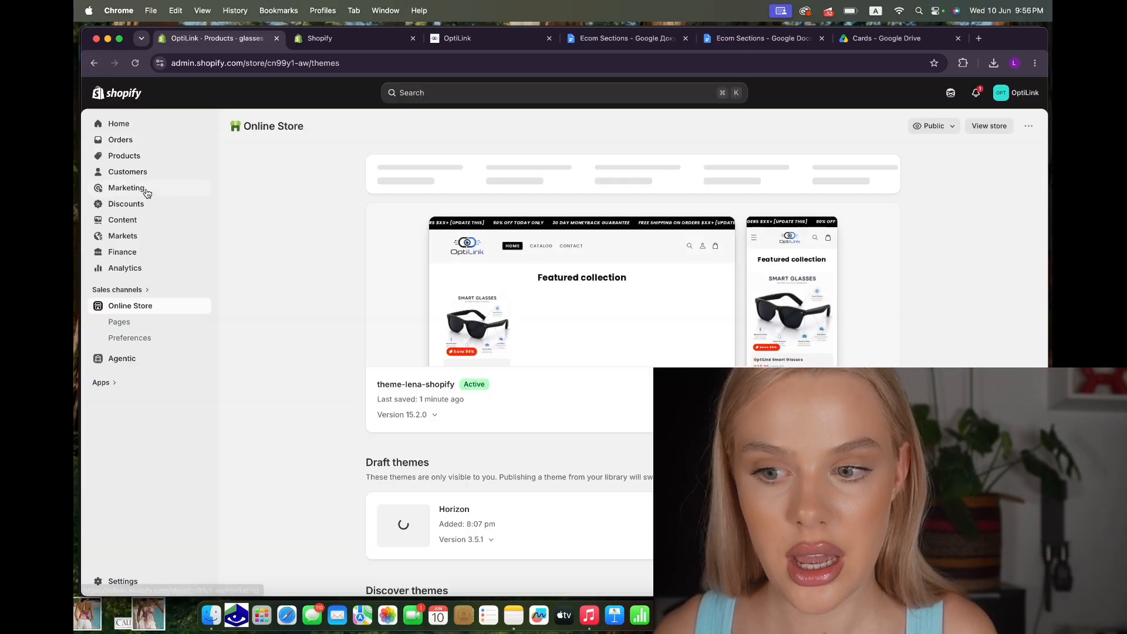
pyautogui.click(137, 171)
pyautogui.click(129, 155)
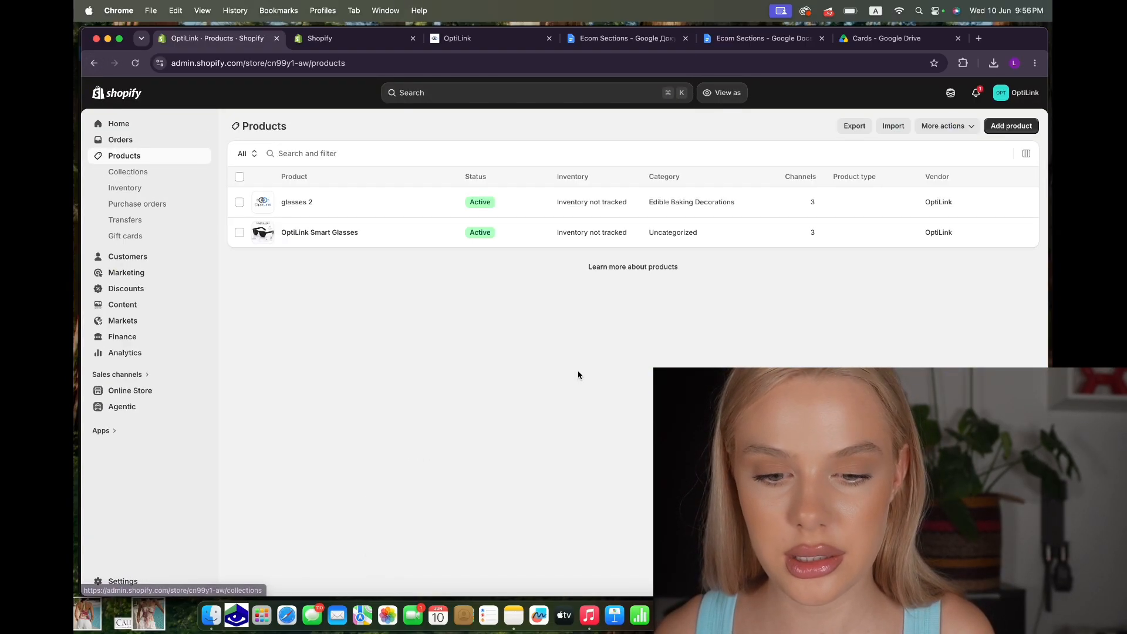
pyautogui.click(411, 210)
pyautogui.scroll(-5, 446, 264)
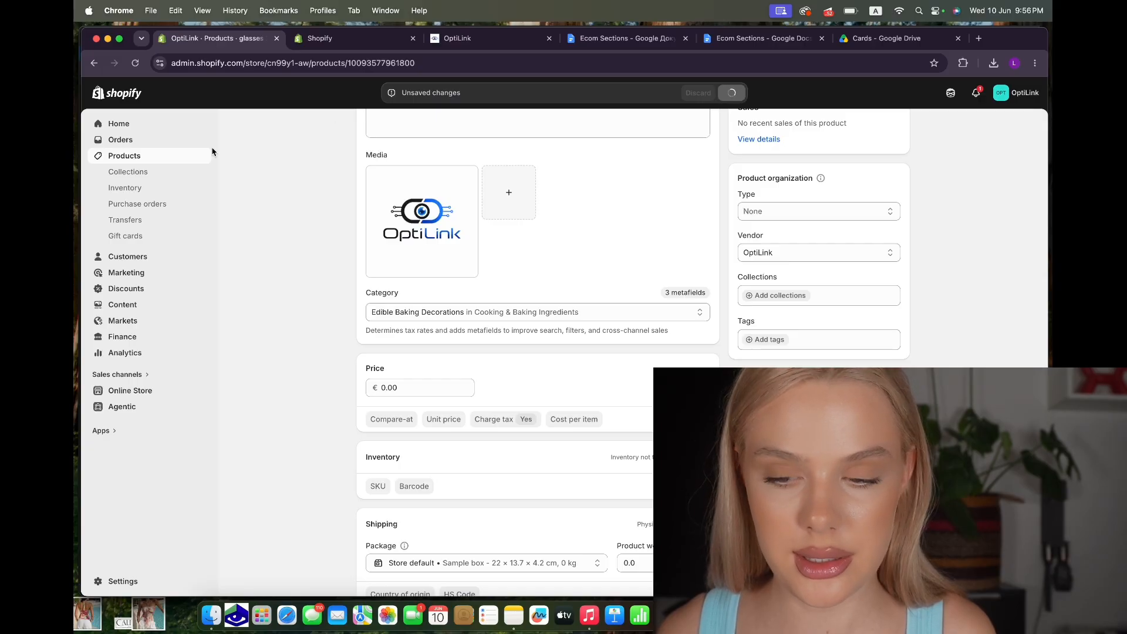
# Open the glasses-2 product template in the theme editor and review its preview from the header down to the footer.
pyautogui.click(140, 390)
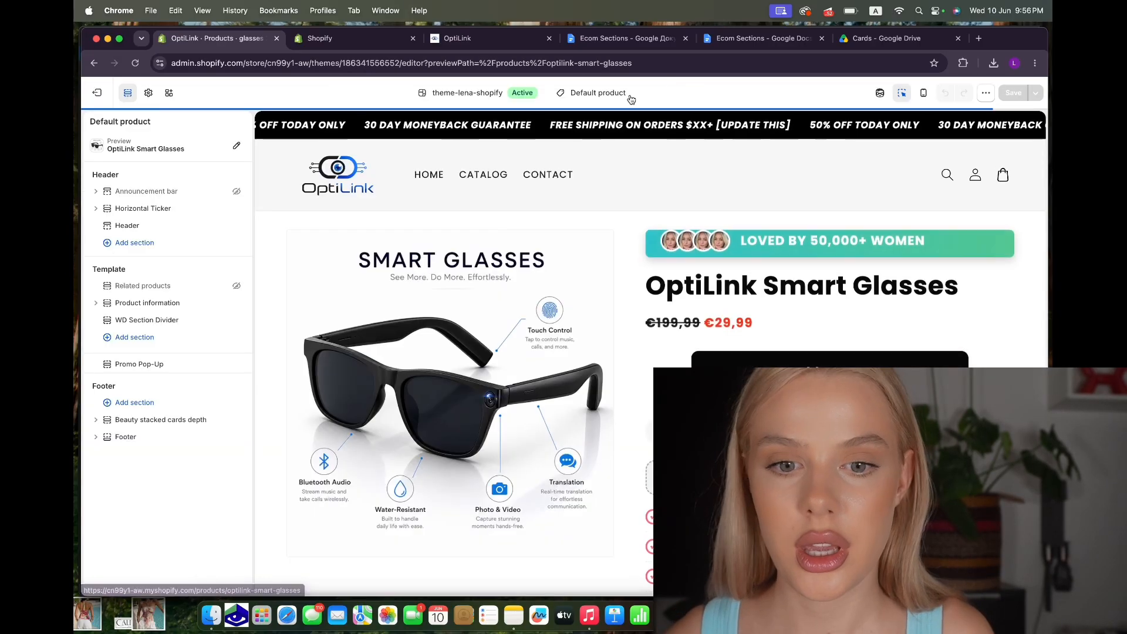
pyautogui.click(596, 101)
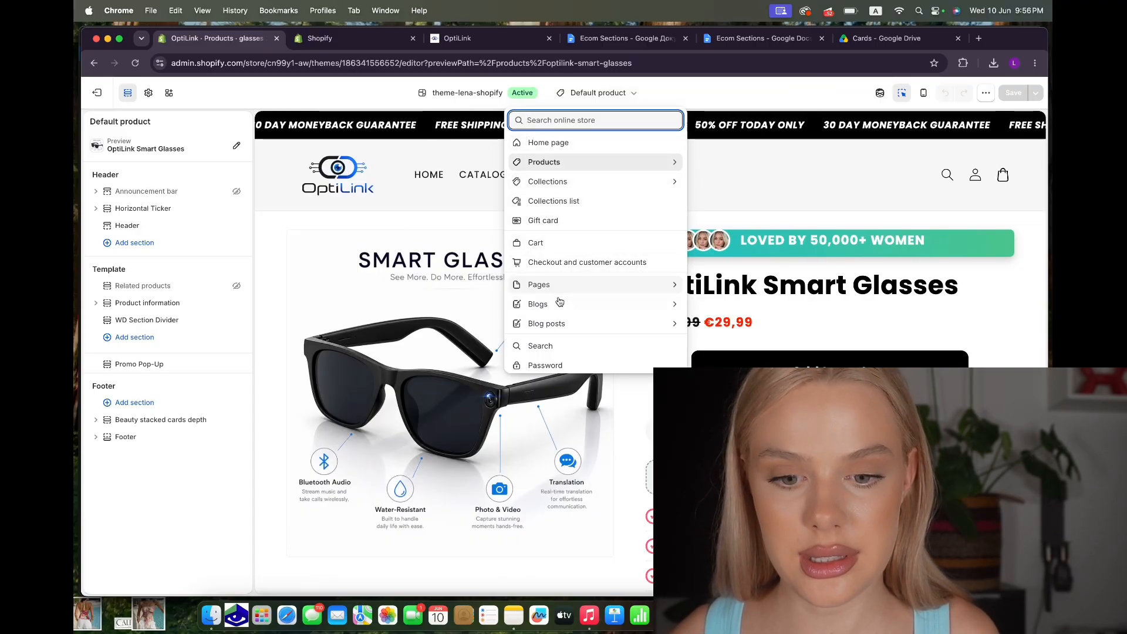
pyautogui.click(564, 162)
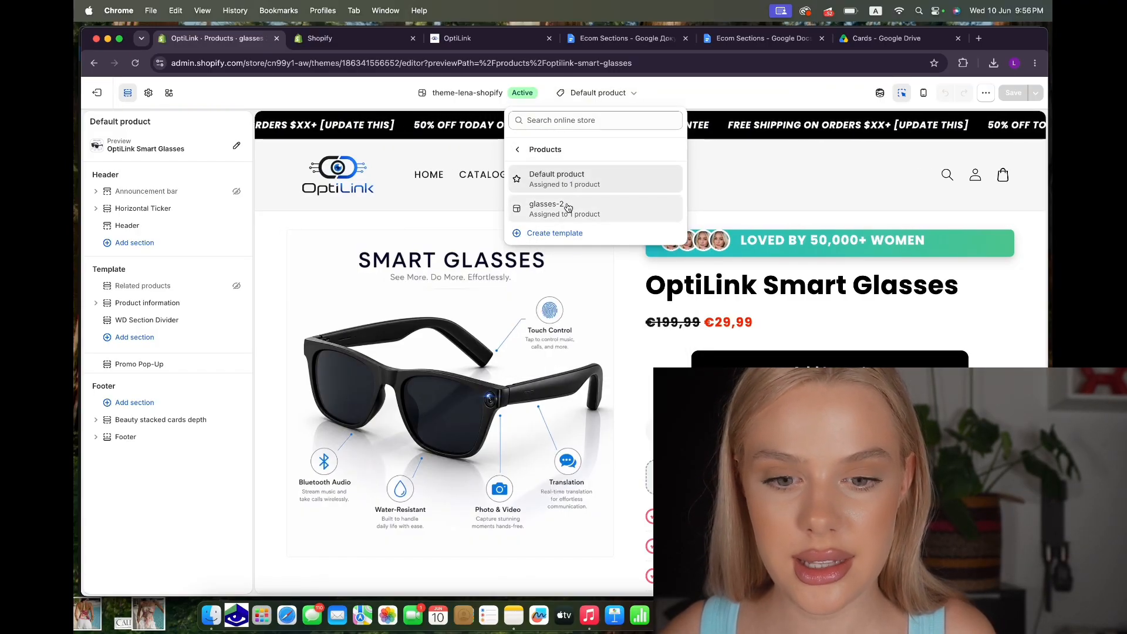
pyautogui.click(567, 207)
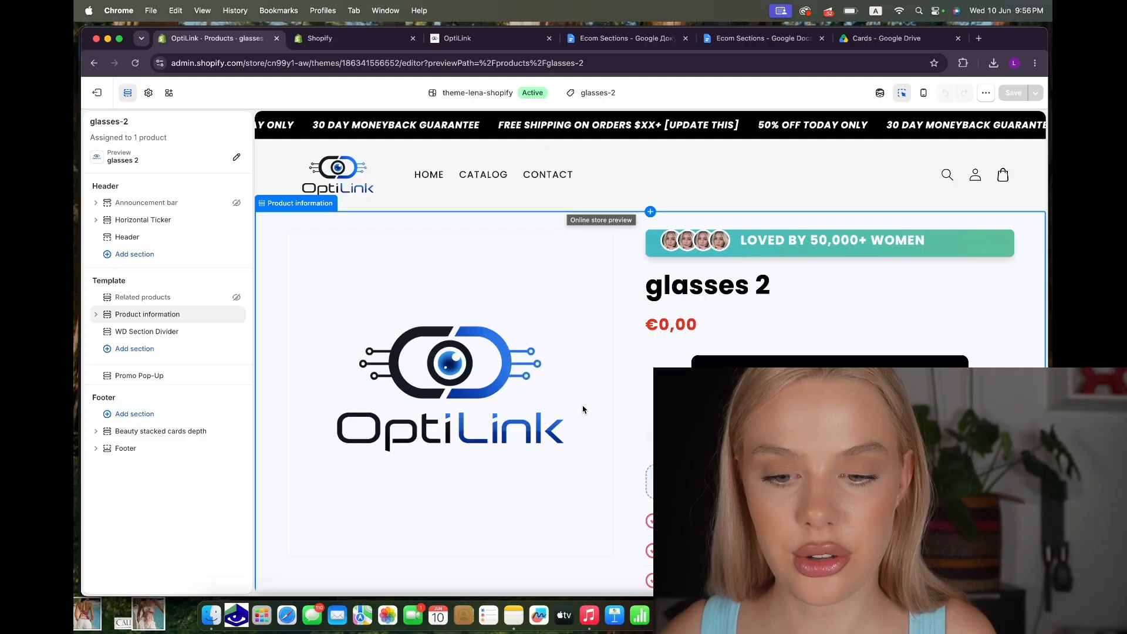
pyautogui.scroll(-5, 549, 408)
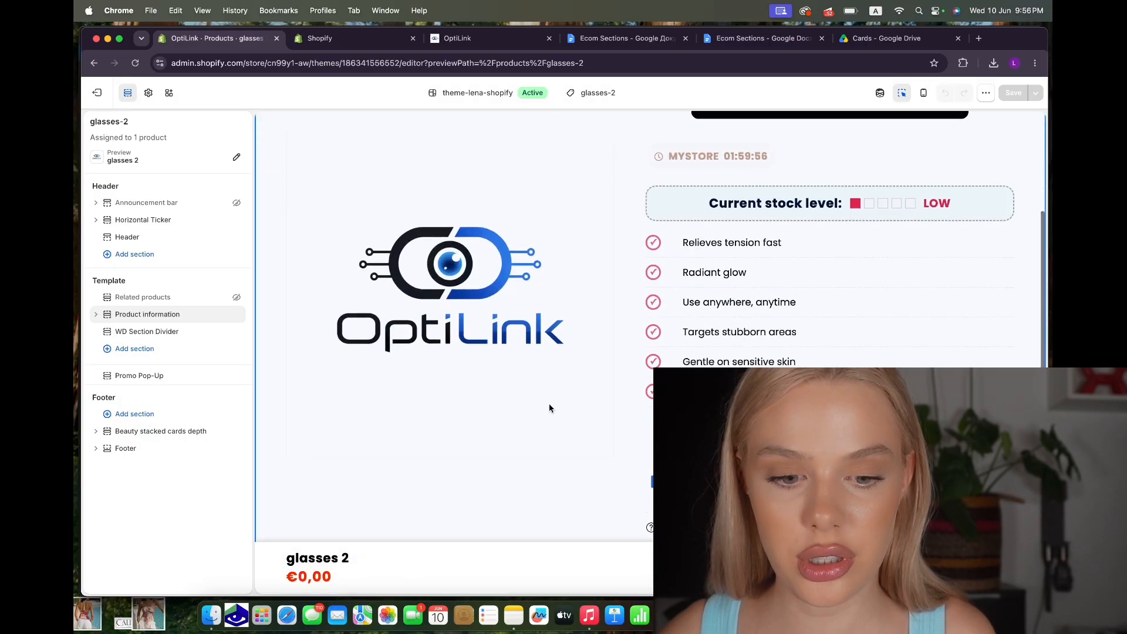
pyautogui.scroll(5, 551, 399)
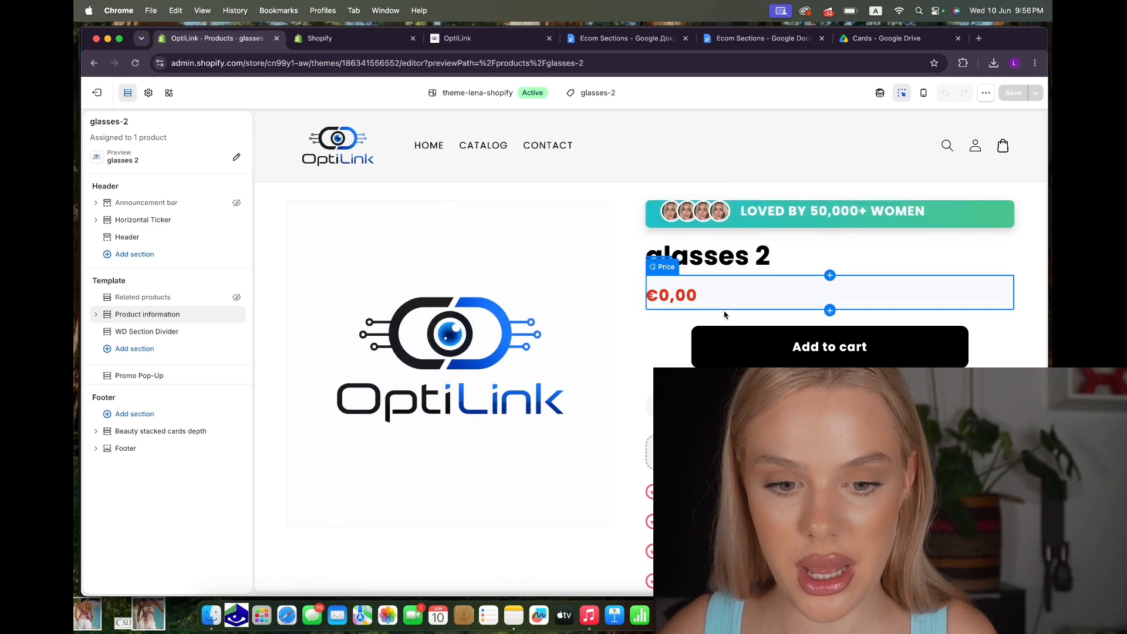
pyautogui.scroll(-5, 725, 317)
pyautogui.scroll(-5, 725, 317)
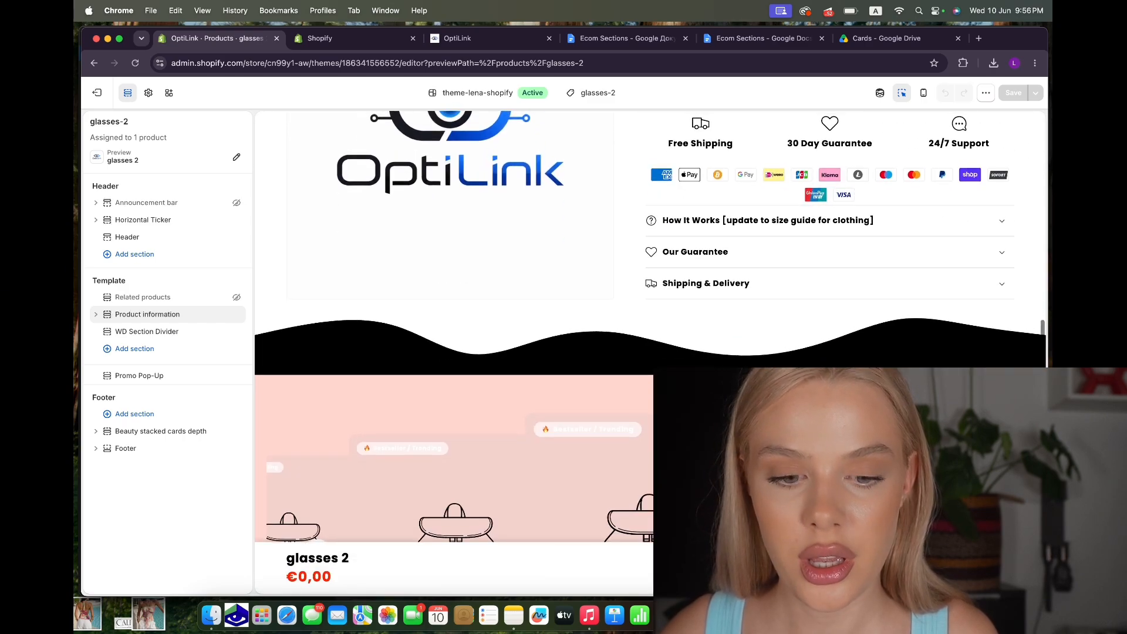
pyautogui.scroll(10, 725, 317)
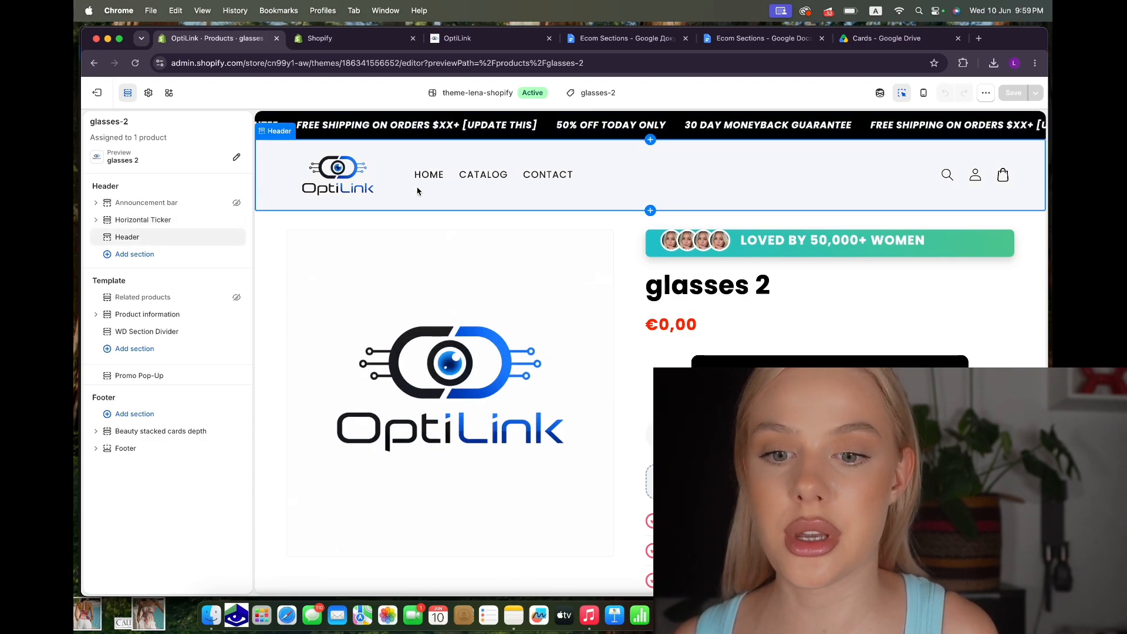
pyautogui.scroll(-15, 505, 459)
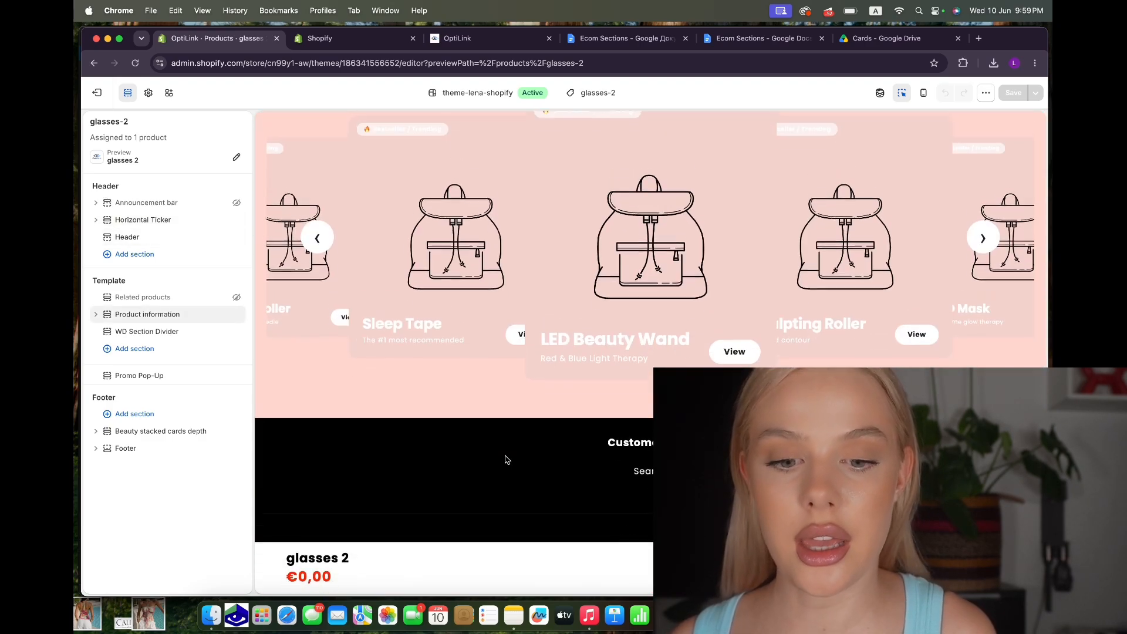
pyautogui.scroll(15, 427, 207)
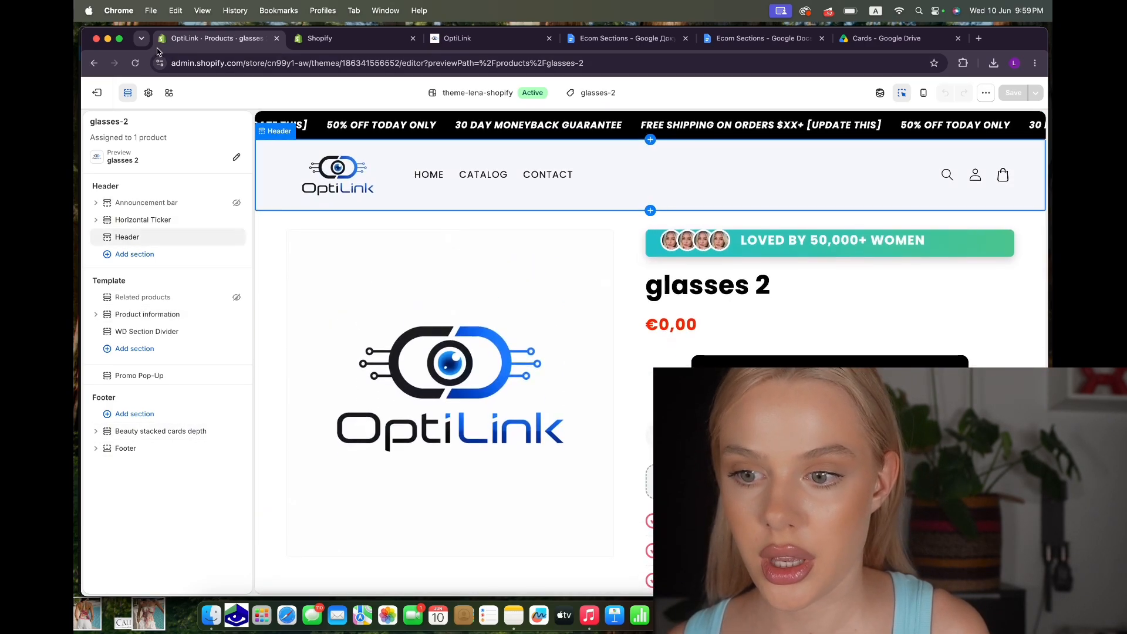
# Leave the theme editor and open the store's main menu for editing.
pyautogui.click(103, 92)
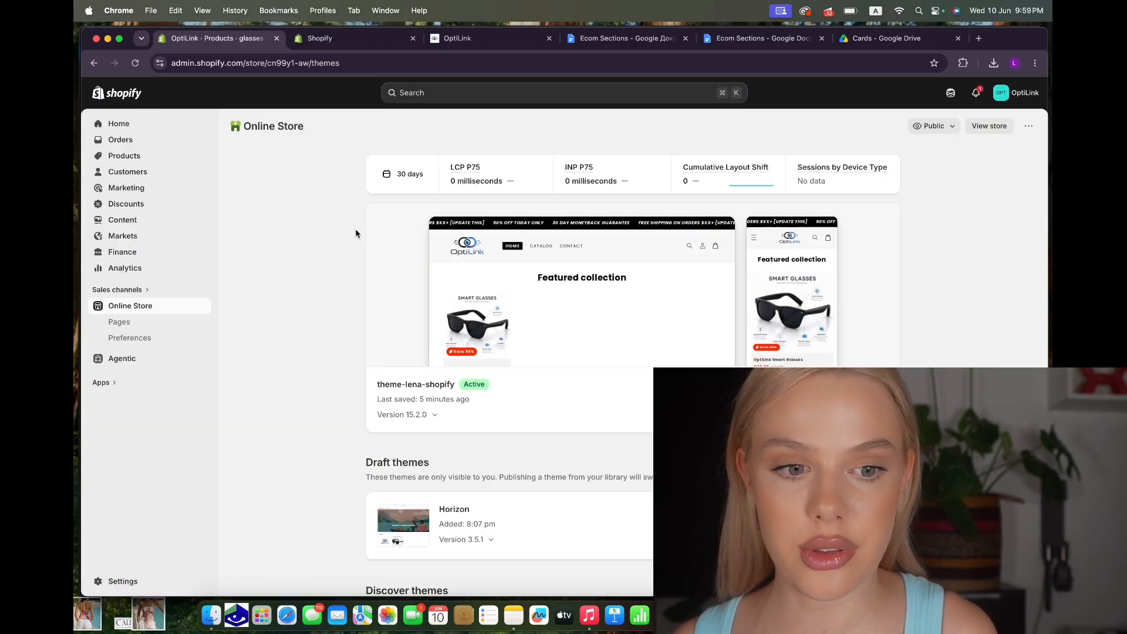
pyautogui.click(123, 220)
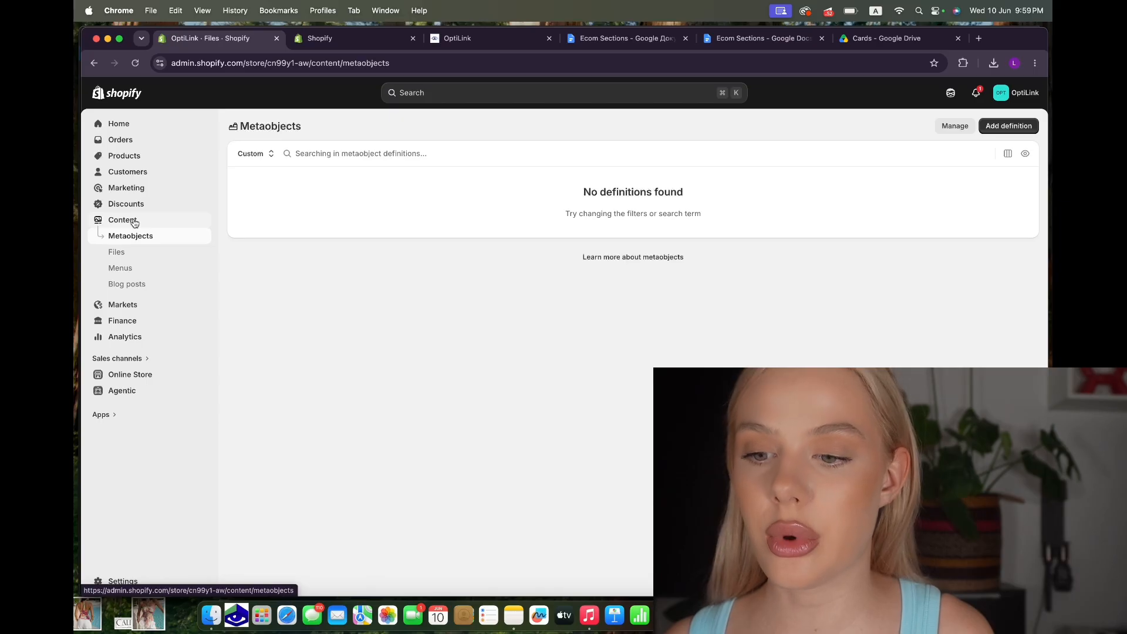
pyautogui.click(141, 268)
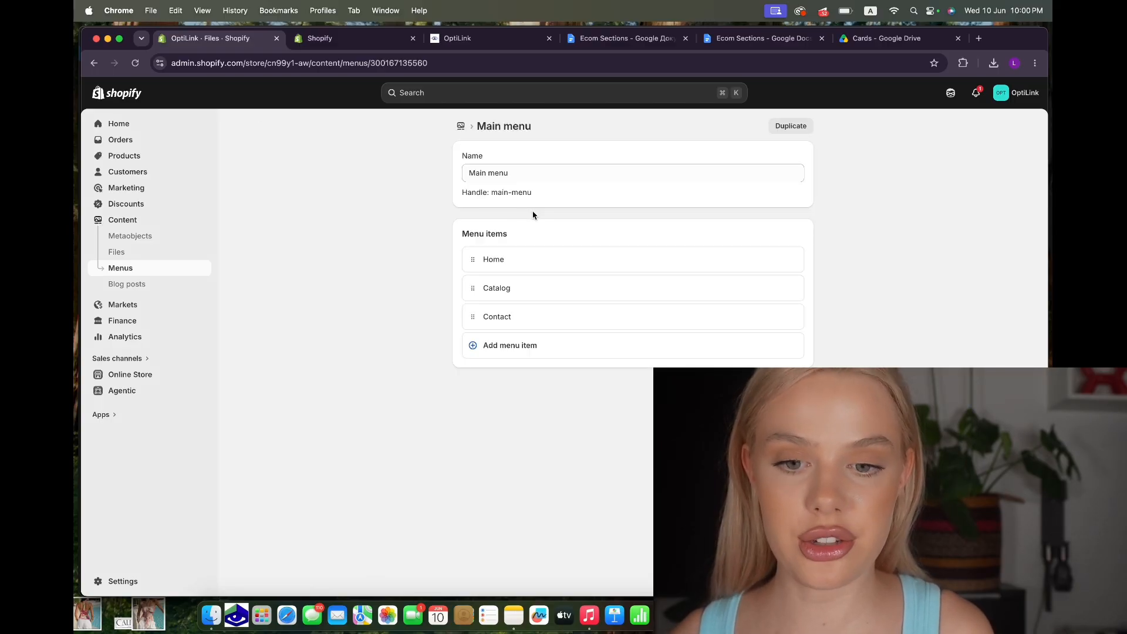
pyautogui.click(489, 348)
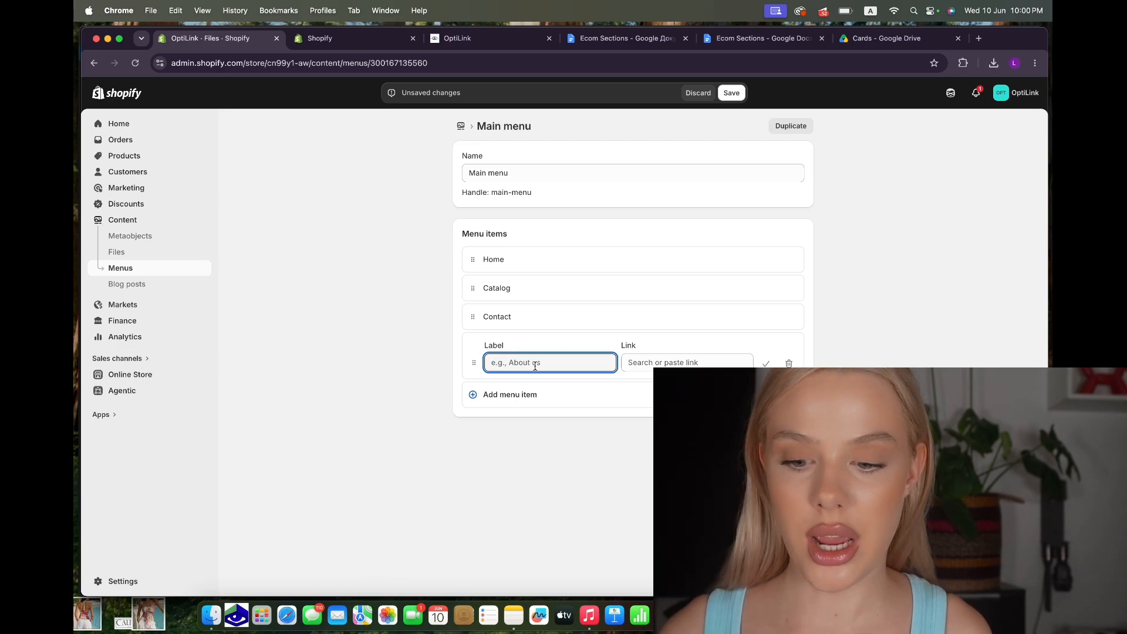
pyautogui.write('A')
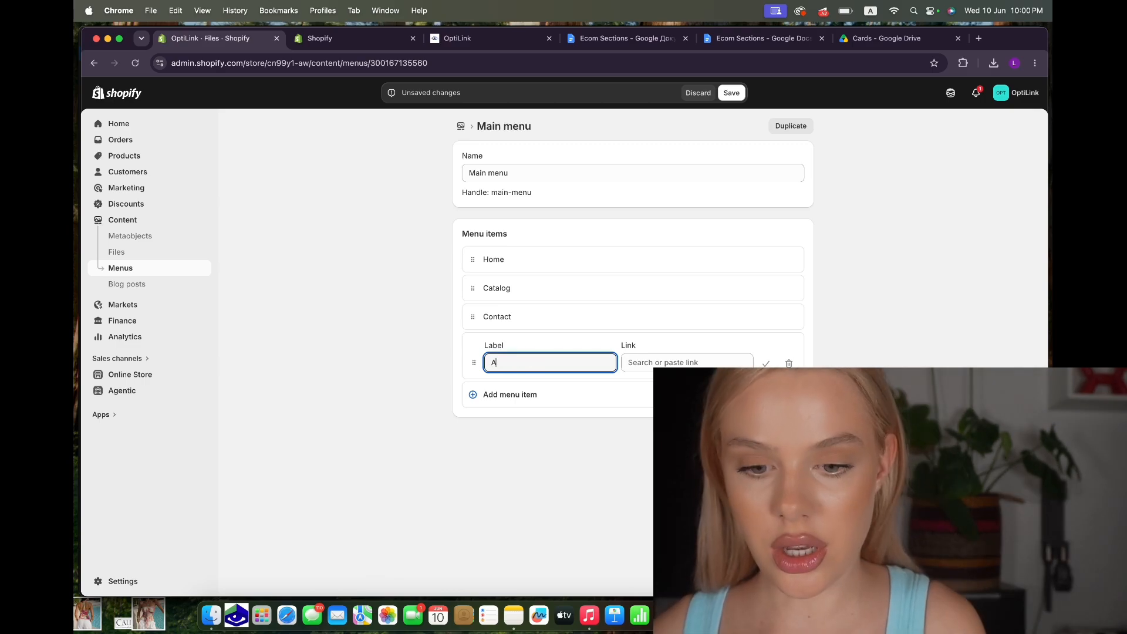
pyautogui.write('bout the product')
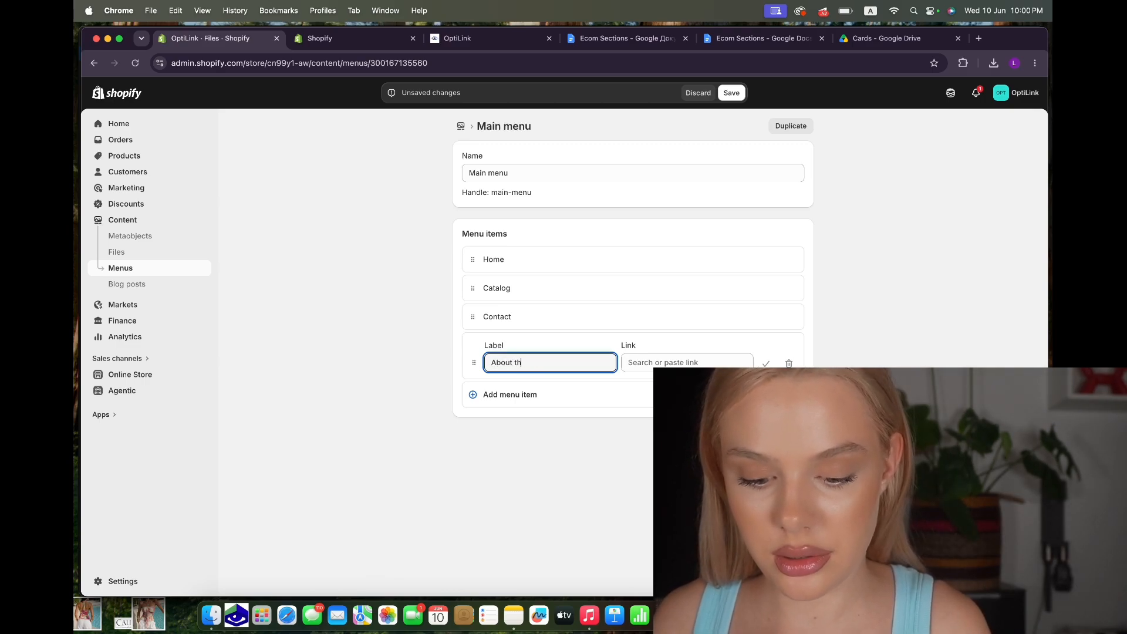
pyautogui.press('Tab')
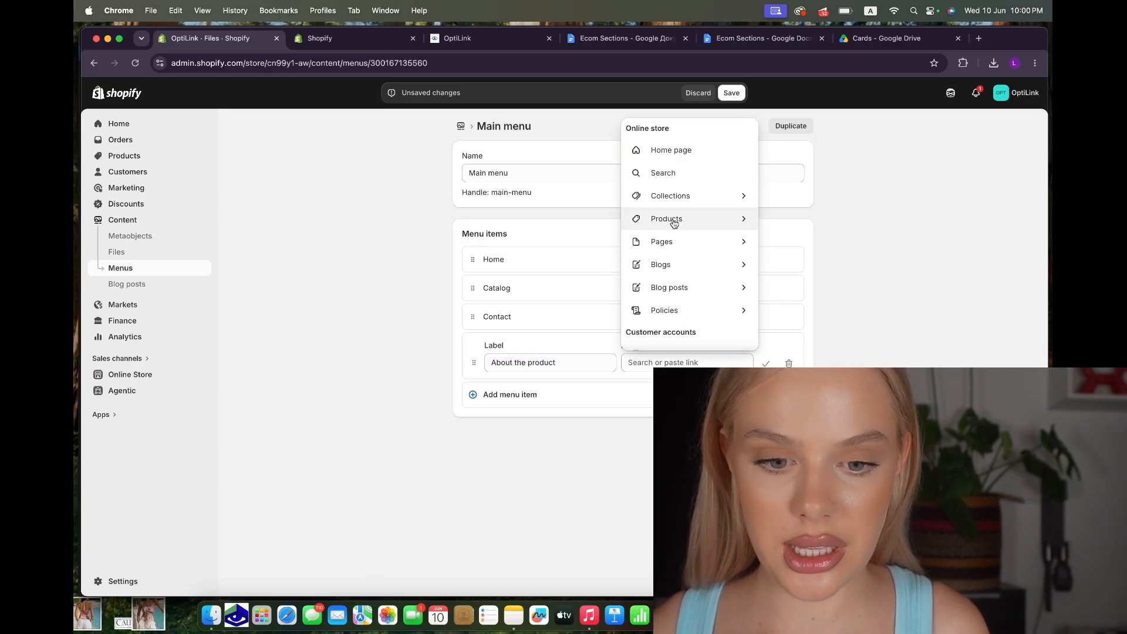
pyautogui.click(668, 242)
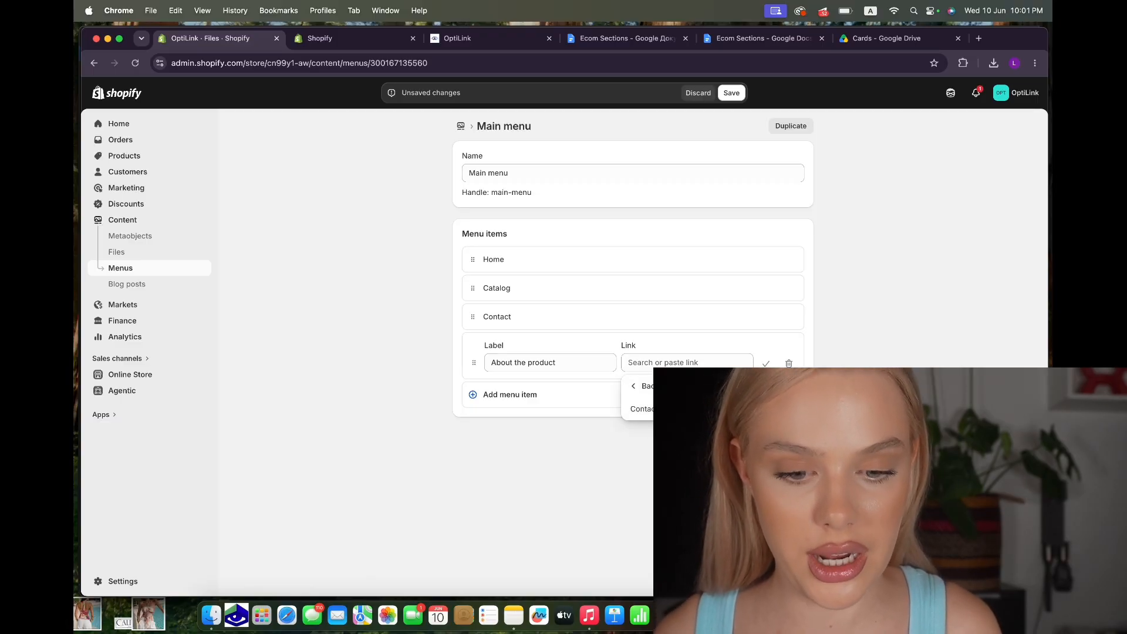
pyautogui.click(639, 386)
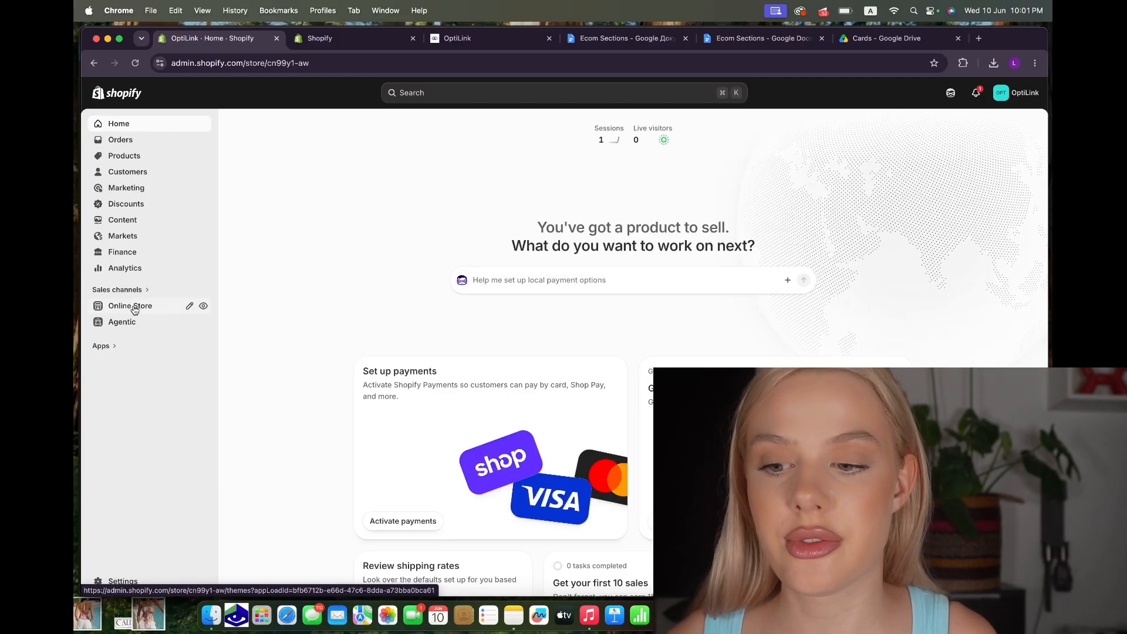
# Add an online store page titled "About Us", set its visibility to Visible, and save it.
pyautogui.click(141, 310)
pyautogui.click(136, 326)
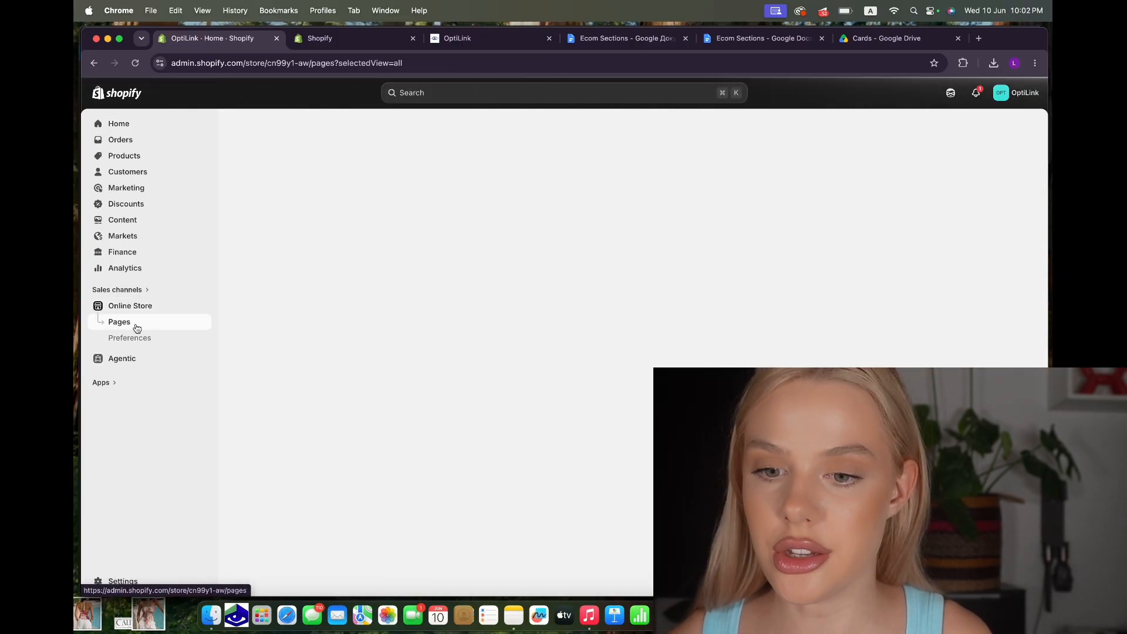
pyautogui.click(1005, 129)
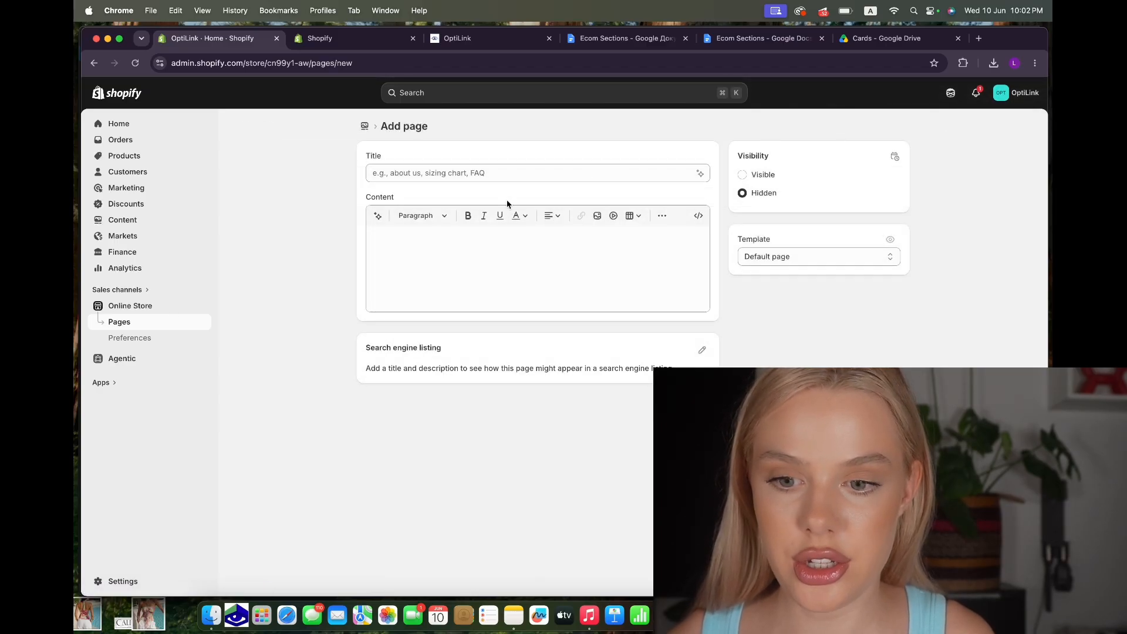
pyautogui.click(478, 173)
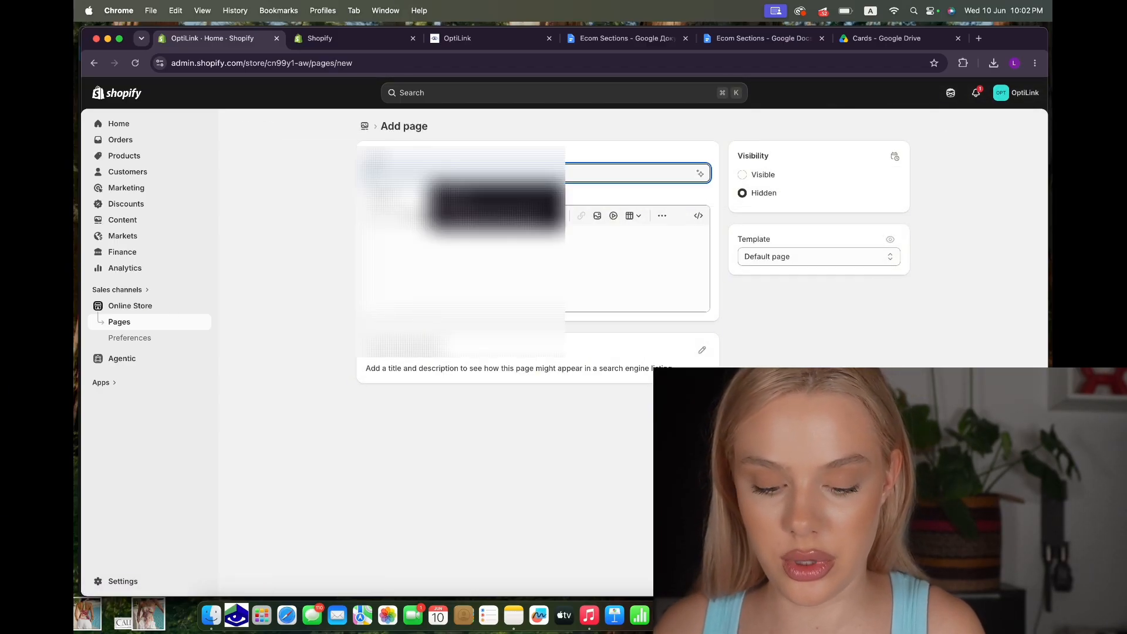
pyautogui.click(470, 201)
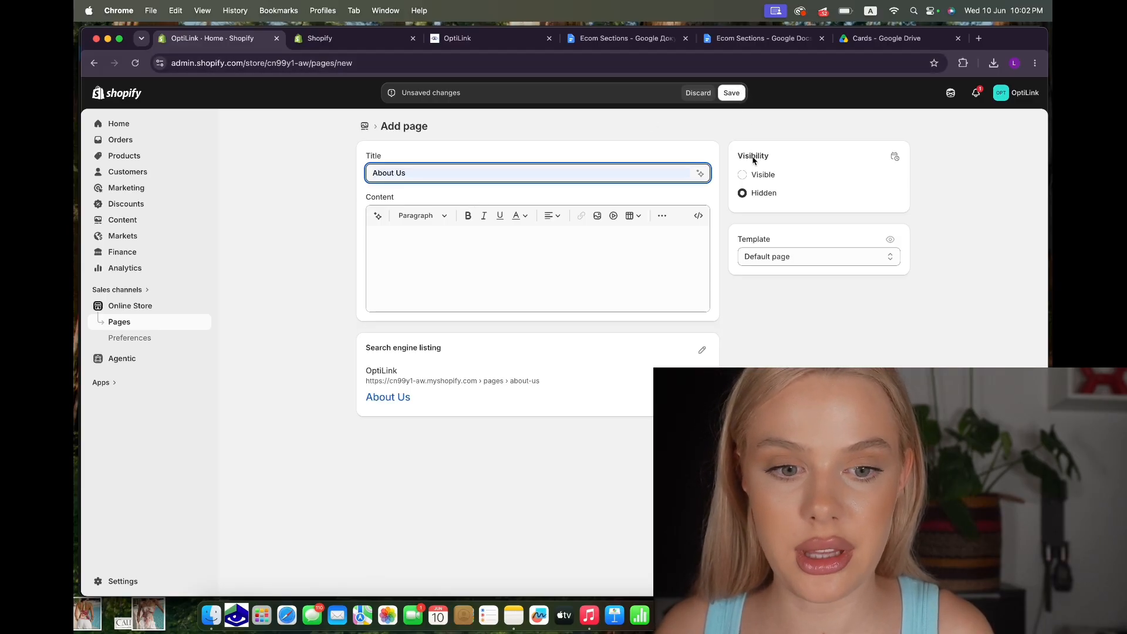
pyautogui.click(743, 175)
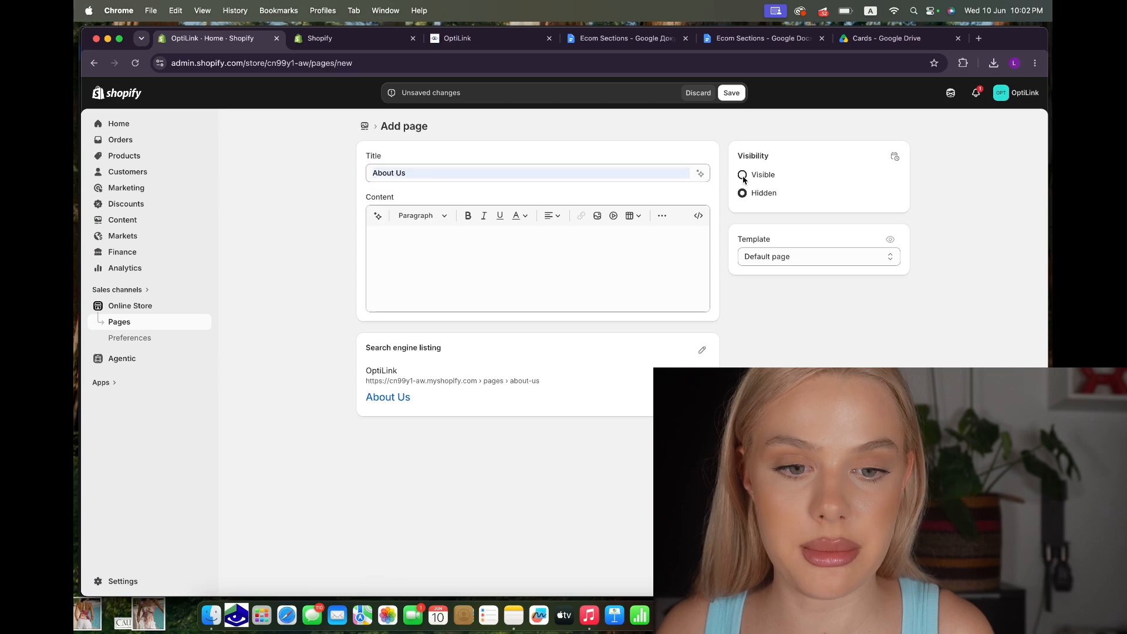
pyautogui.click(731, 93)
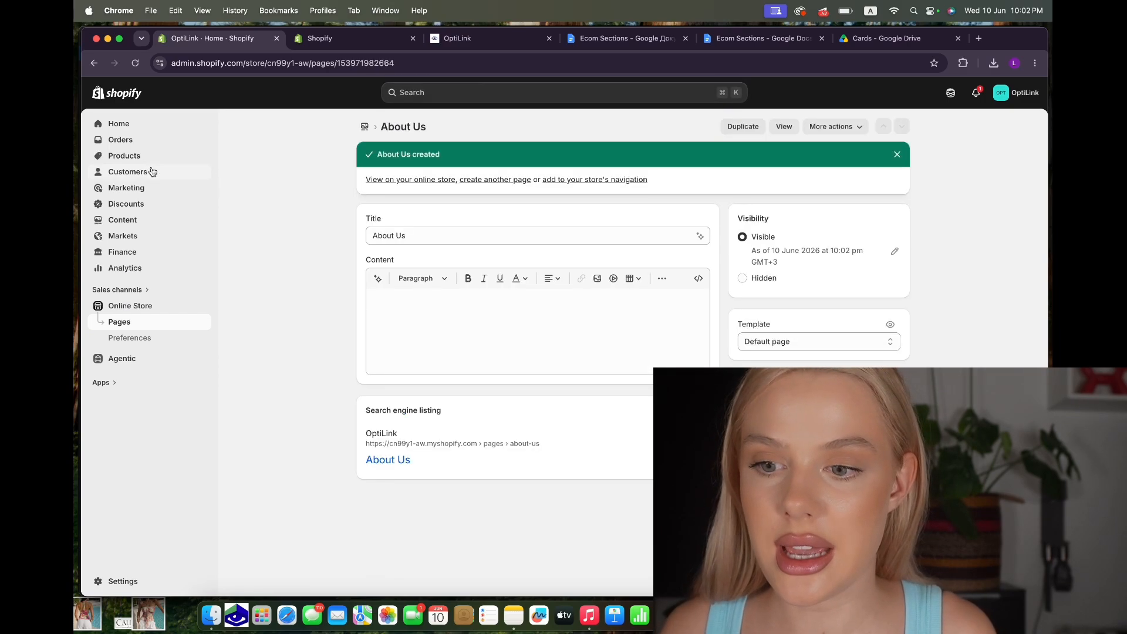
# Add an "About us" item linked to the About Us page to the main menu and save the menu.
pyautogui.click(134, 222)
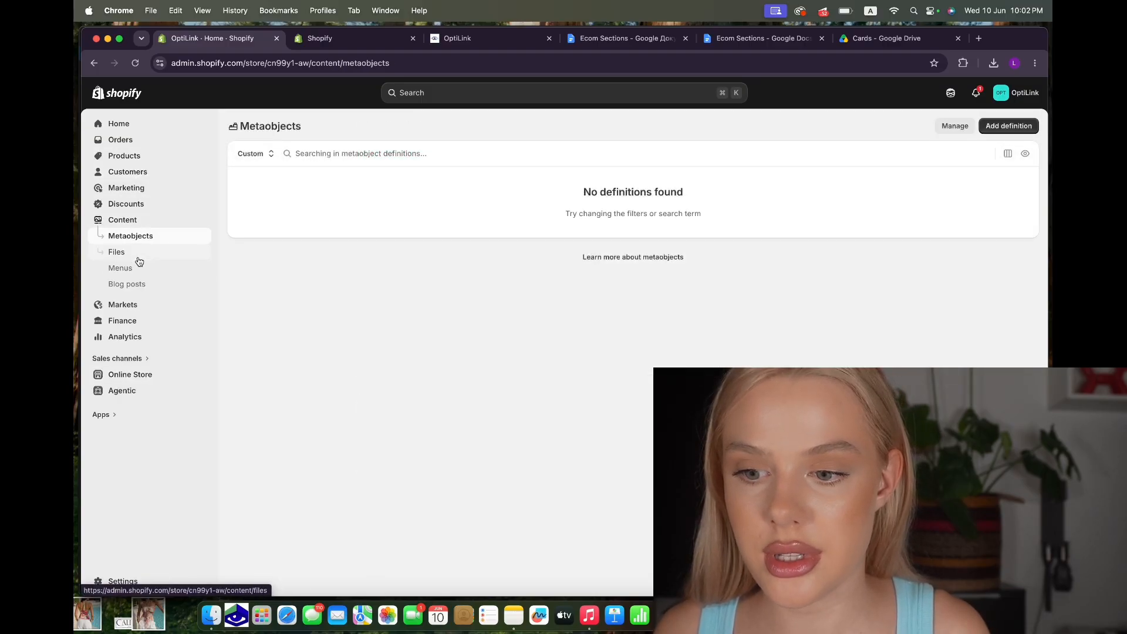
pyautogui.click(135, 267)
pyautogui.click(444, 176)
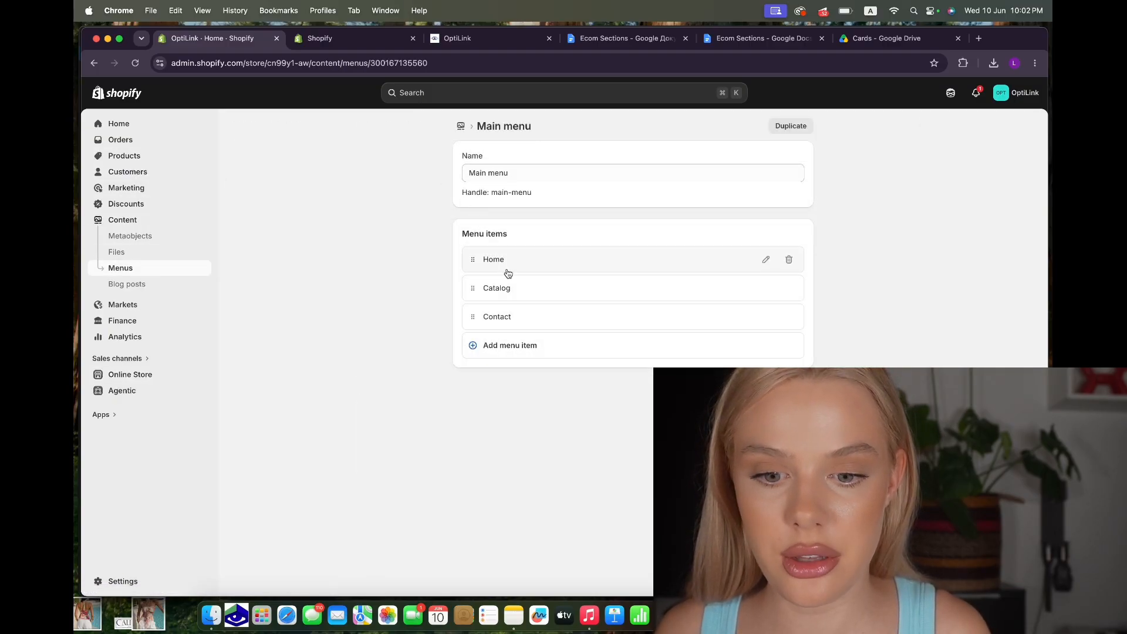
pyautogui.click(510, 345)
pyautogui.write('About us')
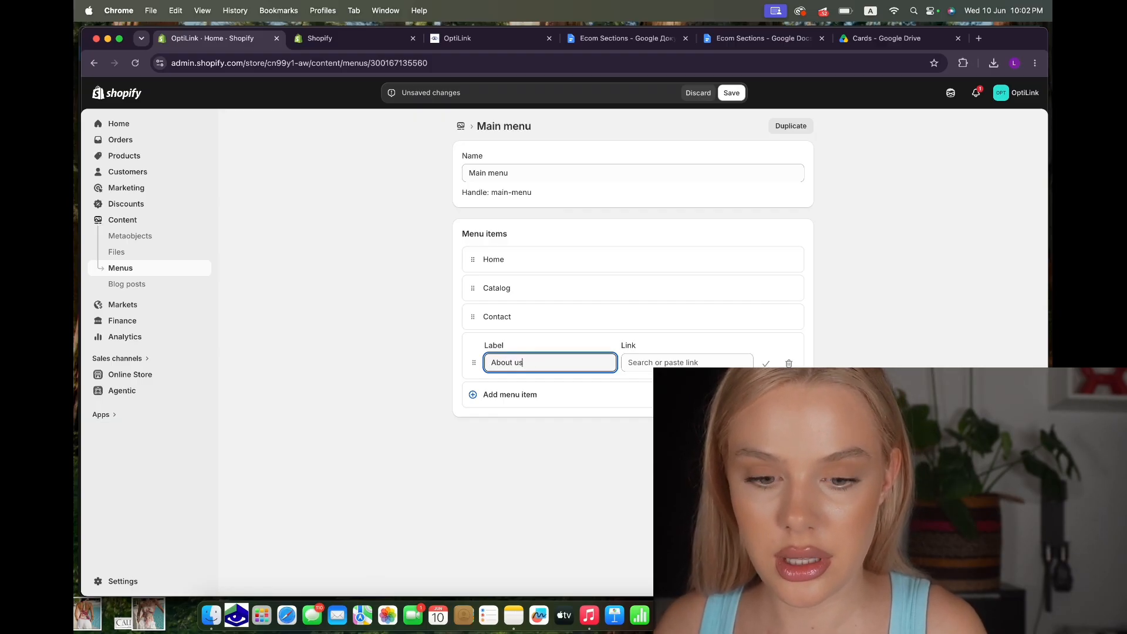
pyautogui.click(641, 363)
pyautogui.click(690, 218)
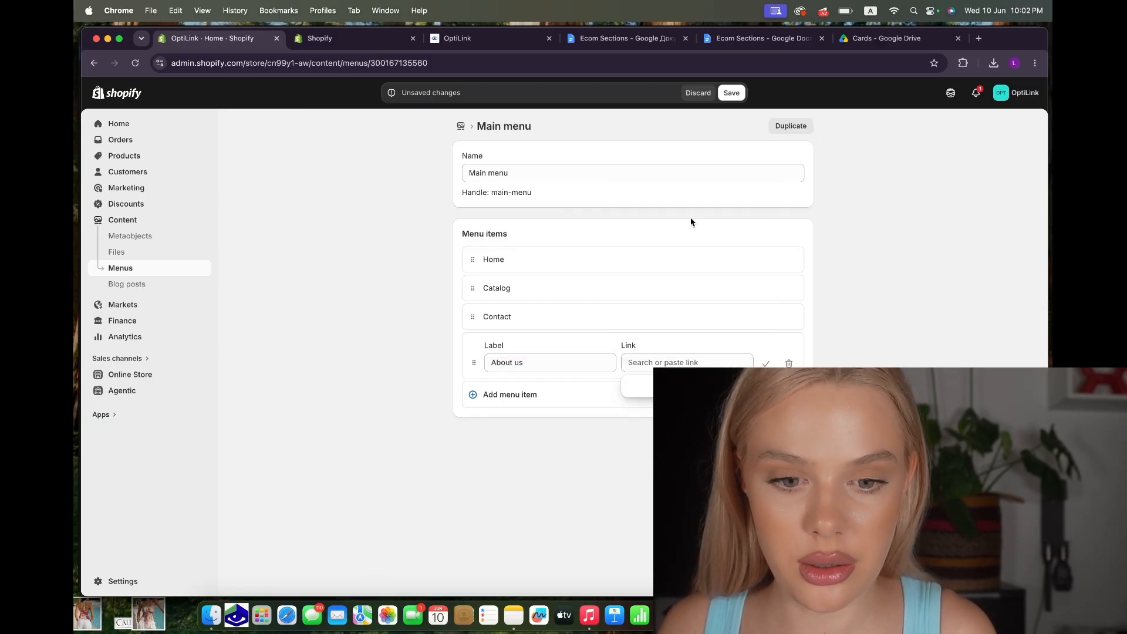
pyautogui.click(640, 385)
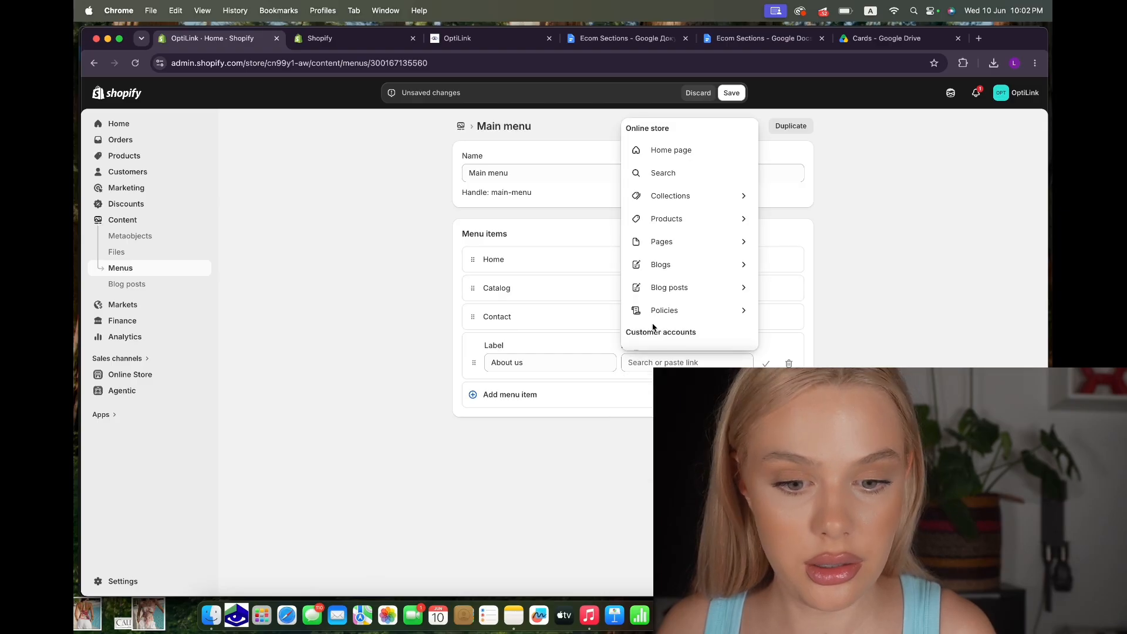
pyautogui.click(664, 241)
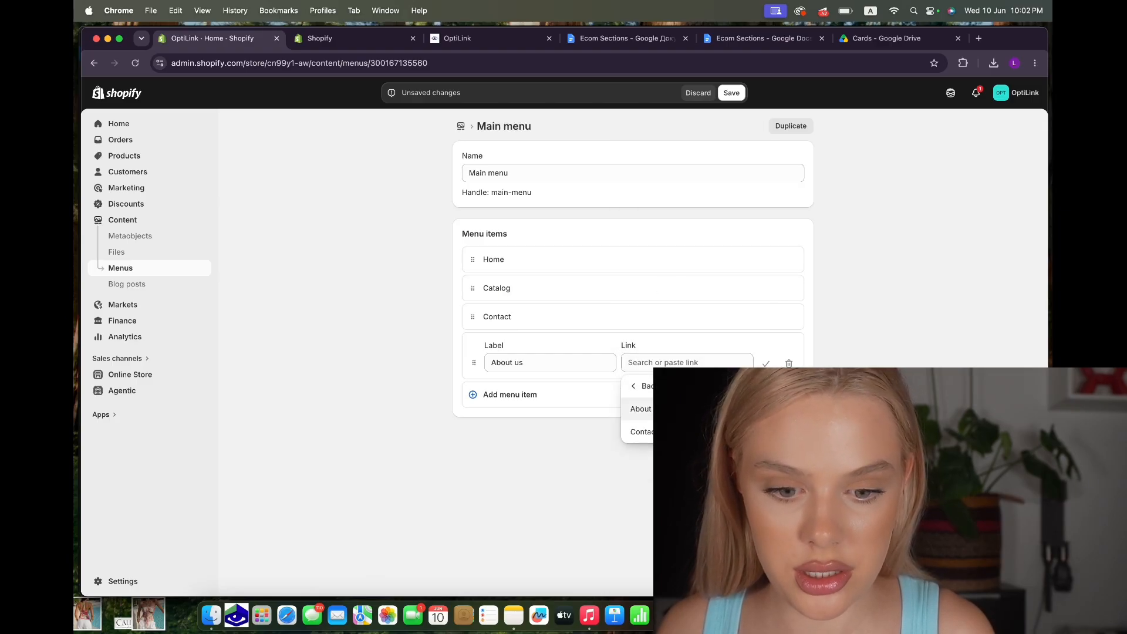
pyautogui.click(640, 408)
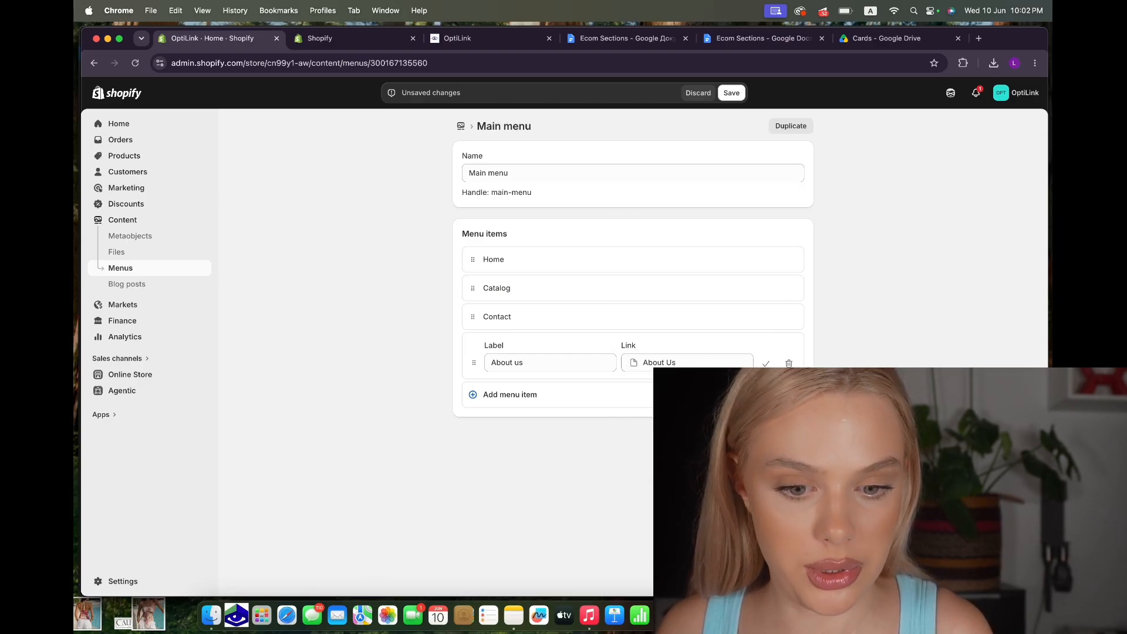
pyautogui.click(732, 94)
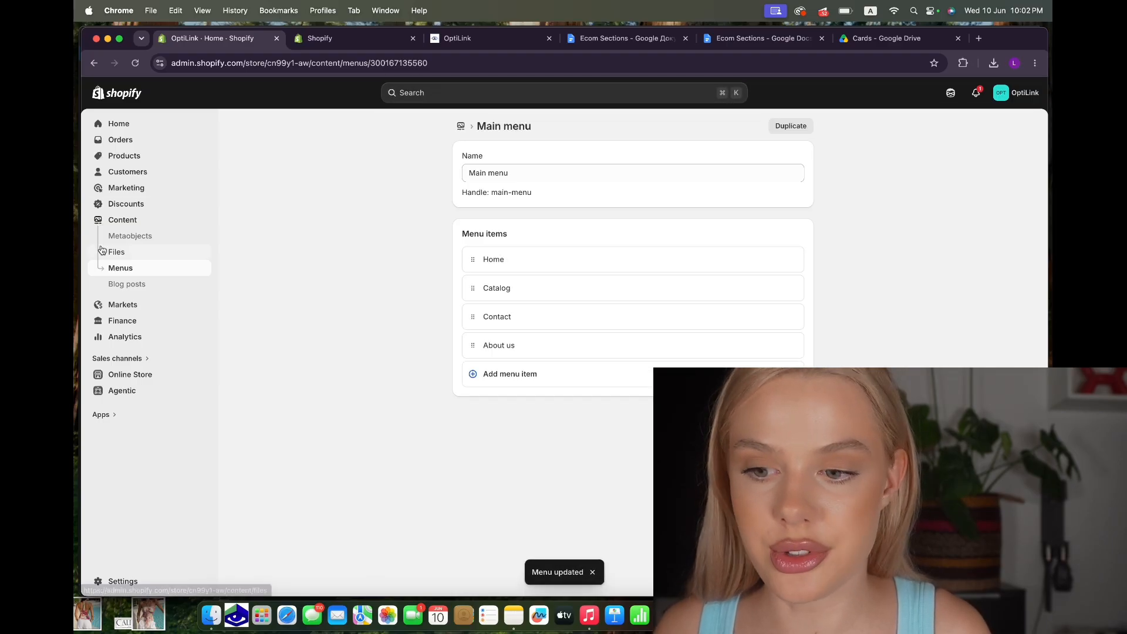
# Fill the About Us page's content with the placeholder text "gshghgsgshghgsgh" and save the page.
pyautogui.click(118, 376)
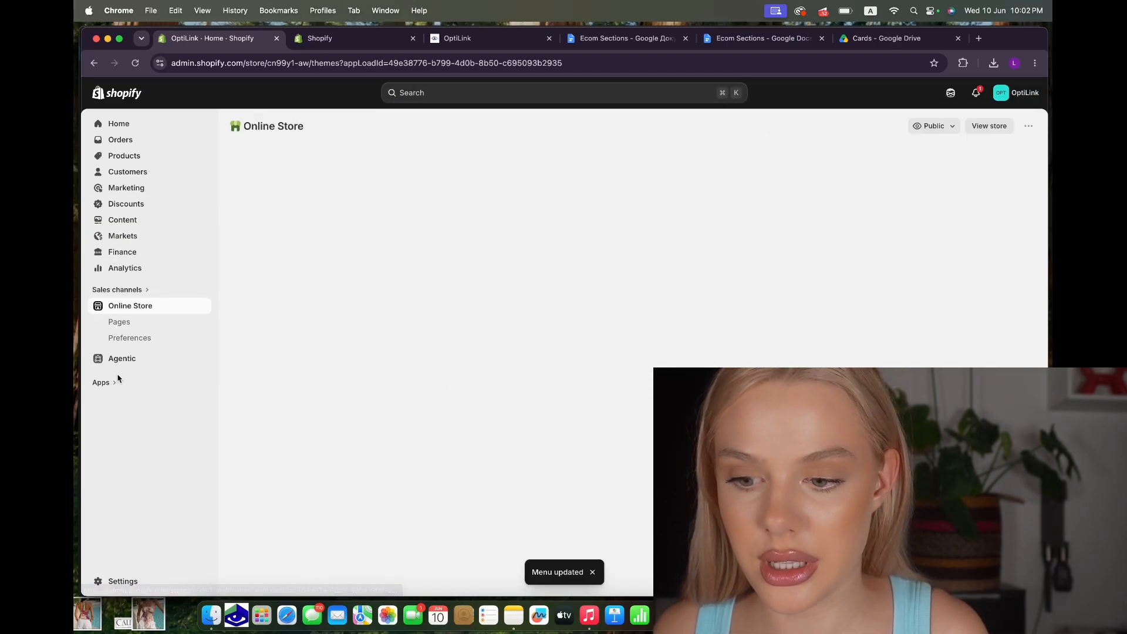
pyautogui.click(120, 324)
pyautogui.click(317, 200)
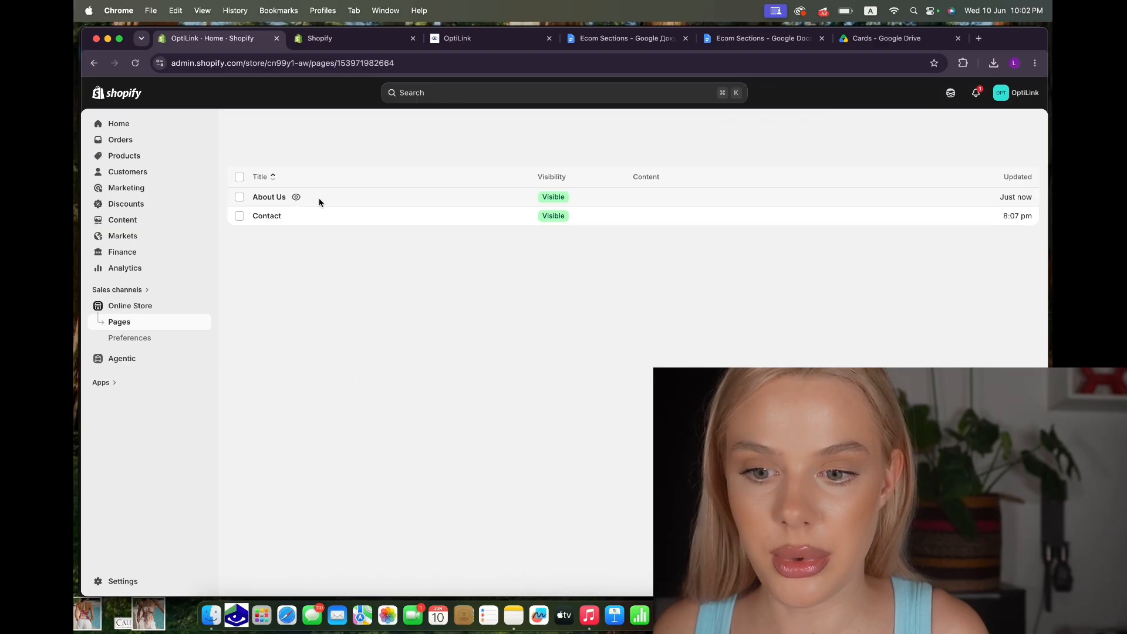
pyautogui.click(416, 244)
pyautogui.write('gshghgsgshghgsgh')
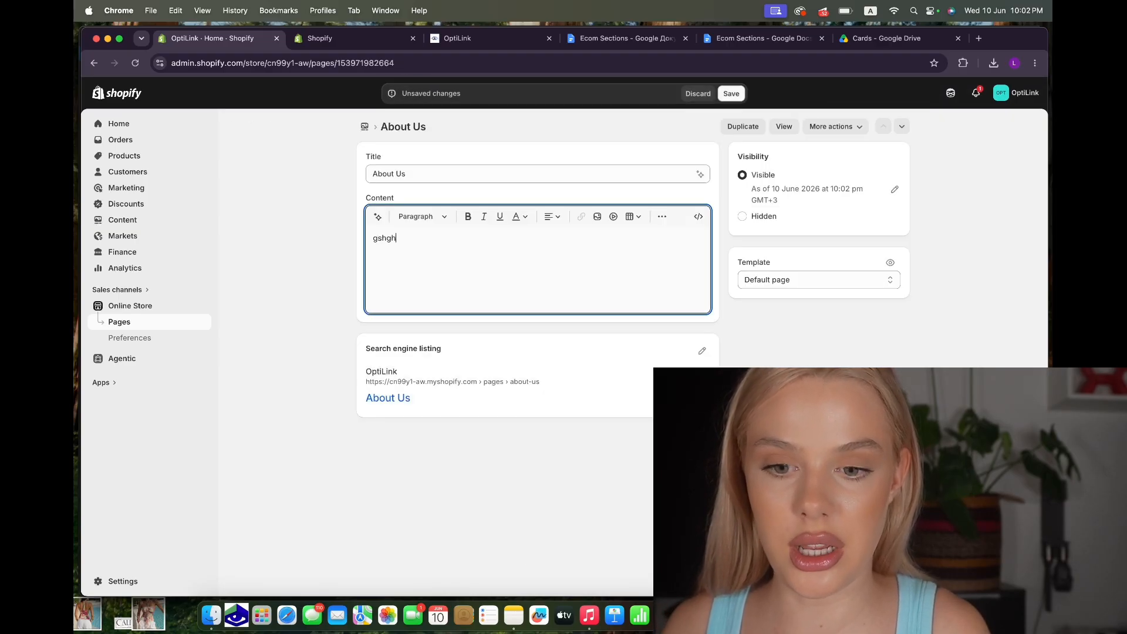
pyautogui.click(732, 94)
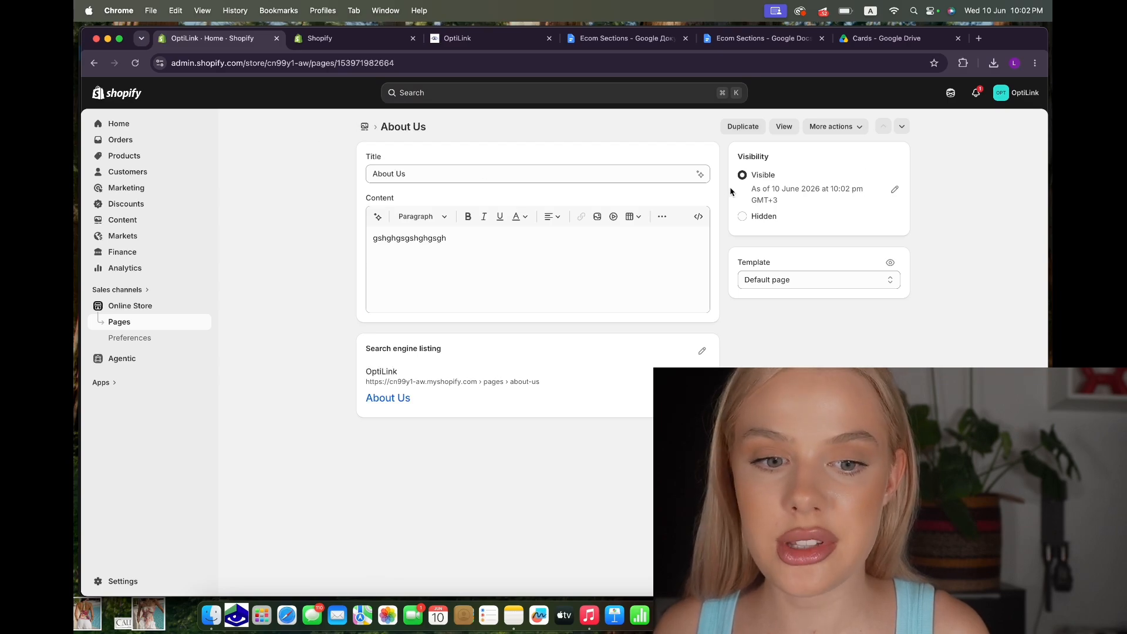
# Open the active theme in the editor and preview the About Us page through the store's header navigation.
pyautogui.click(141, 305)
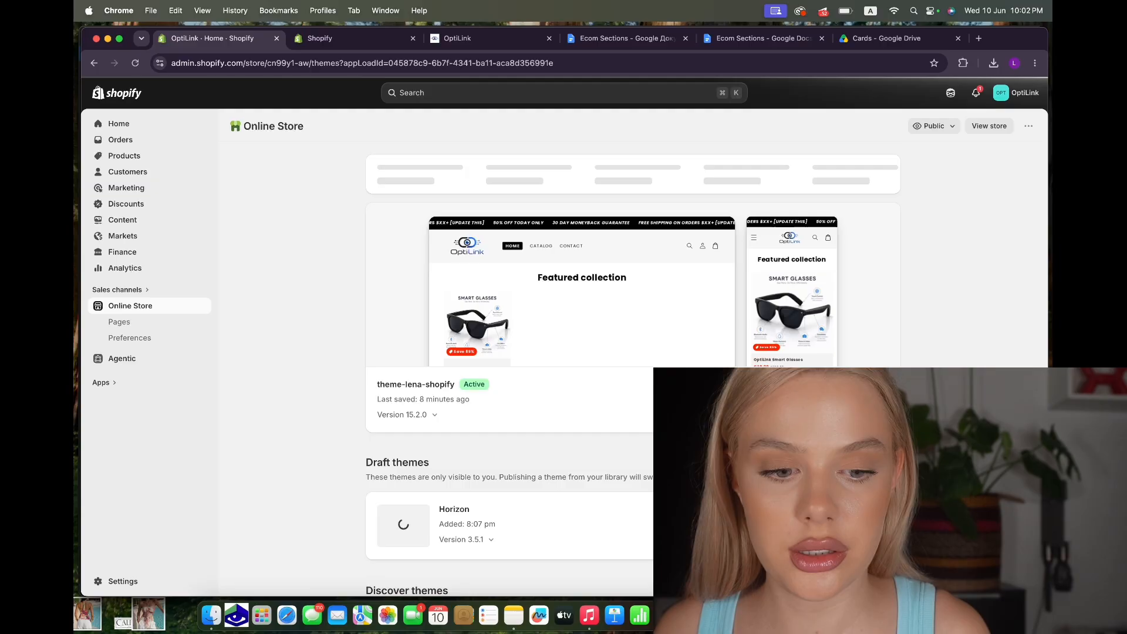
pyautogui.click(868, 393)
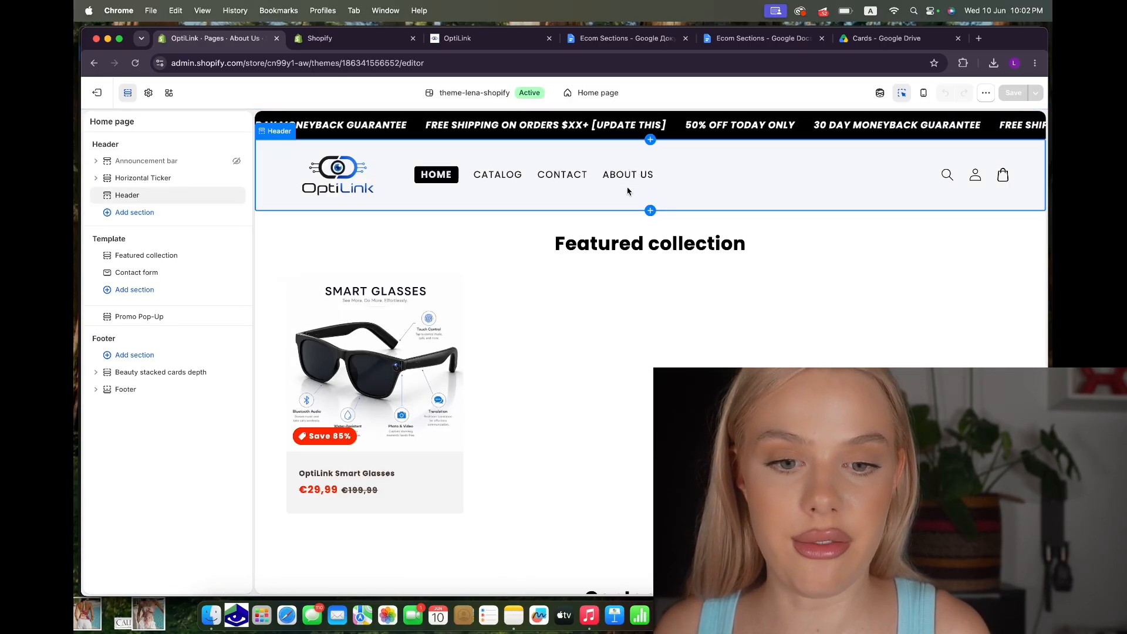
pyautogui.click(627, 175)
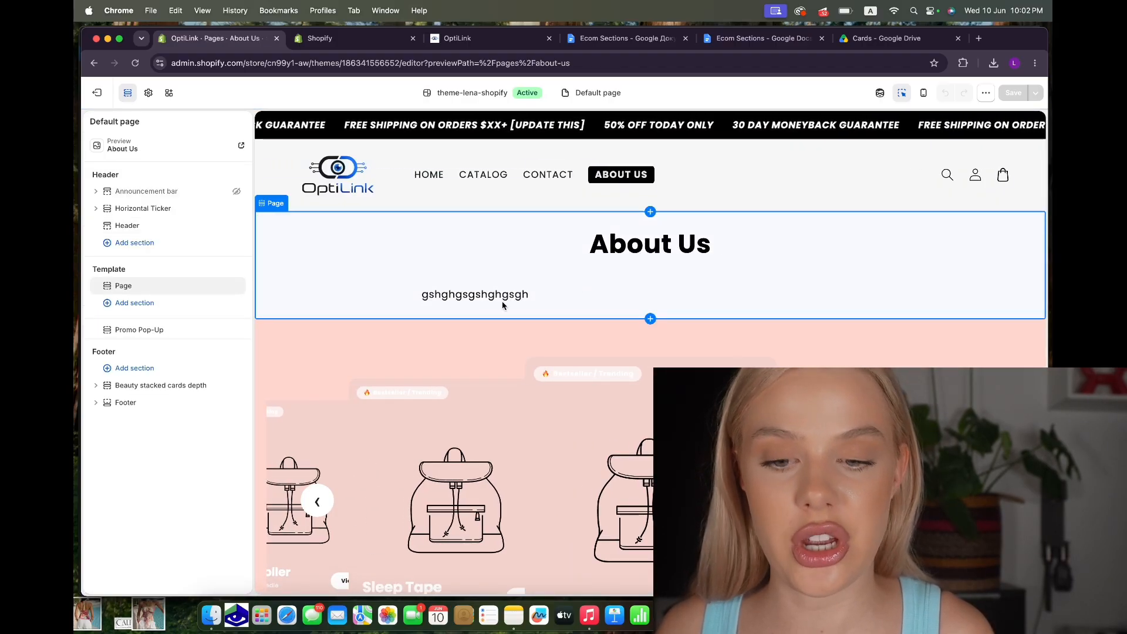
# Add an online store page titled "Example" with the content "xxxxx", set its visibility to Visible, and save it.
pyautogui.click(97, 93)
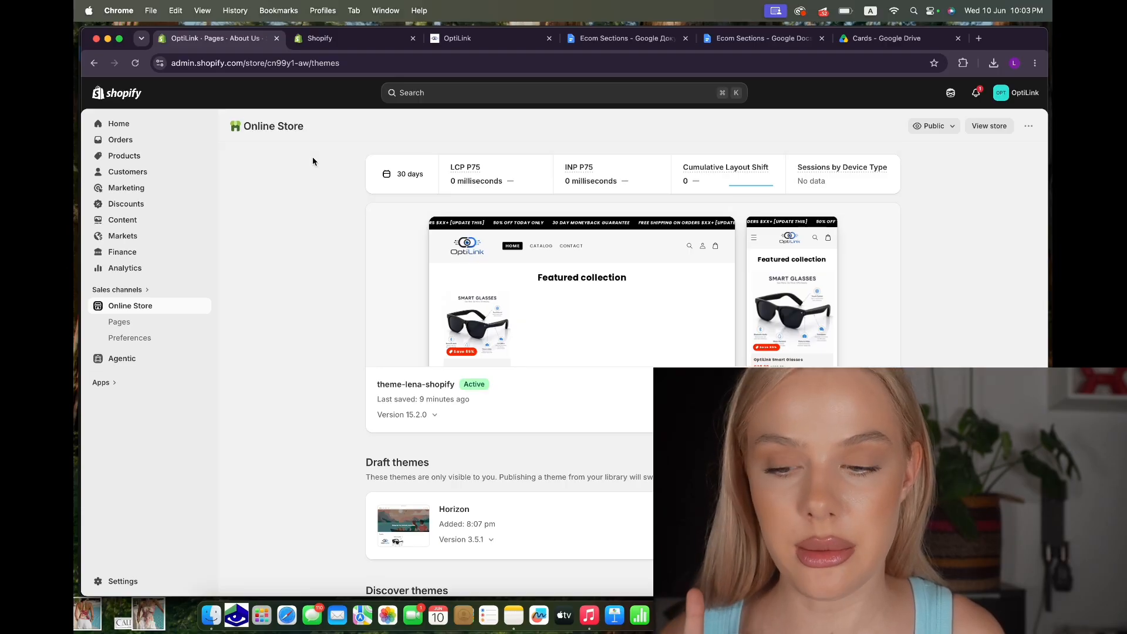
pyautogui.click(143, 322)
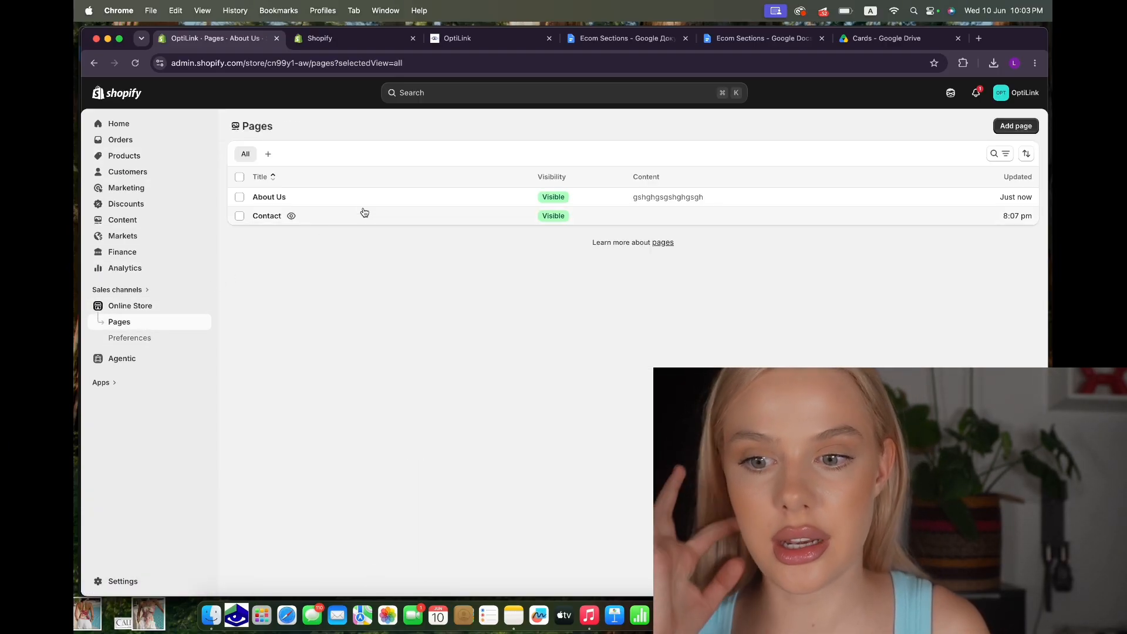
pyautogui.click(1014, 126)
pyautogui.click(520, 178)
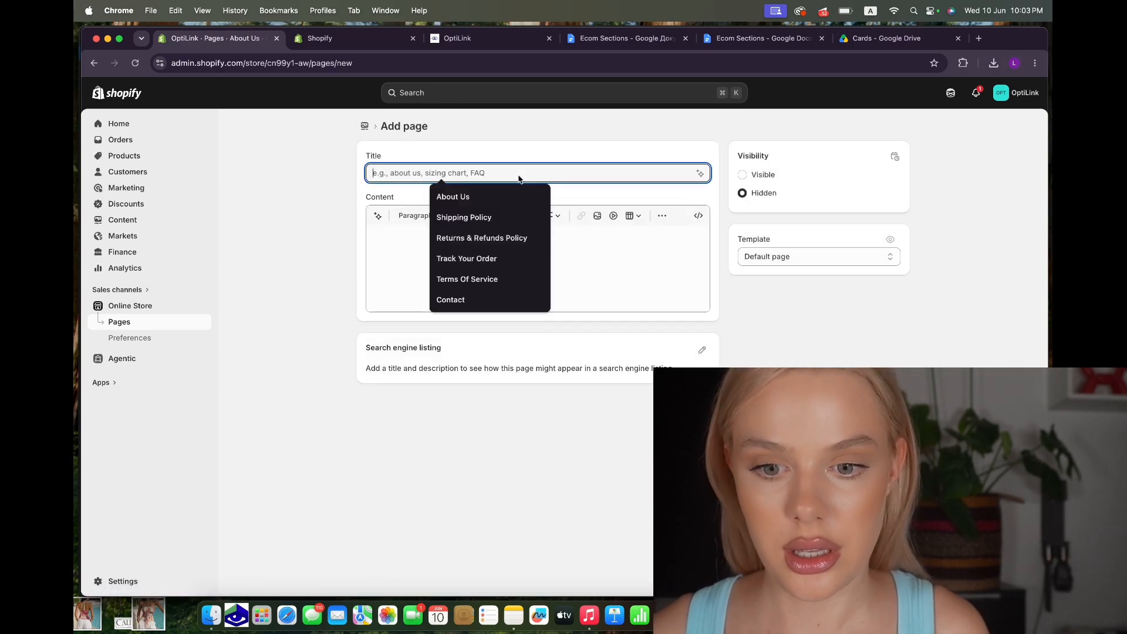
pyautogui.write('Example')
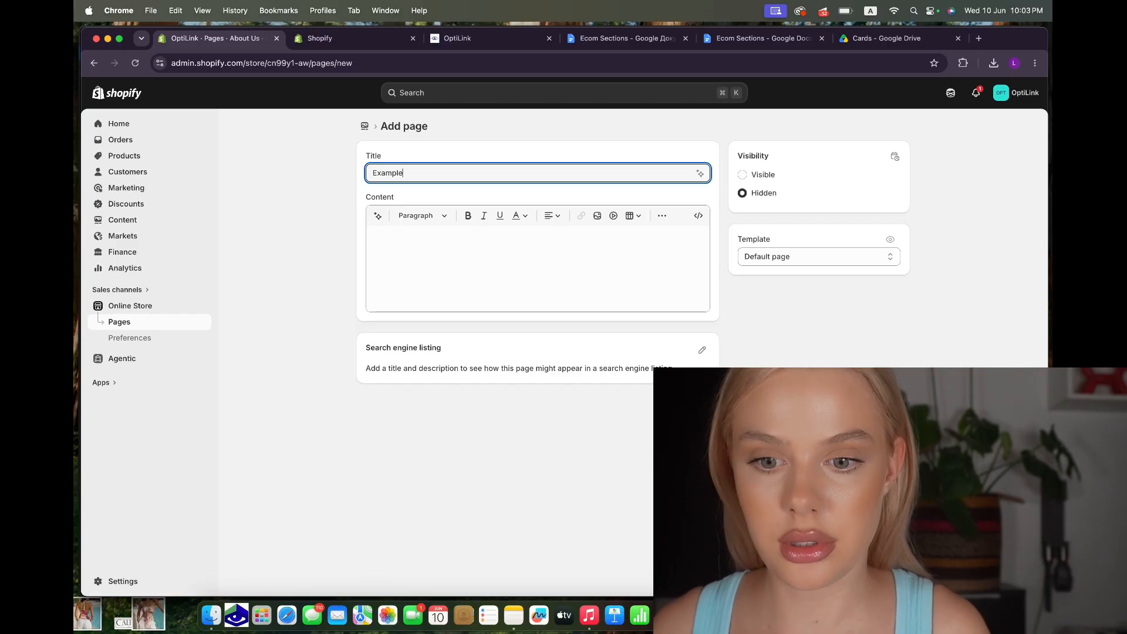
pyautogui.click(743, 175)
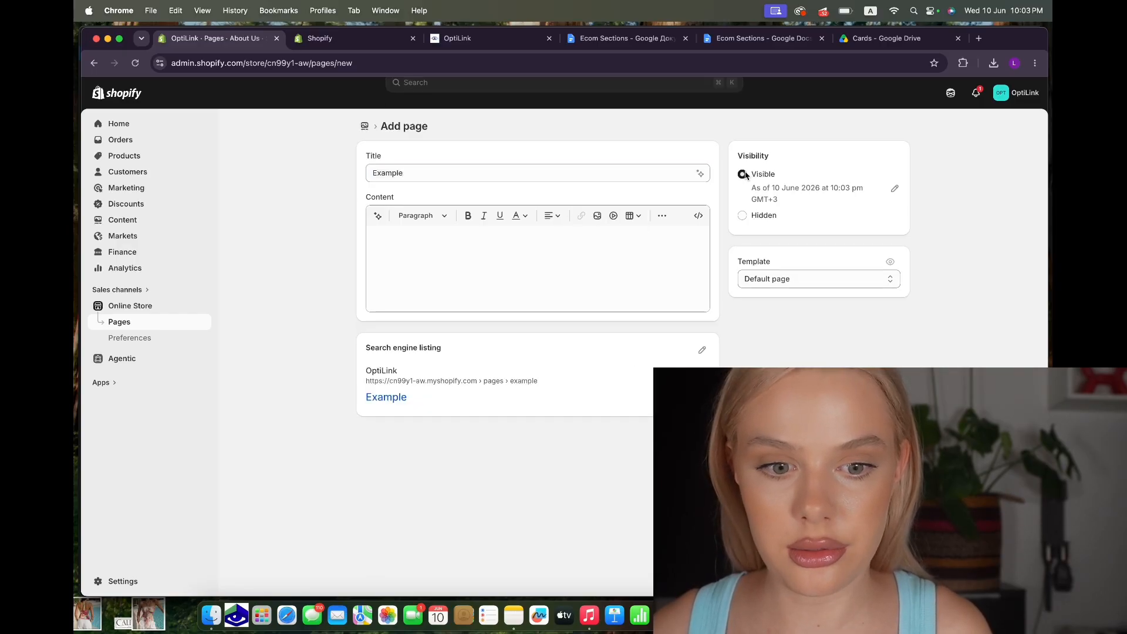
pyautogui.click(591, 242)
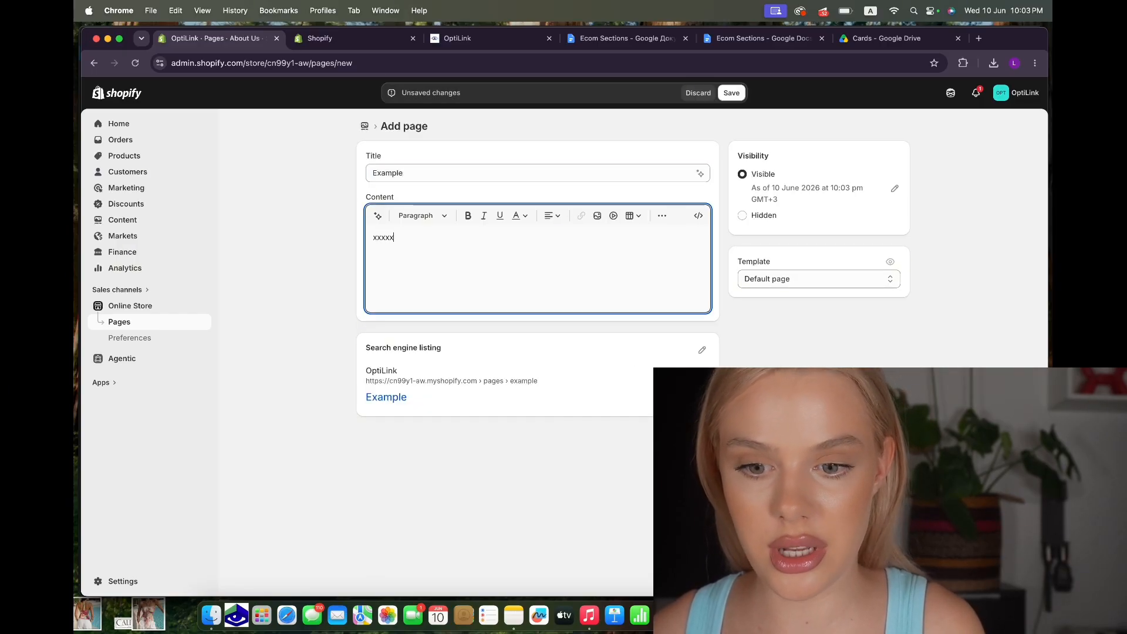
pyautogui.click(732, 93)
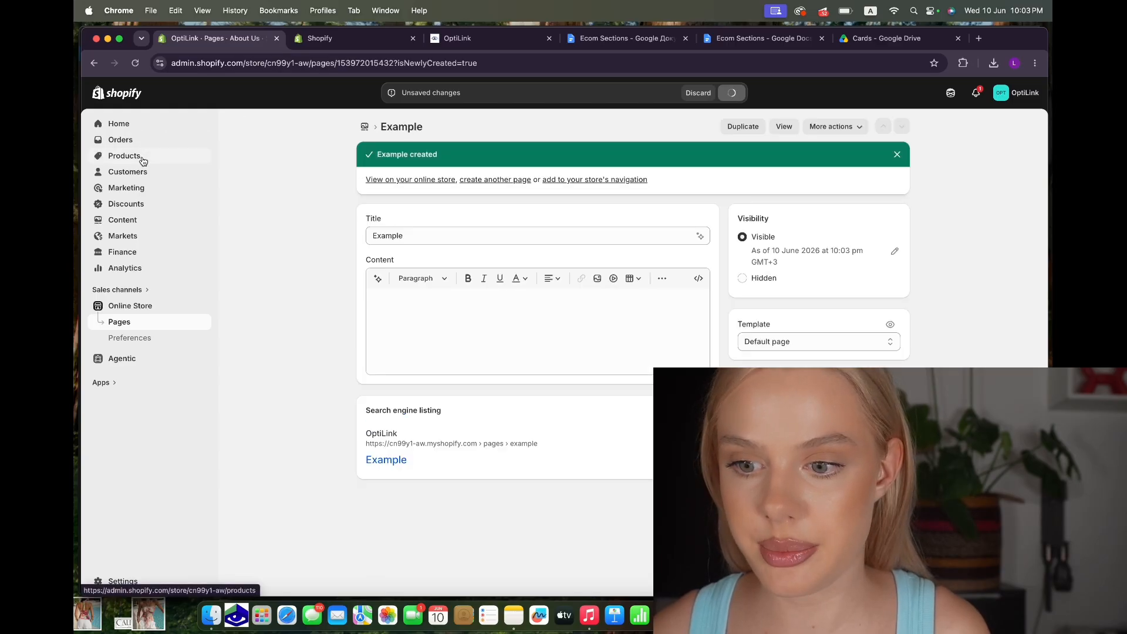
# Add an "Example" item linked to the Example page to the main menu and save the menu.
pyautogui.click(129, 219)
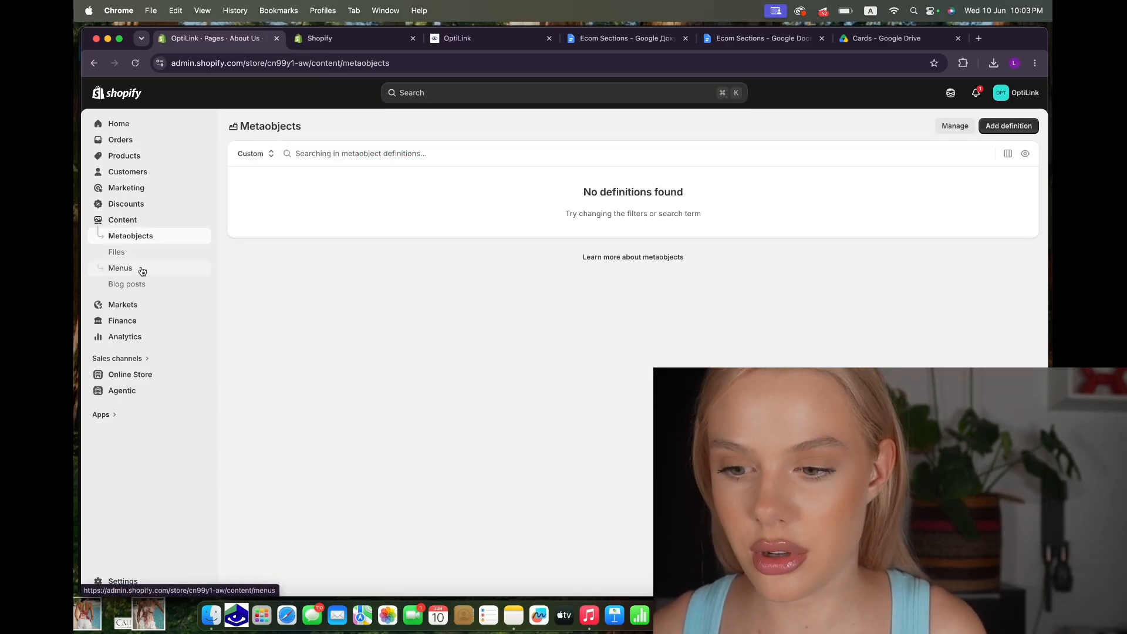
pyautogui.click(135, 267)
pyautogui.click(344, 171)
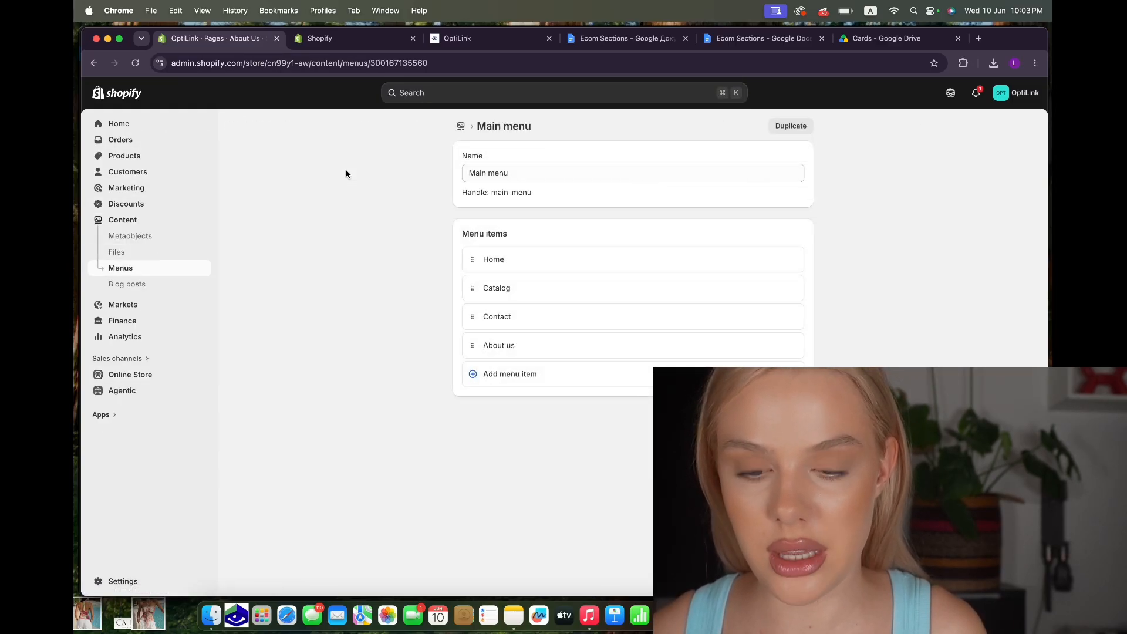
pyautogui.click(495, 375)
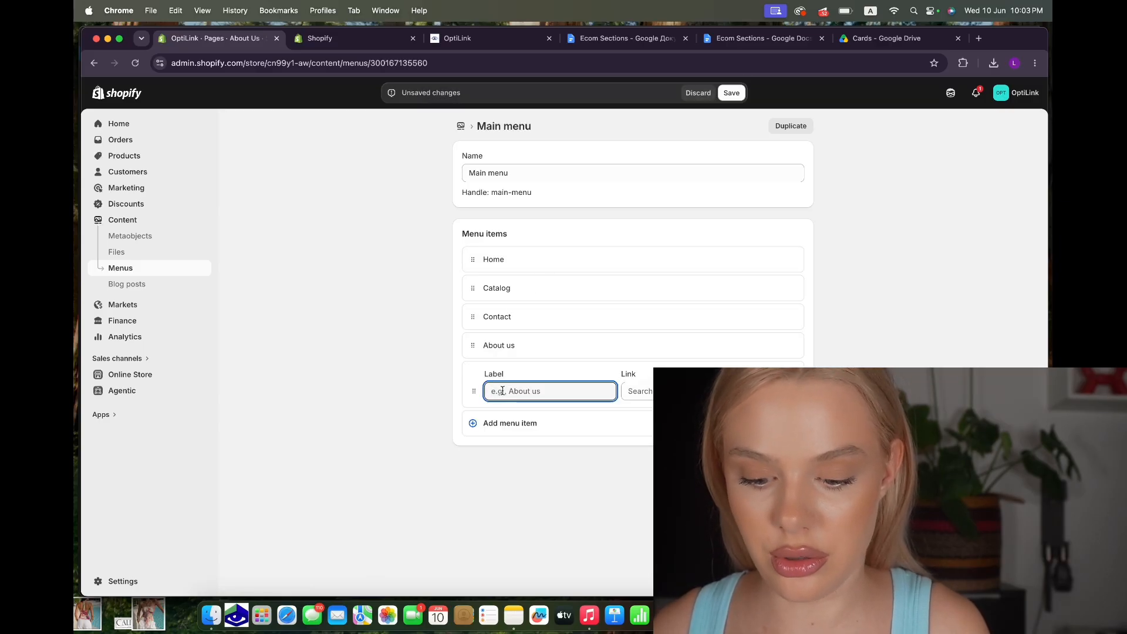
pyautogui.write('Example')
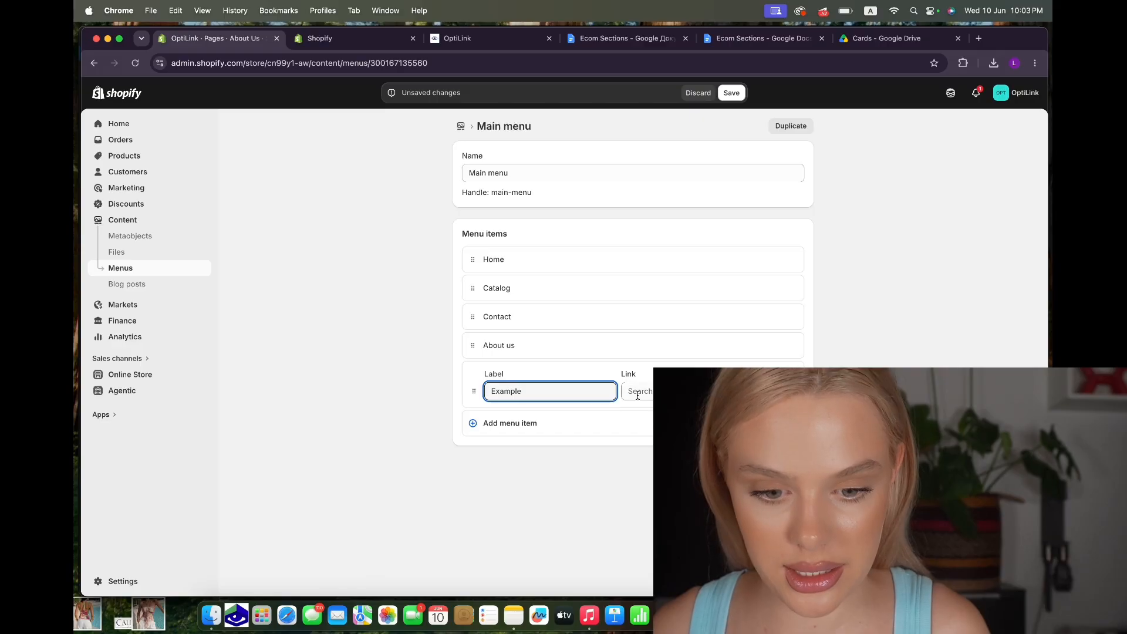
pyautogui.click(638, 395)
pyautogui.click(669, 240)
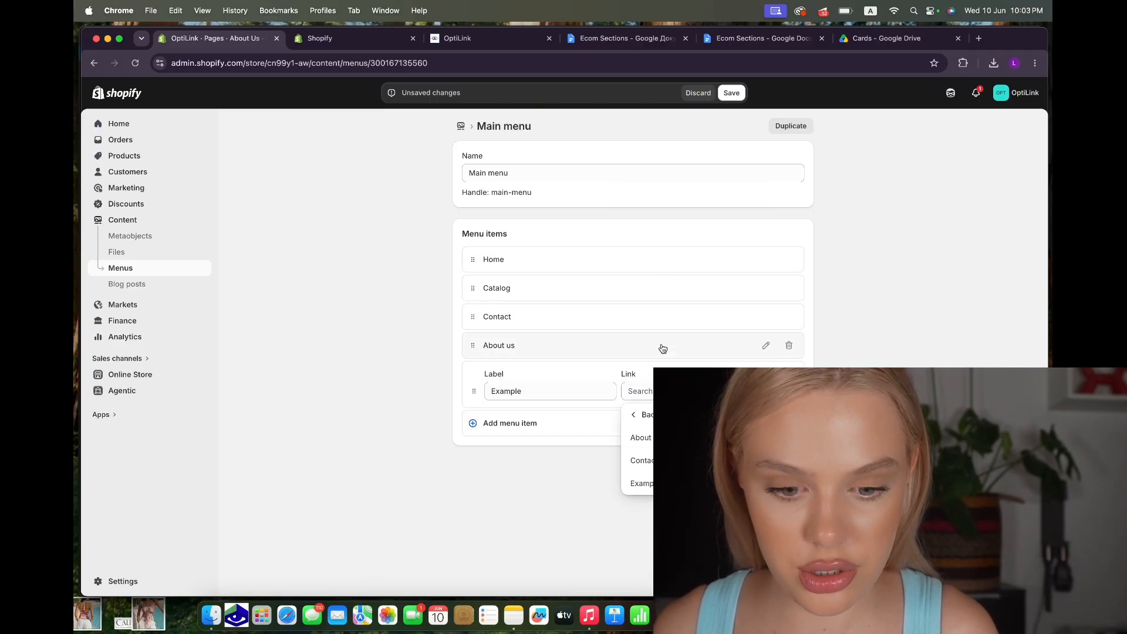
pyautogui.click(646, 483)
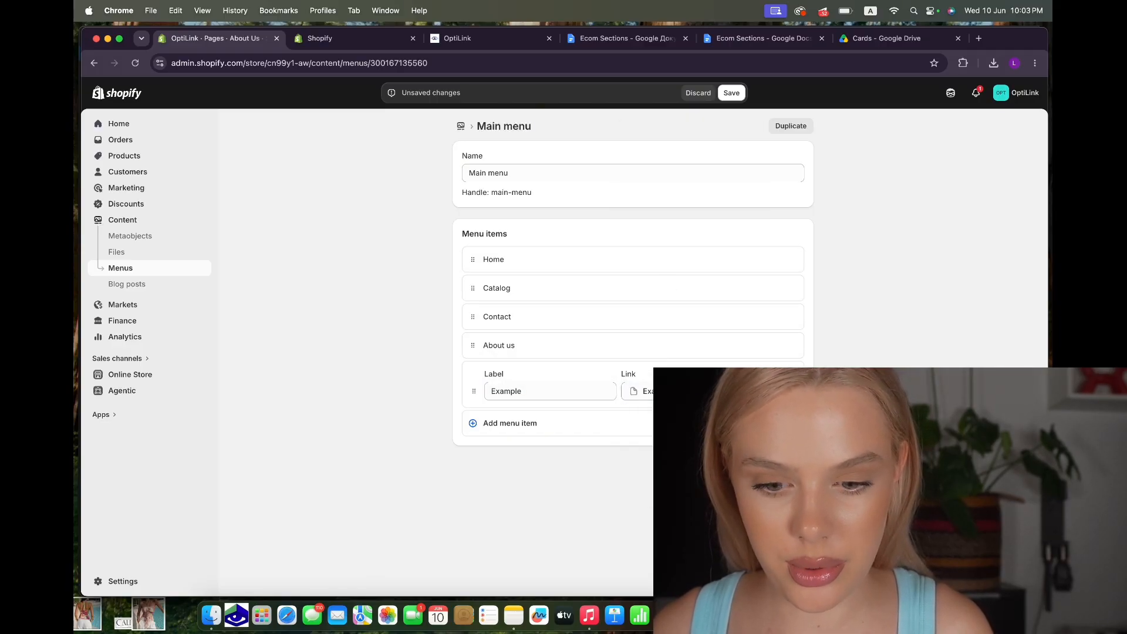
pyautogui.click(732, 92)
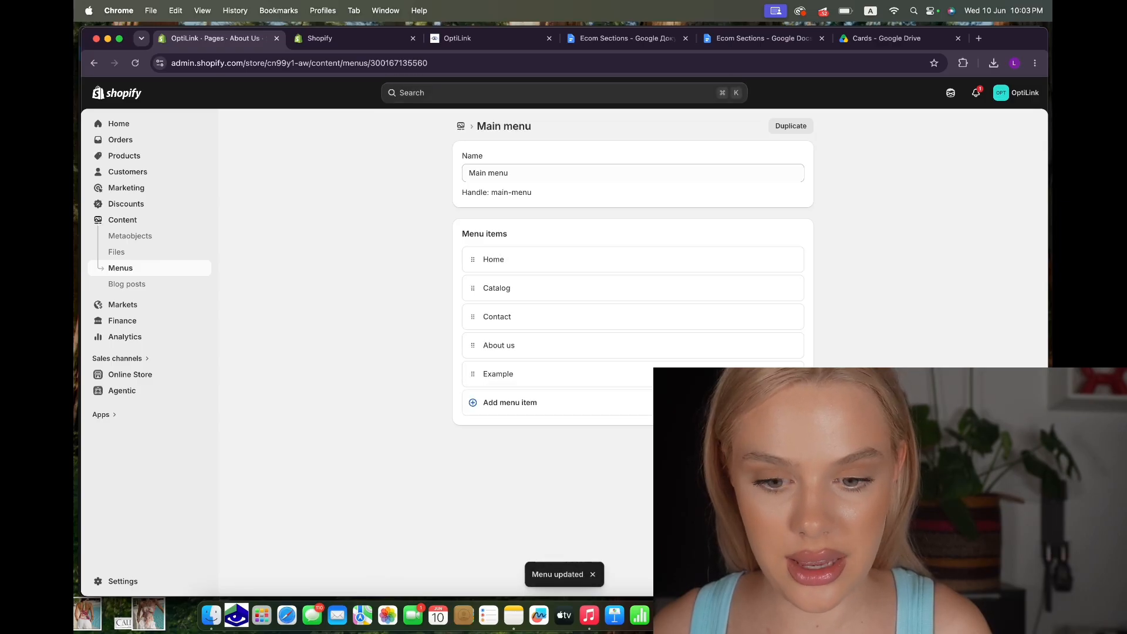
# Nest the Example item under About us in the main menu and save the menu.
pyautogui.moveTo(472, 375); pyautogui.dragTo(590, 370)
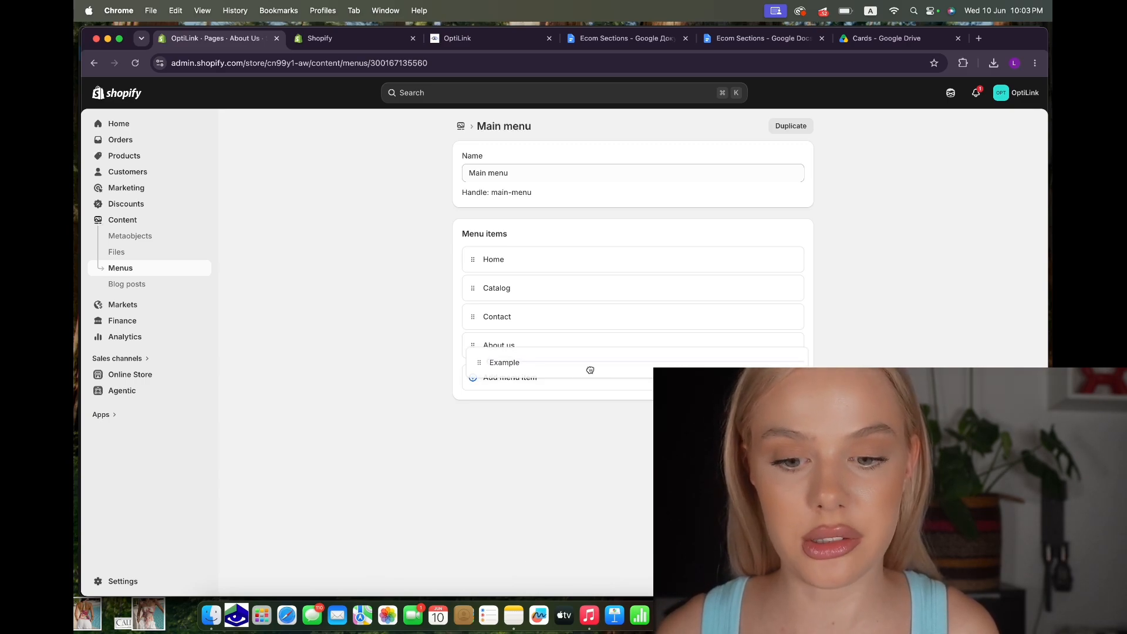
pyautogui.moveTo(590, 370); pyautogui.dragTo(589, 371)
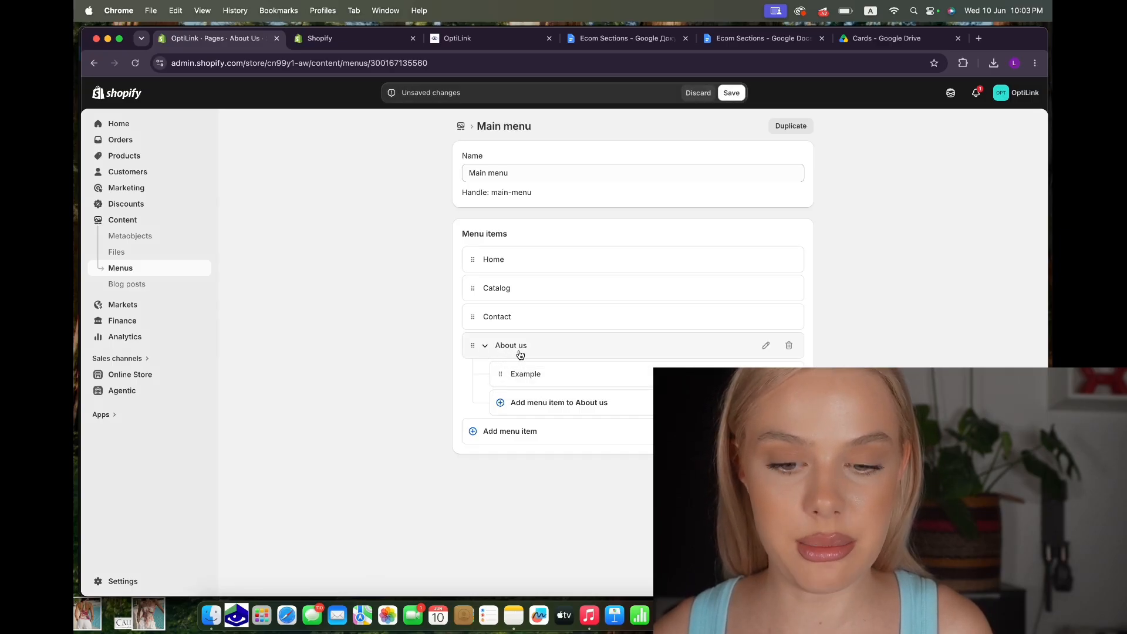
pyautogui.click(730, 92)
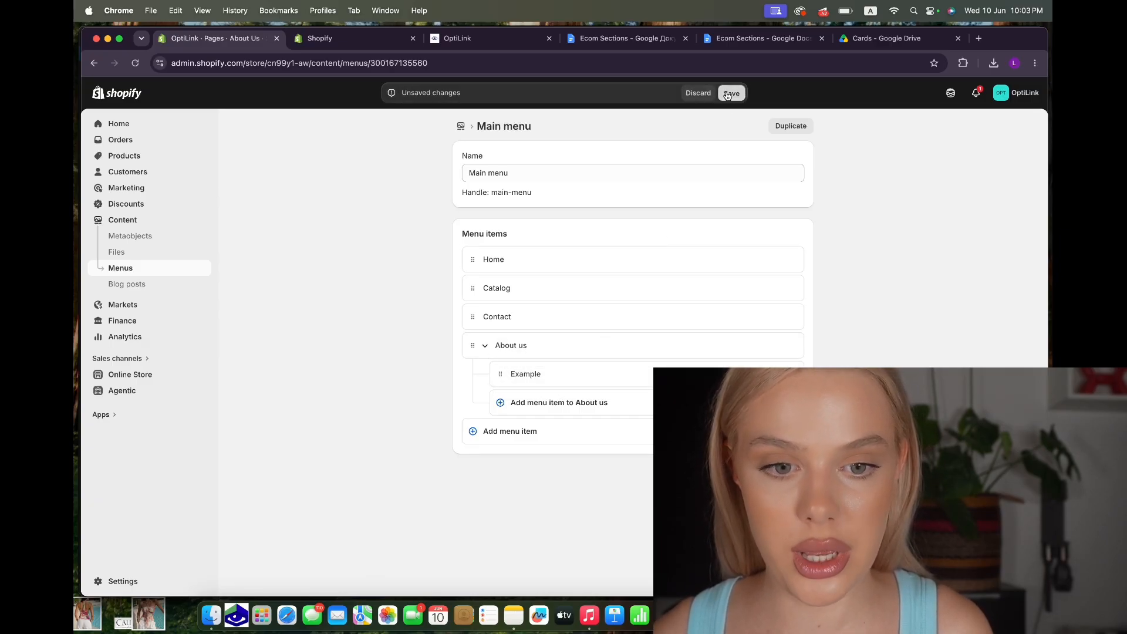
# Open the active theme in the editor and check the About Us submenu in the store's header navigation.
pyautogui.click(120, 375)
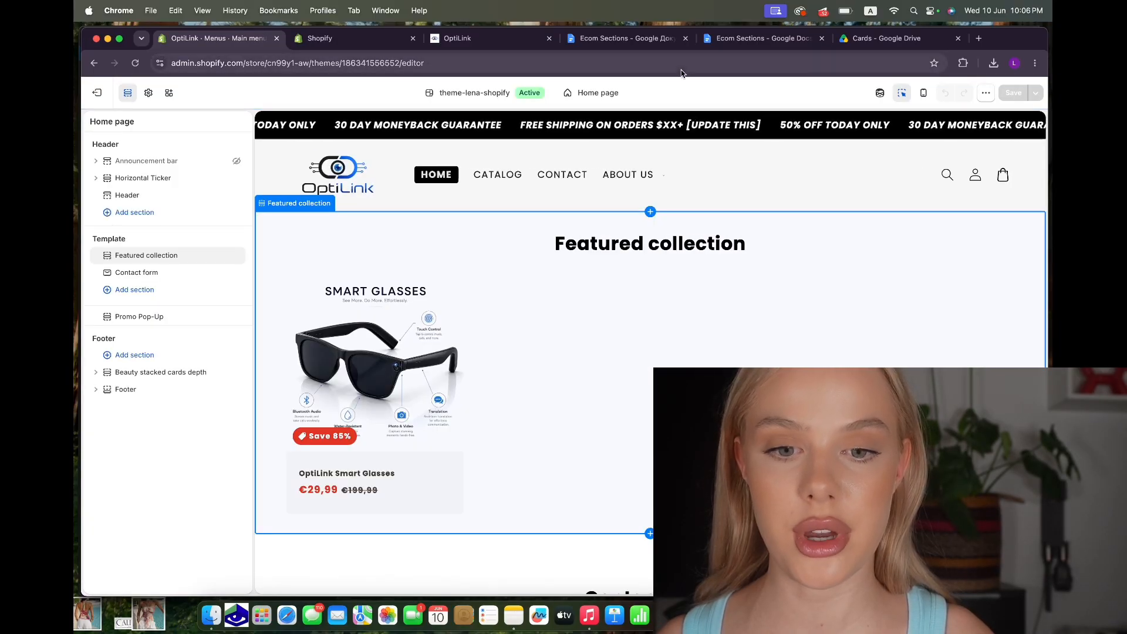
pyautogui.click(635, 178)
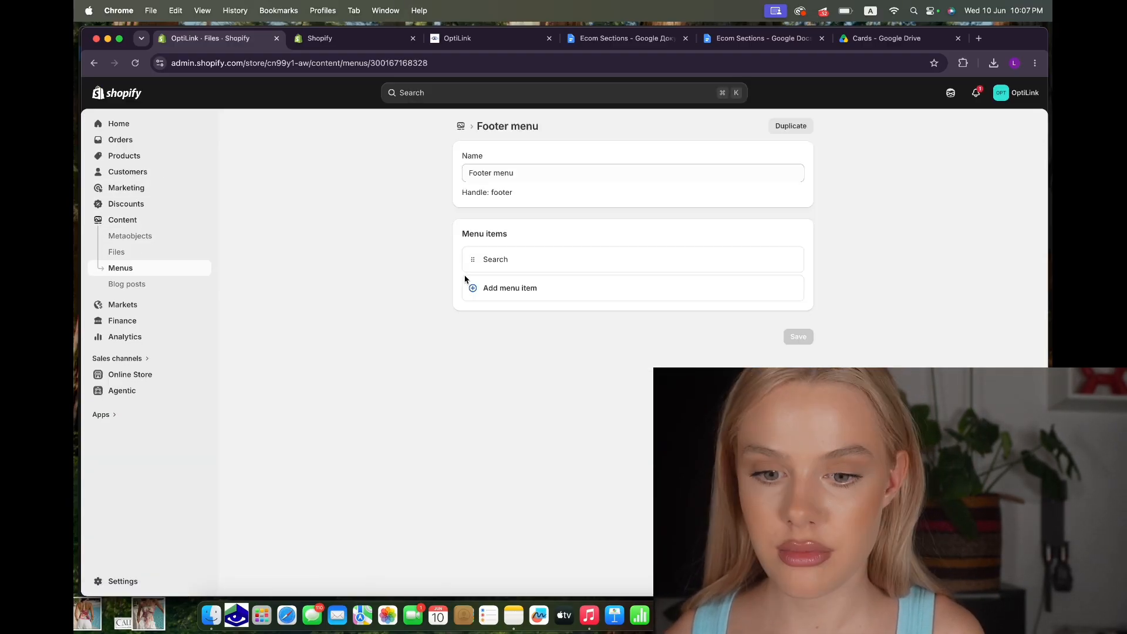
# Start a new menu item in the Footer menu.
pyautogui.click(498, 285)
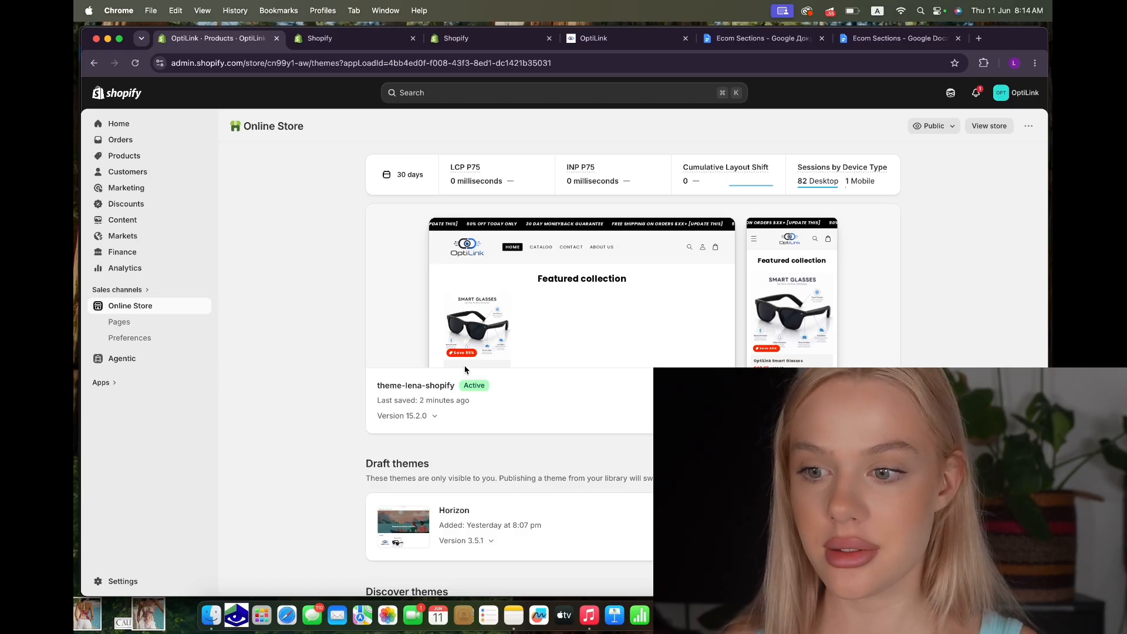
# Add a Color option with the values black and red to the OptiLink Smart Glasses product's variants.
pyautogui.click(188, 157)
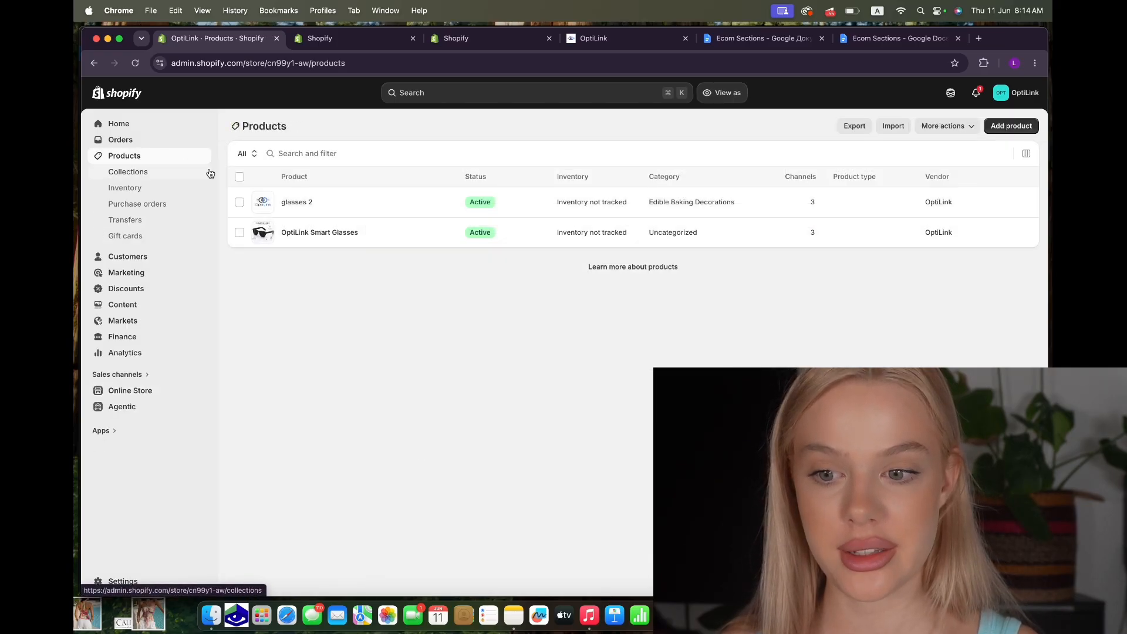
pyautogui.click(326, 245)
pyautogui.scroll(-5, 327, 246)
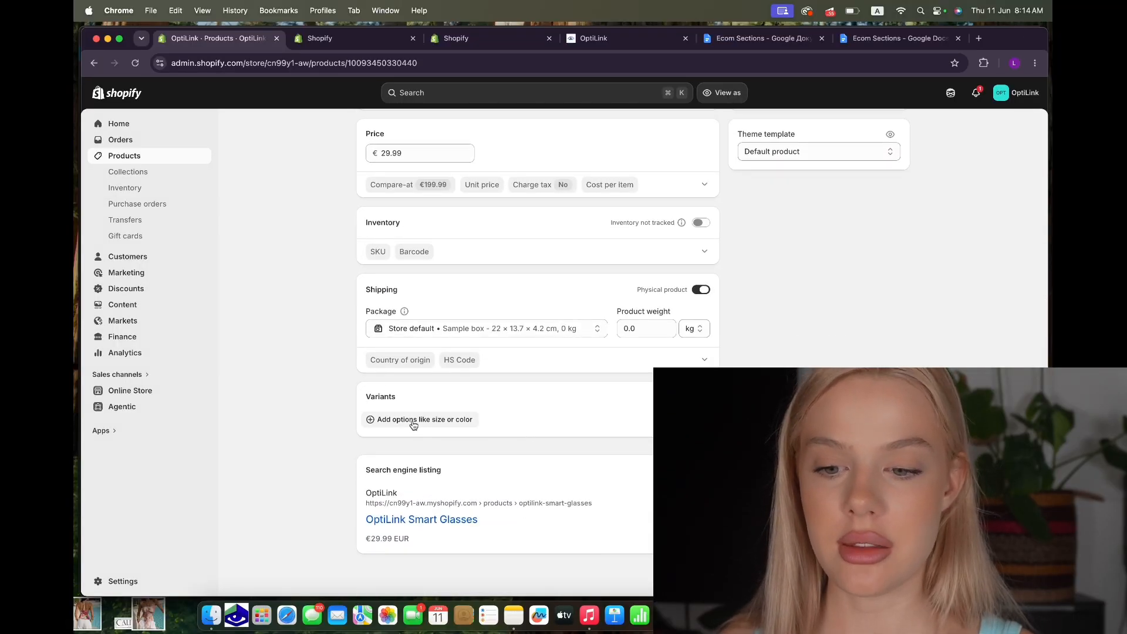
pyautogui.click(413, 422)
pyautogui.scroll(-2, 454, 464)
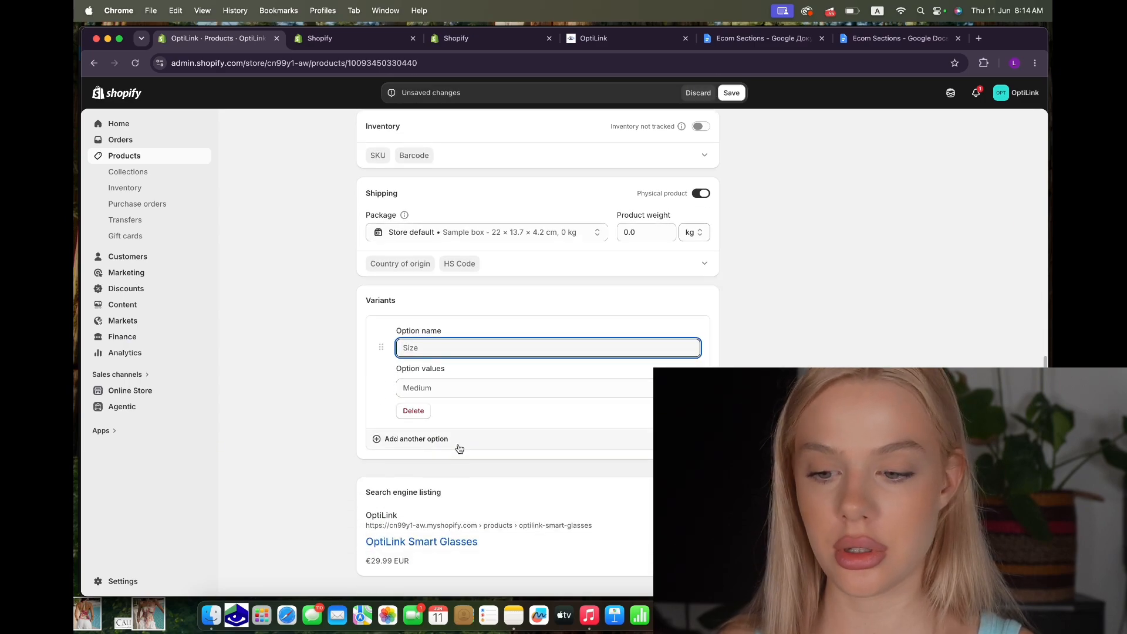
pyautogui.write('Col')
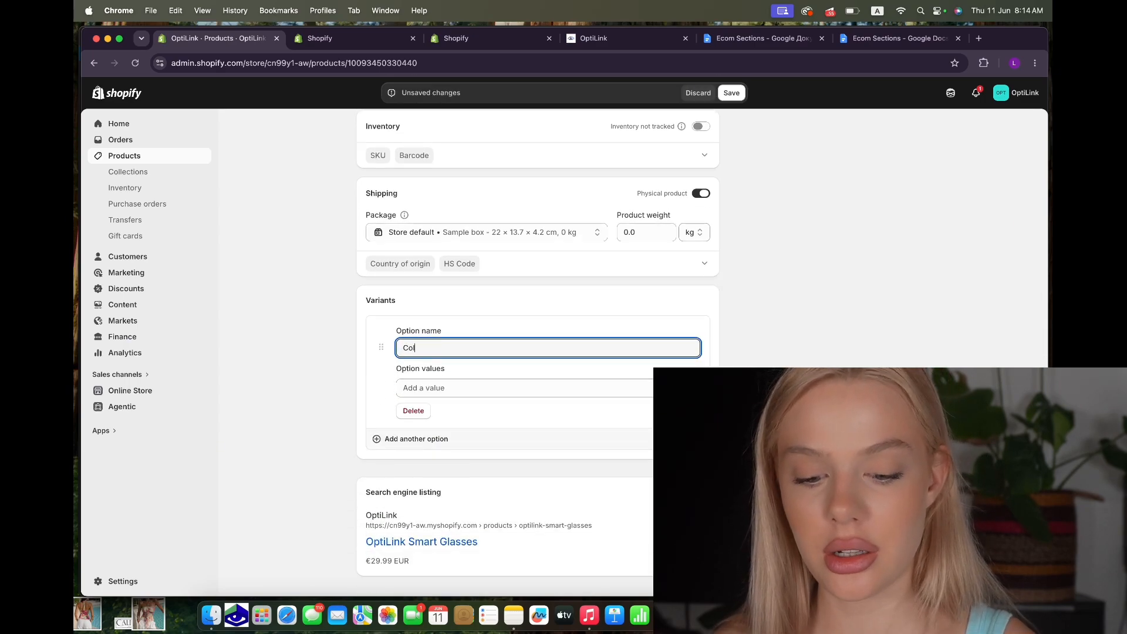
pyautogui.write('or')
pyautogui.click(457, 382)
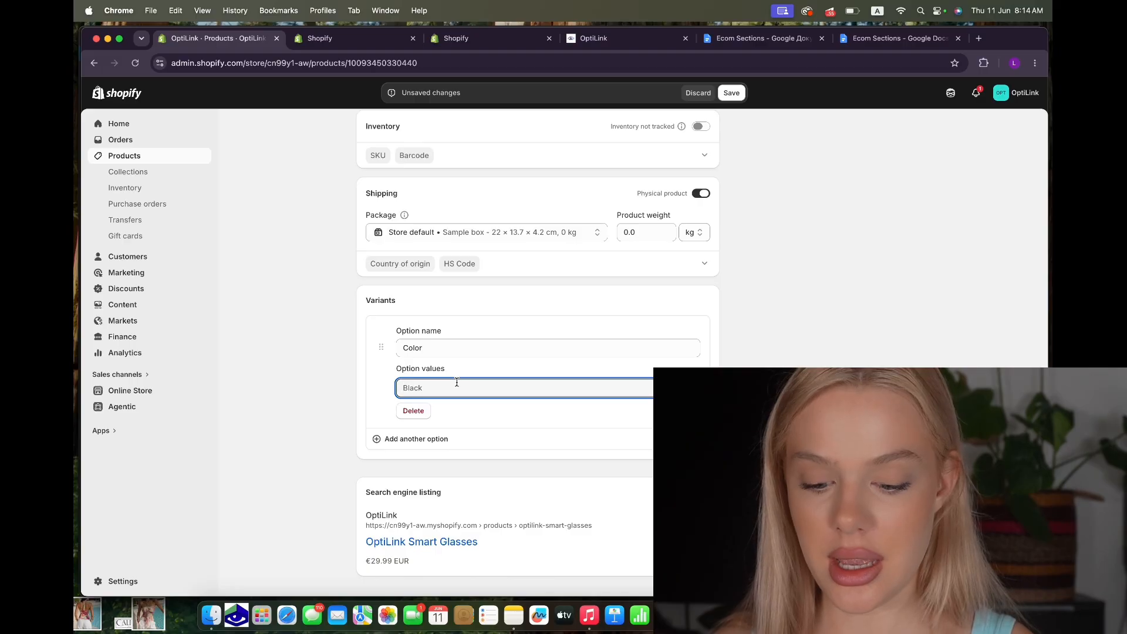
pyautogui.write('black')
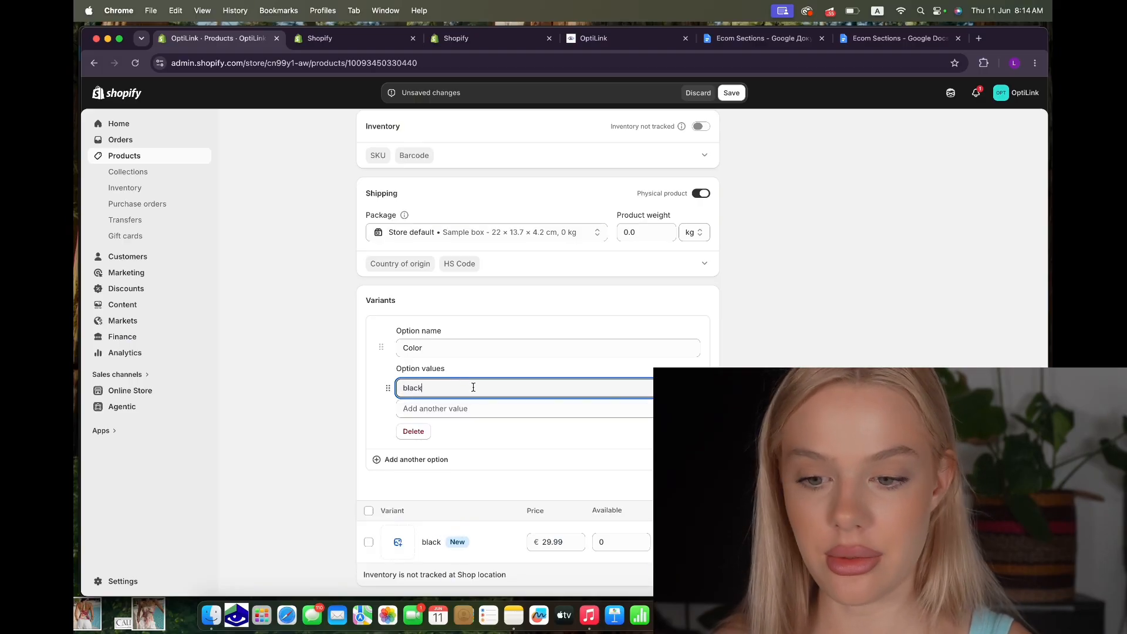
pyautogui.click(505, 409)
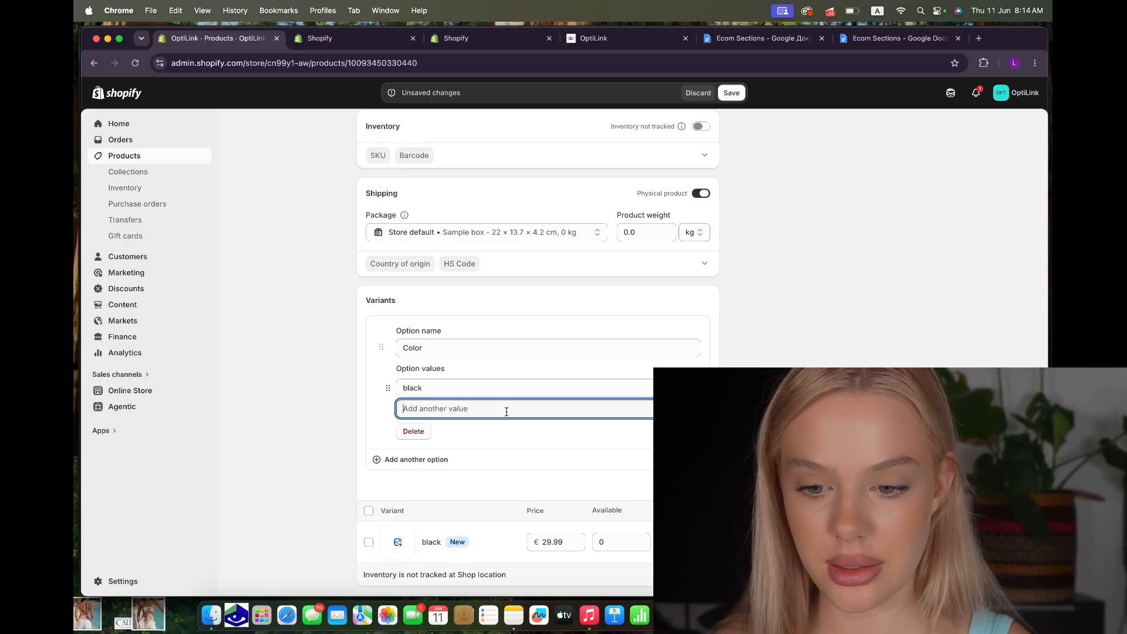
pyautogui.write('red')
# Add a Size option with the values S, M and L to the product's variants, and save the product.
pyautogui.click(431, 487)
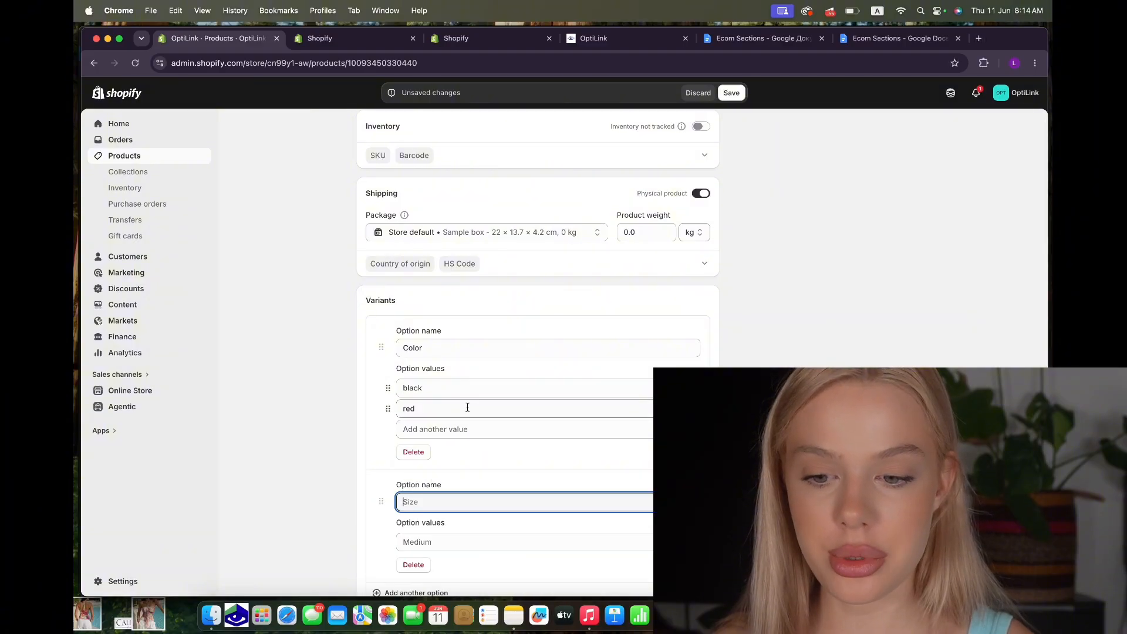
pyautogui.scroll(-3, 466, 400)
pyautogui.write('S')
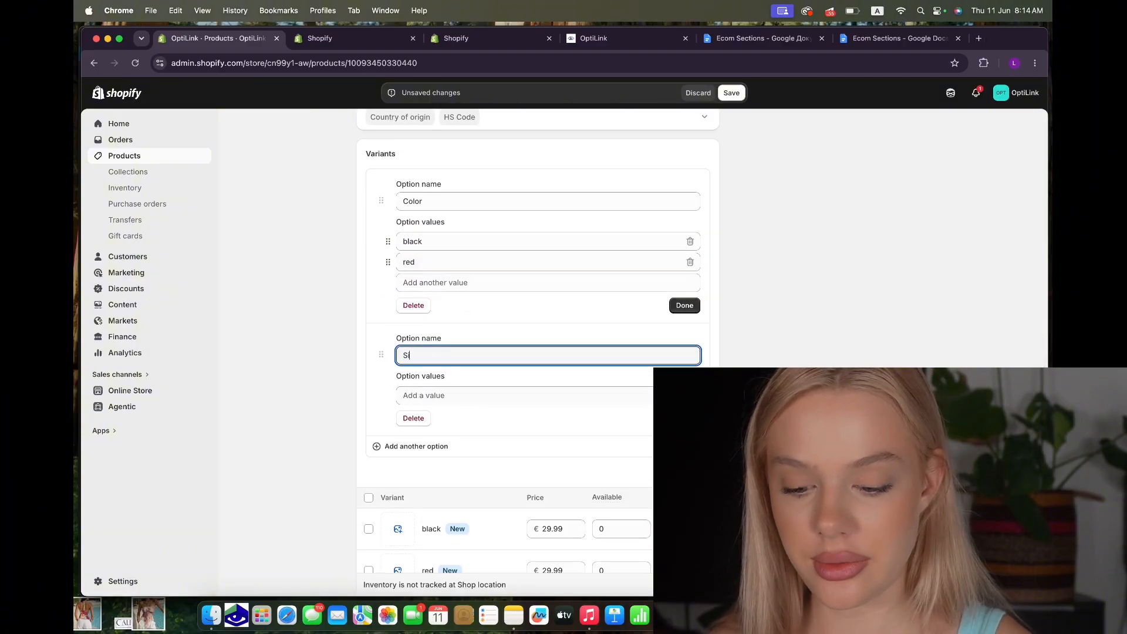
pyautogui.write('ize')
pyautogui.click(447, 394)
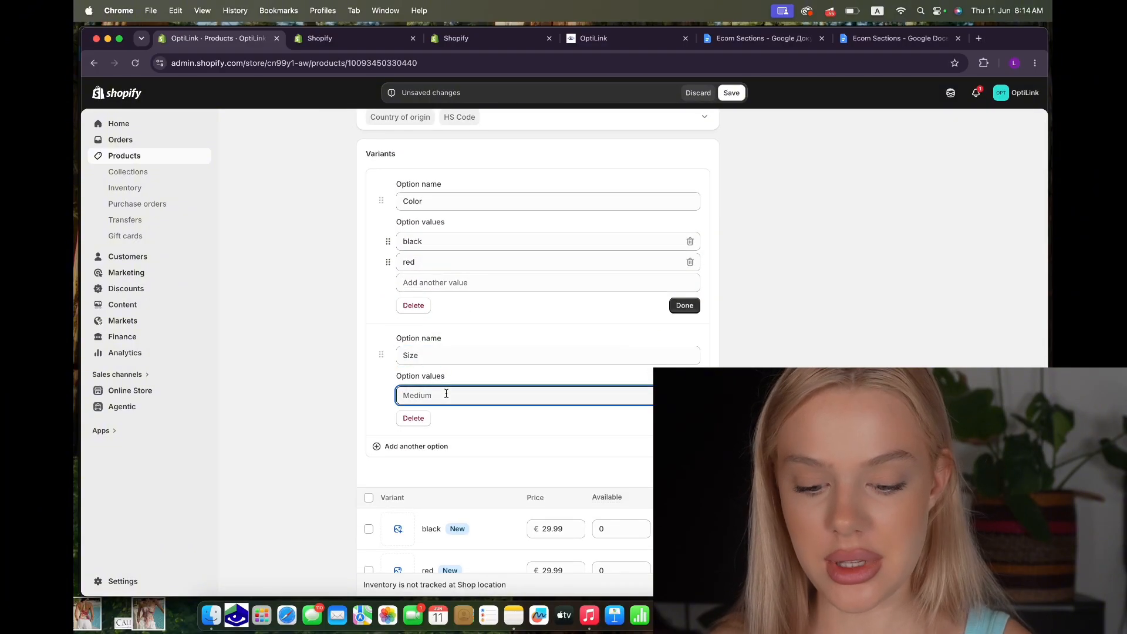
pyautogui.write('S')
pyautogui.click(442, 413)
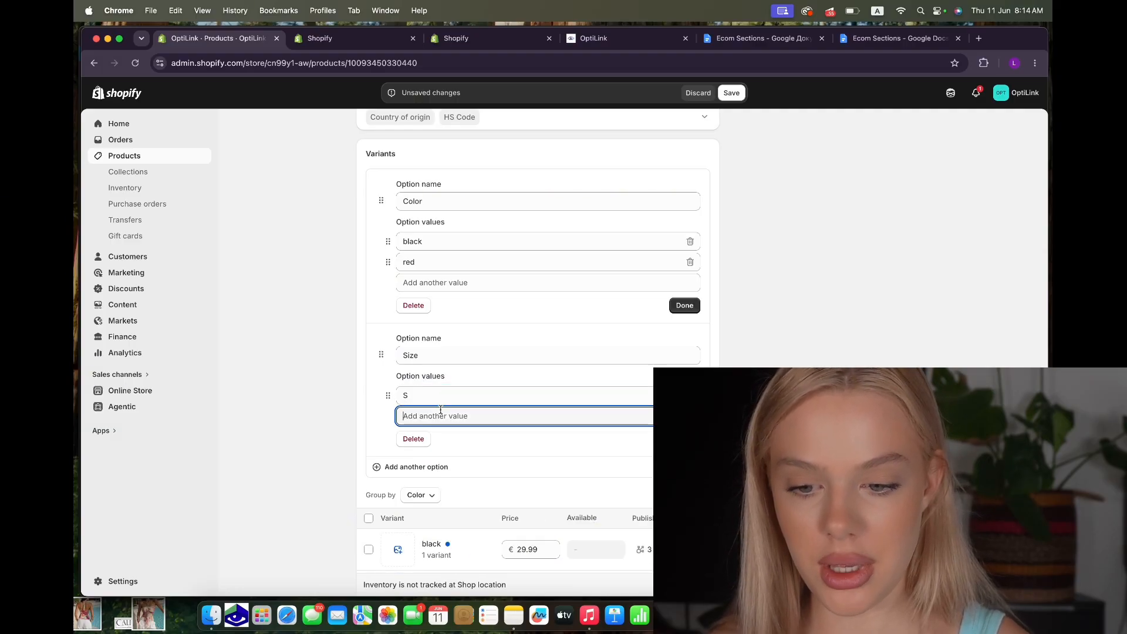
pyautogui.write('M')
pyautogui.click(426, 434)
pyautogui.write('L')
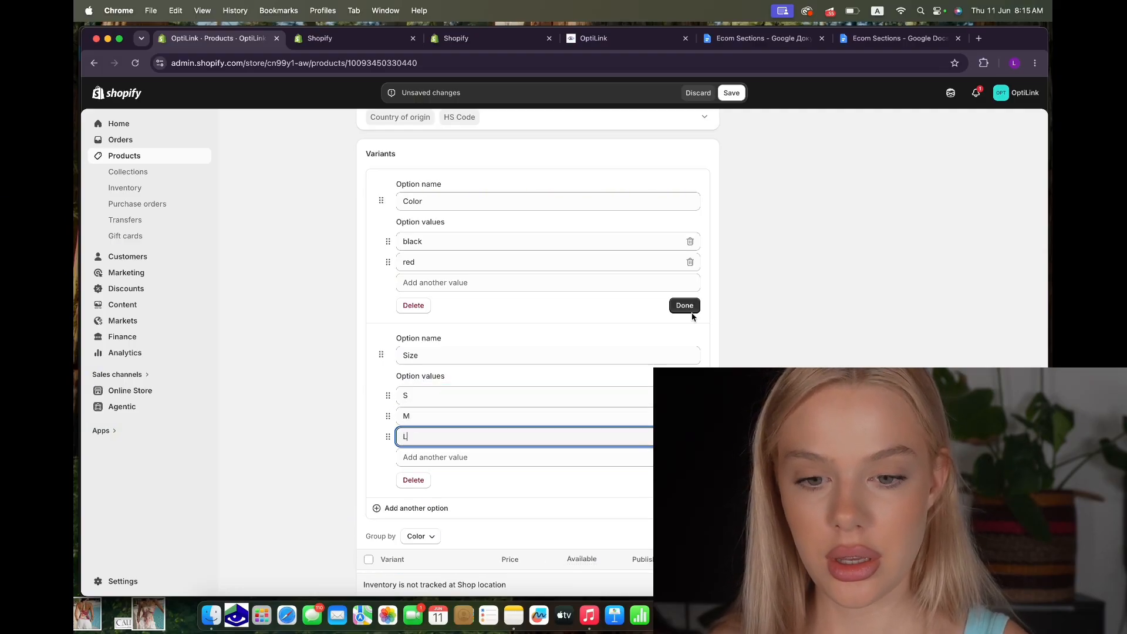
pyautogui.click(684, 305)
pyautogui.click(687, 376)
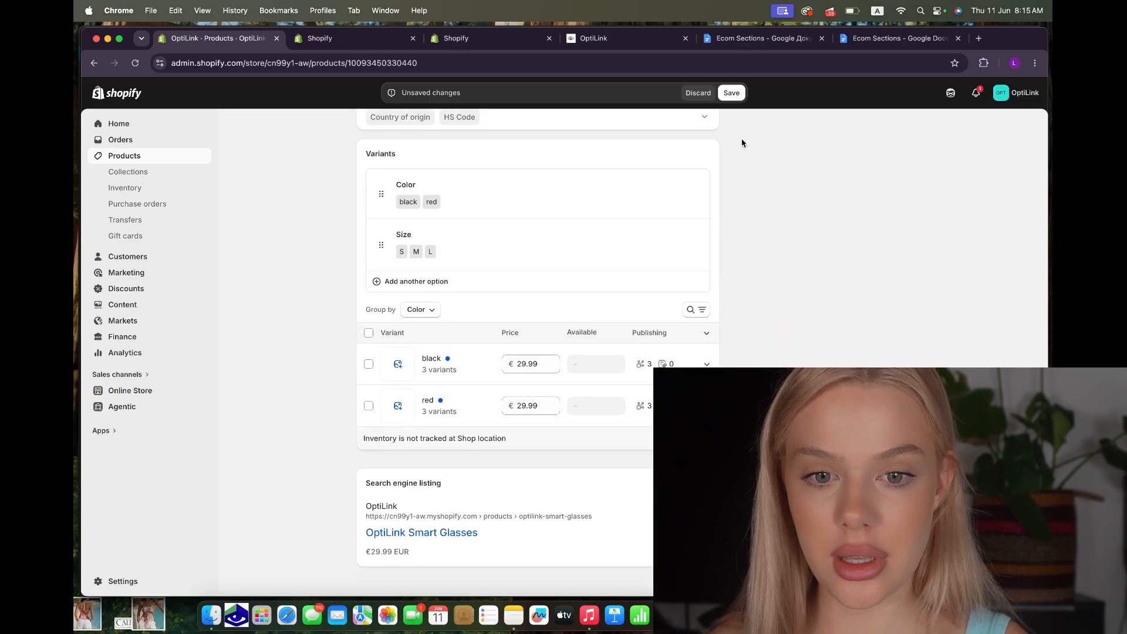
pyautogui.click(731, 93)
# Open the active theme in the editor and preview the OptiLink Smart Glasses product page with its variant picker.
pyautogui.click(116, 392)
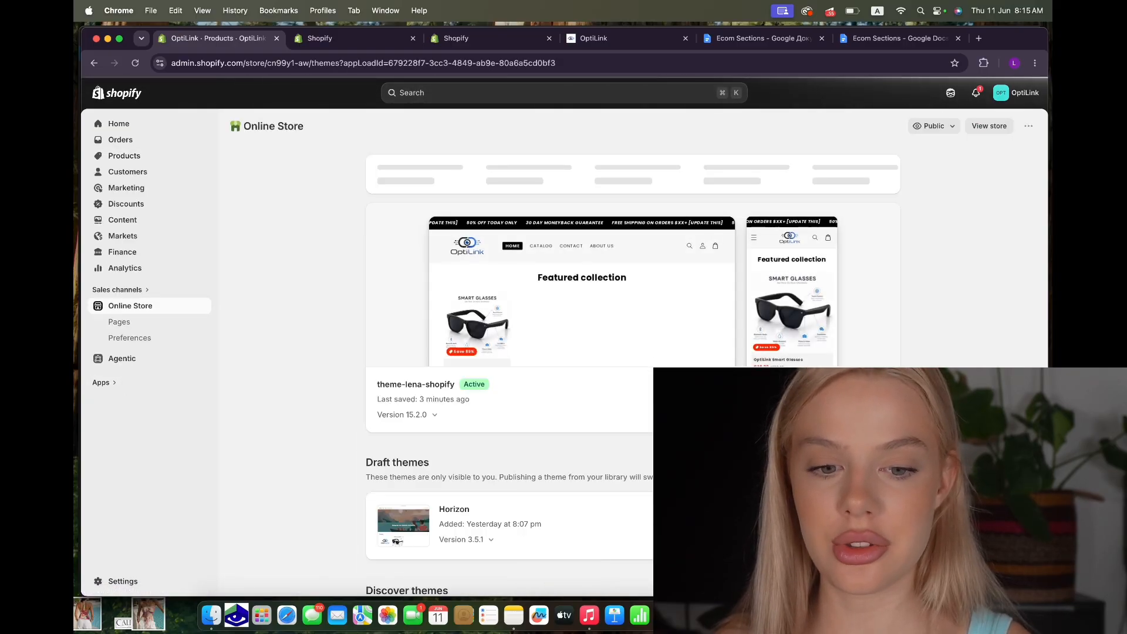
pyautogui.click(480, 346)
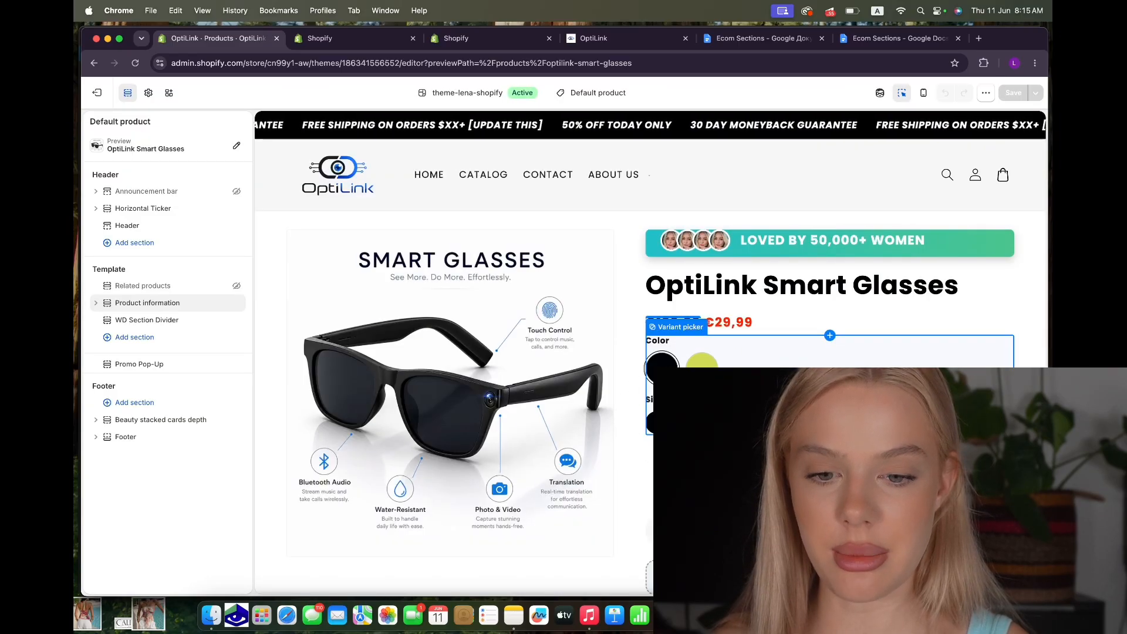
# Set the Variant picker's swatches custom colors option to Custom colors list.
pyautogui.click(773, 353)
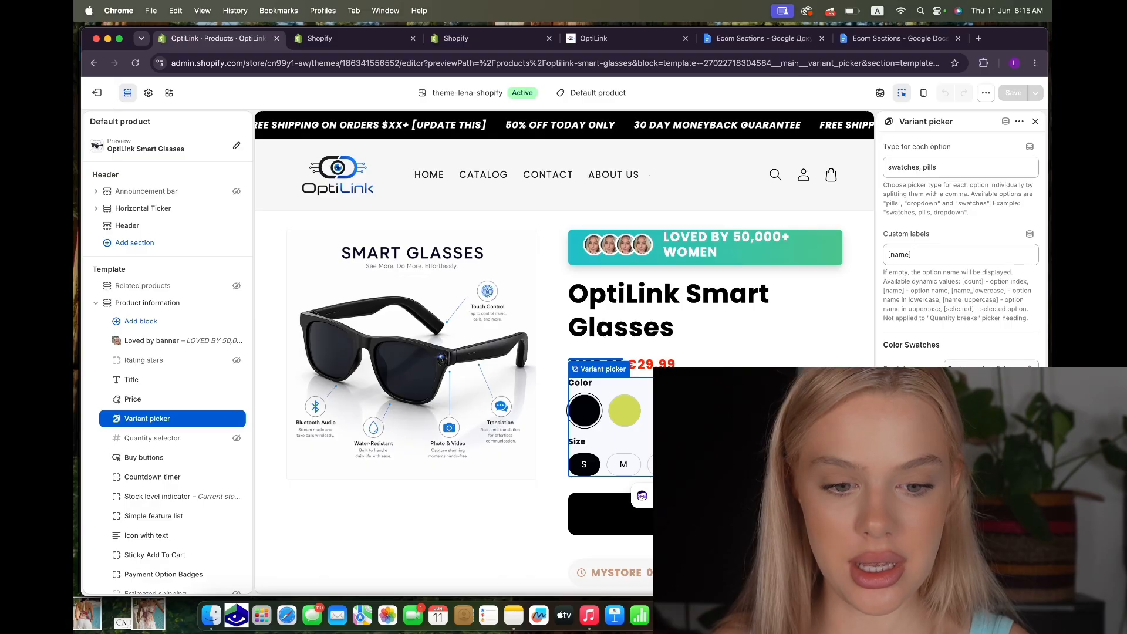
pyautogui.click(991, 367)
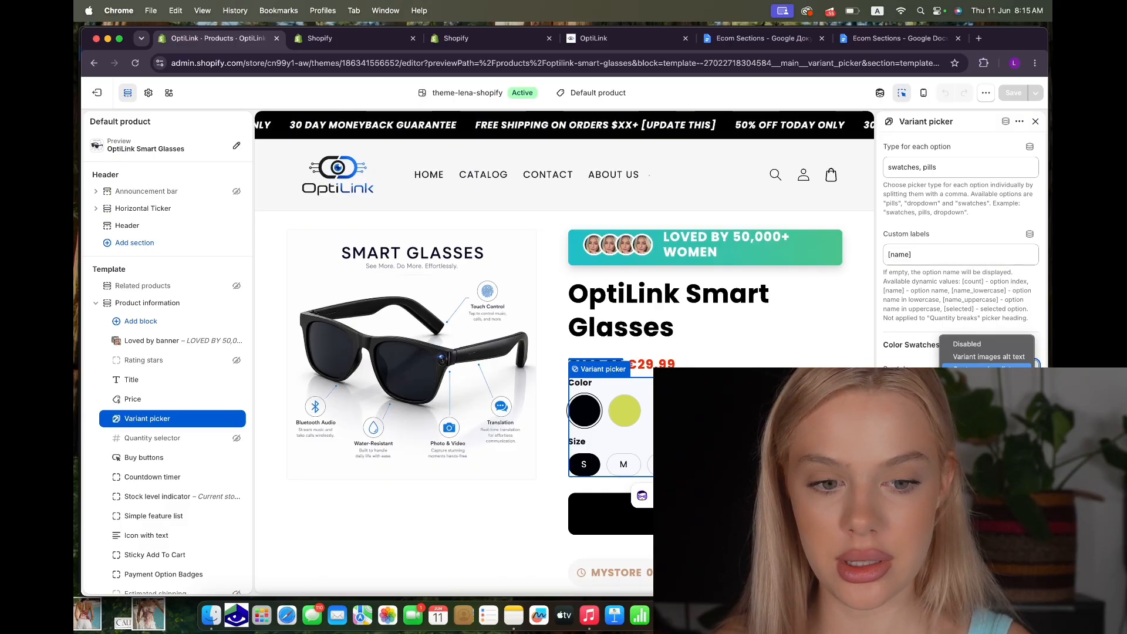
pyautogui.click(987, 369)
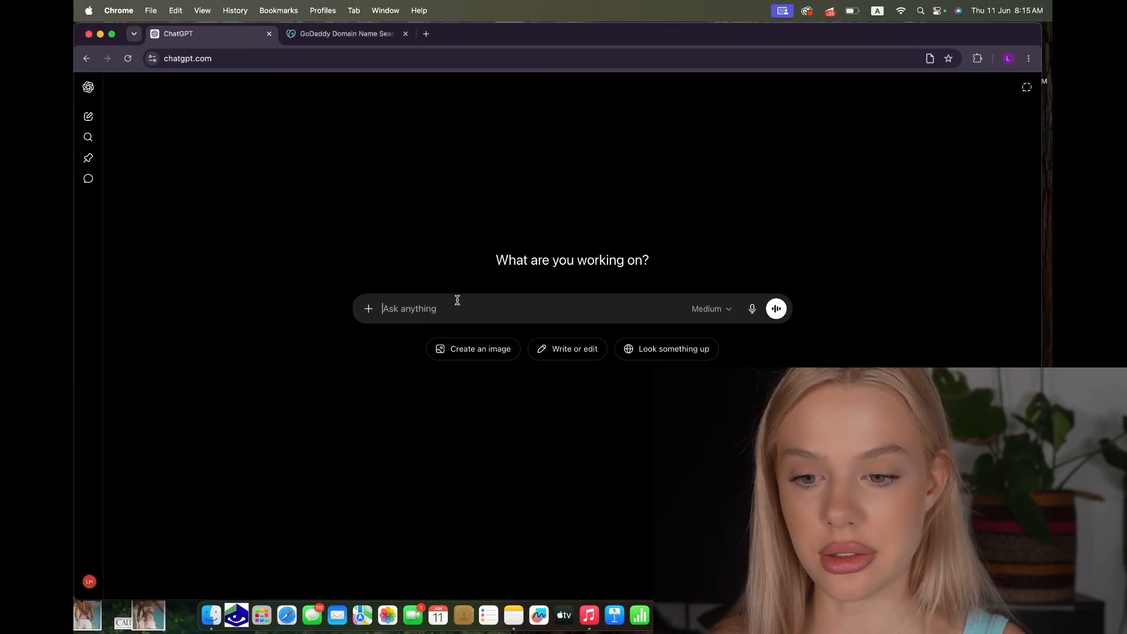
# Switch to ChatGPT, ask it to "give me hex color for red", and copy the softer red #E53935 from the answer.
pyautogui.write('giv')
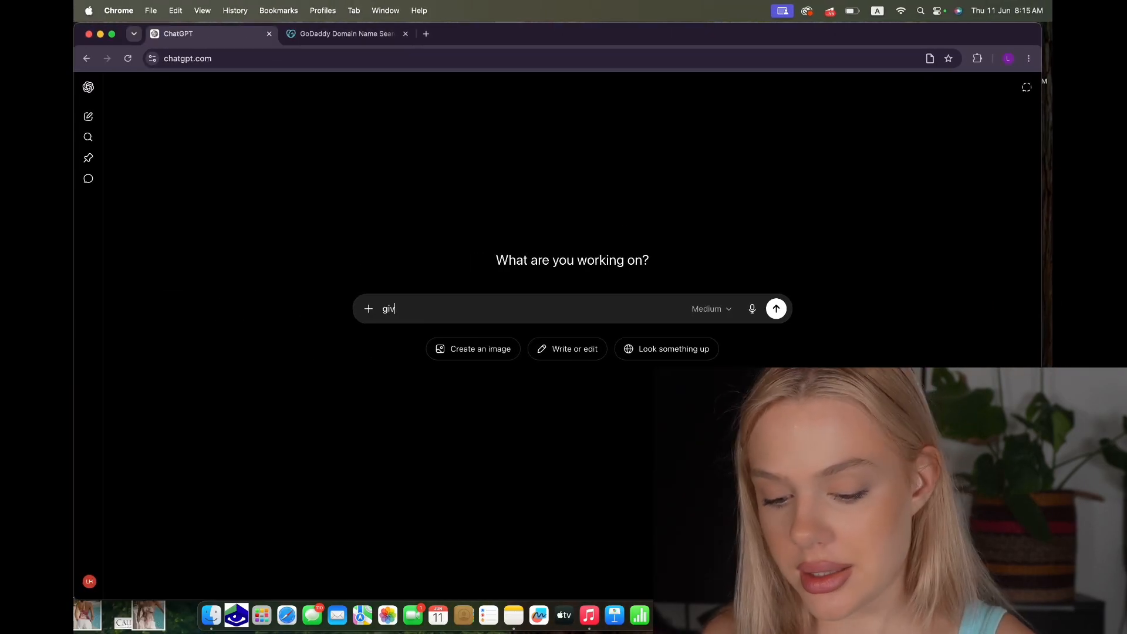
pyautogui.write('e me hex ')
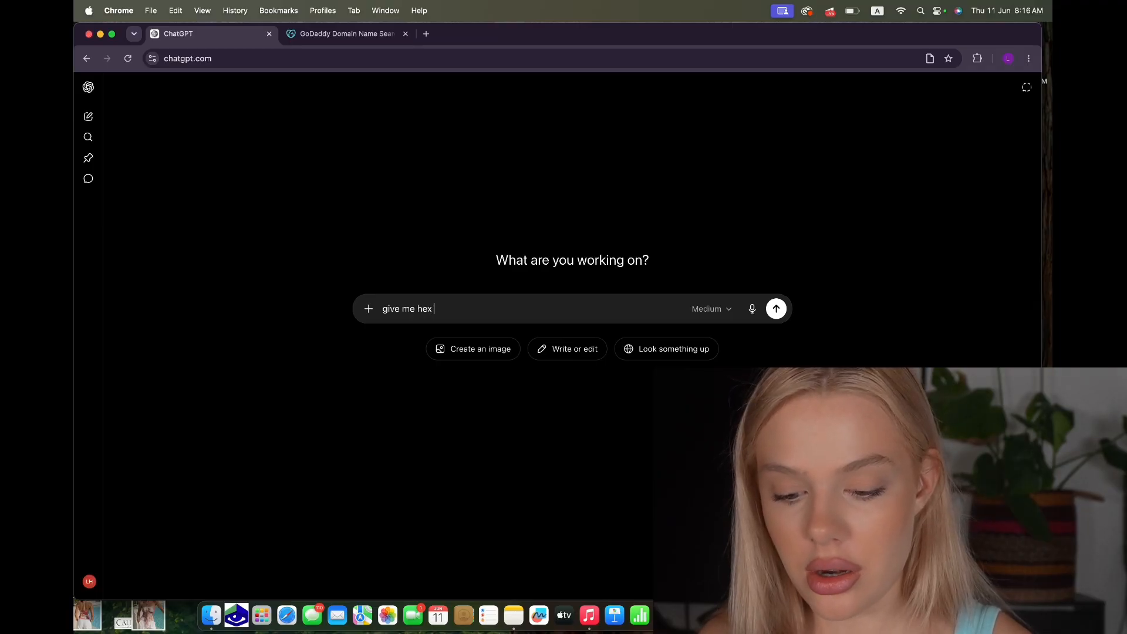
pyautogui.write('color ')
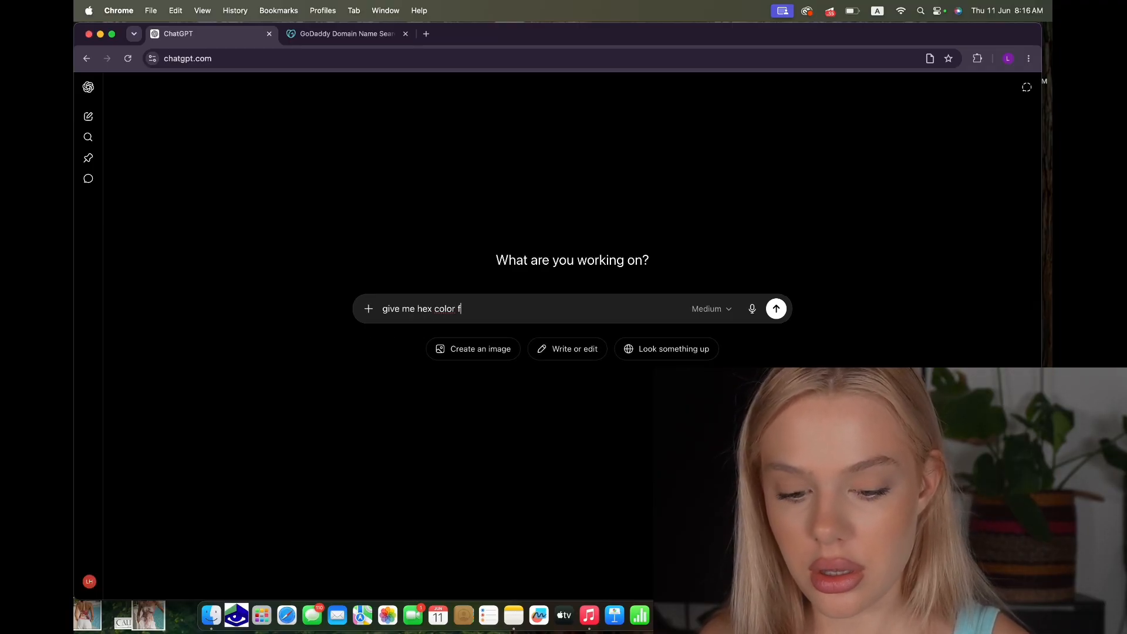
pyautogui.write('for red')
pyautogui.press('Return')
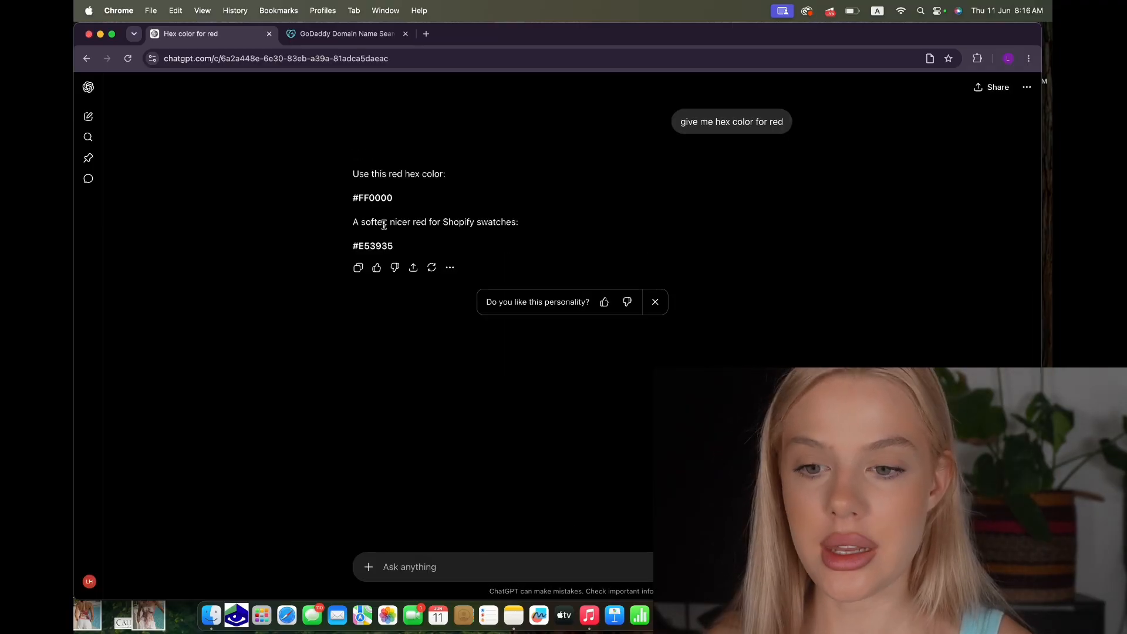
pyautogui.moveTo(428, 251); pyautogui.dragTo(327, 249)
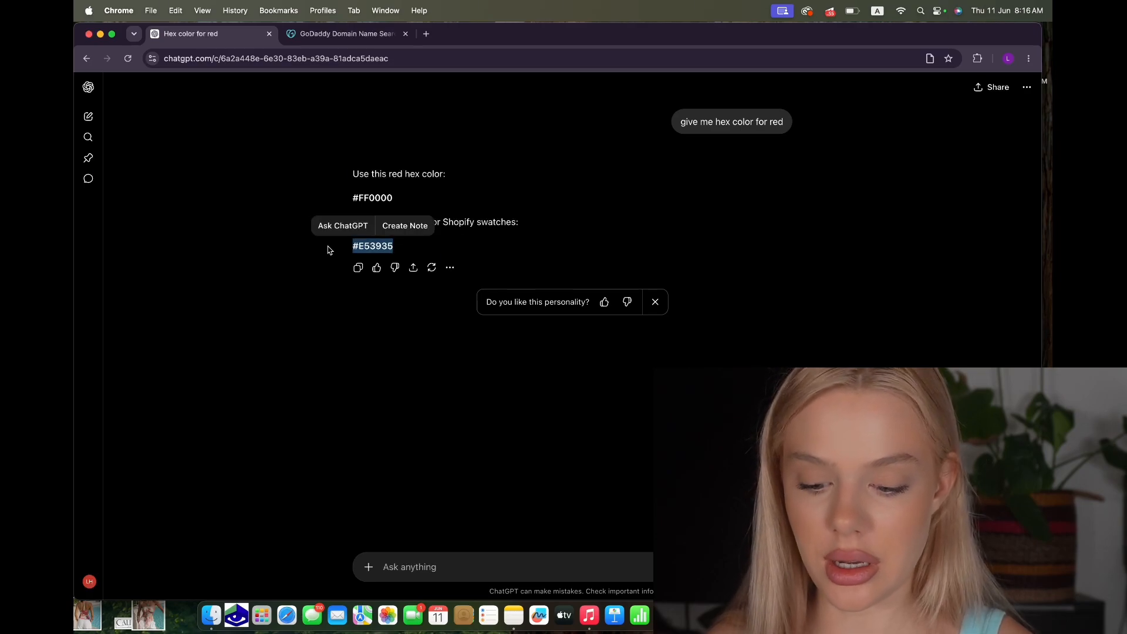
pyautogui.press('super+c')
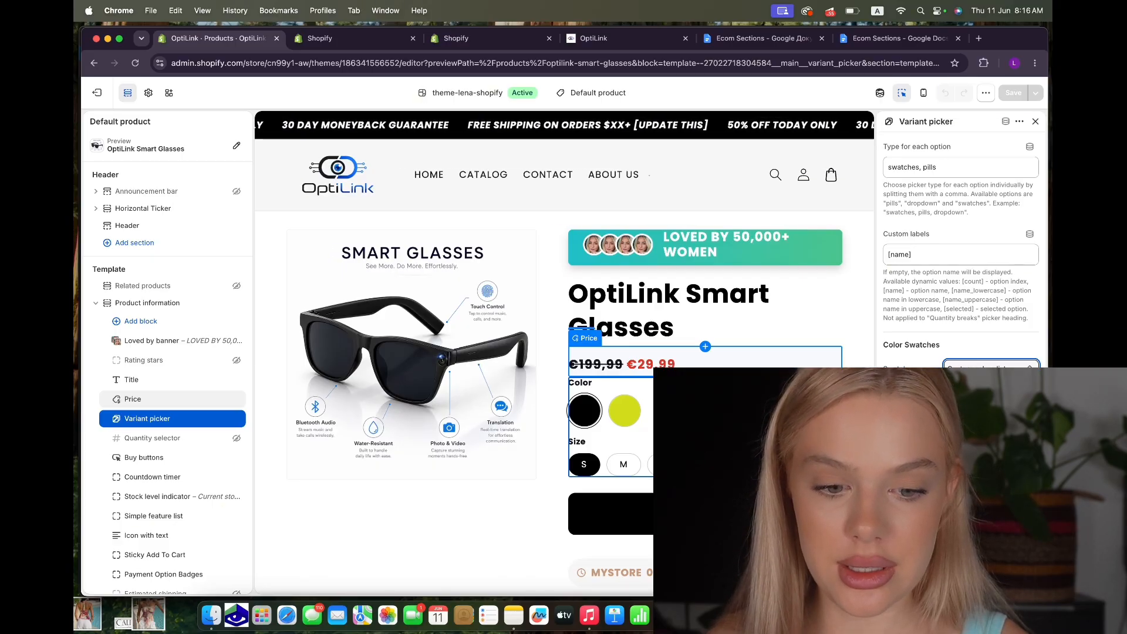
# Switch back to the Shopify theme editor, set the red swatch's custom color to #E53935, and save the theme.
pyautogui.scroll(-2, 961, 250)
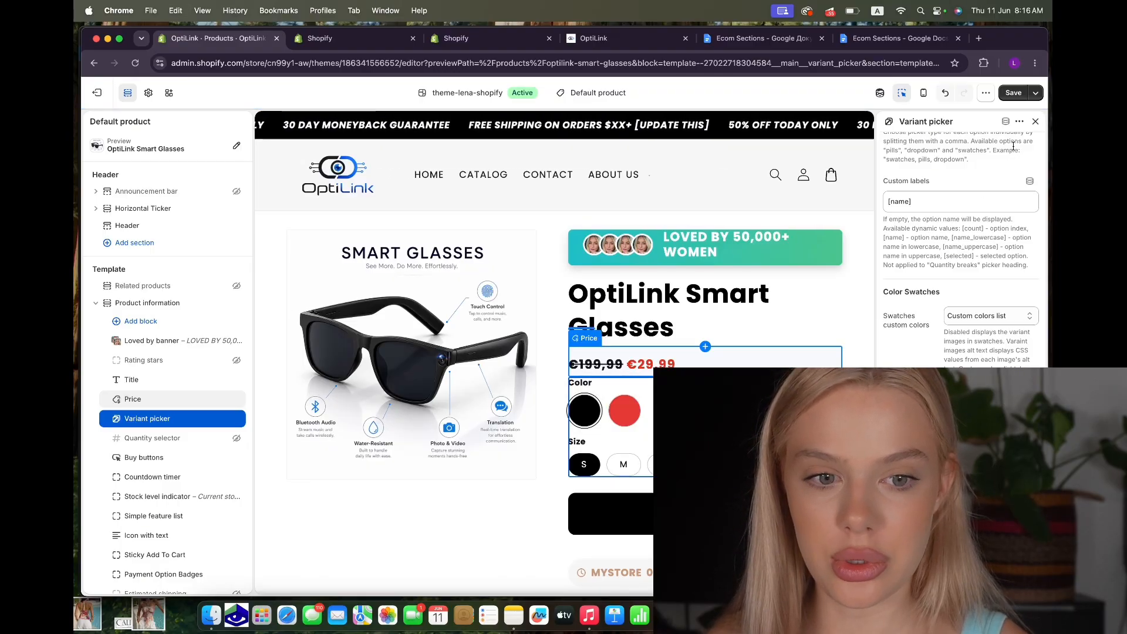
pyautogui.click(1013, 99)
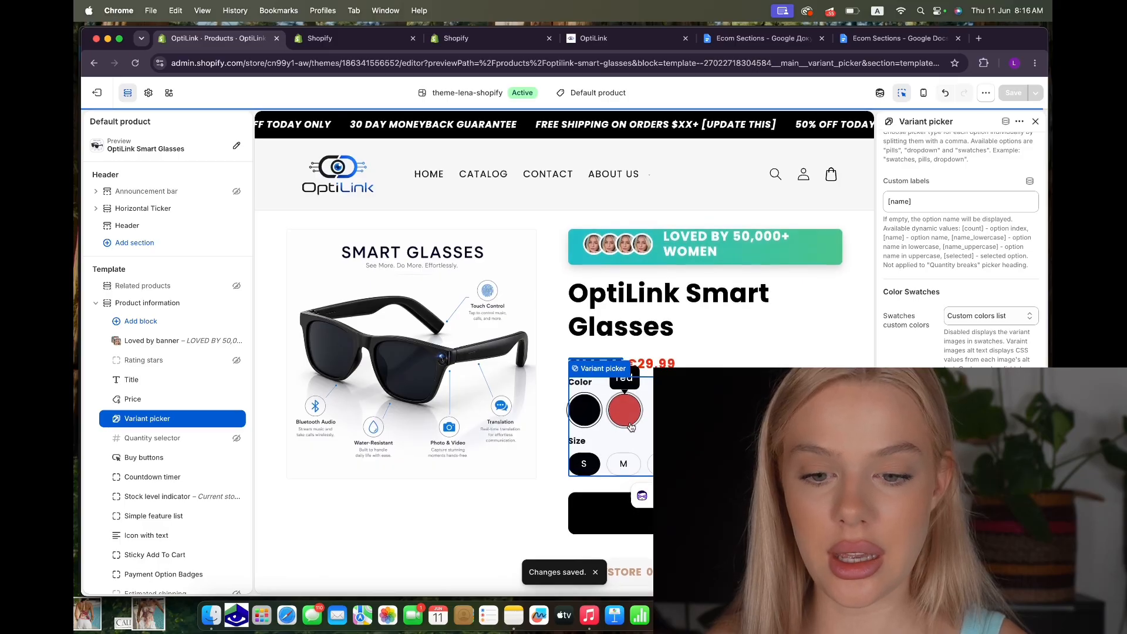
# Test sizes M and L in the product preview's variant picker.
pyautogui.scroll(-2, 631, 427)
pyautogui.click(624, 386)
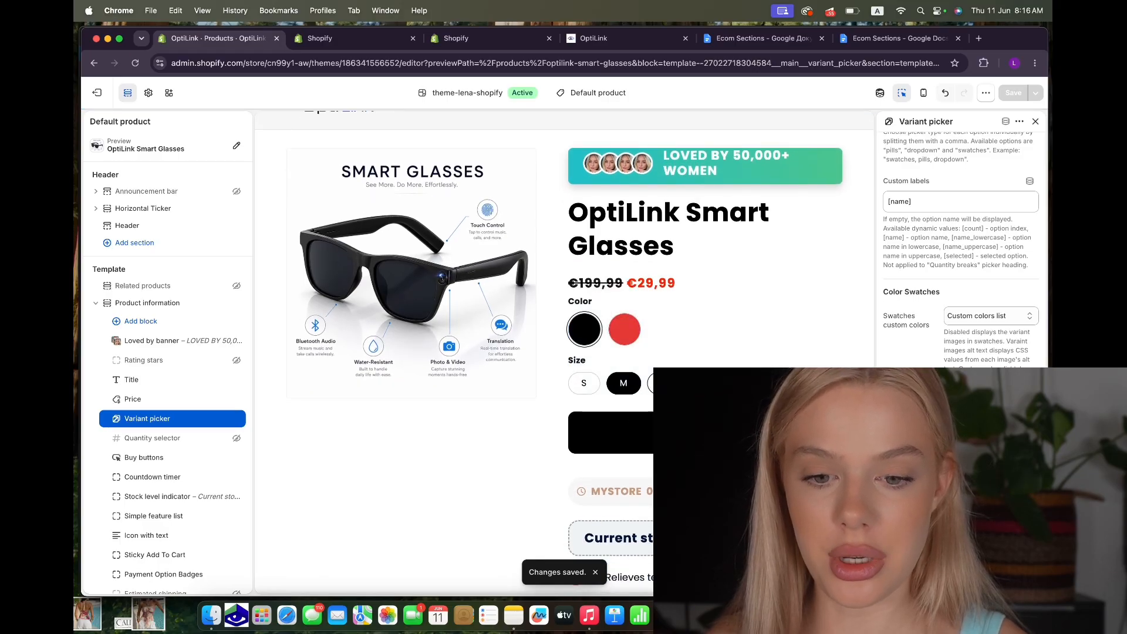
pyautogui.click(663, 384)
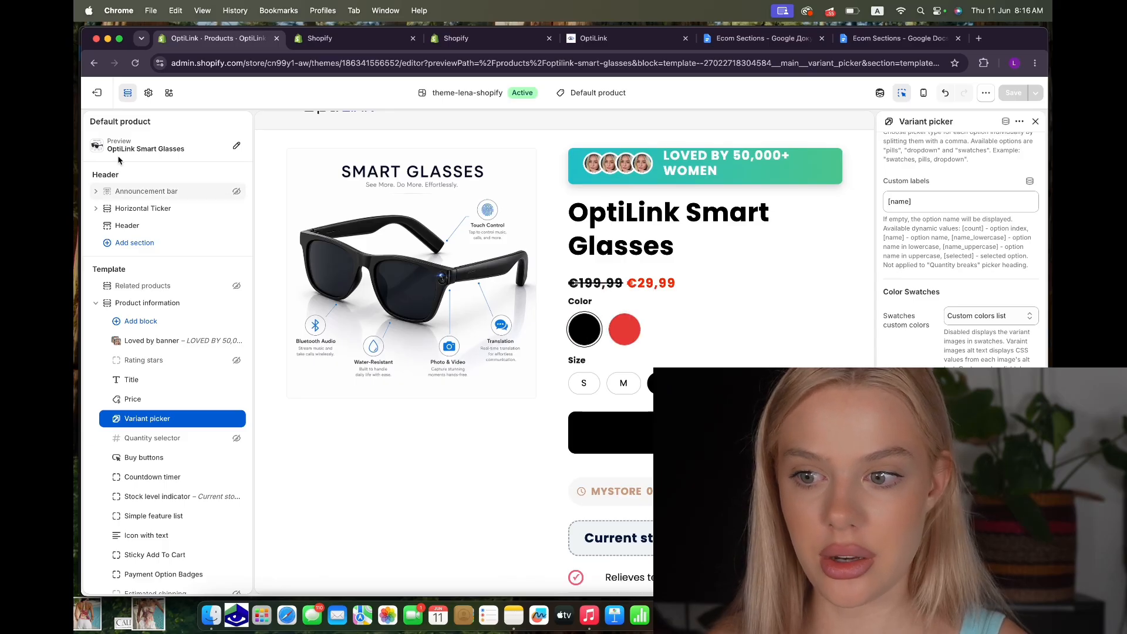
# Open the OptiLink Smart Glasses product from the admin and upload the eye logo image from the downloaded files for its black variants.
pyautogui.click(95, 94)
pyautogui.click(125, 155)
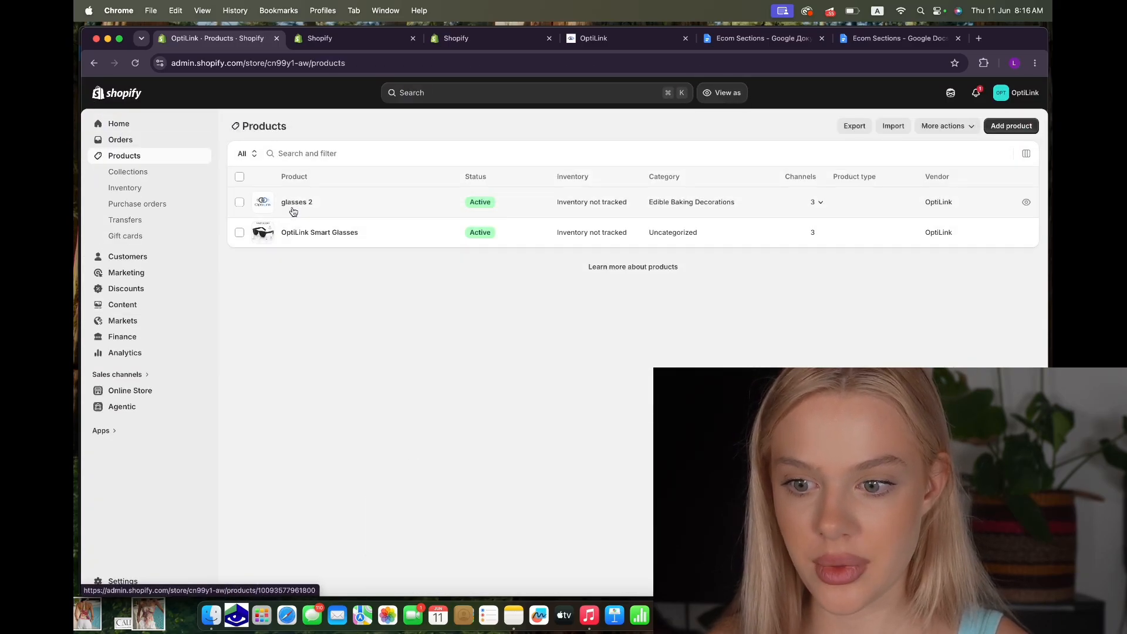
pyautogui.click(319, 232)
pyautogui.scroll(-10, 410, 407)
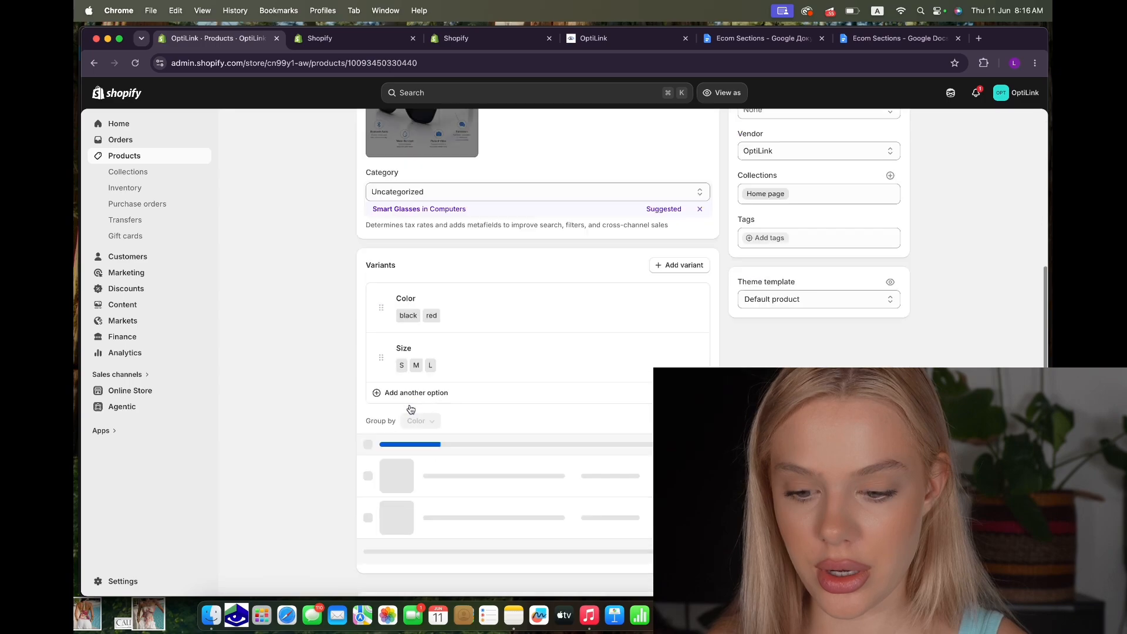
pyautogui.click(401, 360)
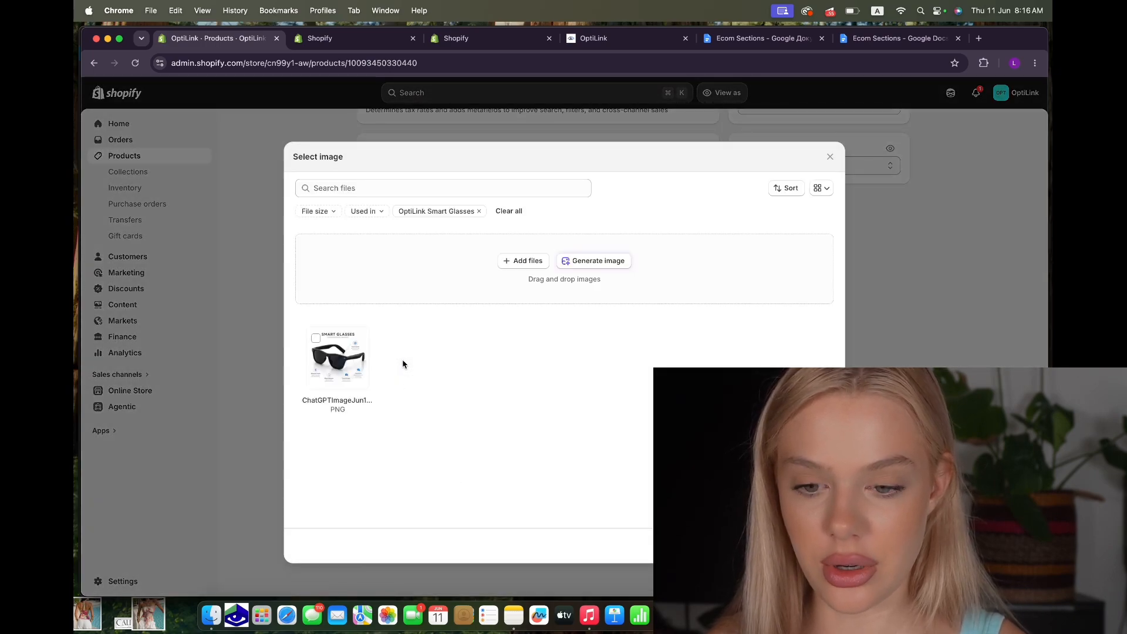
pyautogui.click(865, 616)
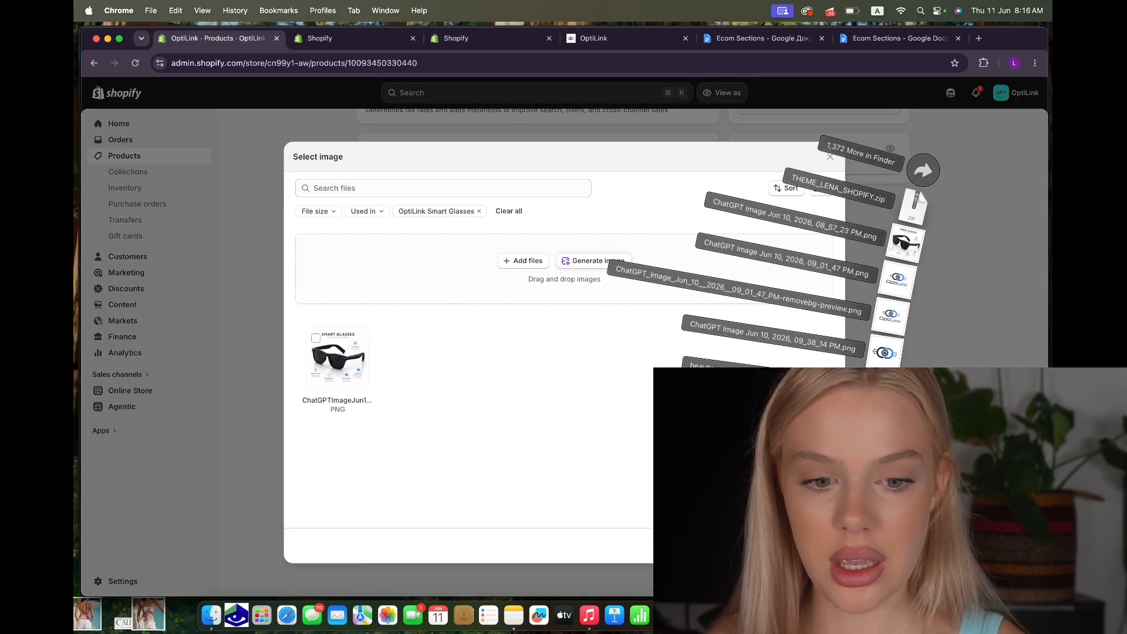
pyautogui.moveTo(885, 354); pyautogui.dragTo(441, 390)
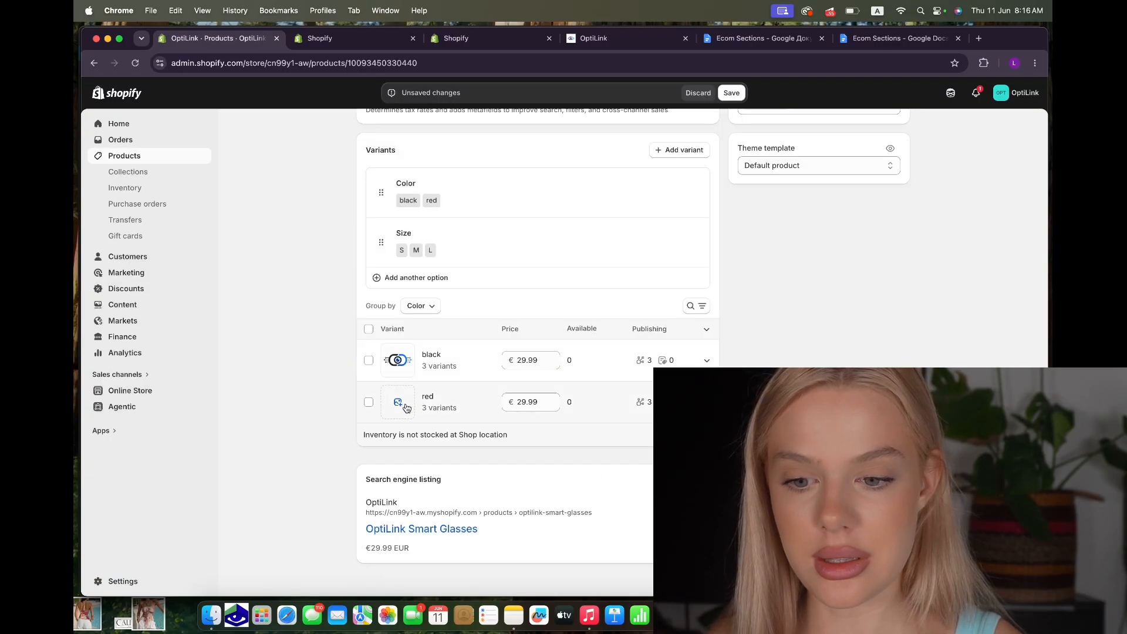
# Assign the existing smart glasses image to the red variants instead of the logo, and save the product.
pyautogui.click(404, 406)
pyautogui.click(331, 378)
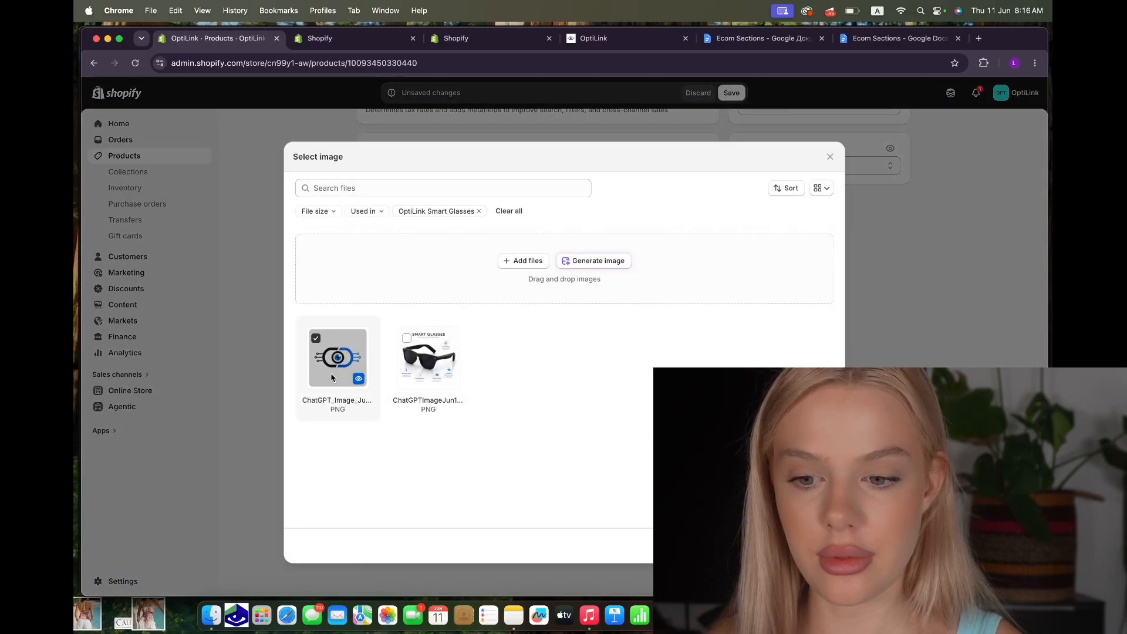
pyautogui.click(416, 369)
pyautogui.click(819, 546)
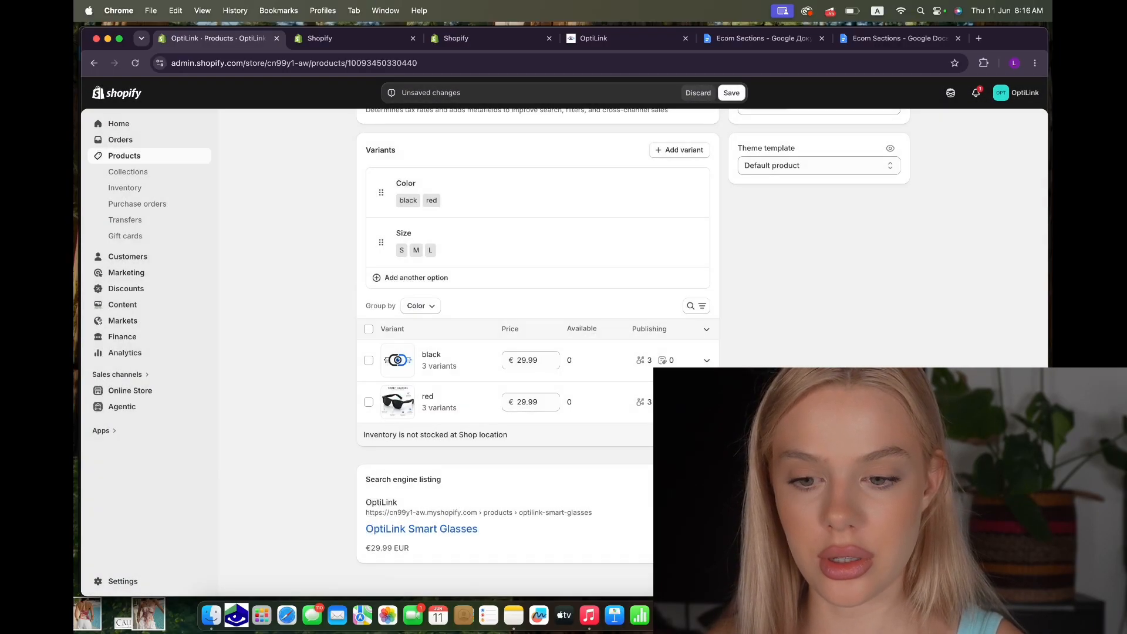
pyautogui.click(730, 93)
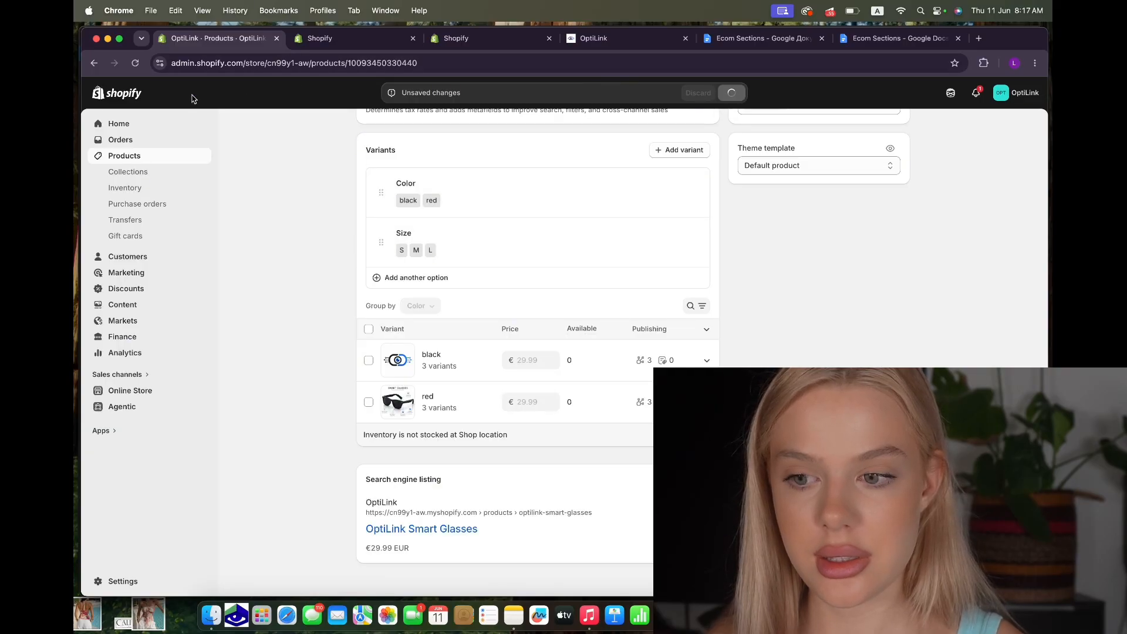
# Preview the OptiLink Smart Glasses page in the theme editor and check the image shown for the black and red colors.
pyautogui.click(128, 393)
pyautogui.scroll(-1, 576, 516)
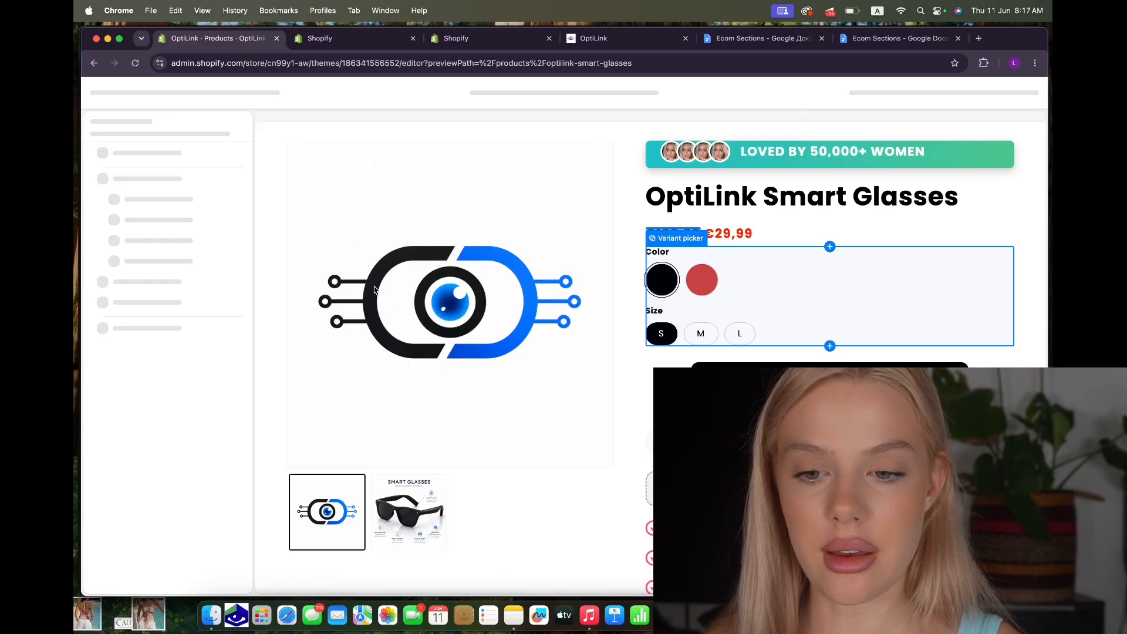
pyautogui.click(668, 285)
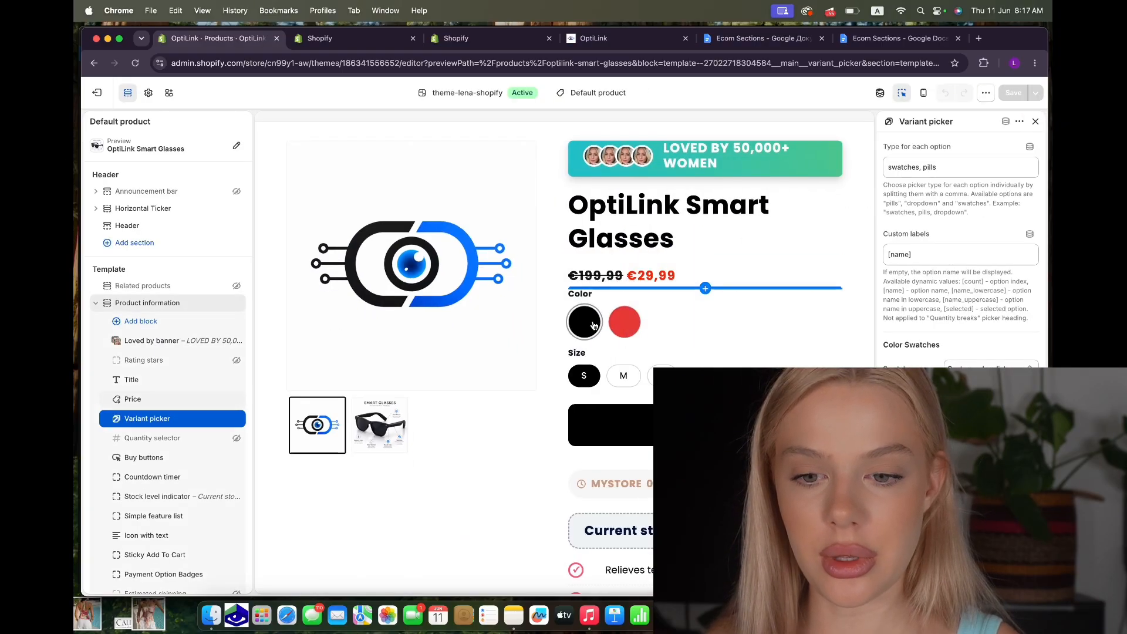
pyautogui.click(624, 322)
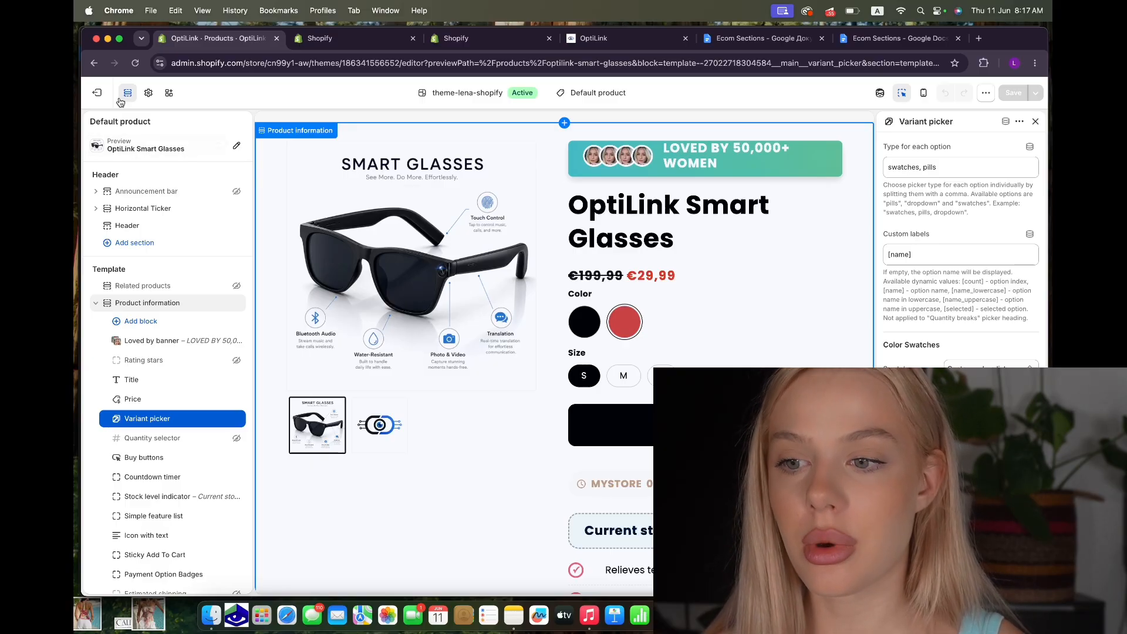
# Leave the theme editor and open the store's Domains settings.
pyautogui.click(98, 93)
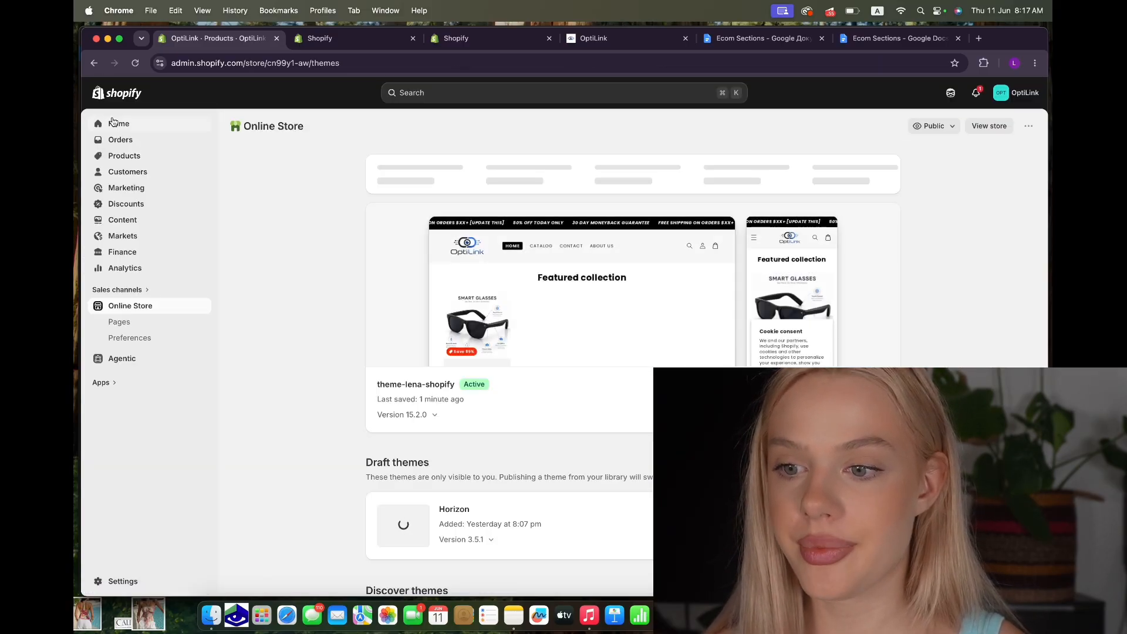
pyautogui.click(134, 580)
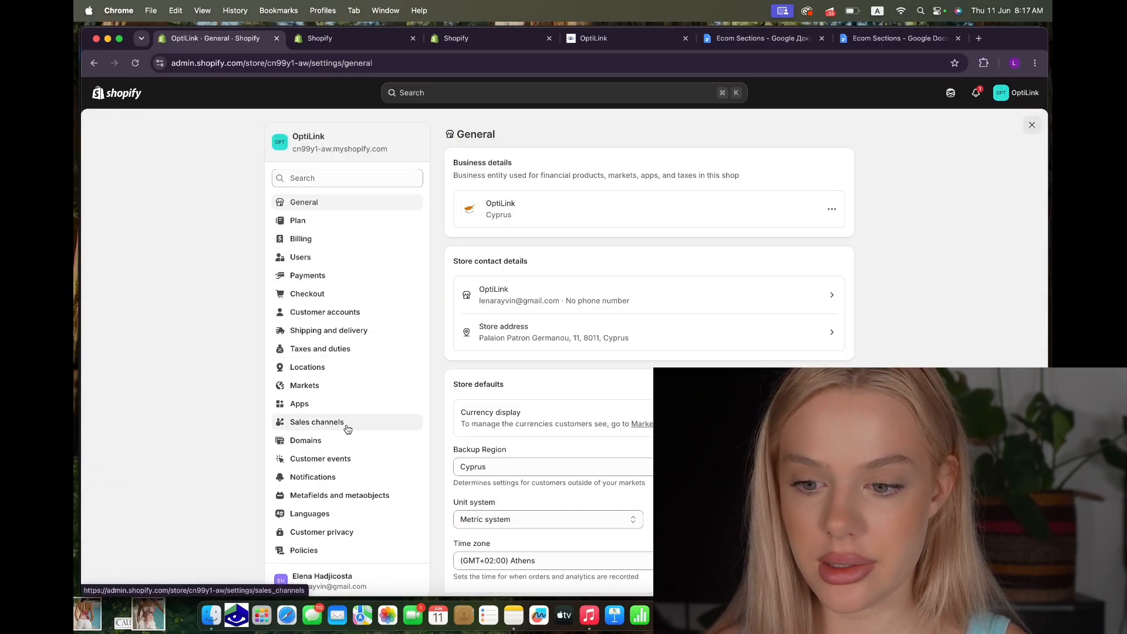
pyautogui.scroll(-5, 347, 428)
pyautogui.click(308, 189)
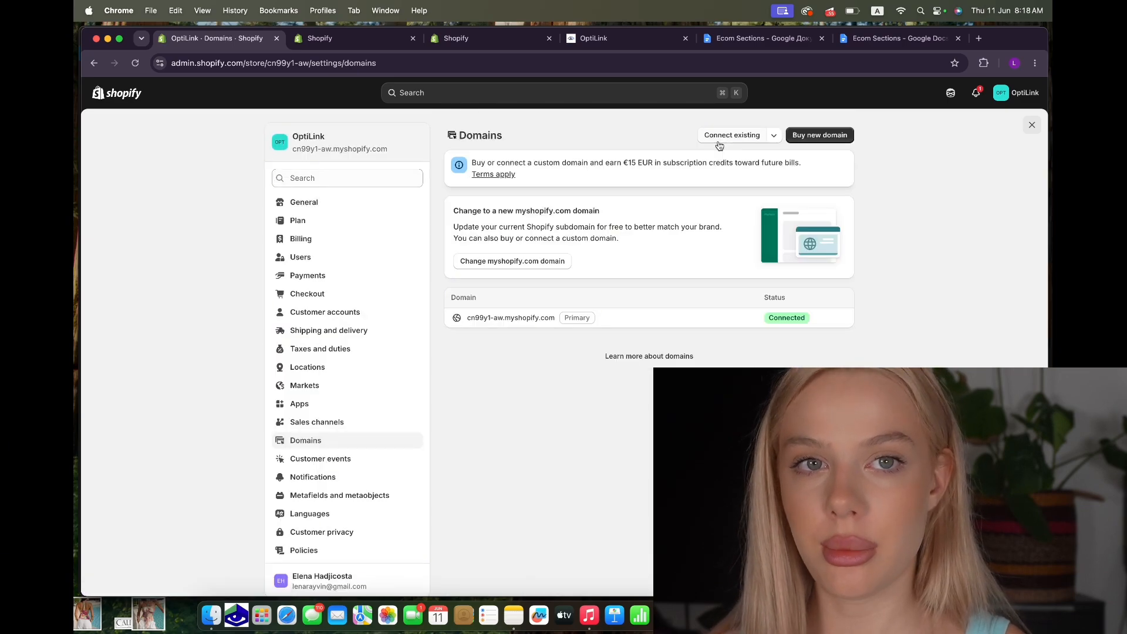
# Connect the existing domain somneasleep.com to the store.
pyautogui.click(722, 139)
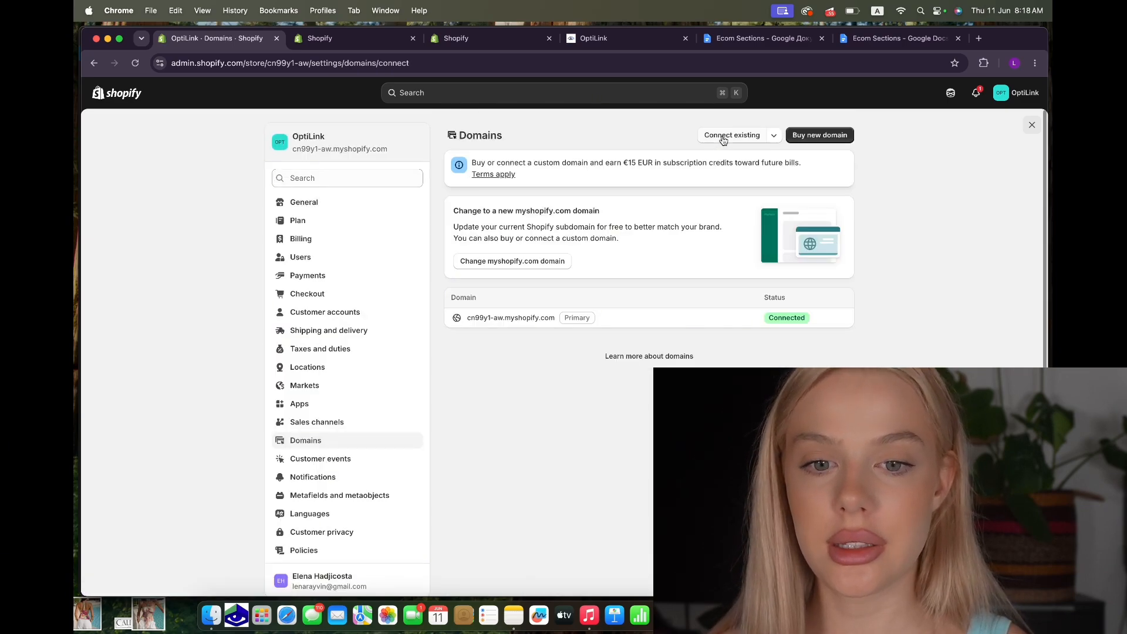
pyautogui.click(497, 356)
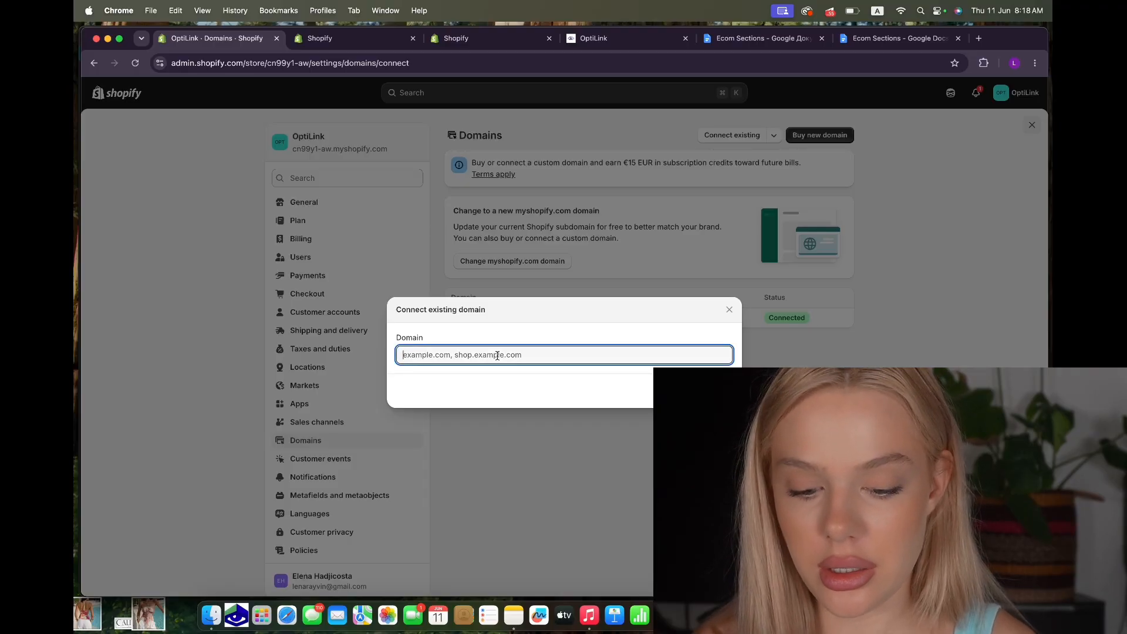
pyautogui.write('so')
pyautogui.press('BackSpace')
pyautogui.press('BackSpace')
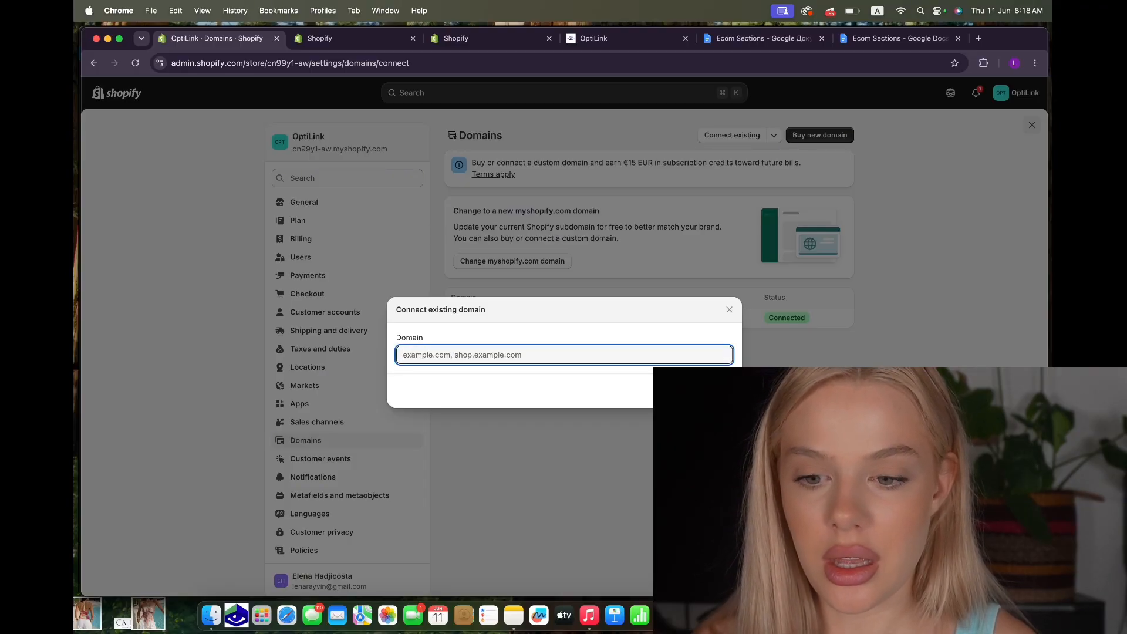
pyautogui.write('s')
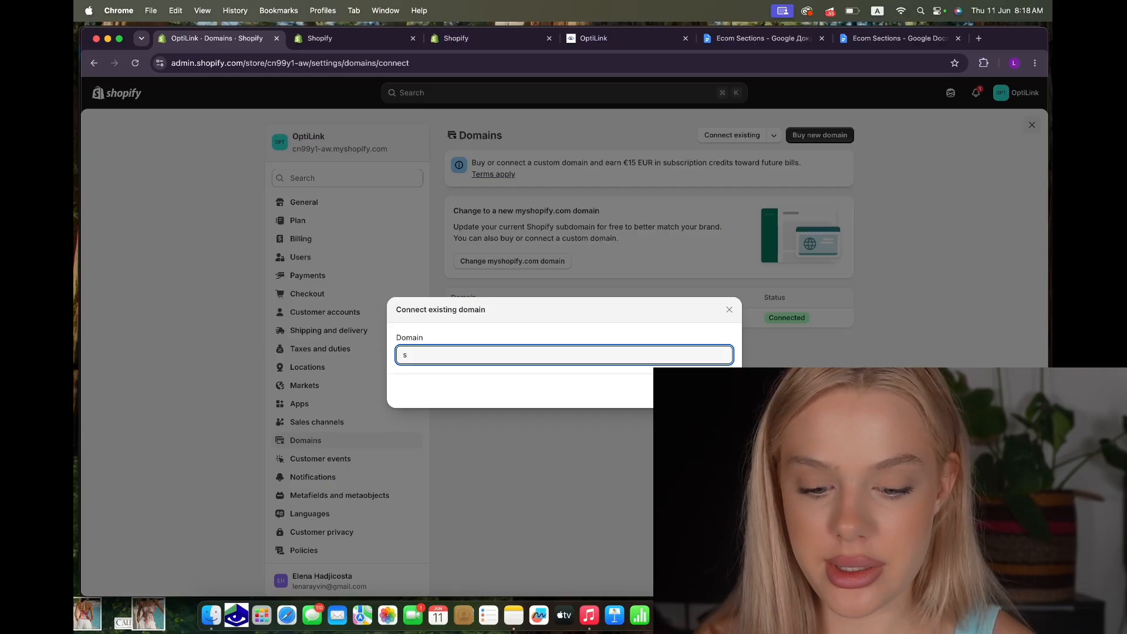
pyautogui.write('omneasleep.com')
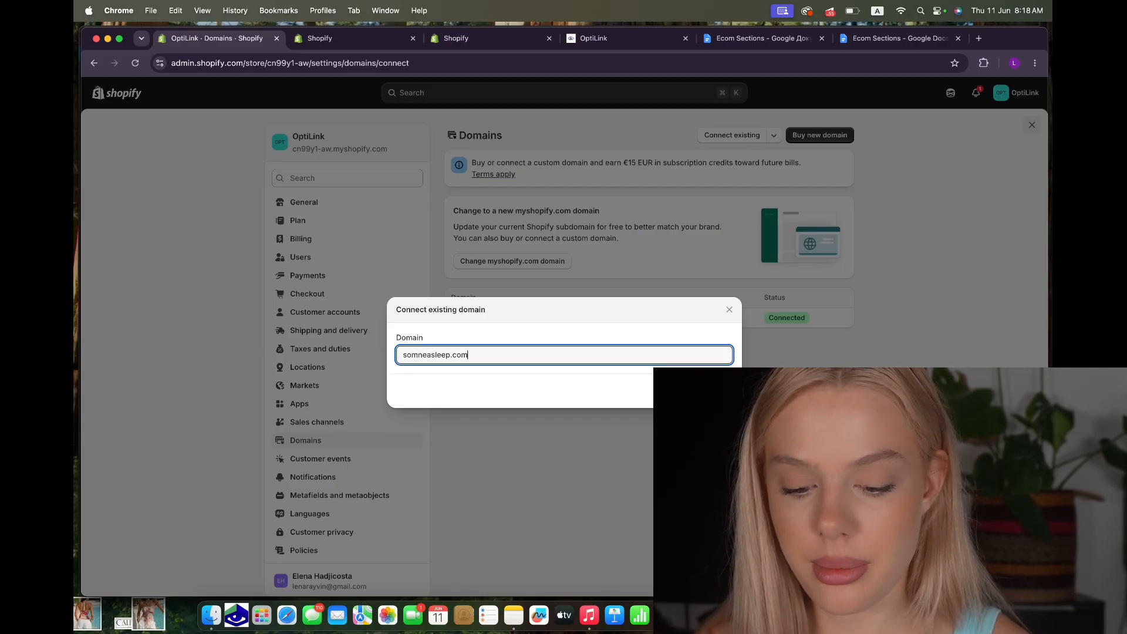
pyautogui.press('Return')
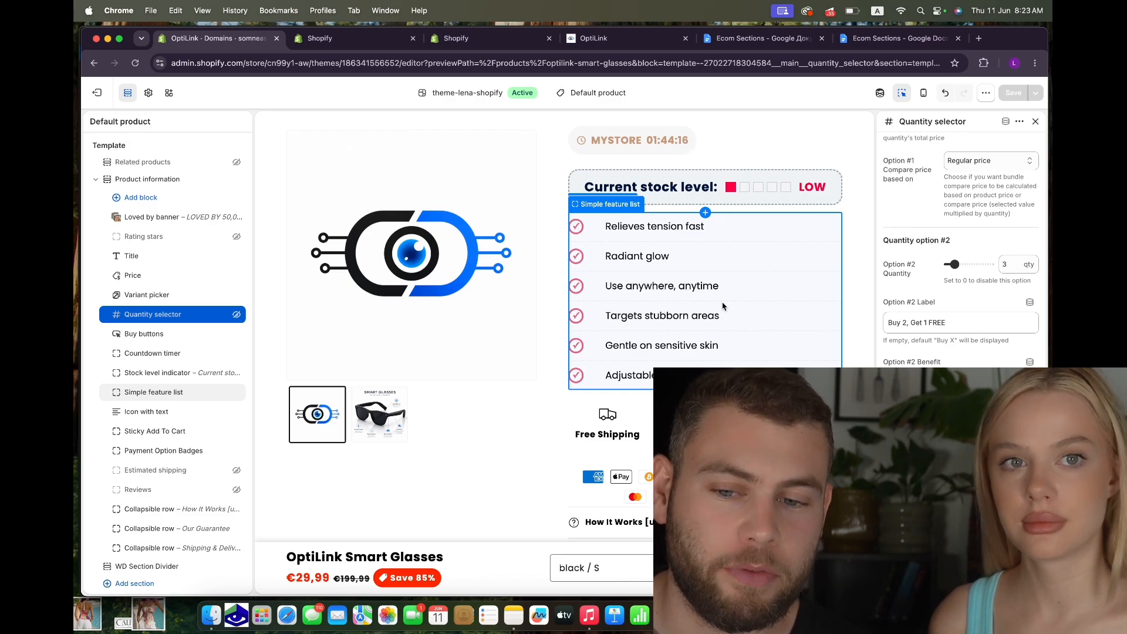
# Unhide the Quantity selector block on the product page and review its bundle offers in the preview.
pyautogui.scroll(3, 700, 311)
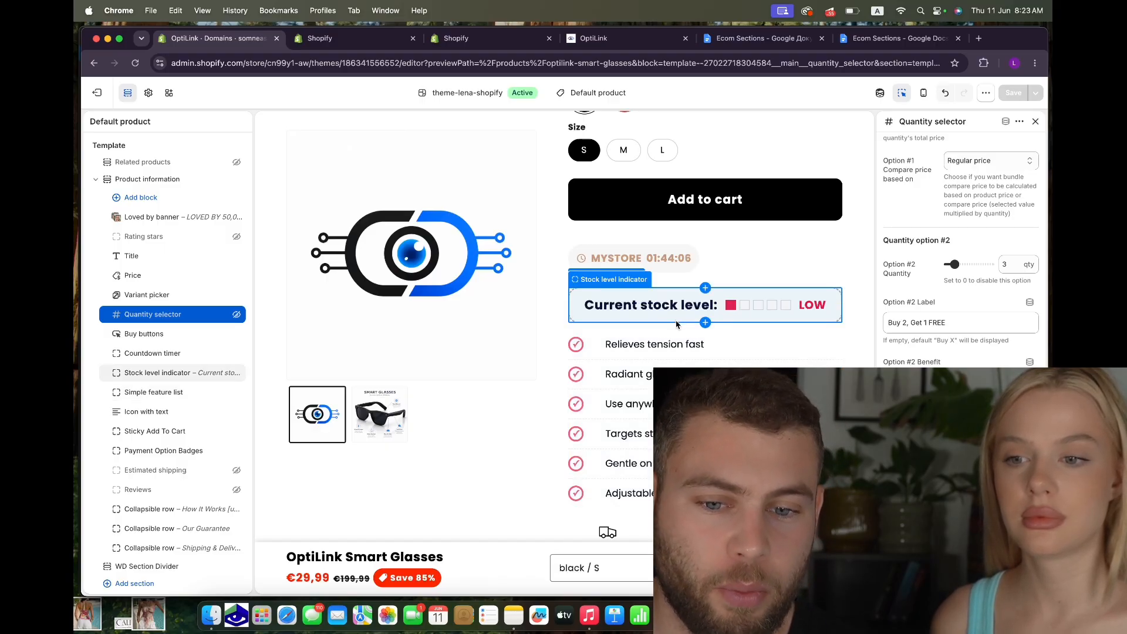
pyautogui.scroll(3, 676, 317)
pyautogui.scroll(1, 634, 323)
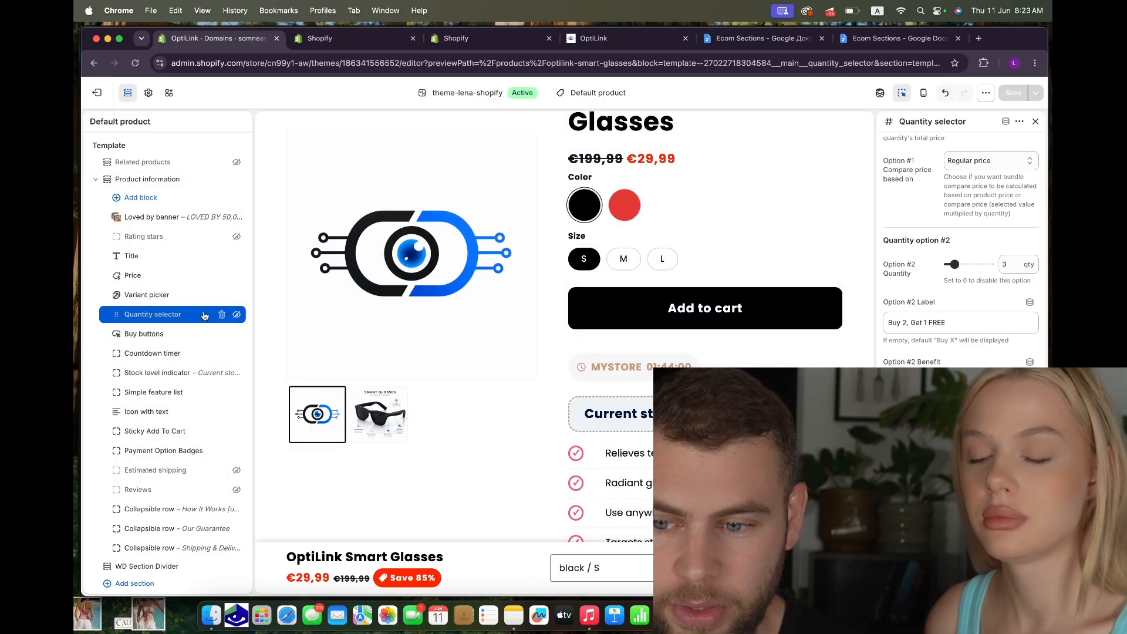
pyautogui.click(236, 315)
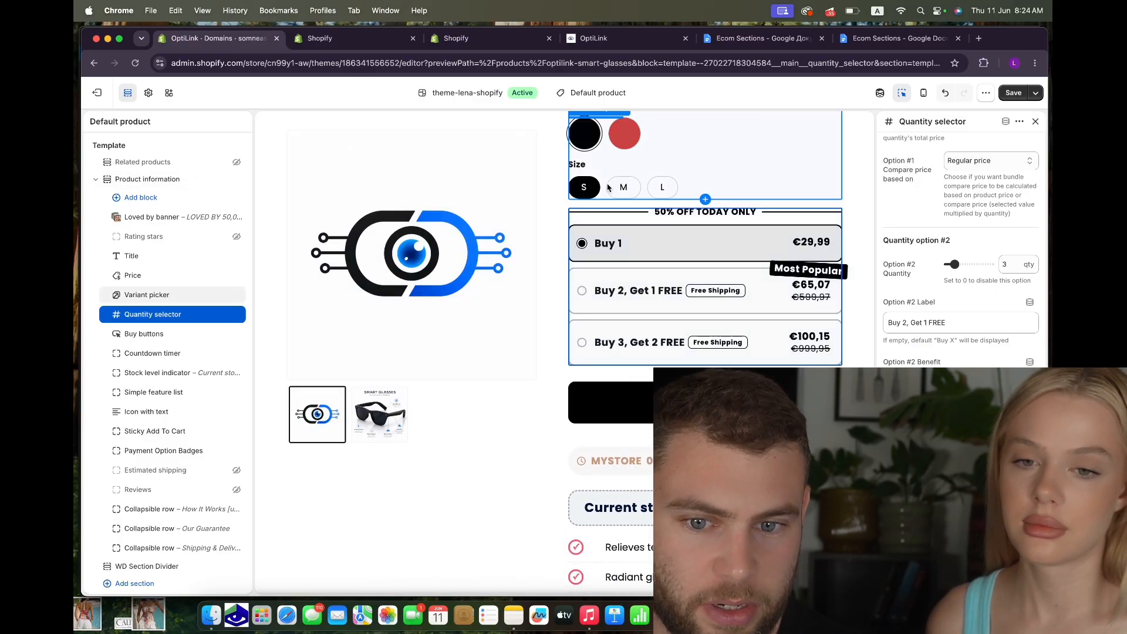
pyautogui.scroll(-4, 643, 317)
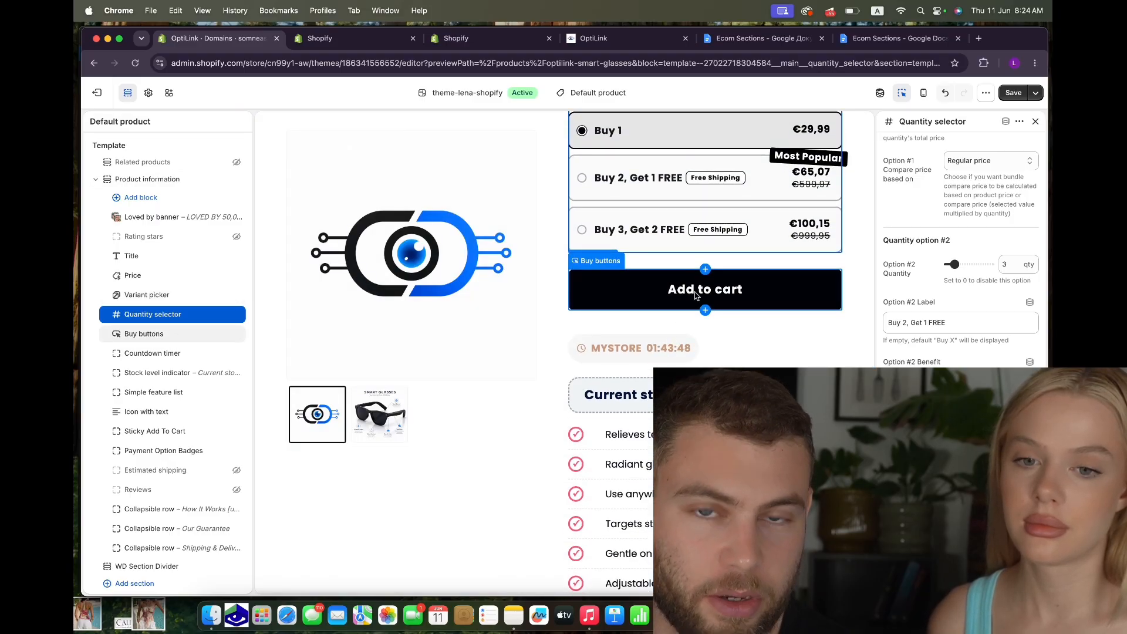
pyautogui.scroll(2, 695, 295)
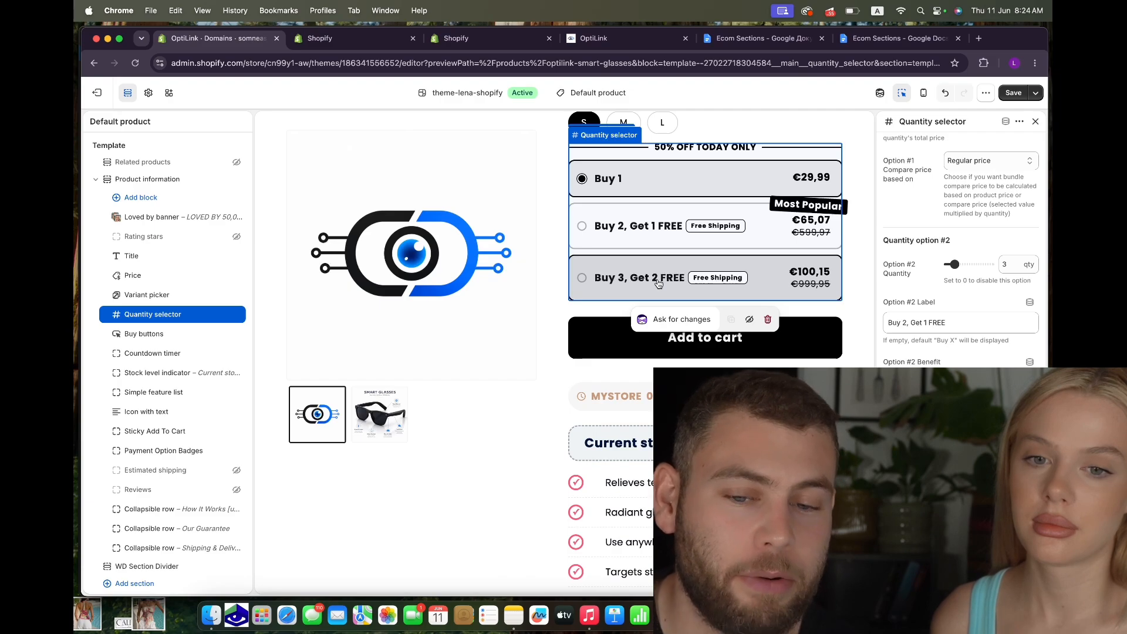
pyautogui.scroll(2, 652, 265)
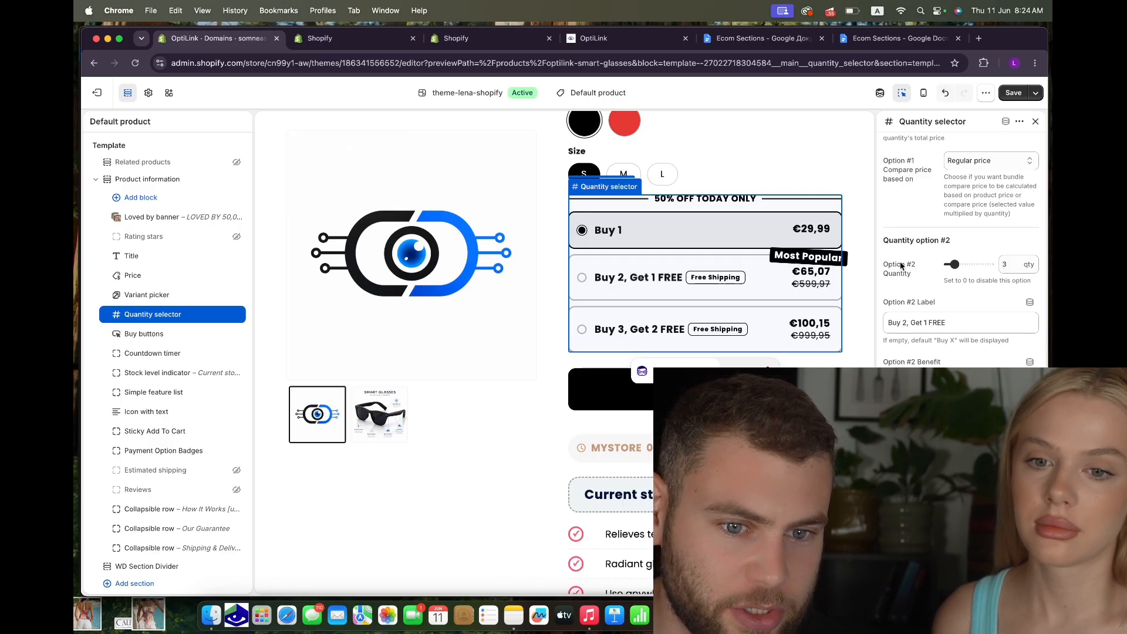
# Try Option #2 as the preselected option of the quantity discounts.
pyautogui.scroll(8, 904, 267)
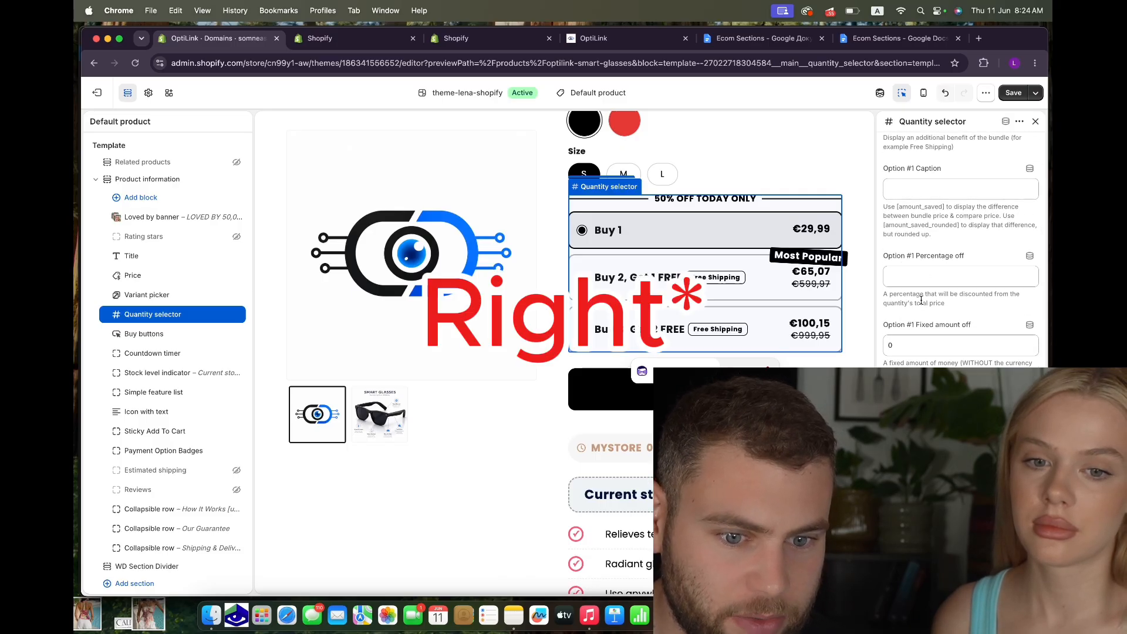
pyautogui.scroll(5, 921, 301)
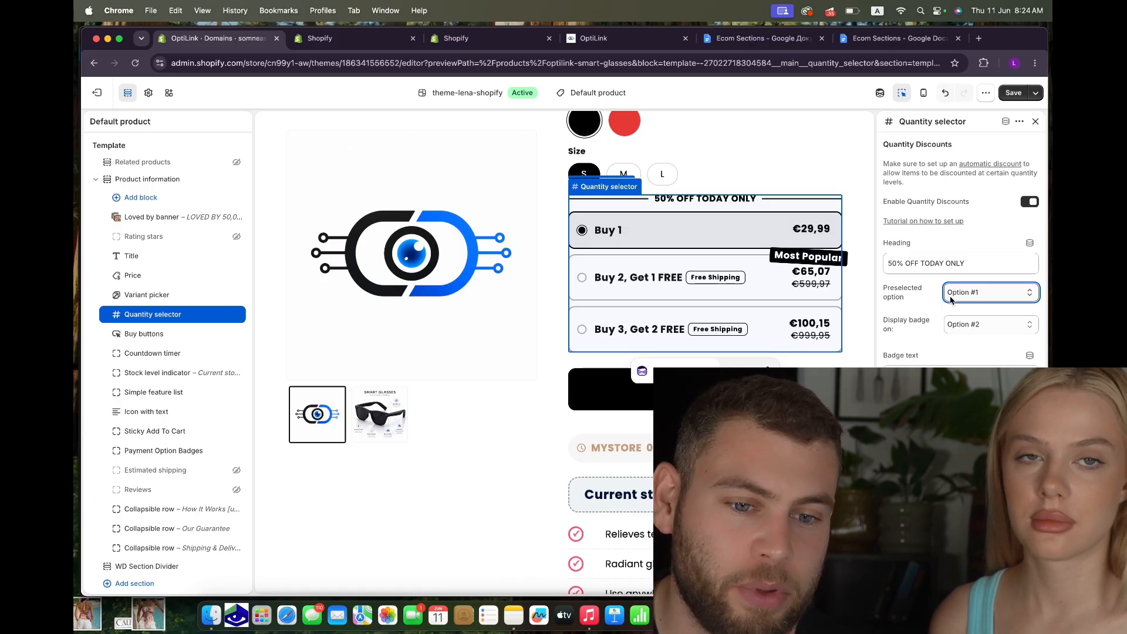
pyautogui.click(951, 299)
pyautogui.click(956, 306)
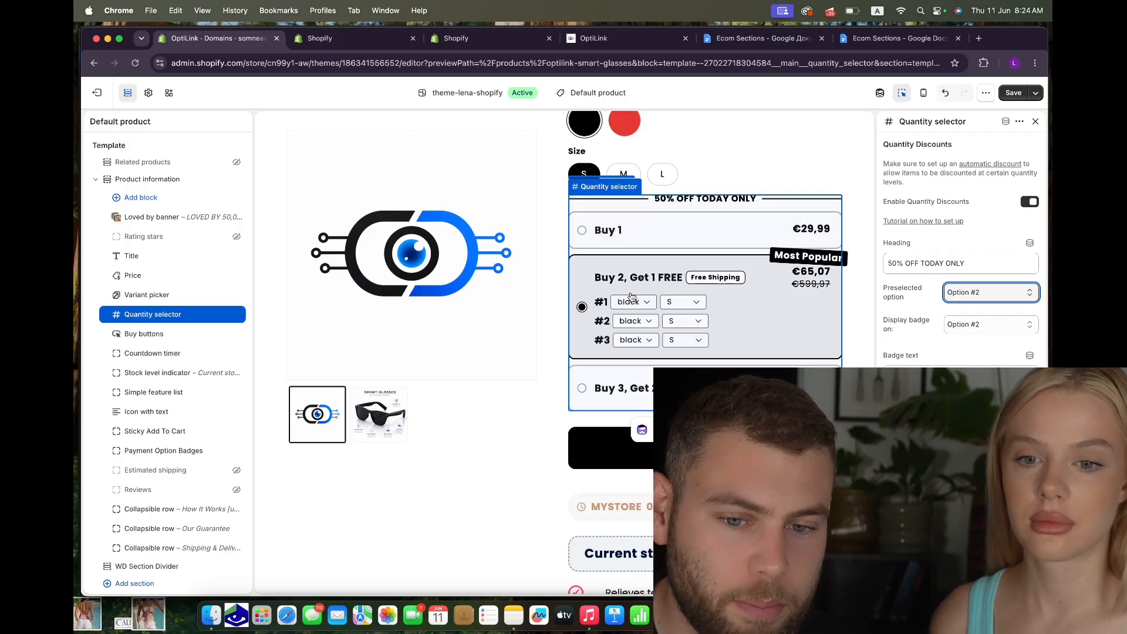
# Try "Free Gift" as the benefit text of quantity option #1.
pyautogui.scroll(-1, 706, 295)
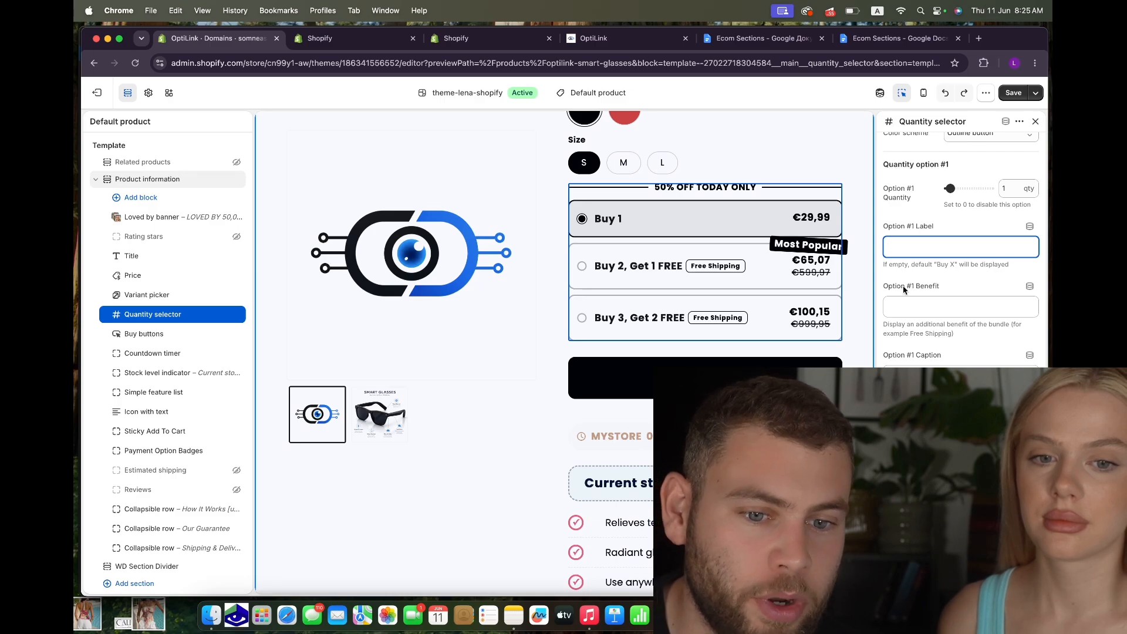
pyautogui.scroll(-1, 903, 270)
pyautogui.click(904, 290)
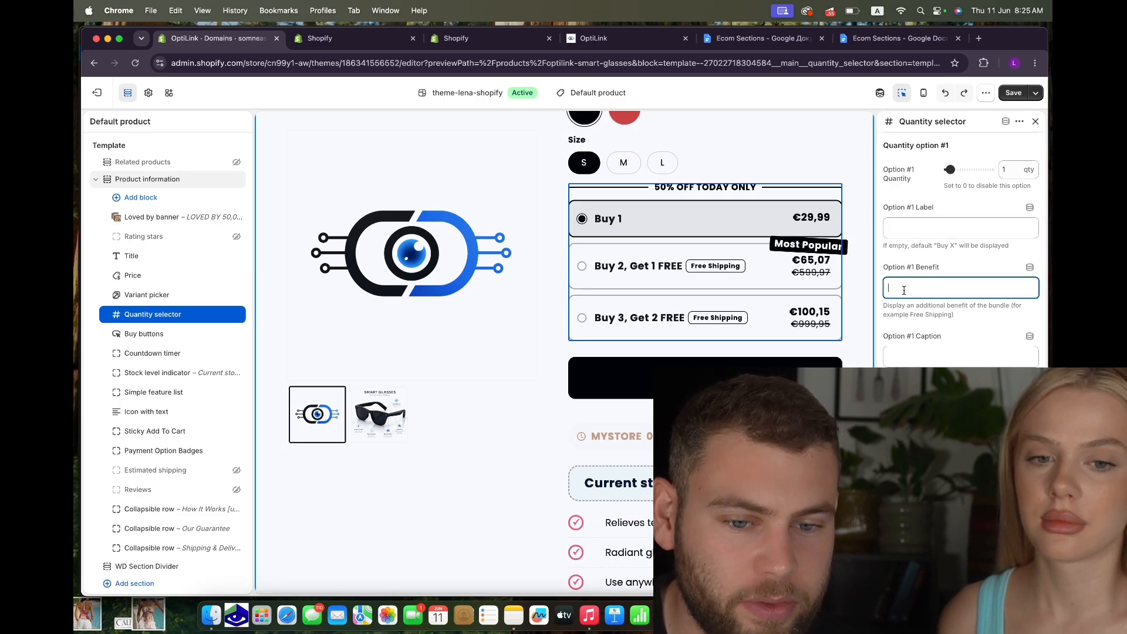
pyautogui.write('Free Gify')
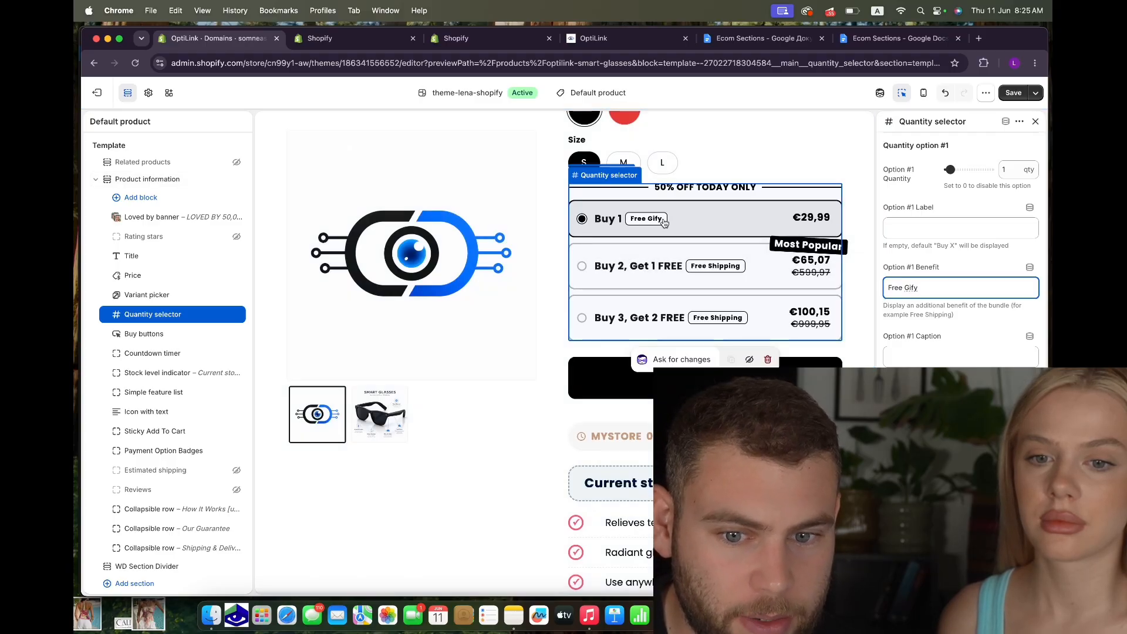
pyautogui.press('BackSpace')
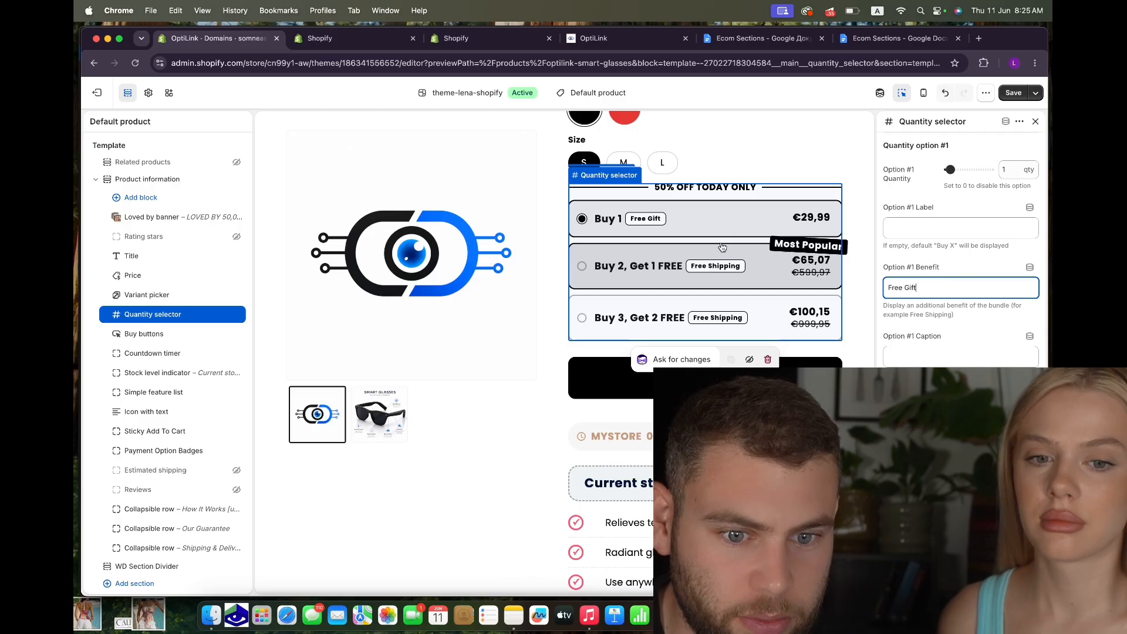
# Clear the benefit text of quantity option #1.
pyautogui.press('BackSpace')
pyautogui.press('BackSpace')
pyautogui.press('BackSpace')
pyautogui.press('BackSpace')
pyautogui.press('BackSpace')
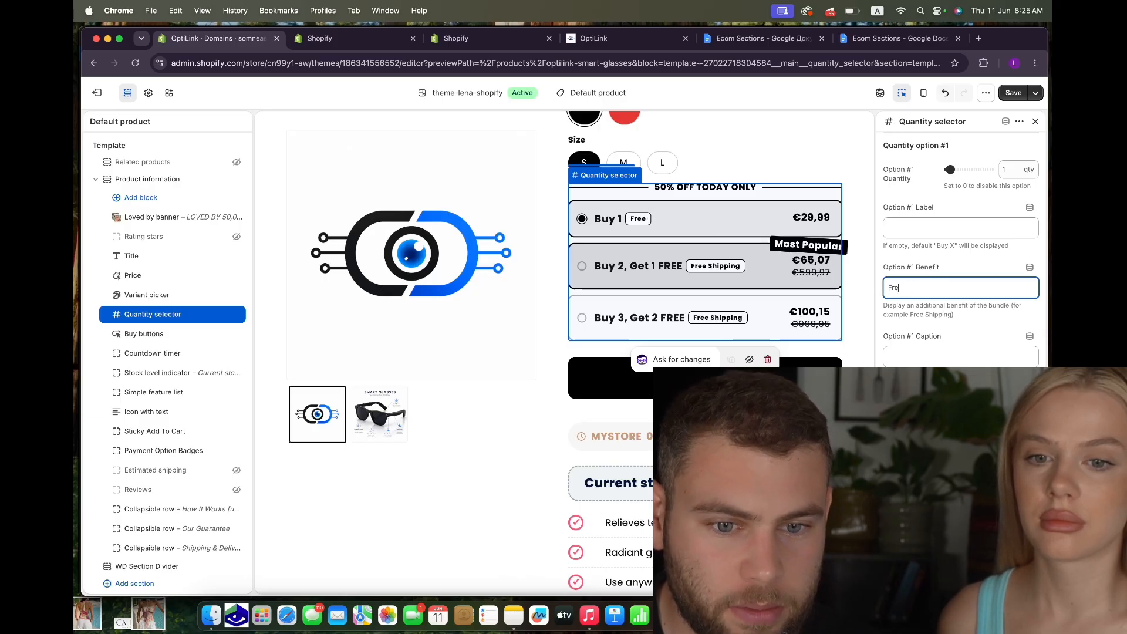
pyautogui.press('BackSpace')
pyautogui.press('BackSpace')
pyautogui.press('BackSpace')
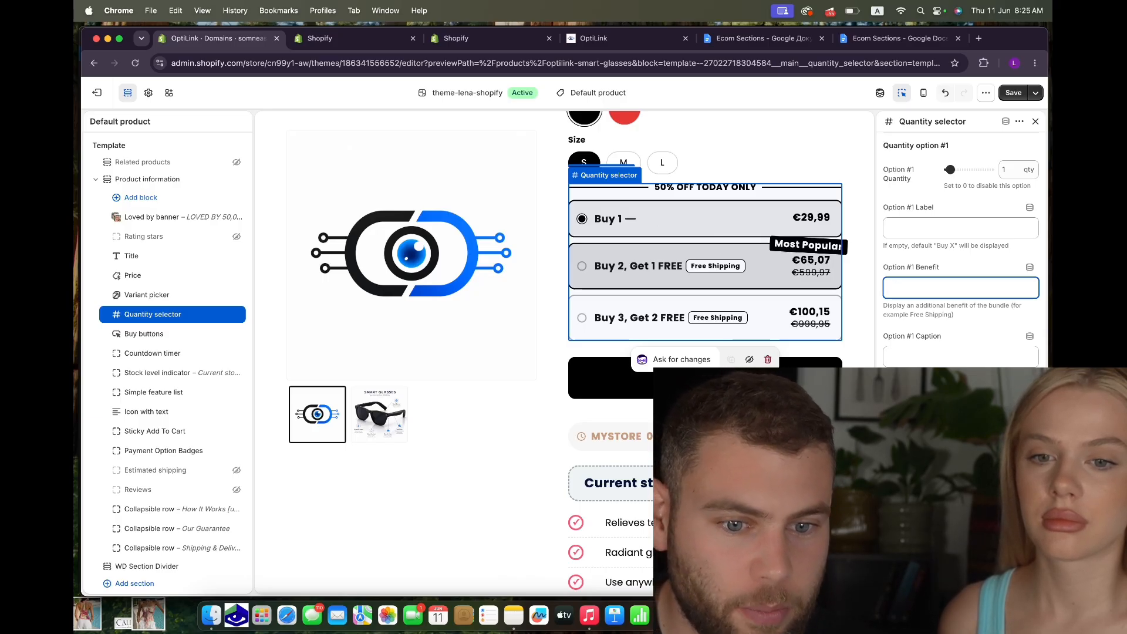
# Set quantity option #2 to a quantity of 1 and label it "Buy 1 Get 1 Free".
pyautogui.scroll(-3, 920, 301)
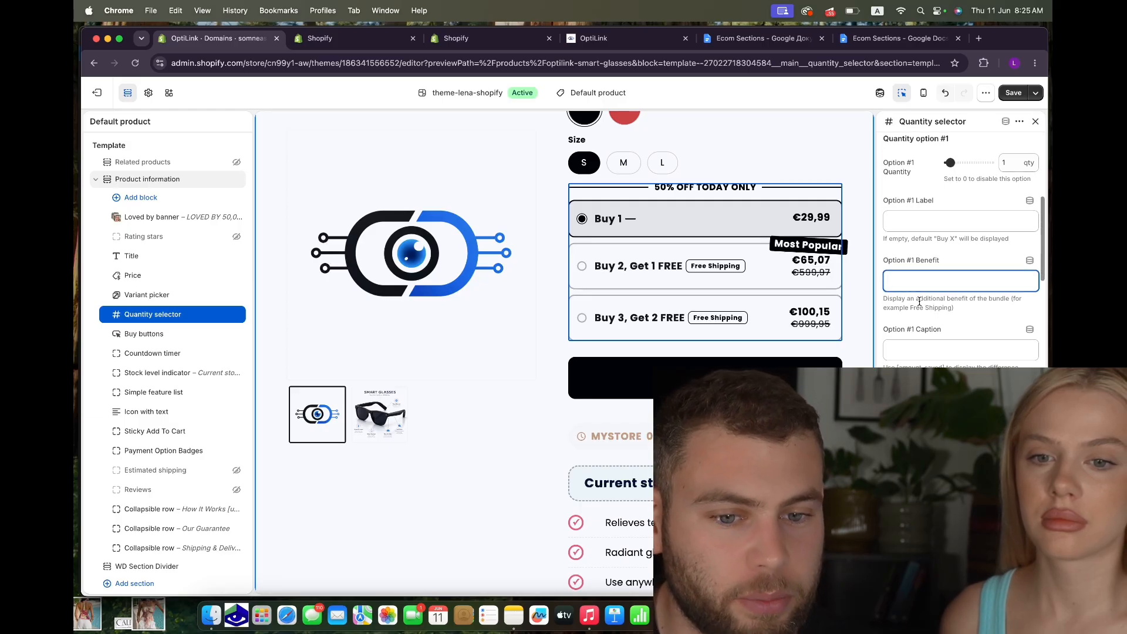
pyautogui.scroll(-5, 920, 301)
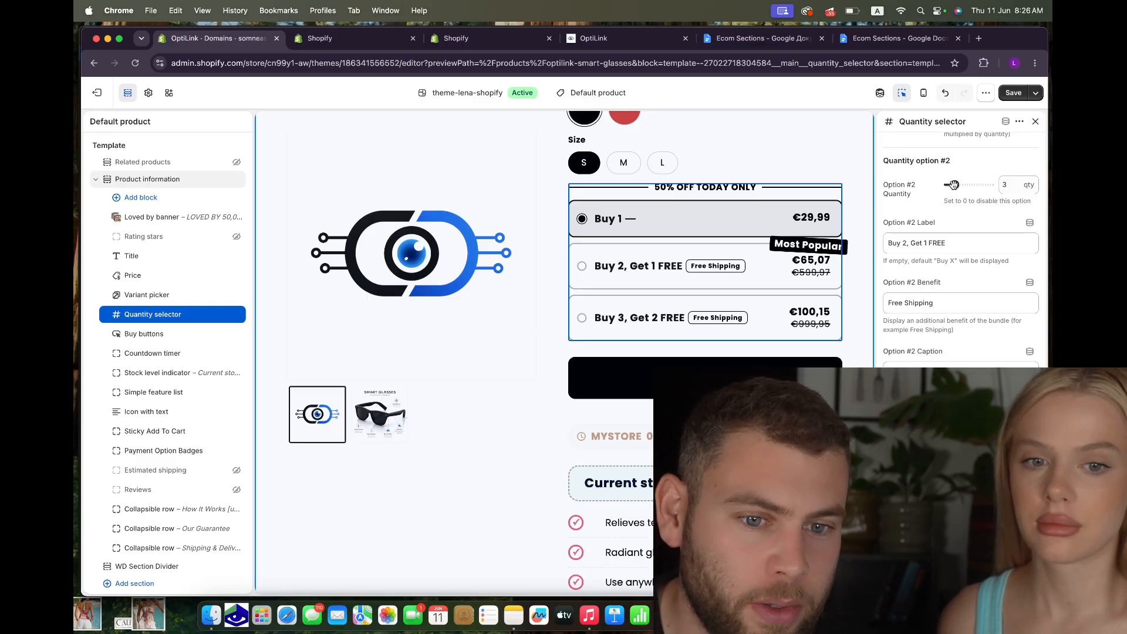
pyautogui.moveTo(954, 185); pyautogui.dragTo(949, 185)
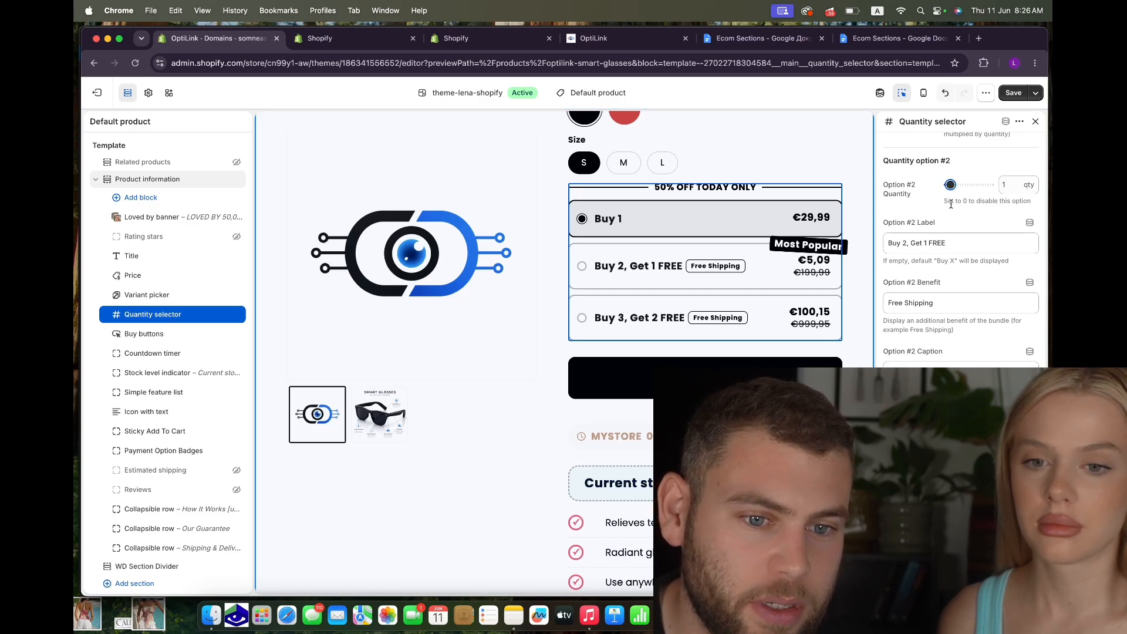
pyautogui.moveTo(955, 246); pyautogui.dragTo(904, 248)
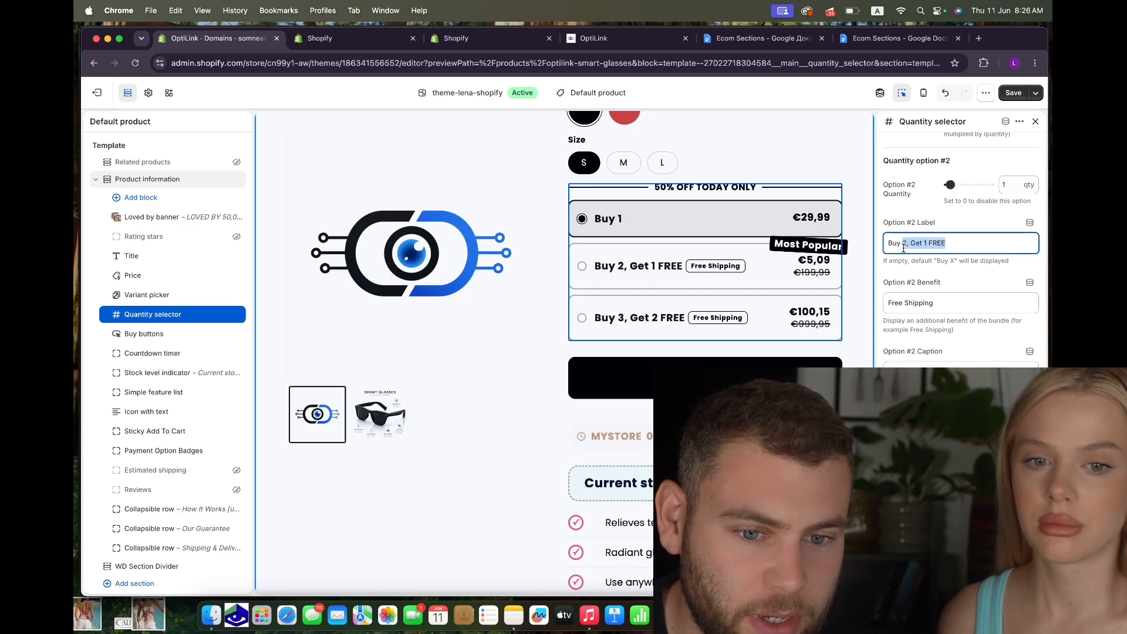
pyautogui.write('1 Get')
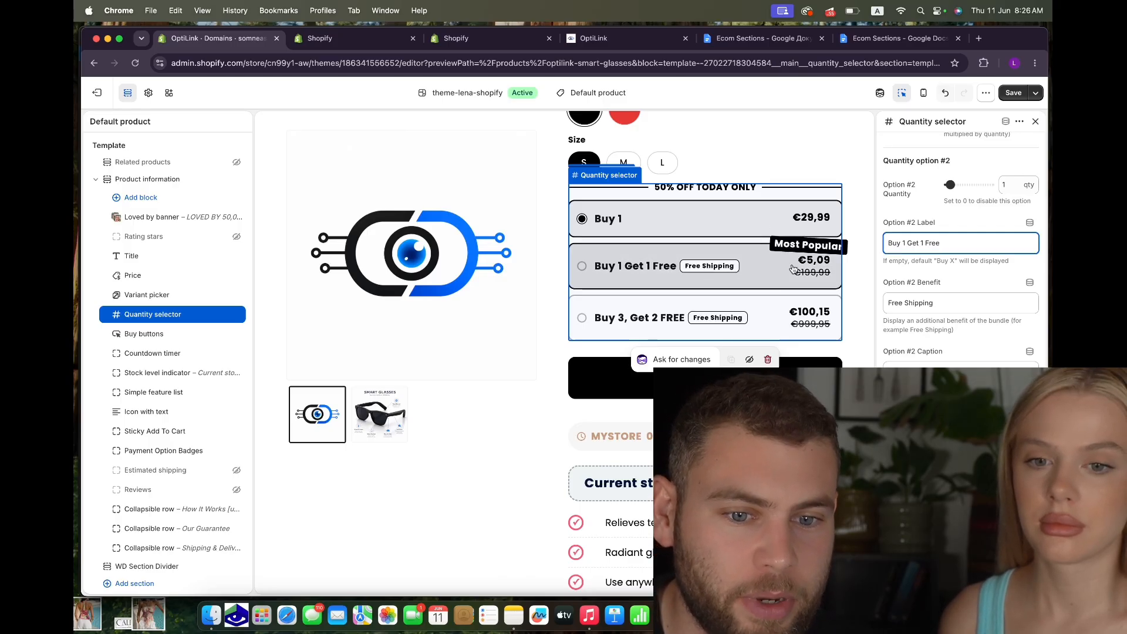
# Remove the fixed amount off from quantity option #2 and check the offer's price in the preview.
pyautogui.scroll(-5, 916, 318)
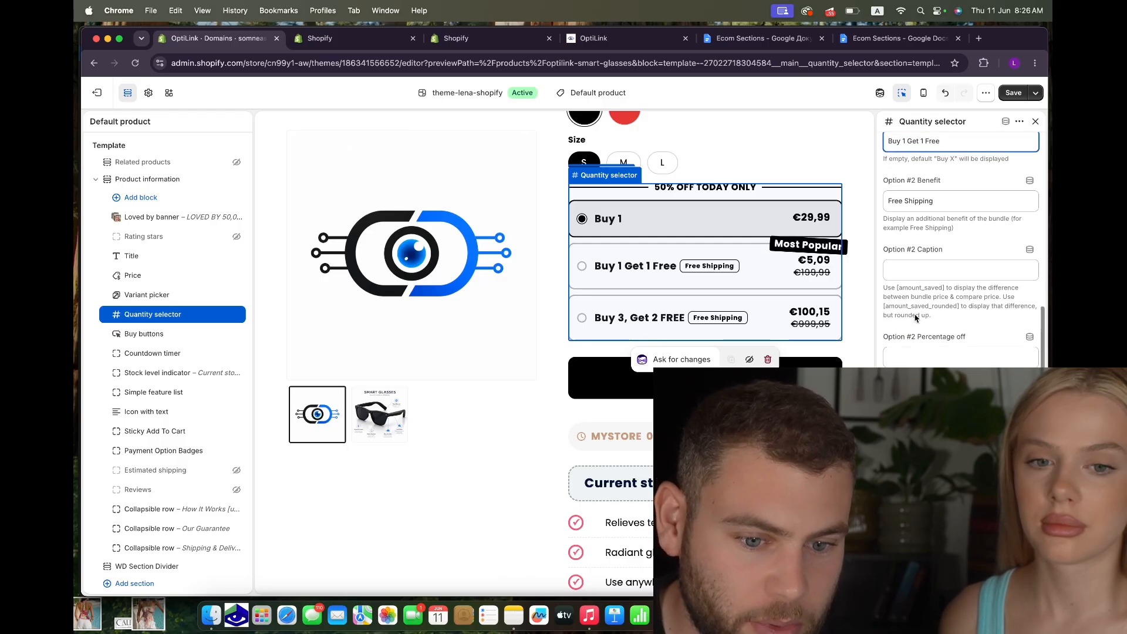
pyautogui.scroll(-3, 915, 317)
pyautogui.scroll(-3, 913, 296)
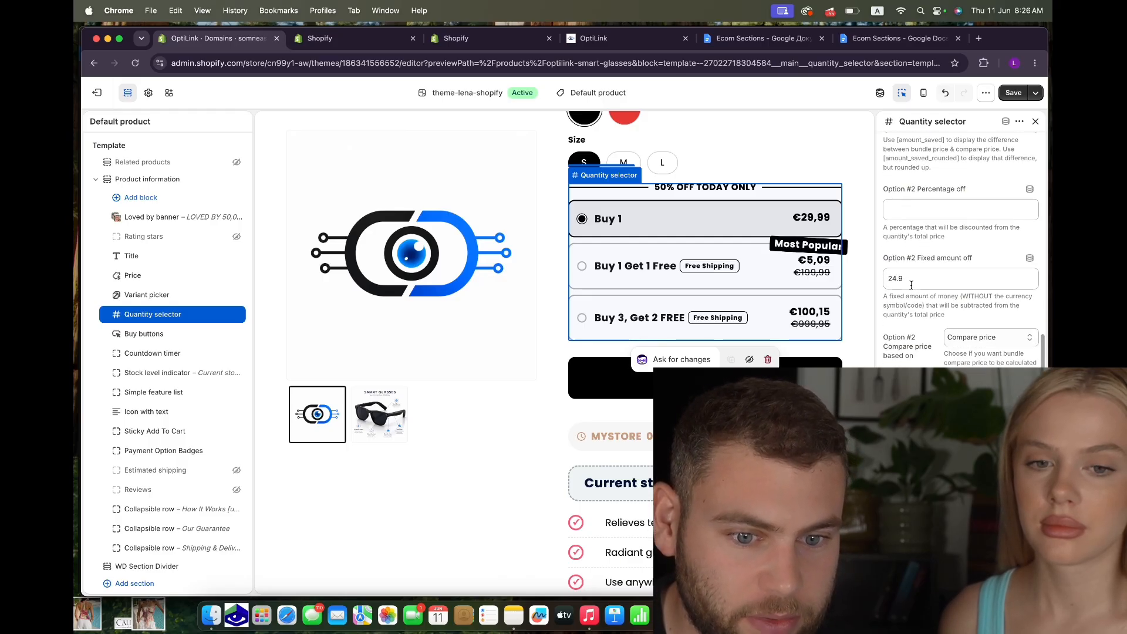
pyautogui.click(910, 281)
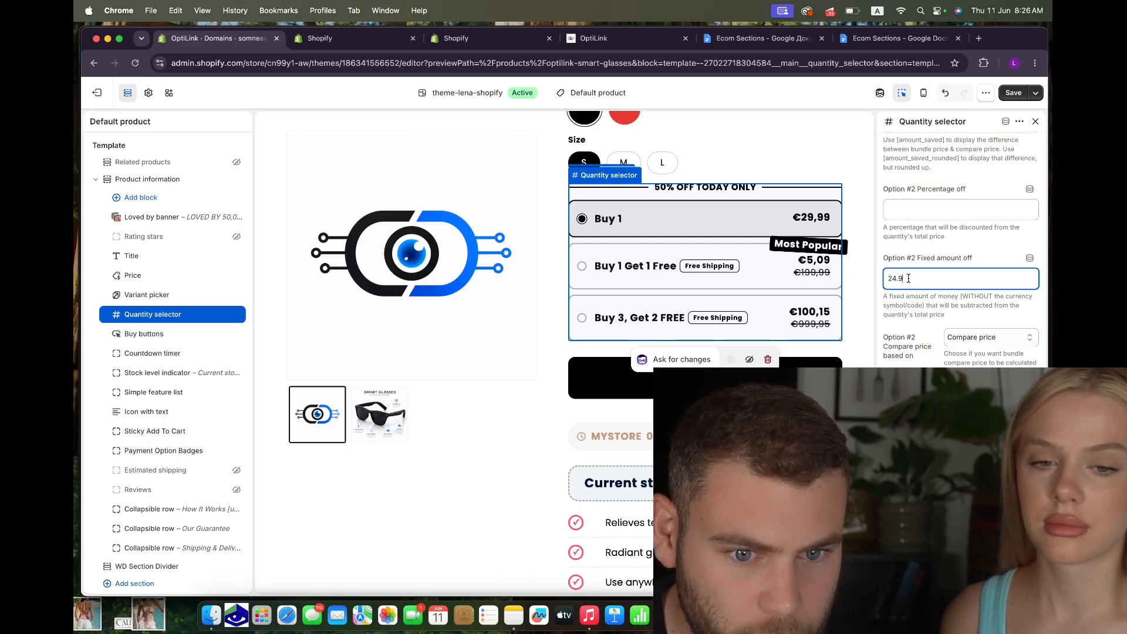
pyautogui.moveTo(909, 279); pyautogui.dragTo(889, 279)
pyautogui.press('BackSpace')
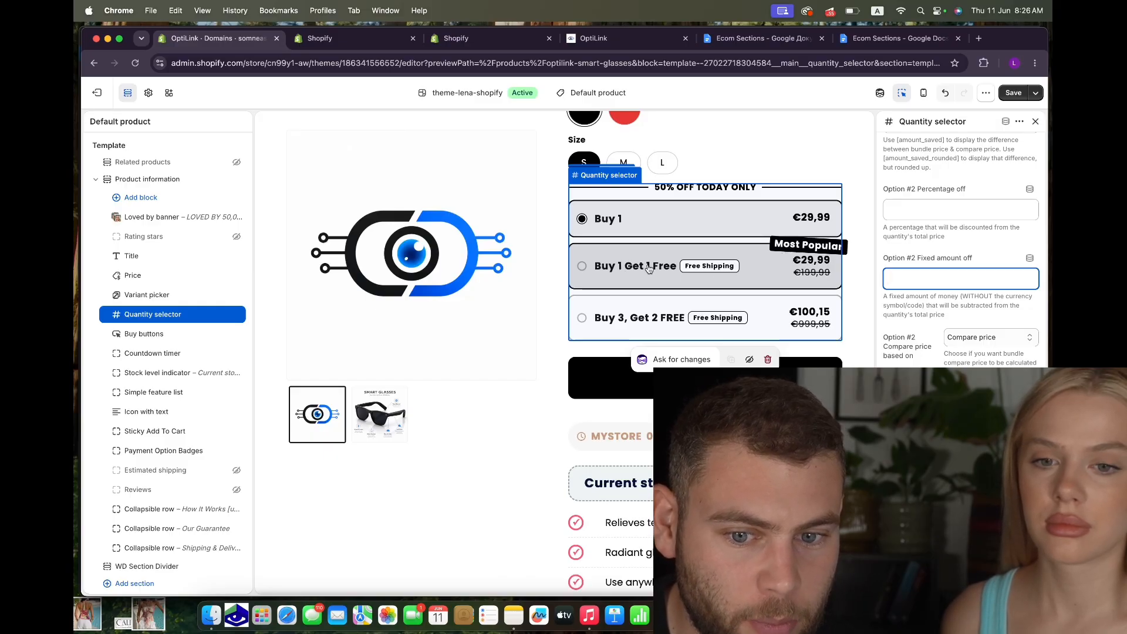
pyautogui.scroll(-1, 728, 271)
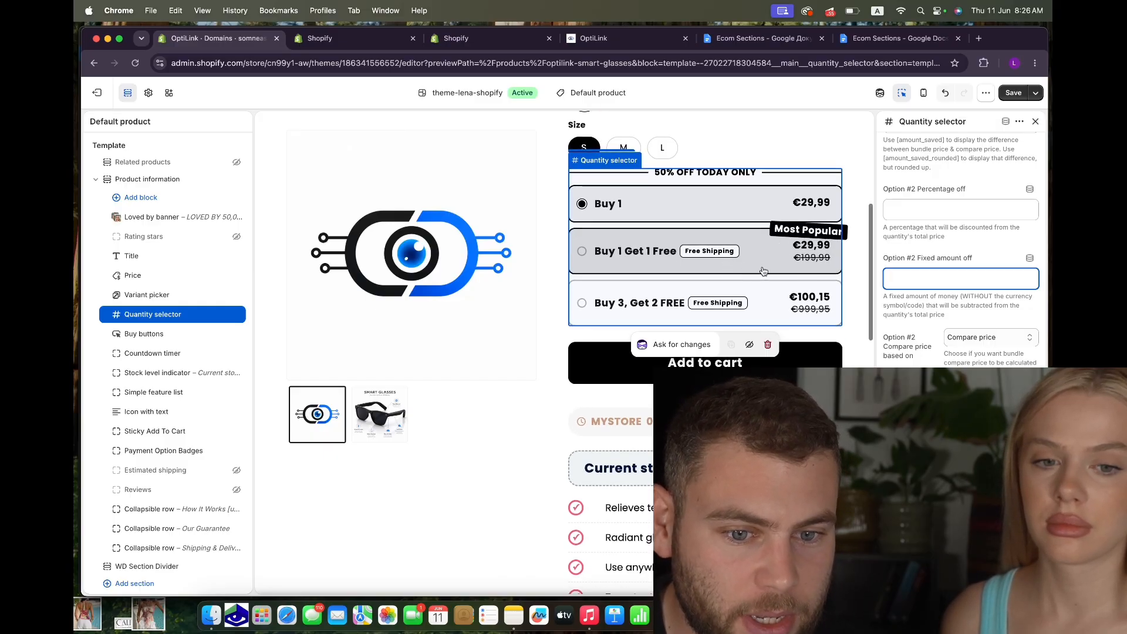
# Set quantity option #3 to a quantity of 4 and label it "Buy 2, Get 2 FREE".
pyautogui.scroll(-2, 938, 304)
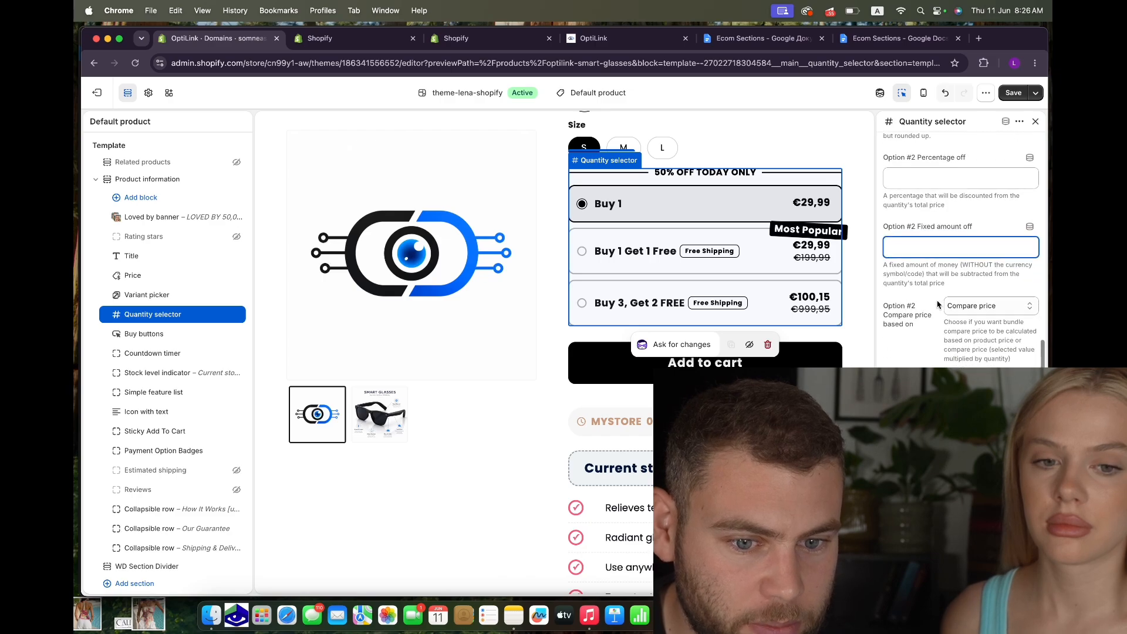
pyautogui.scroll(-10, 938, 304)
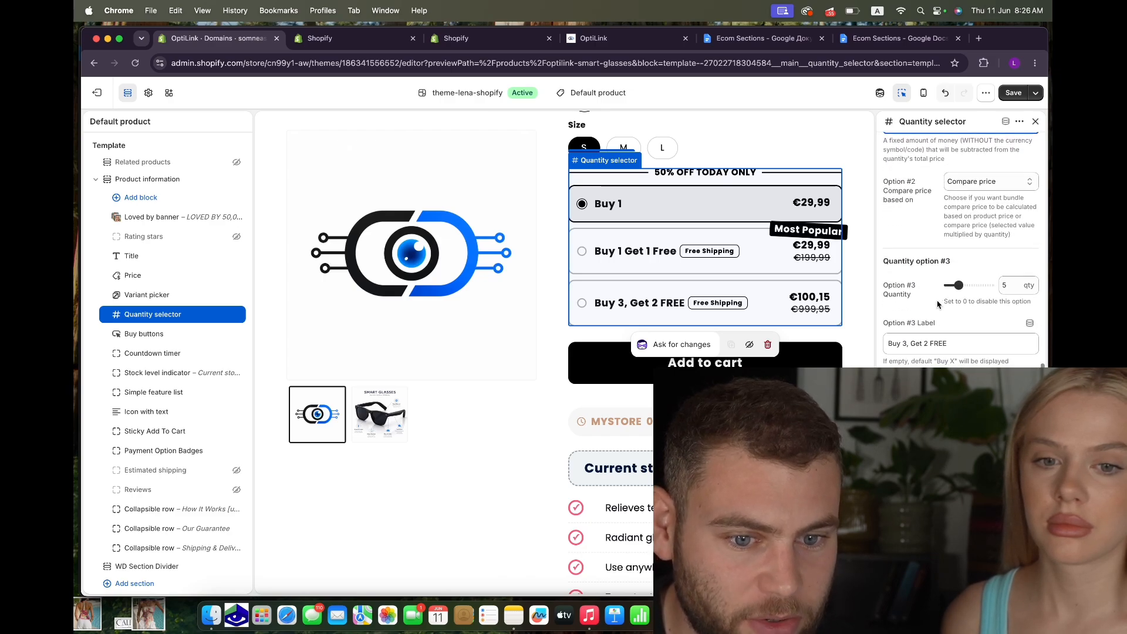
pyautogui.scroll(-1, 938, 302)
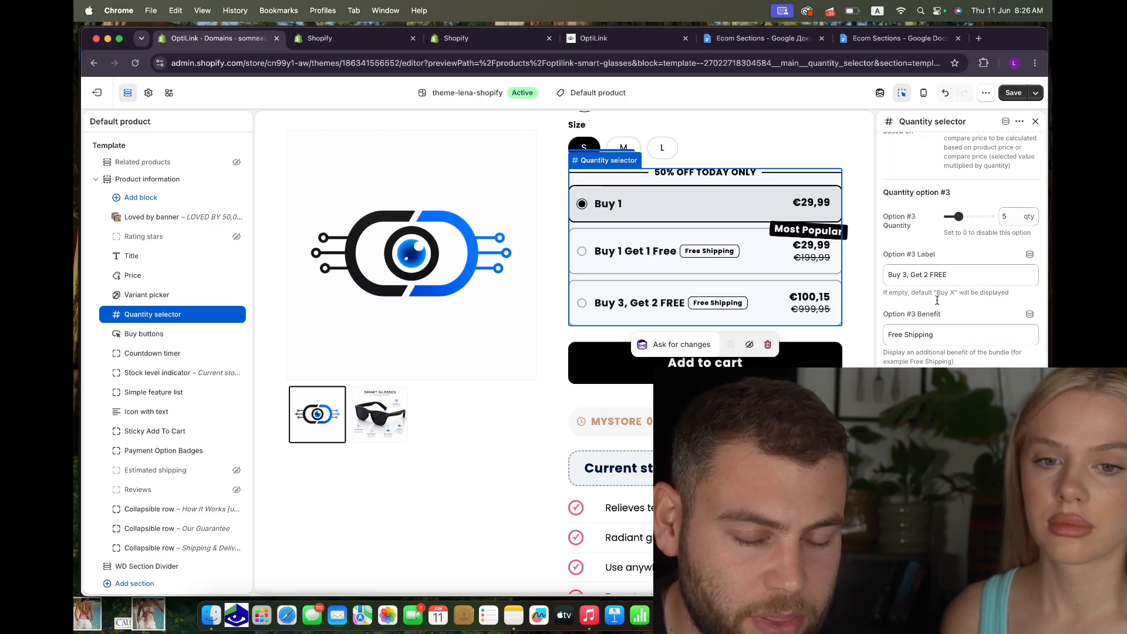
pyautogui.click(958, 216)
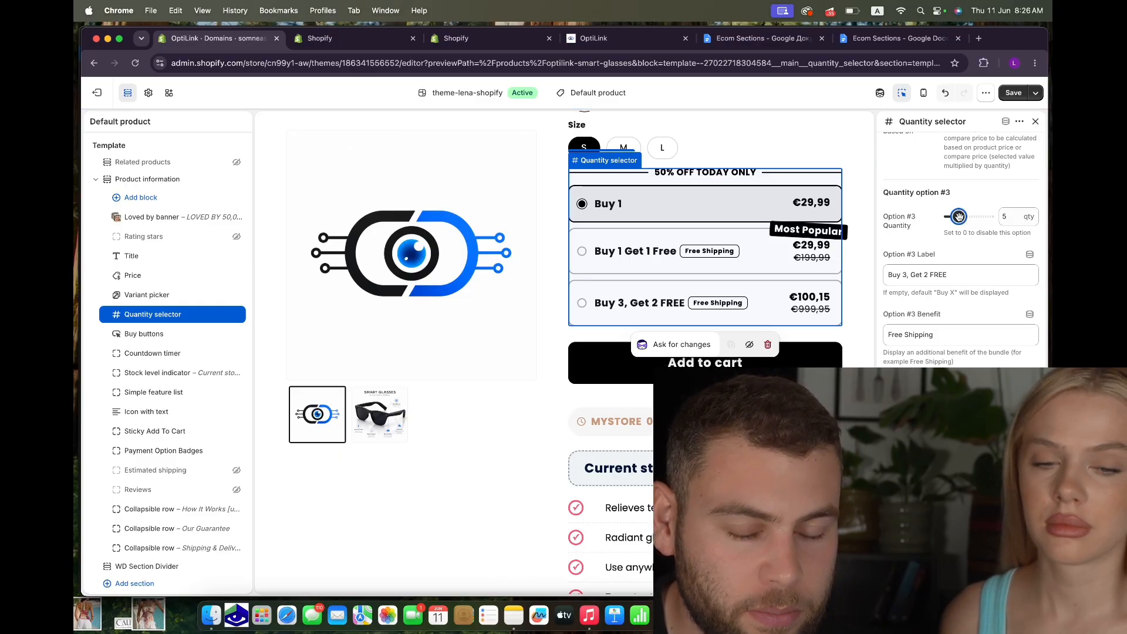
pyautogui.moveTo(958, 217); pyautogui.dragTo(956, 217)
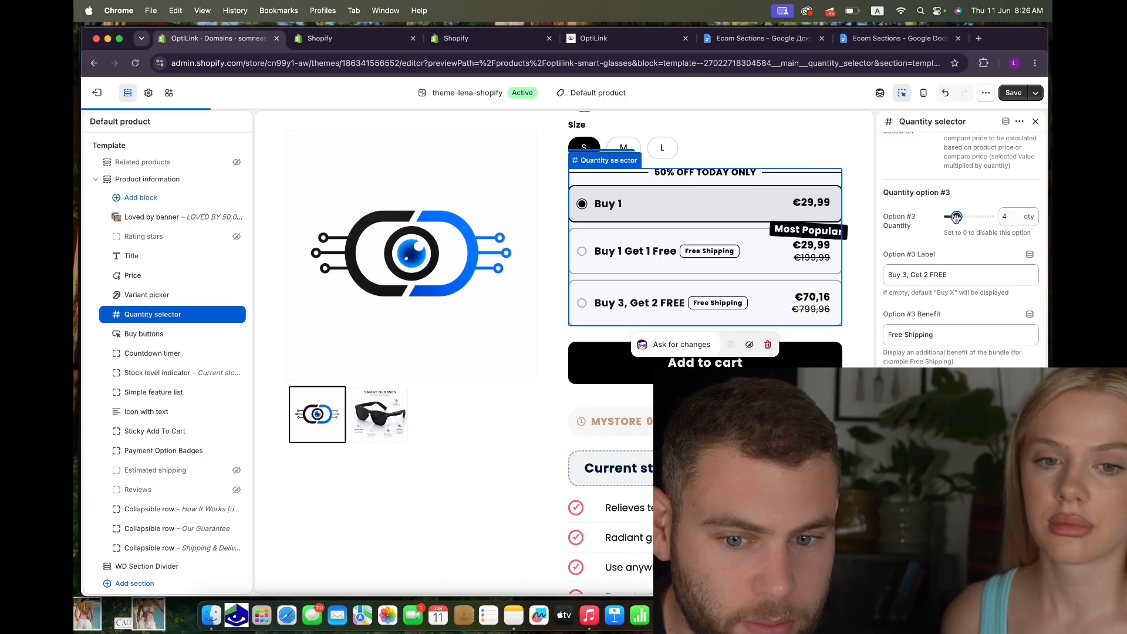
pyautogui.click(908, 274)
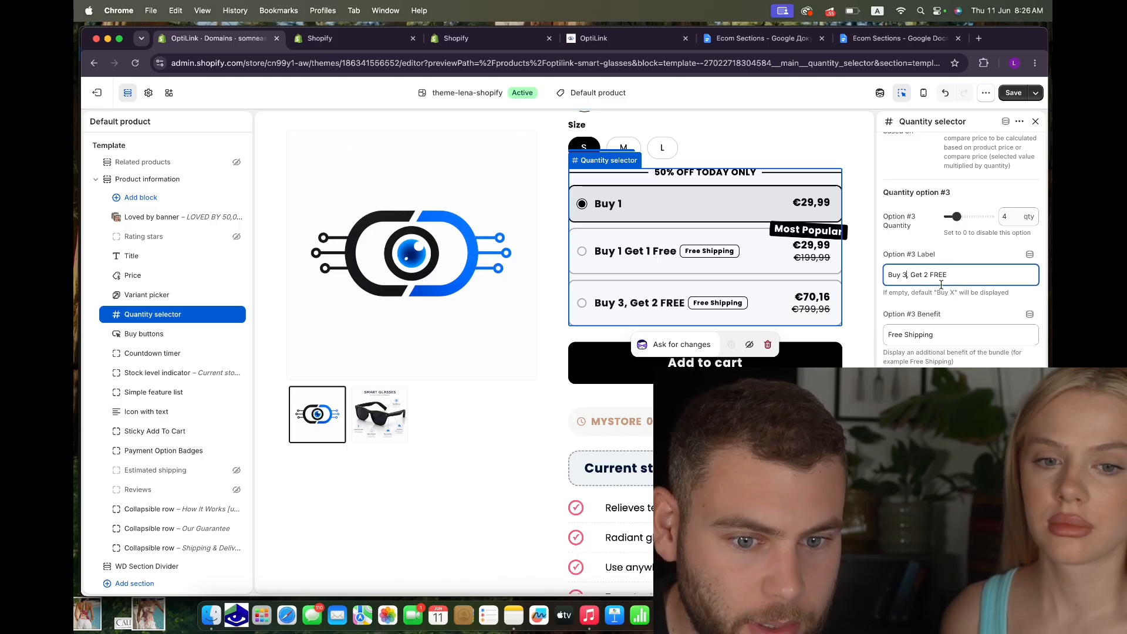
pyautogui.press('BackSpace')
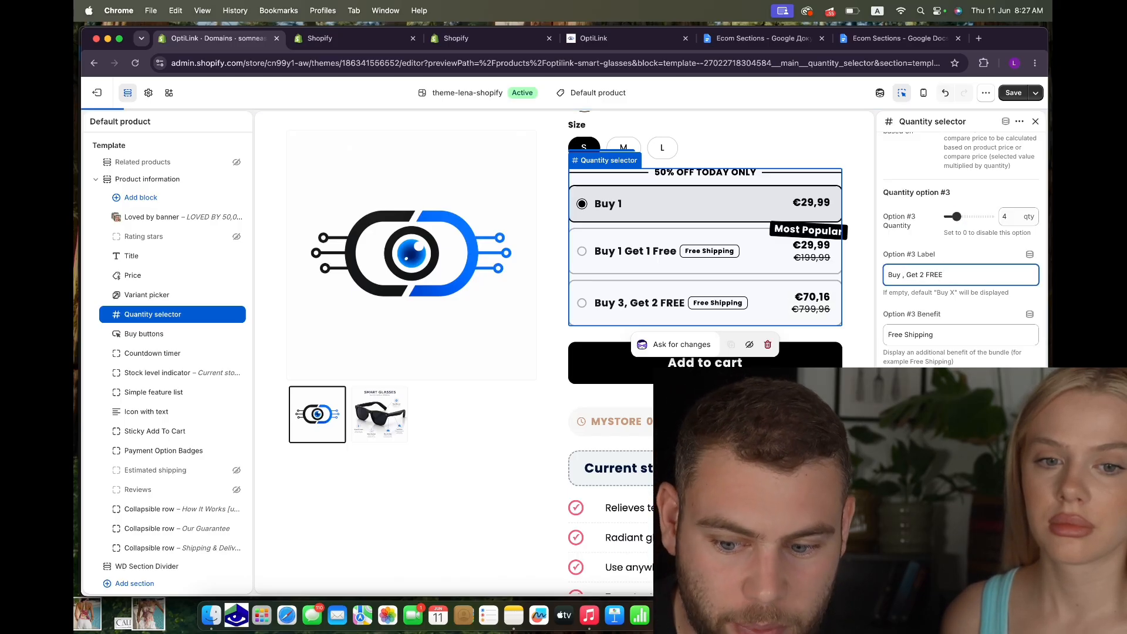
pyautogui.write('2')
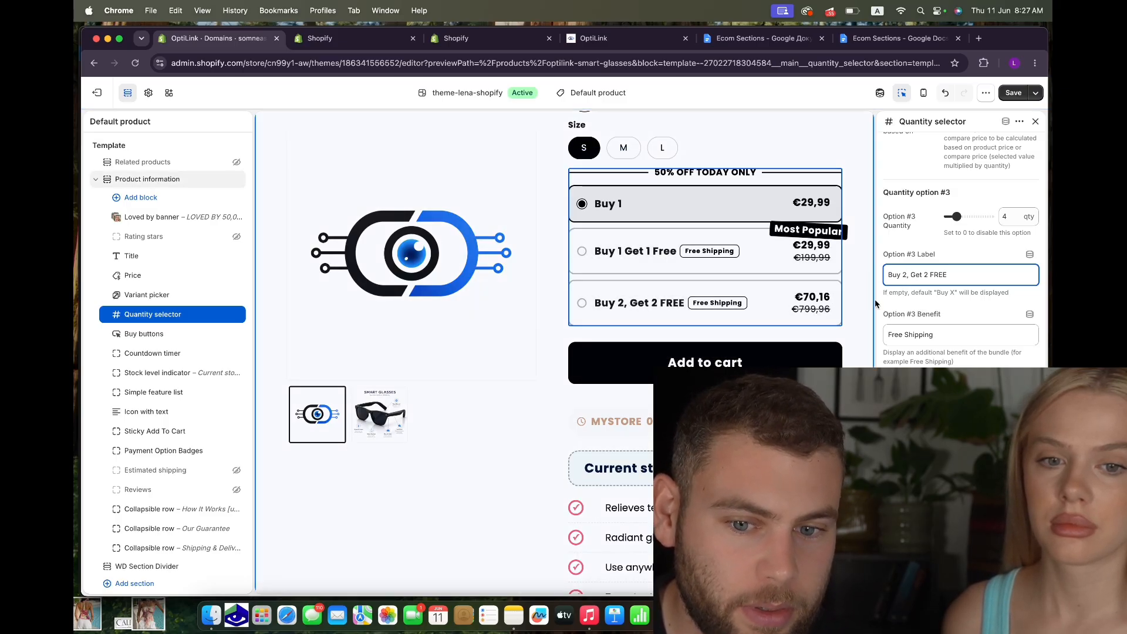
pyautogui.write(',')
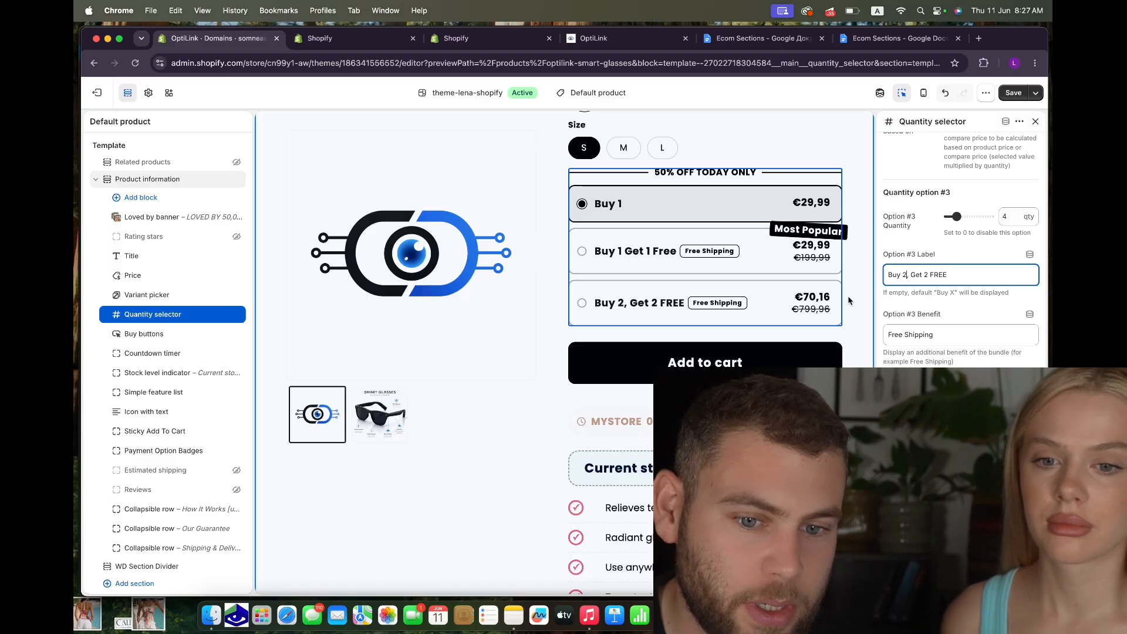
pyautogui.write(',')
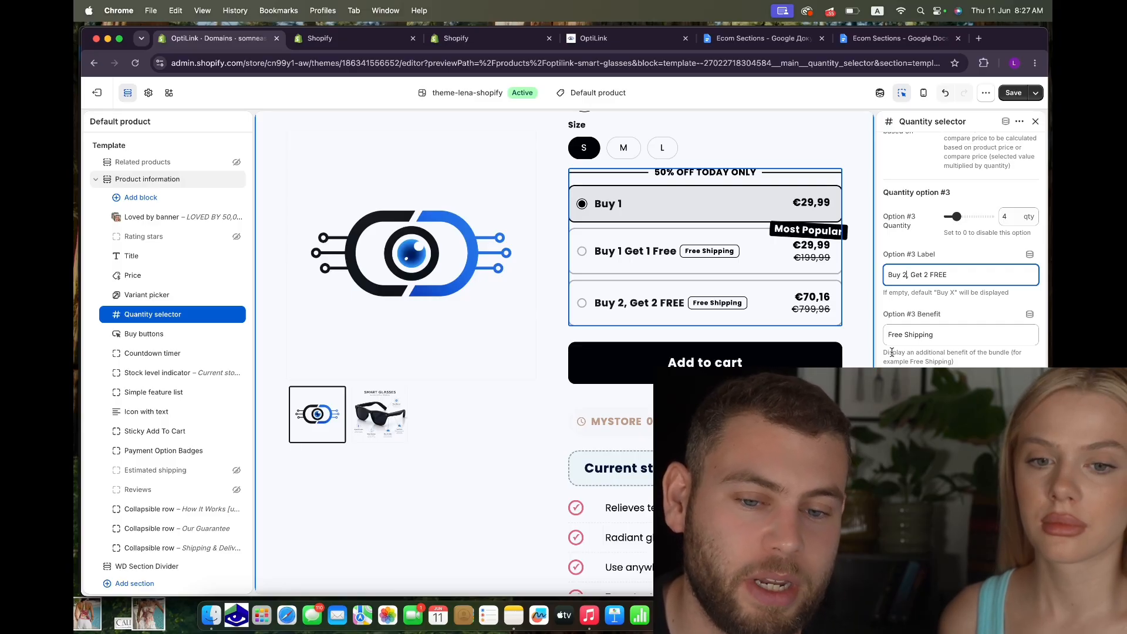
# Clear the fixed amount off for quantity option #3.
pyautogui.scroll(-5, 895, 335)
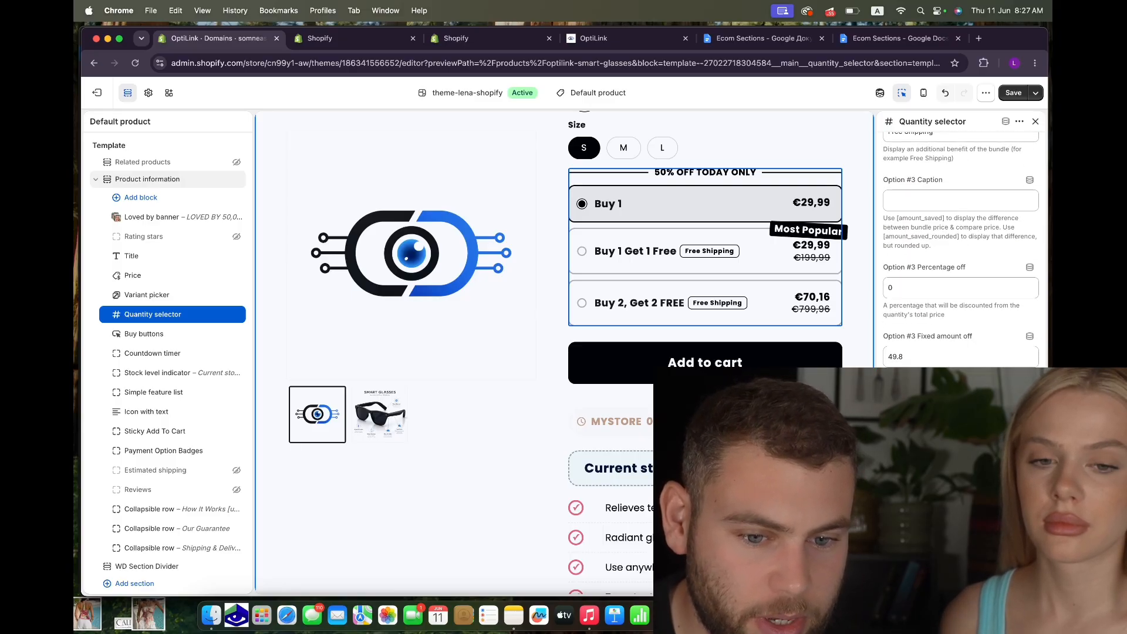
pyautogui.click(907, 282)
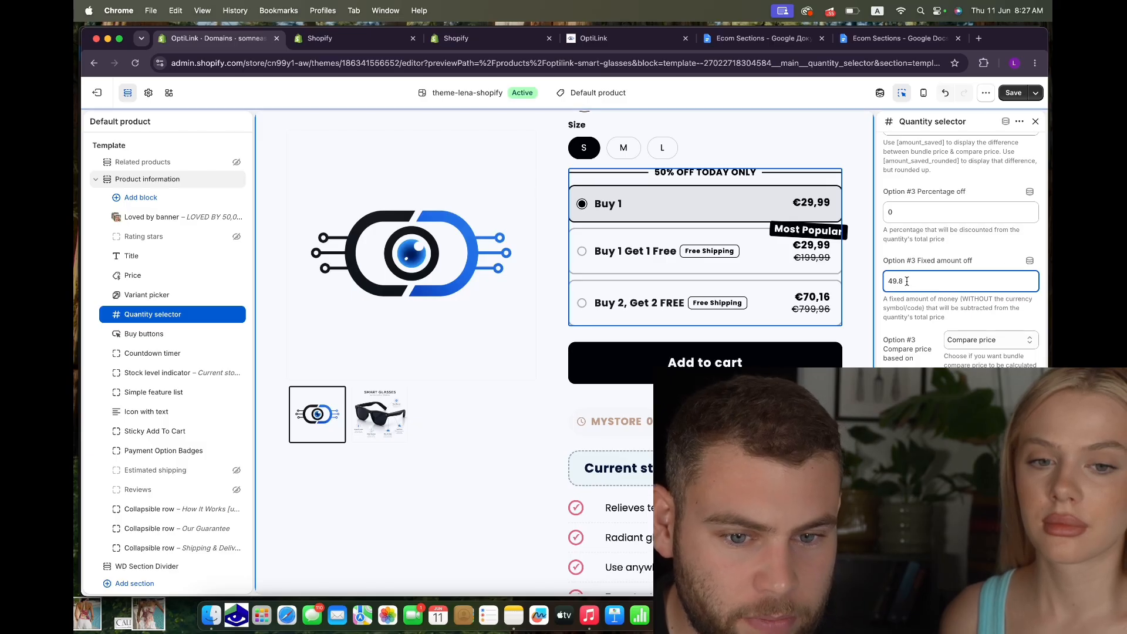
pyautogui.press('BackSpace')
pyautogui.press('BackSpace')
pyautogui.press('BackSpace')
pyautogui.press('BackSpace')
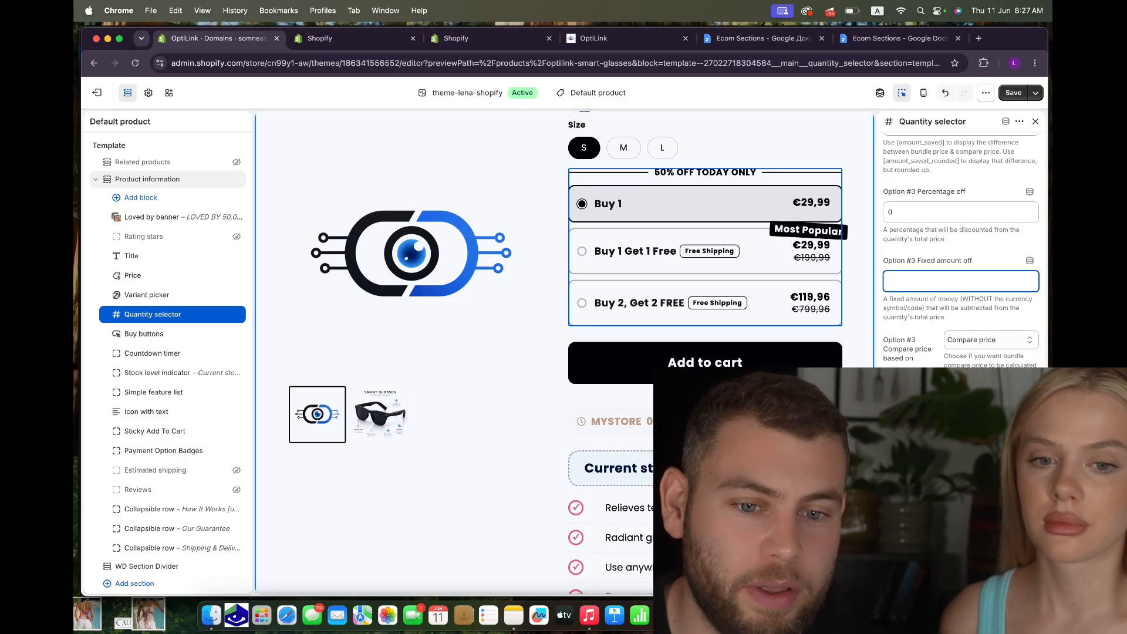
# Try a percentage off of 60 for quantity option #3 and clear it again.
pyautogui.click(917, 218)
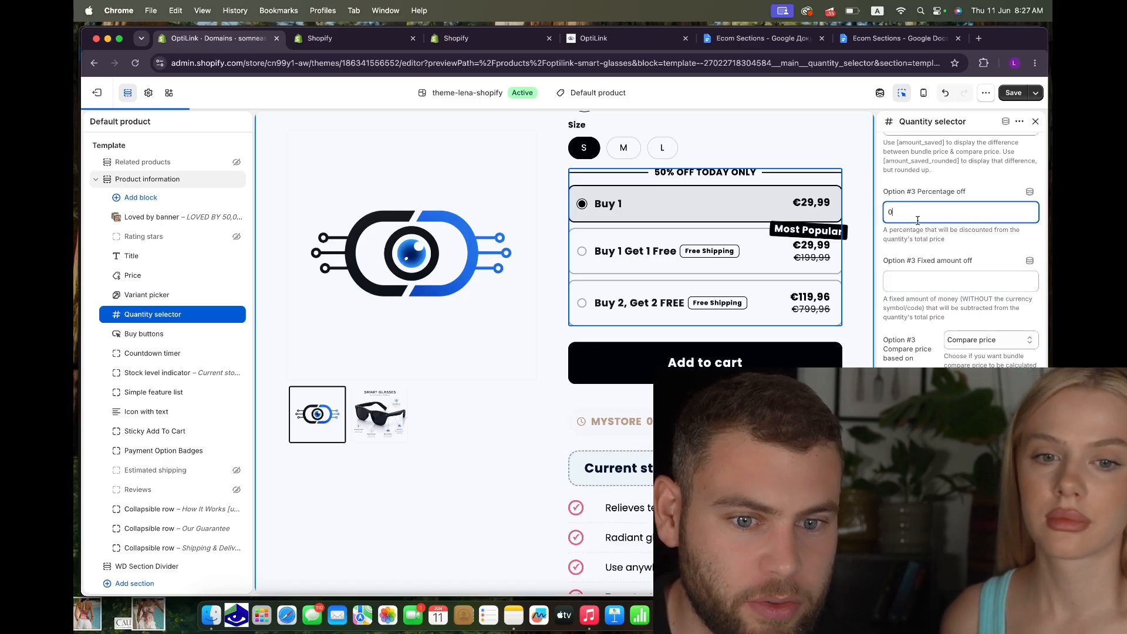
pyautogui.press('BackSpace')
pyautogui.write('60')
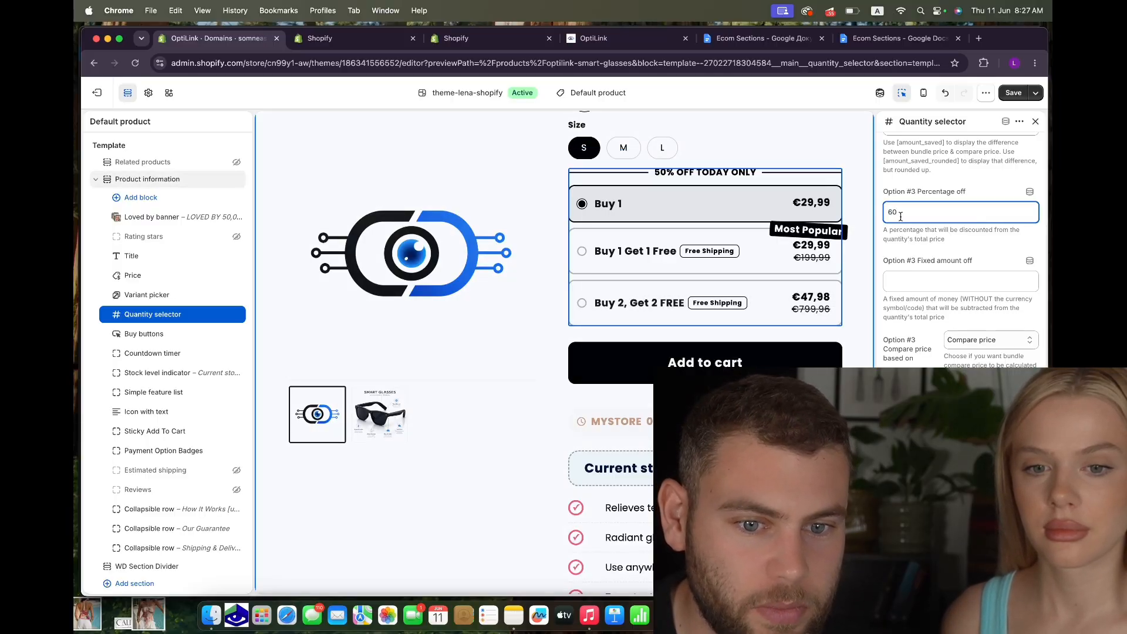
pyautogui.press('BackSpace')
pyautogui.press('BackSpace')
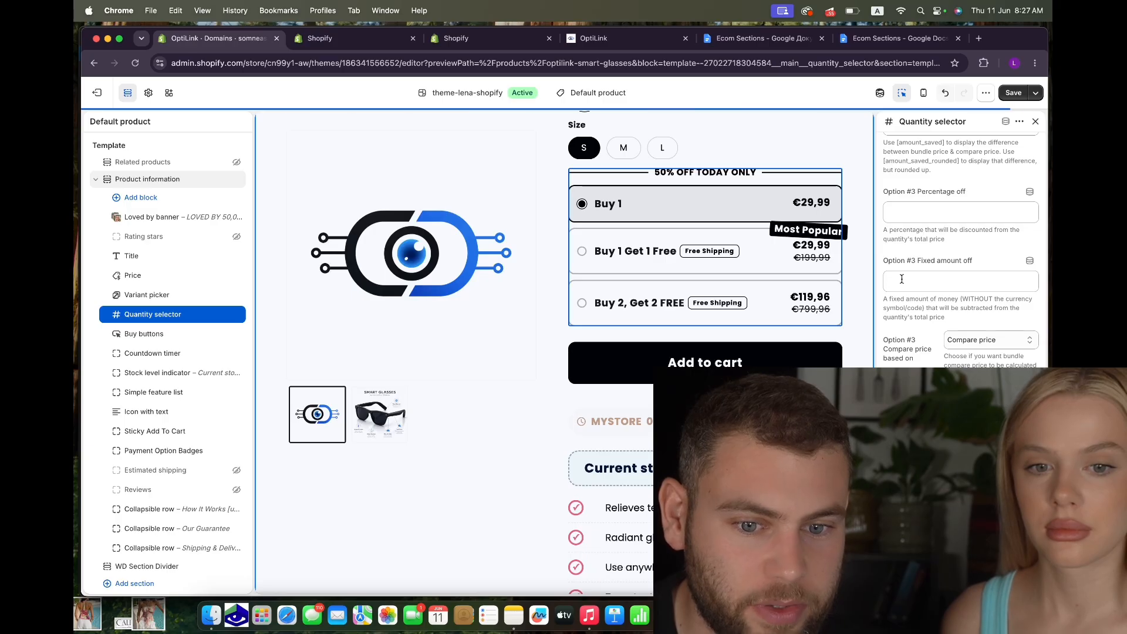
# Set the fixed amount off for quantity option #3 to 69.97.
pyautogui.click(902, 279)
pyautogui.write('59.97')
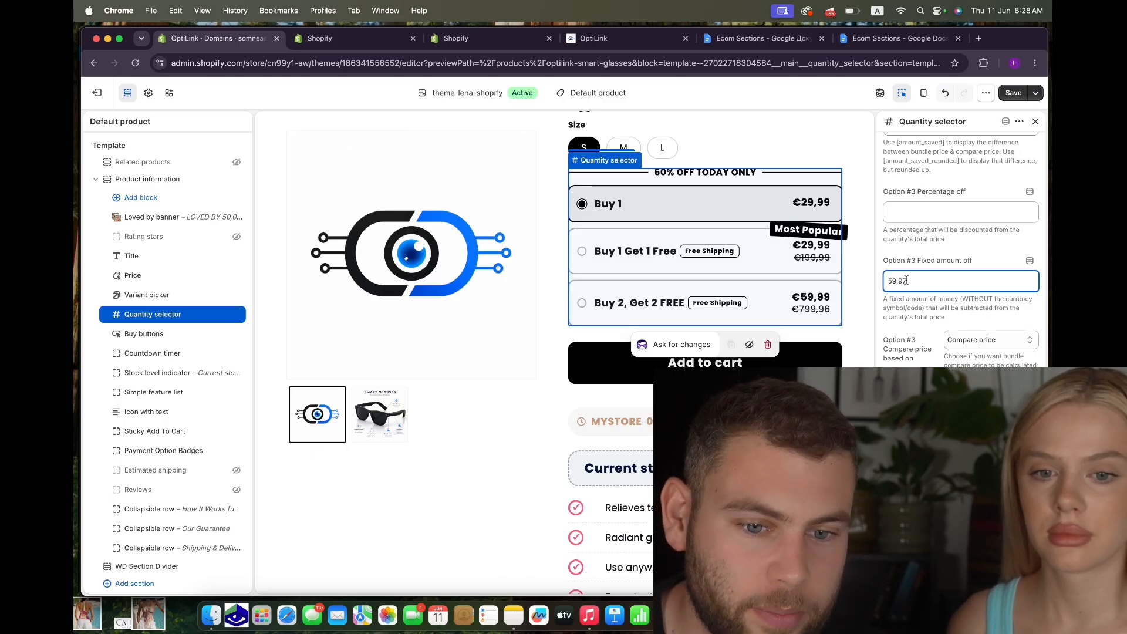
pyautogui.press('Delete')
pyautogui.write('6')
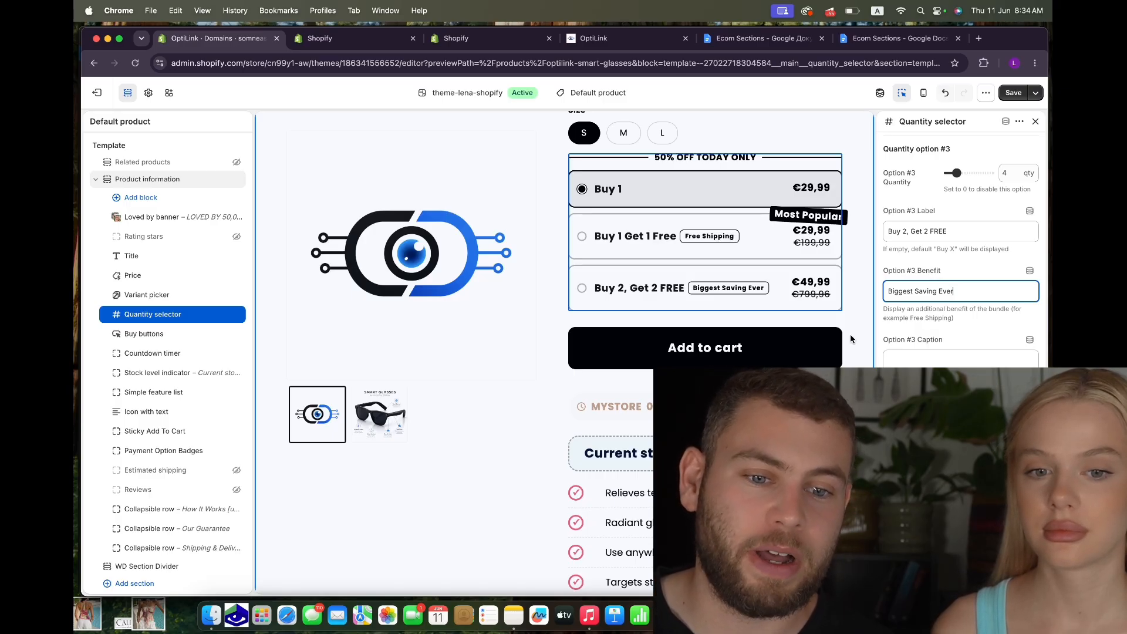
pyautogui.moveTo(956, 292); pyautogui.dragTo(914, 291)
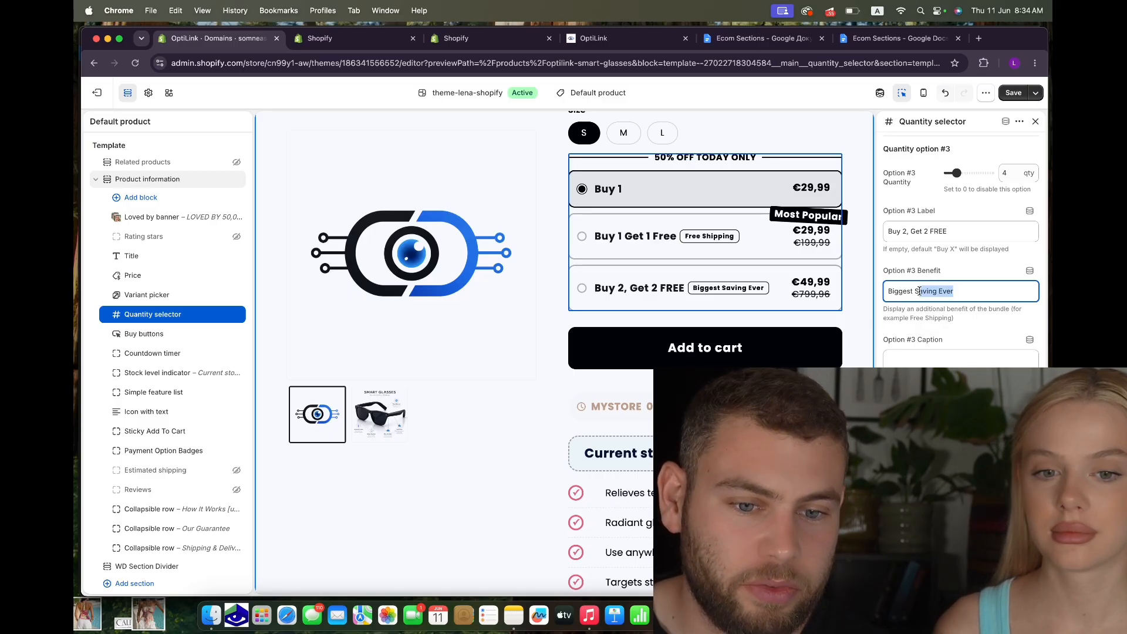
pyautogui.click(889, 292)
pyautogui.moveTo(889, 292); pyautogui.dragTo(970, 293)
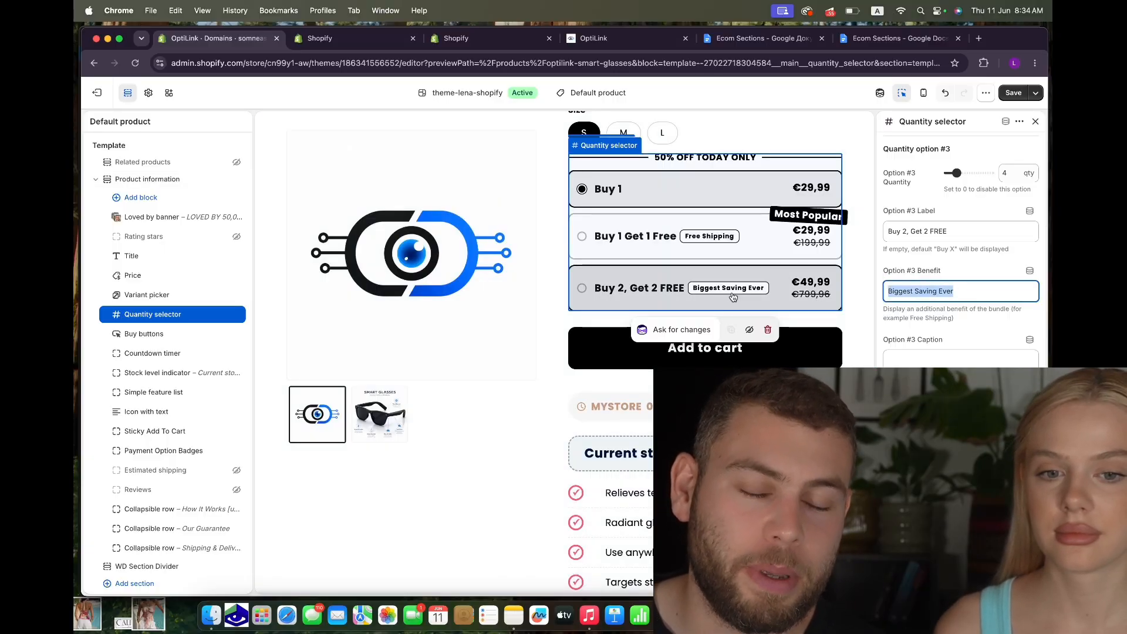
# Set the caption of quantity option #3 to "Free Guide".
pyautogui.scroll(-2, 905, 299)
pyautogui.click(905, 300)
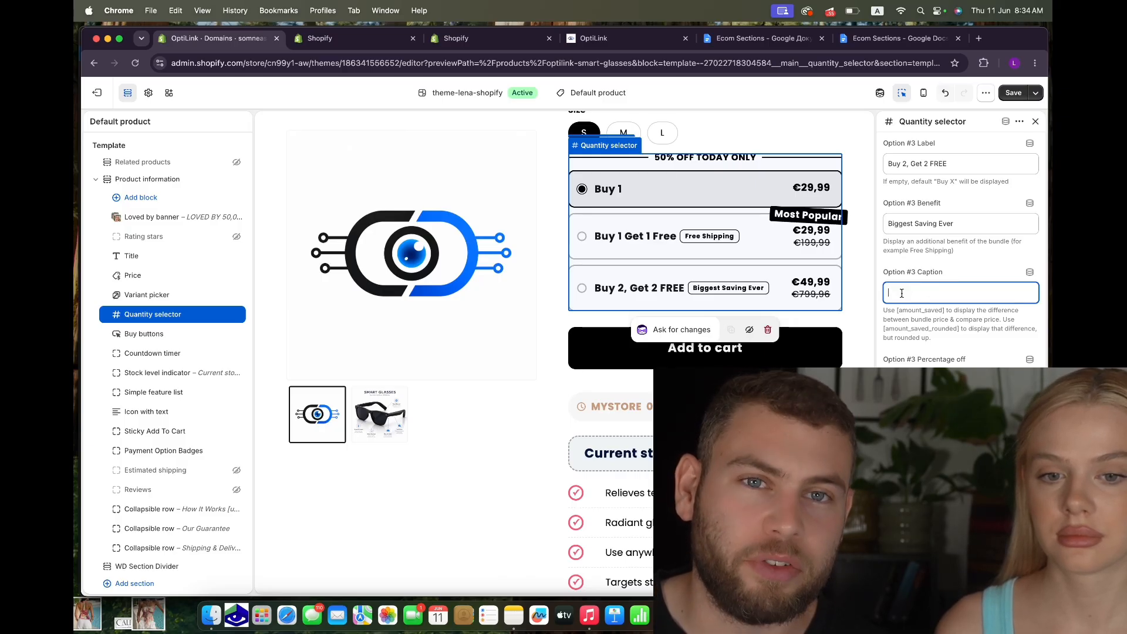
pyautogui.write('Free Guide')
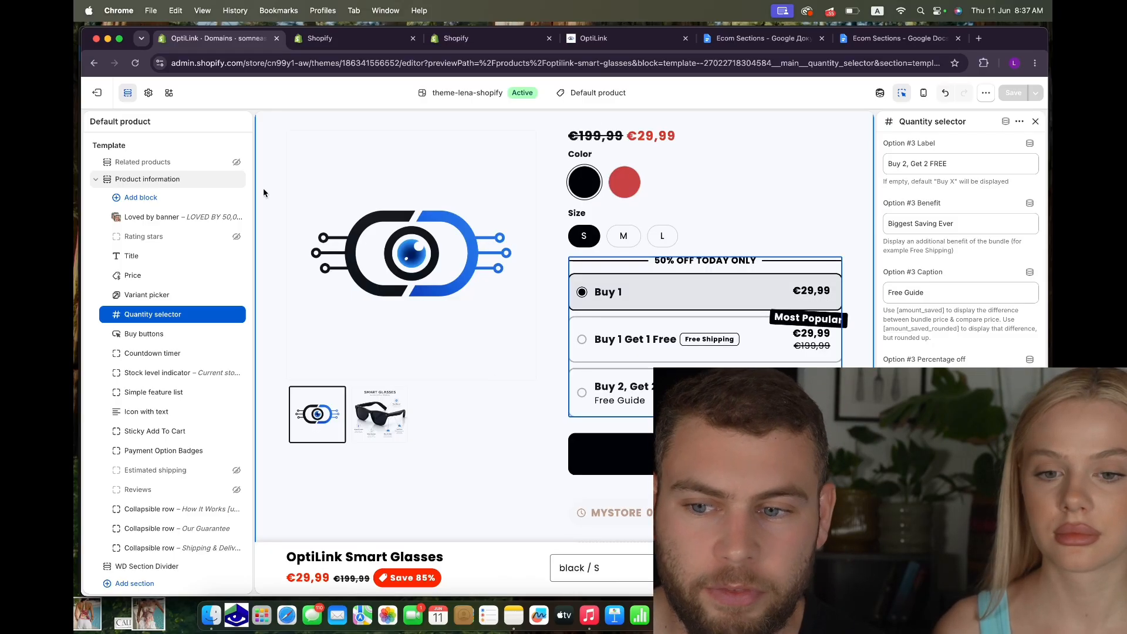
# Leave the theme editor and start a new automatic Buy X get Y discount titled "Bogo".
pyautogui.click(97, 97)
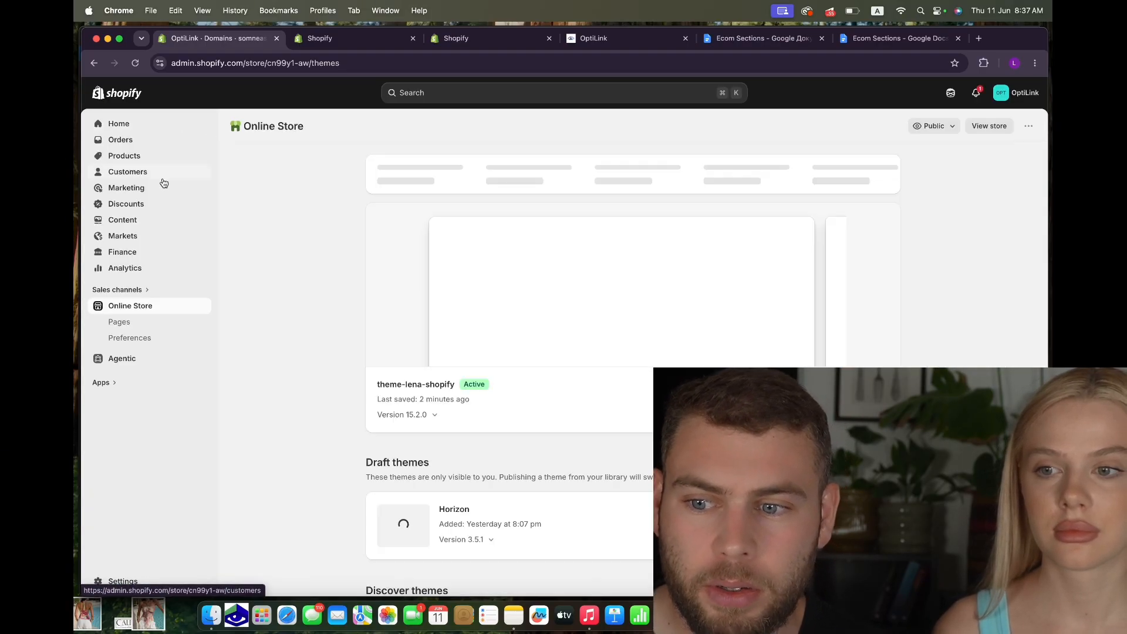
pyautogui.click(143, 204)
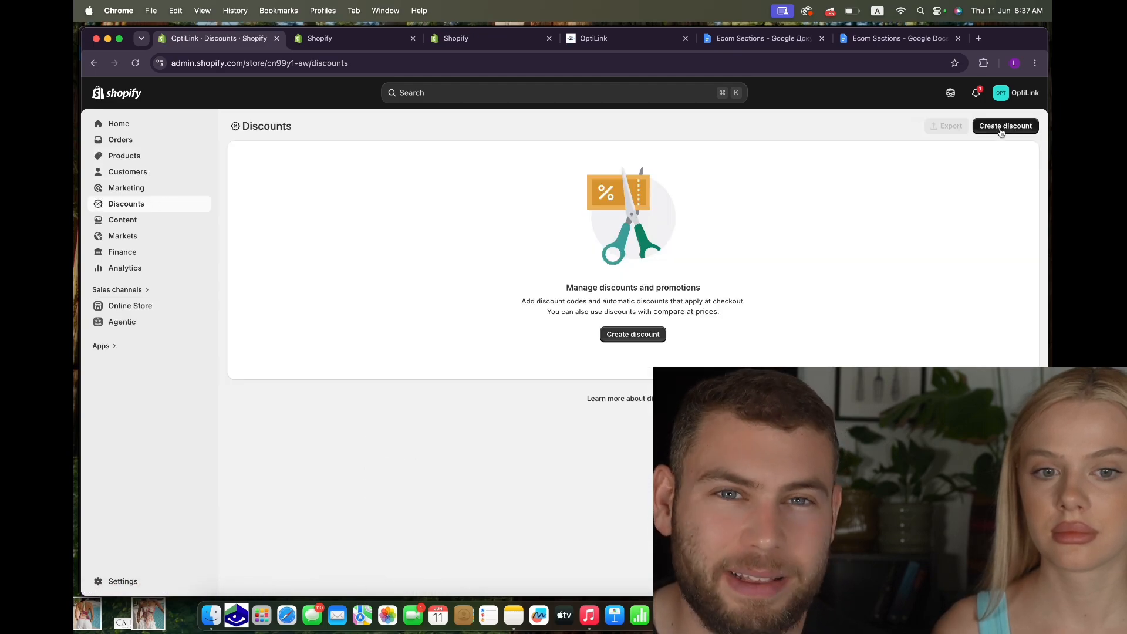
pyautogui.click(1001, 129)
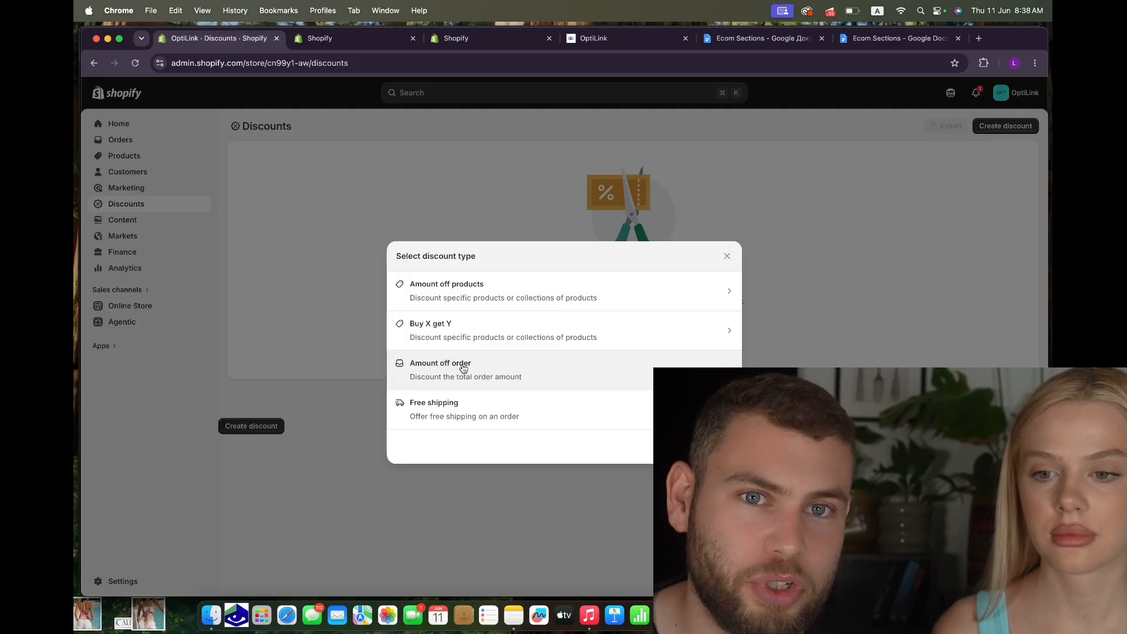
pyautogui.click(437, 336)
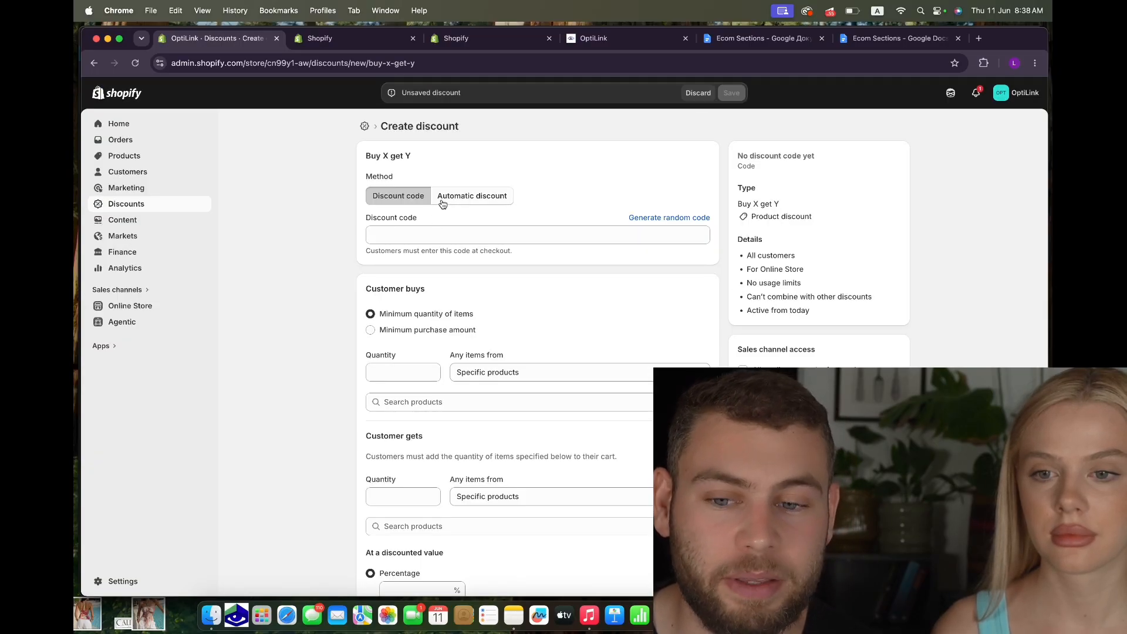
pyautogui.click(442, 200)
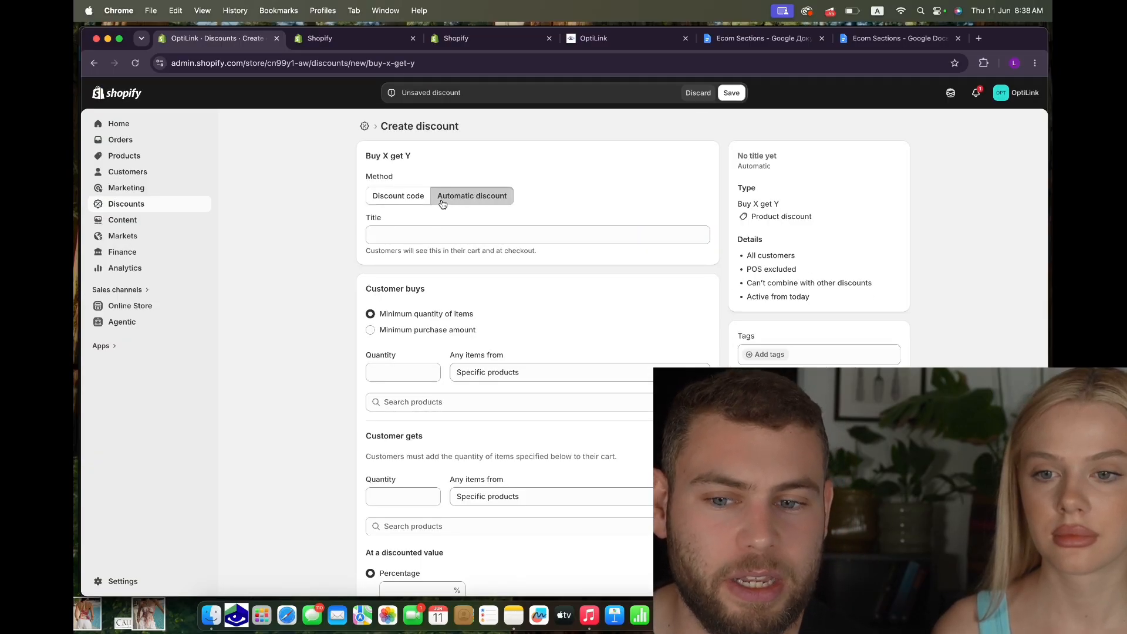
pyautogui.click(380, 234)
pyautogui.write('Bogo')
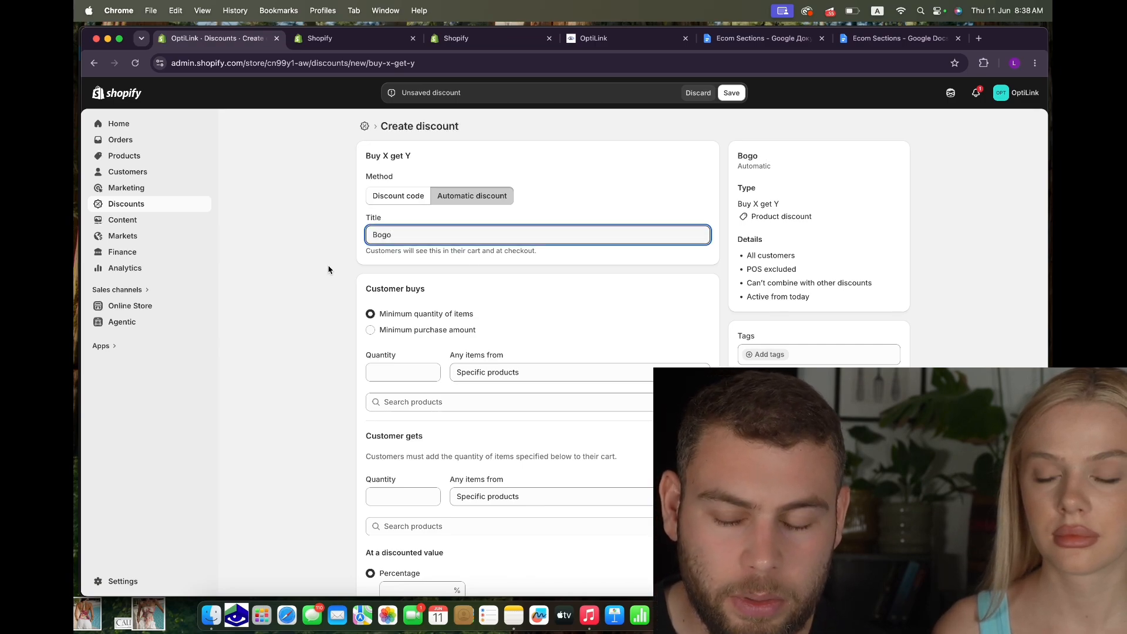
# Require the customer to buy a minimum quantity of 1 from all variants of OptiLink Smart Glasses.
pyautogui.scroll(-1, 342, 288)
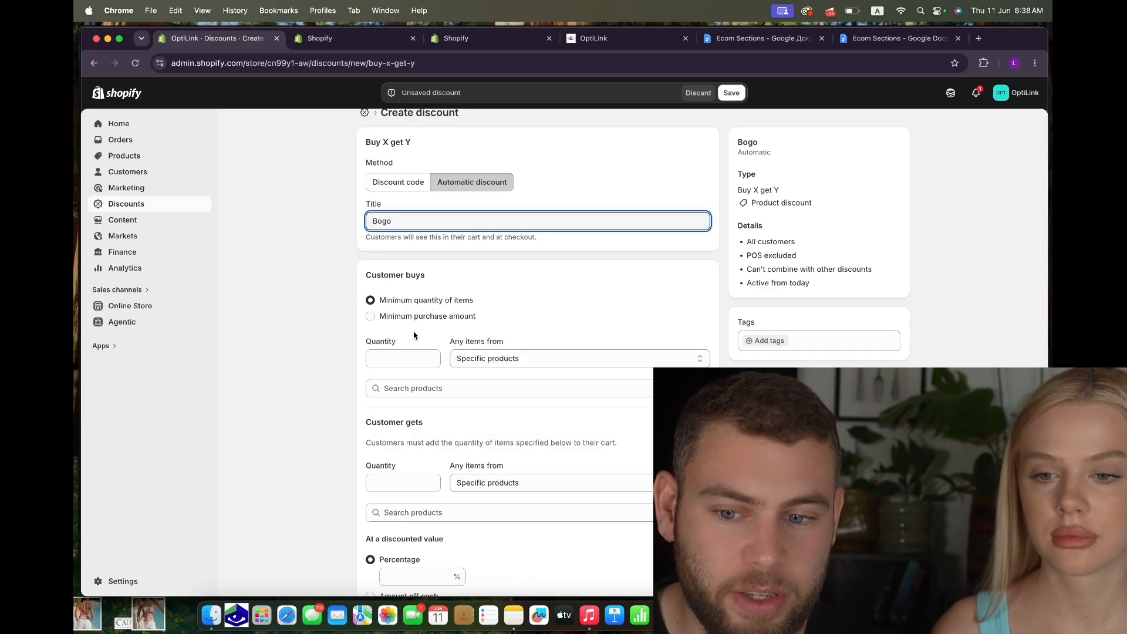
pyautogui.click(404, 356)
pyautogui.write('1')
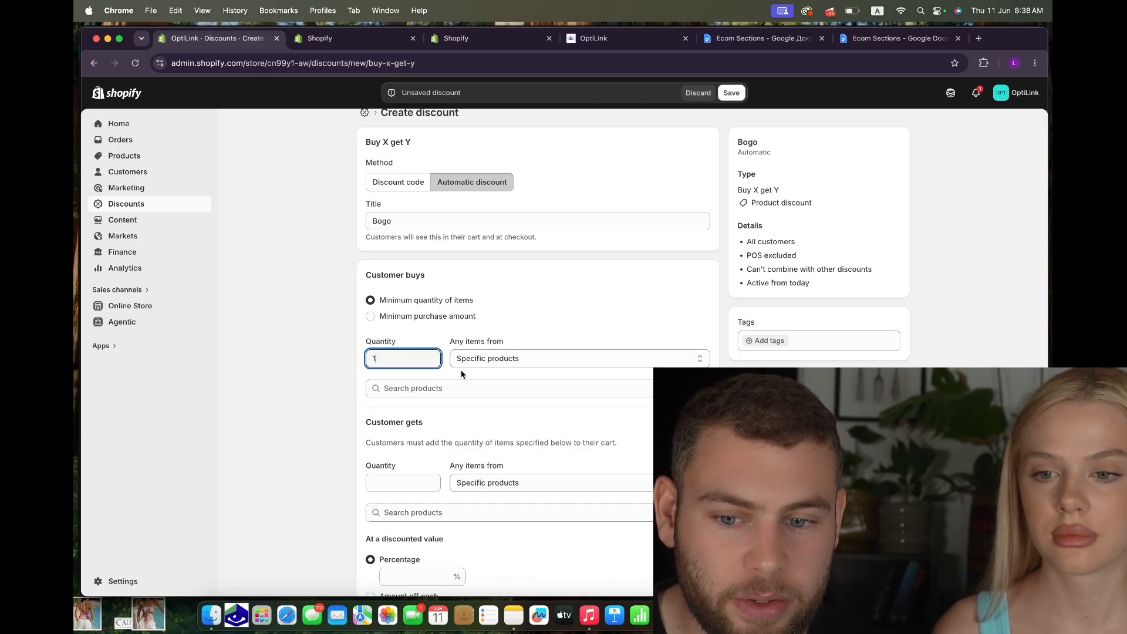
pyautogui.click(420, 389)
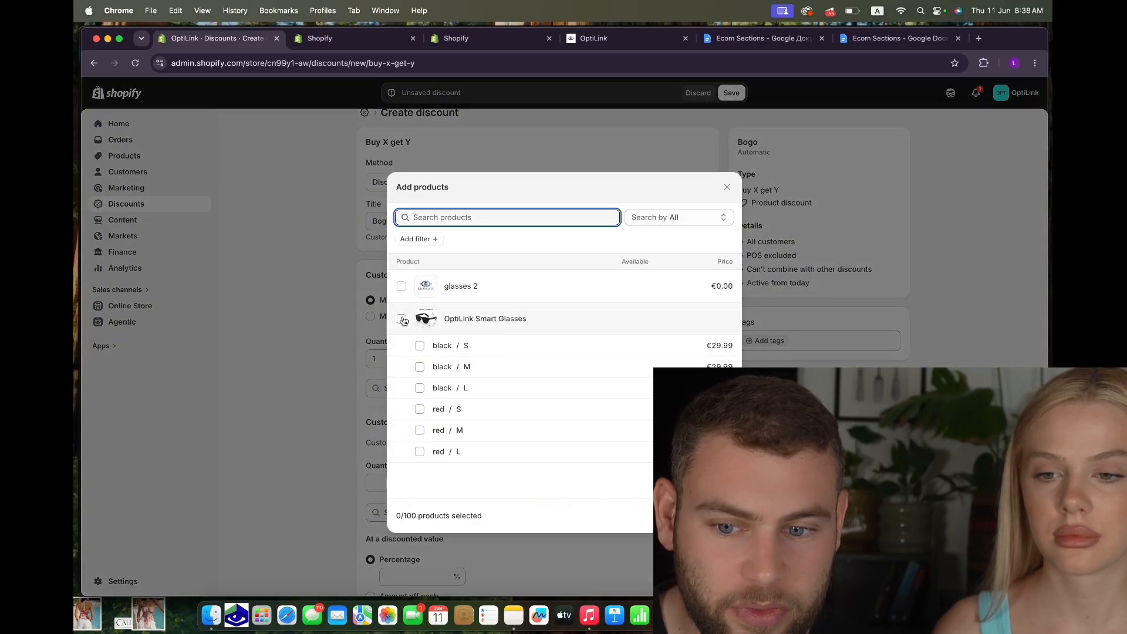
pyautogui.click(401, 318)
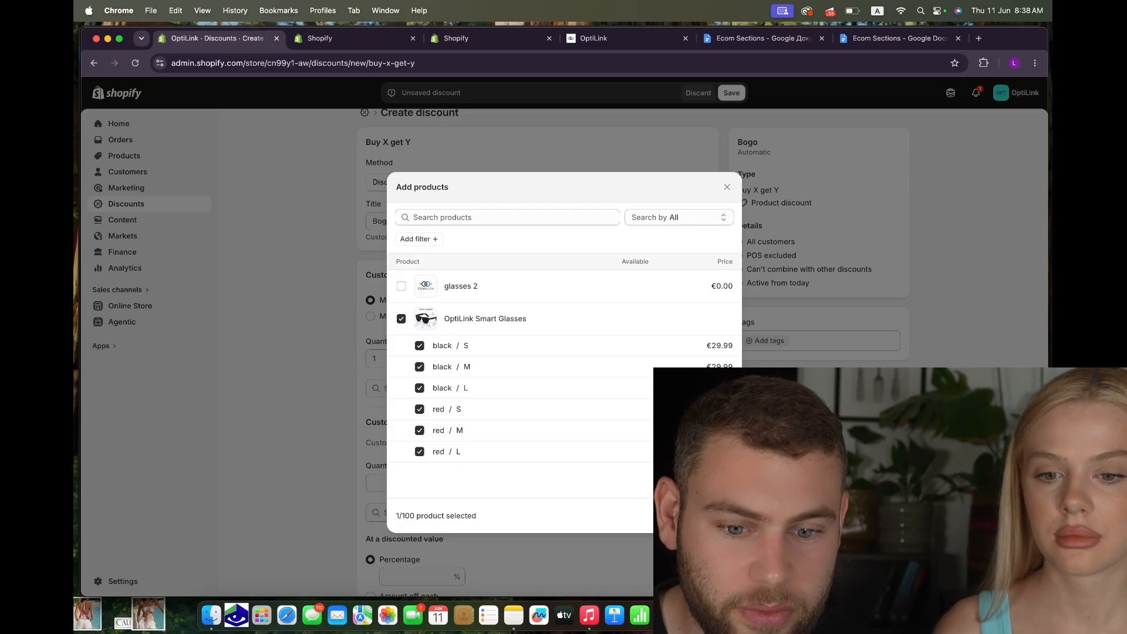
pyautogui.click(722, 516)
# Let the customer get a quantity of 1 from all variants of OptiLink Smart Glasses for free.
pyautogui.scroll(-5, 610, 469)
pyautogui.click(391, 257)
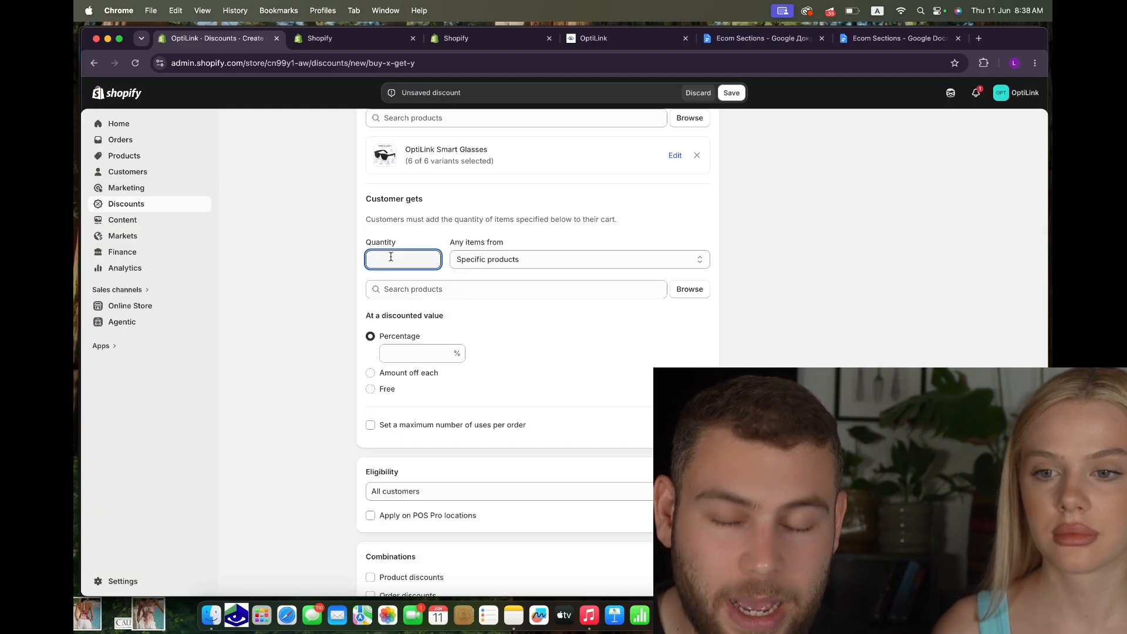
pyautogui.write('1')
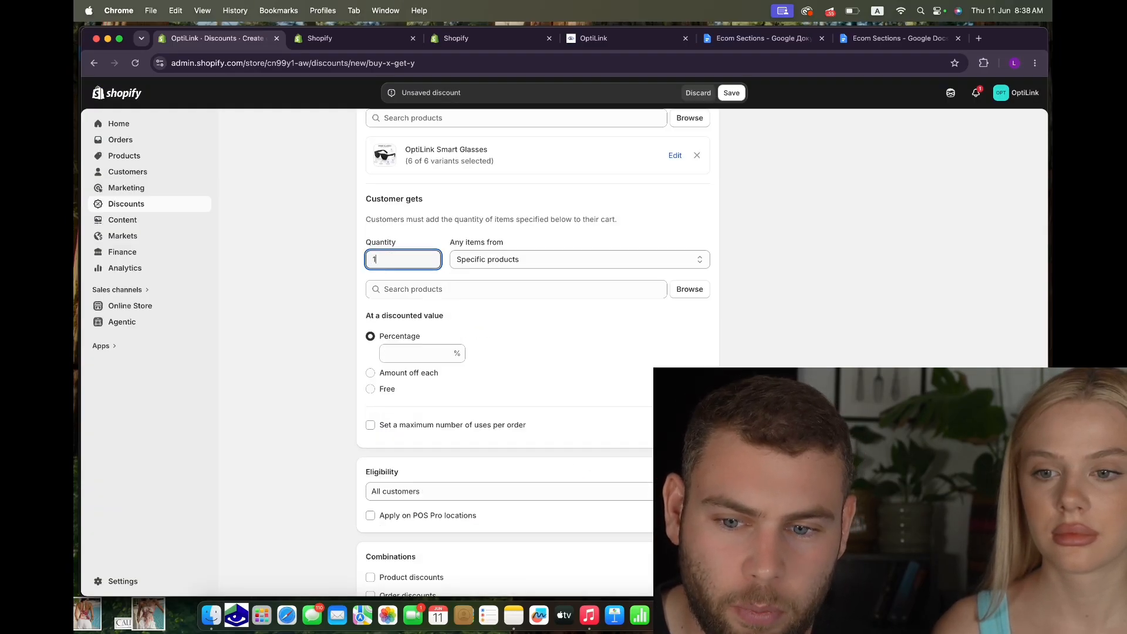
pyautogui.click(587, 294)
pyautogui.click(684, 290)
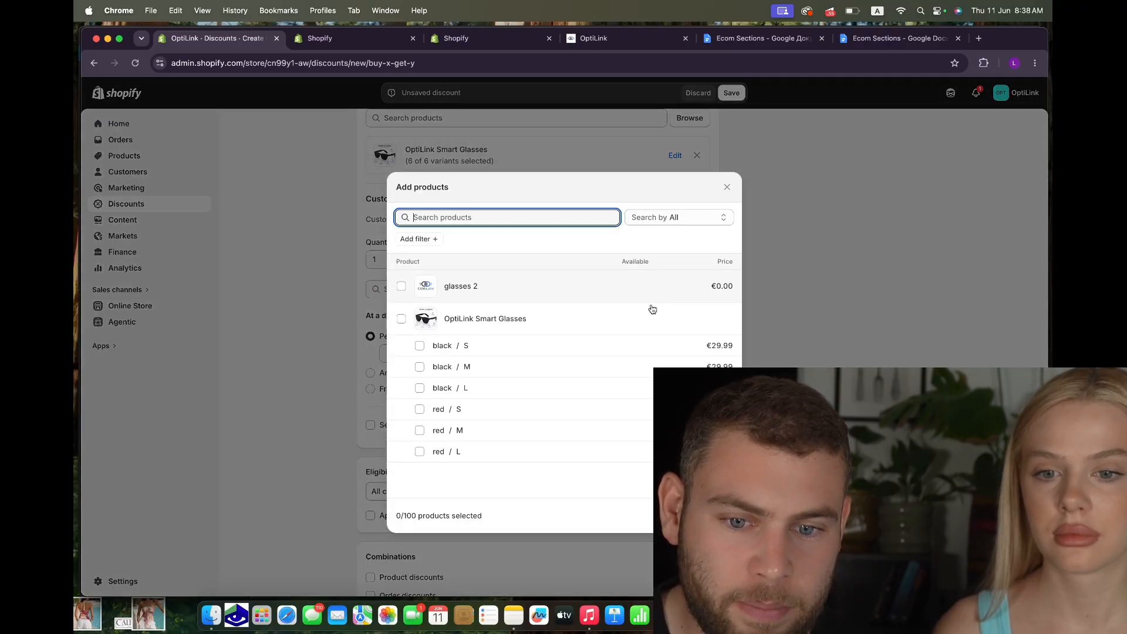
pyautogui.click(400, 320)
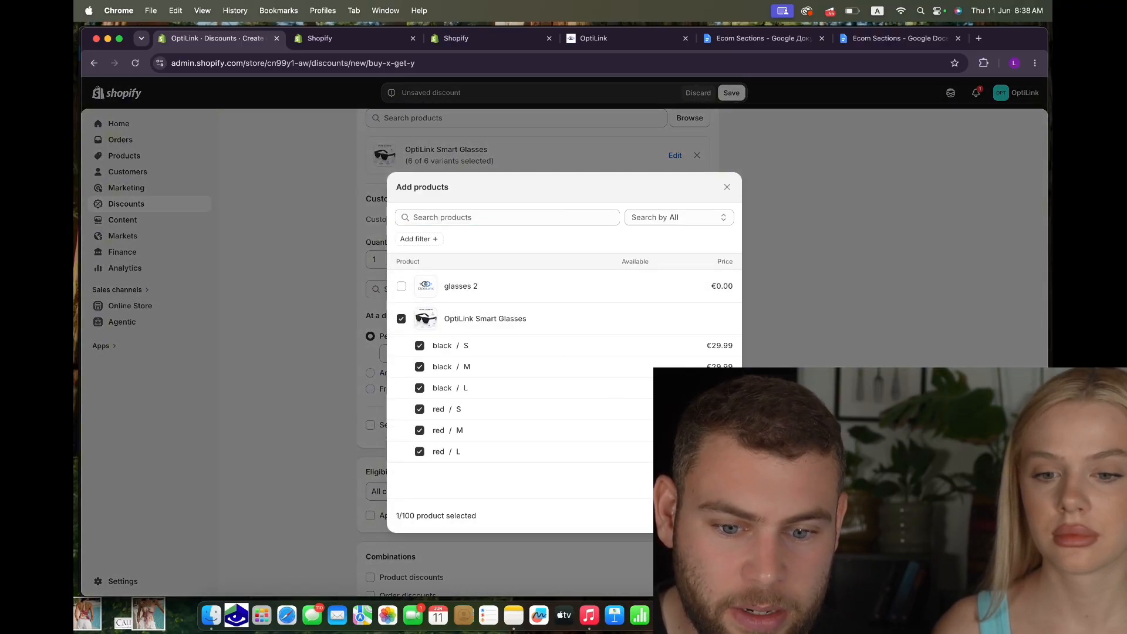
pyautogui.click(717, 516)
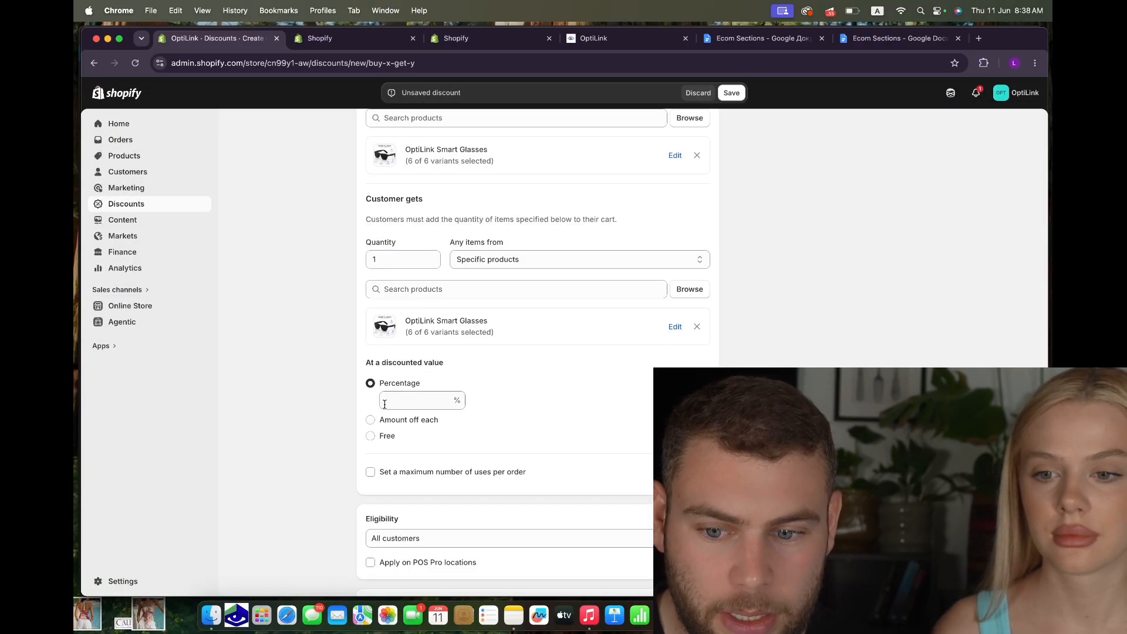
pyautogui.scroll(-3, 391, 384)
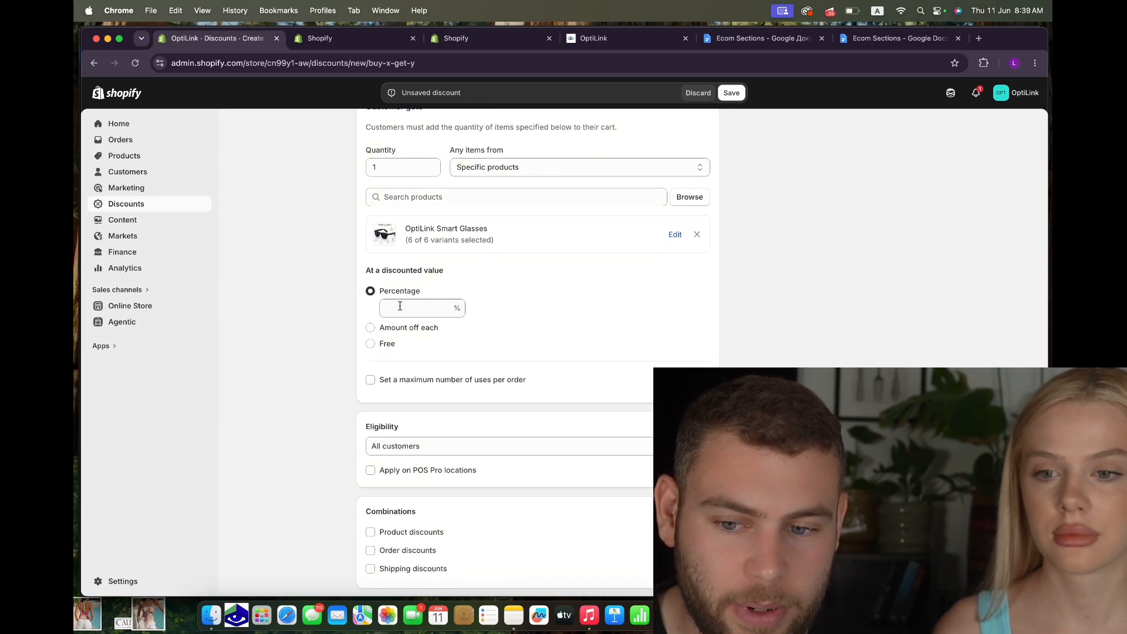
pyautogui.click(370, 344)
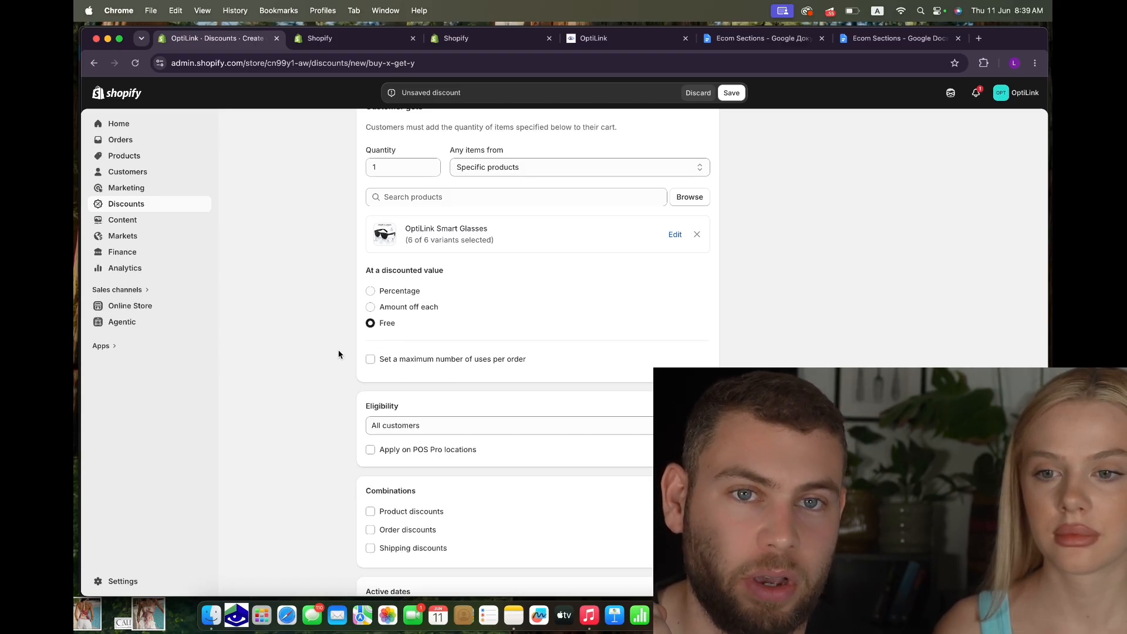
# Allow the Bogo discount to combine with product, order and shipping discounts, and save it.
pyautogui.scroll(-3, 338, 350)
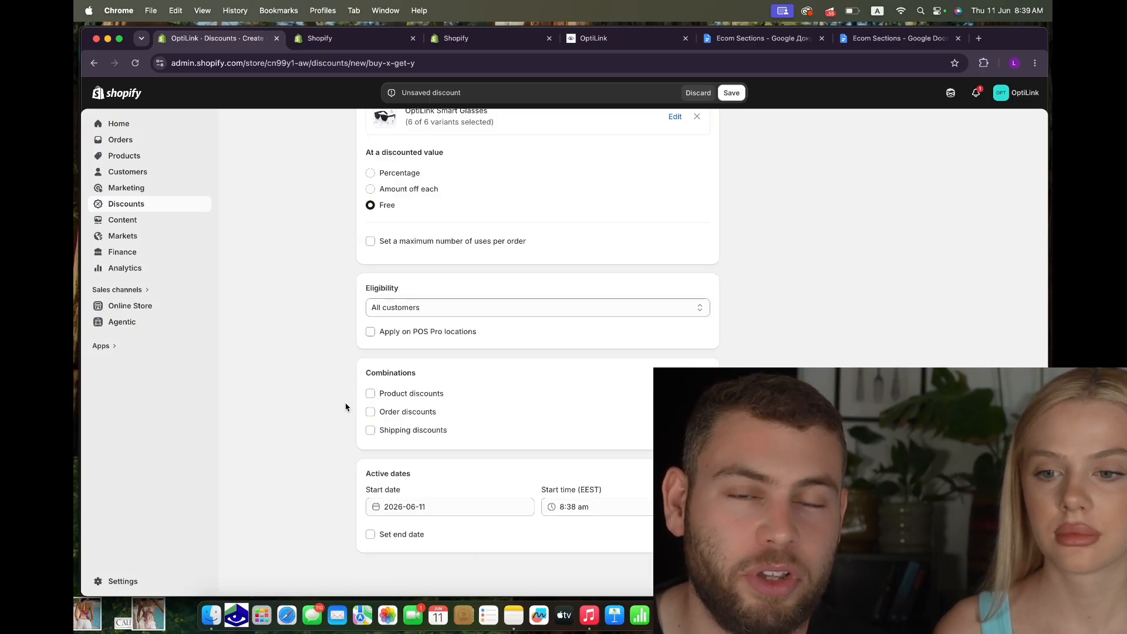
pyautogui.click(371, 393)
pyautogui.click(370, 423)
pyautogui.click(371, 454)
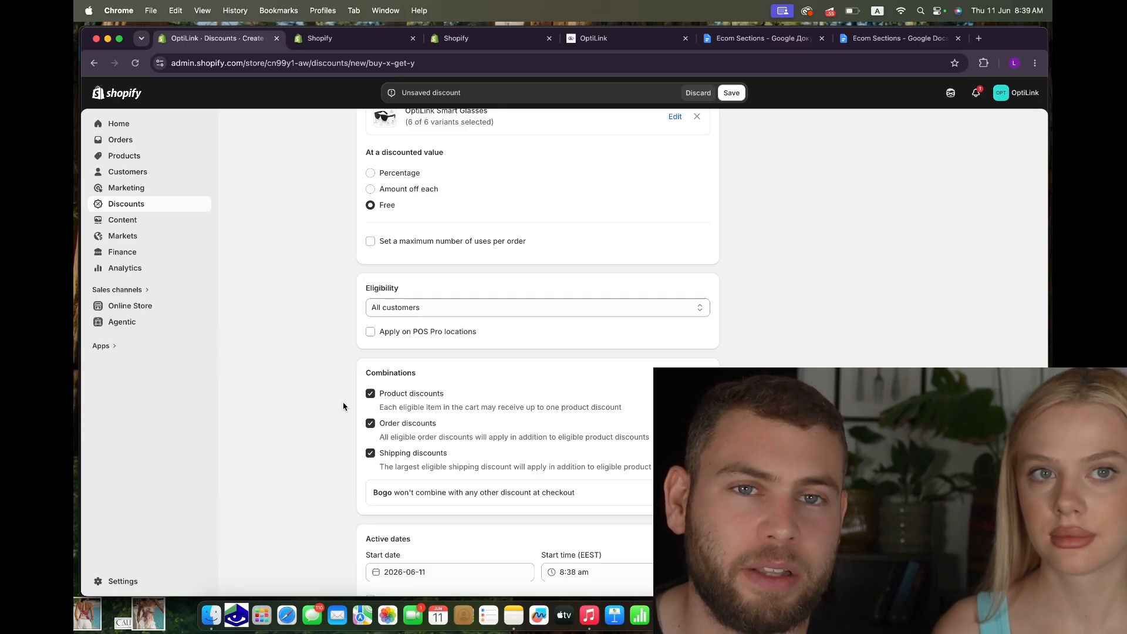
pyautogui.scroll(-1, 540, 347)
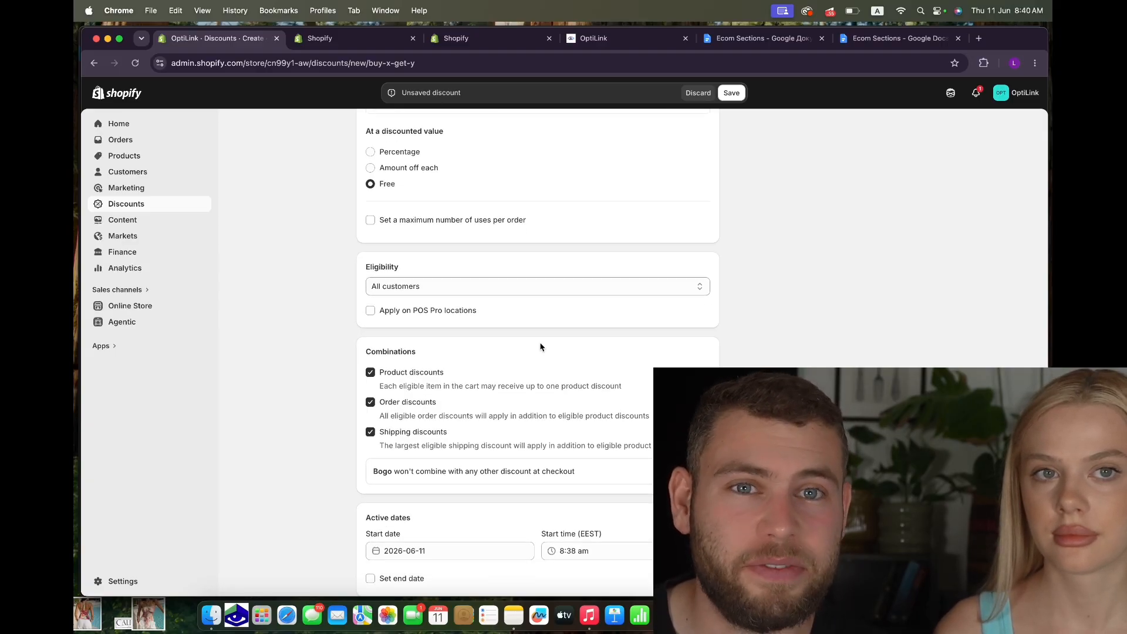
pyautogui.click(731, 93)
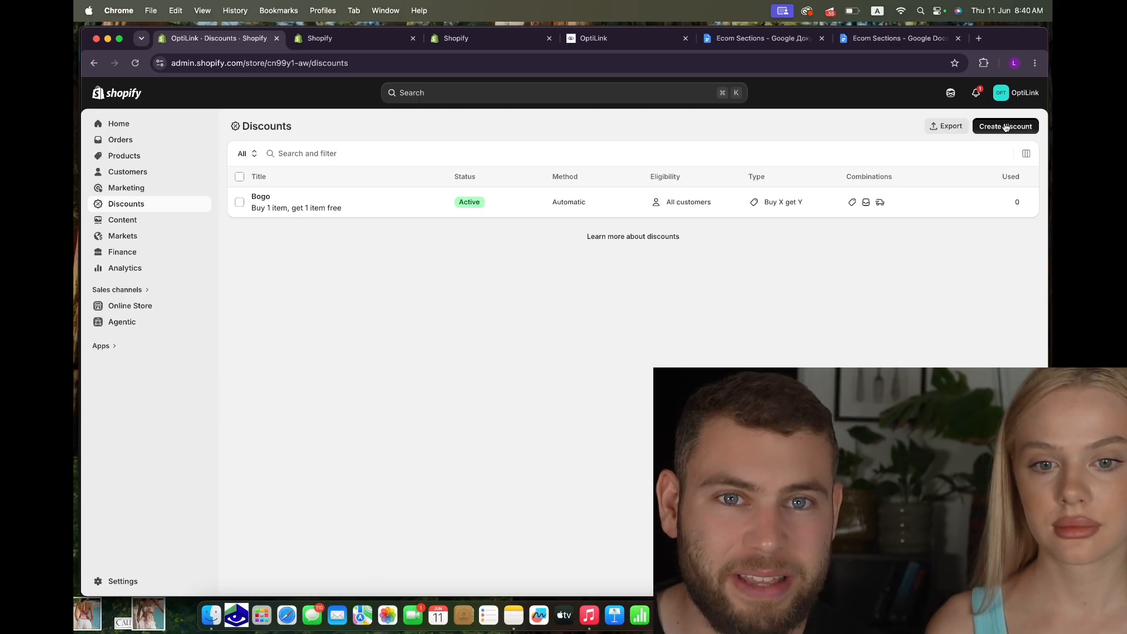
# Start a new amount-off-order discount that uses the discount code WELCOME10.
pyautogui.click(1006, 127)
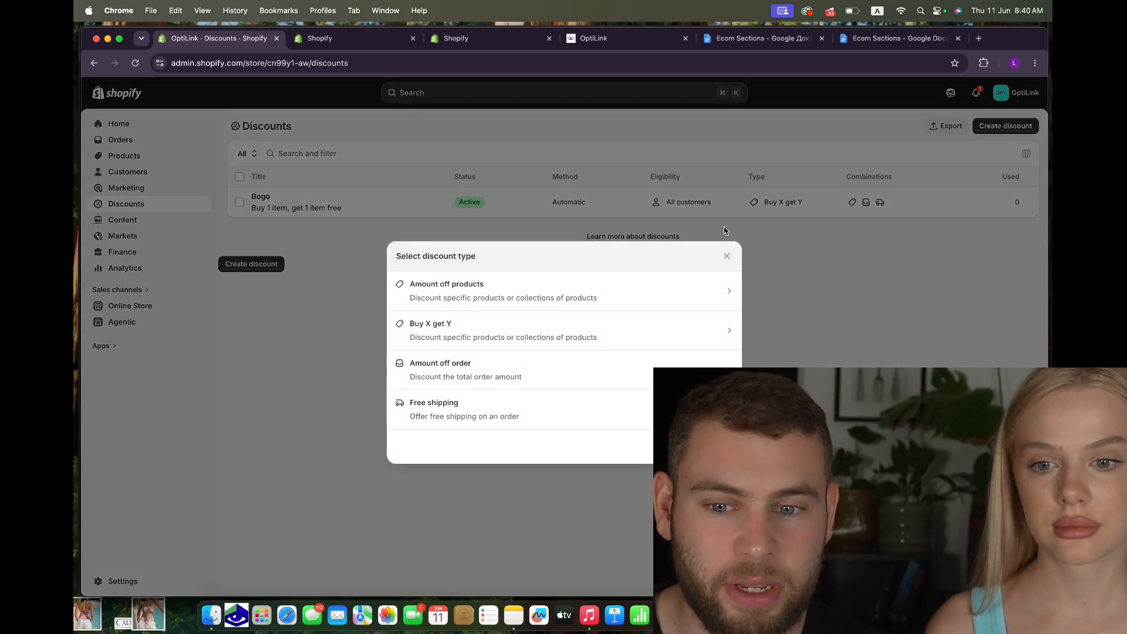
pyautogui.click(451, 379)
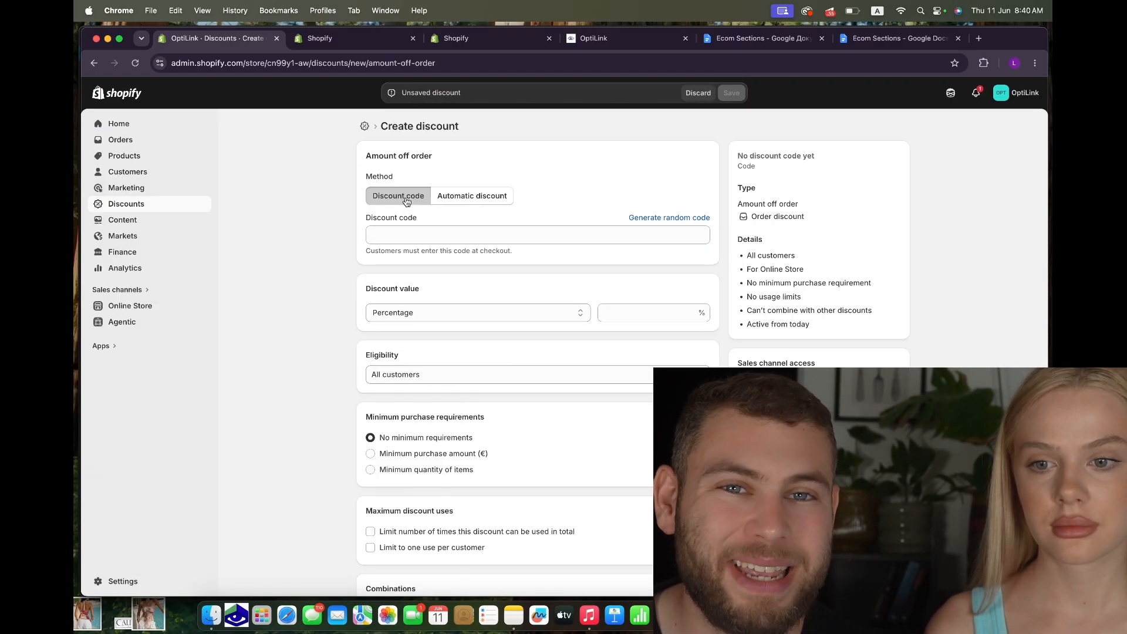
pyautogui.click(387, 238)
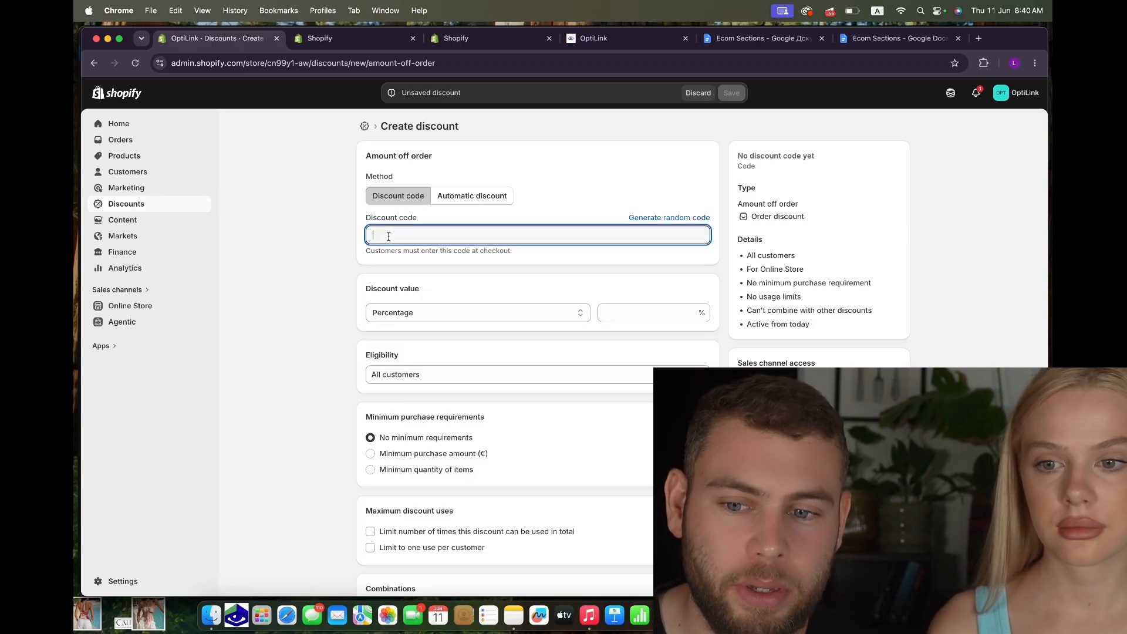
pyautogui.write('WELCOME10')
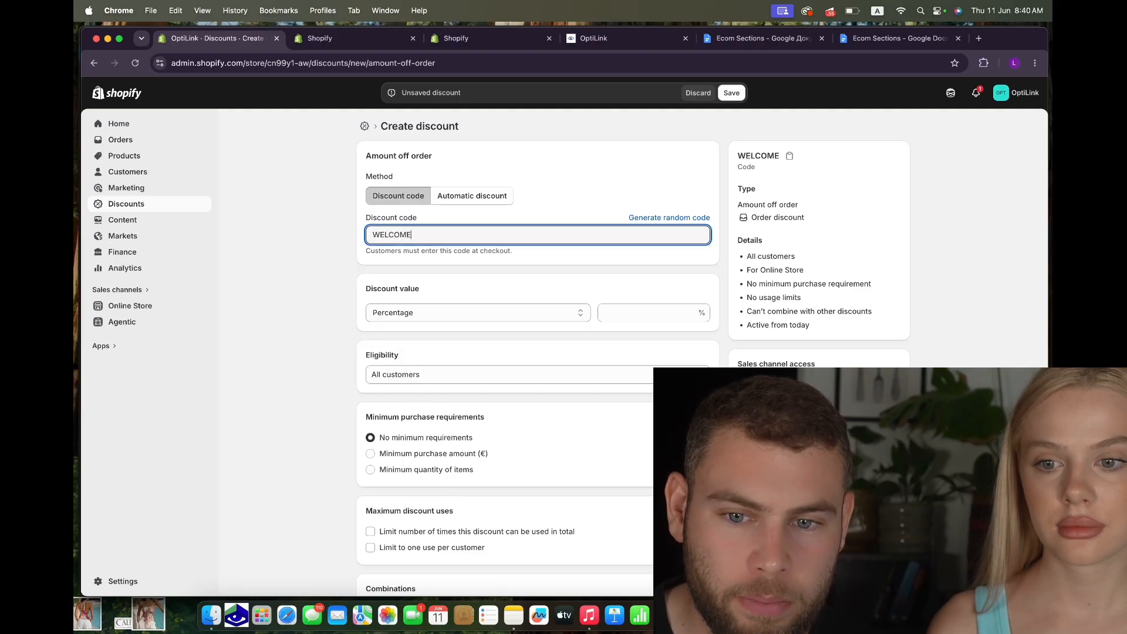
# Set the WELCOME10 discount value to 10 percent, save the discount and return to the discounts list.
pyautogui.click(638, 316)
pyautogui.write('10')
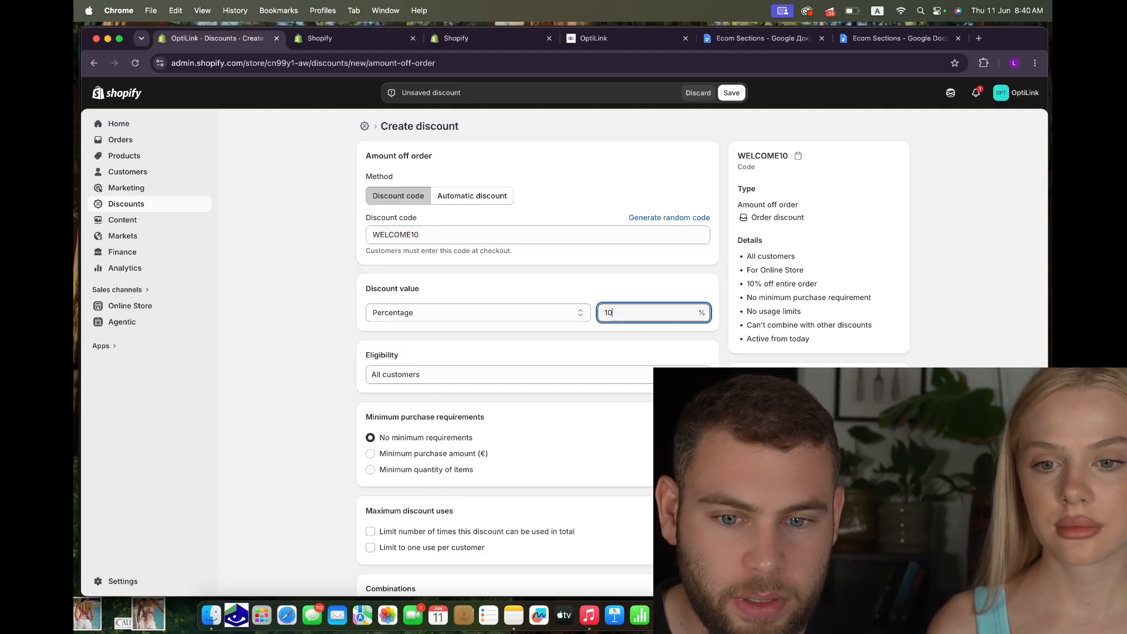
pyautogui.click(316, 358)
pyautogui.scroll(-3, 317, 360)
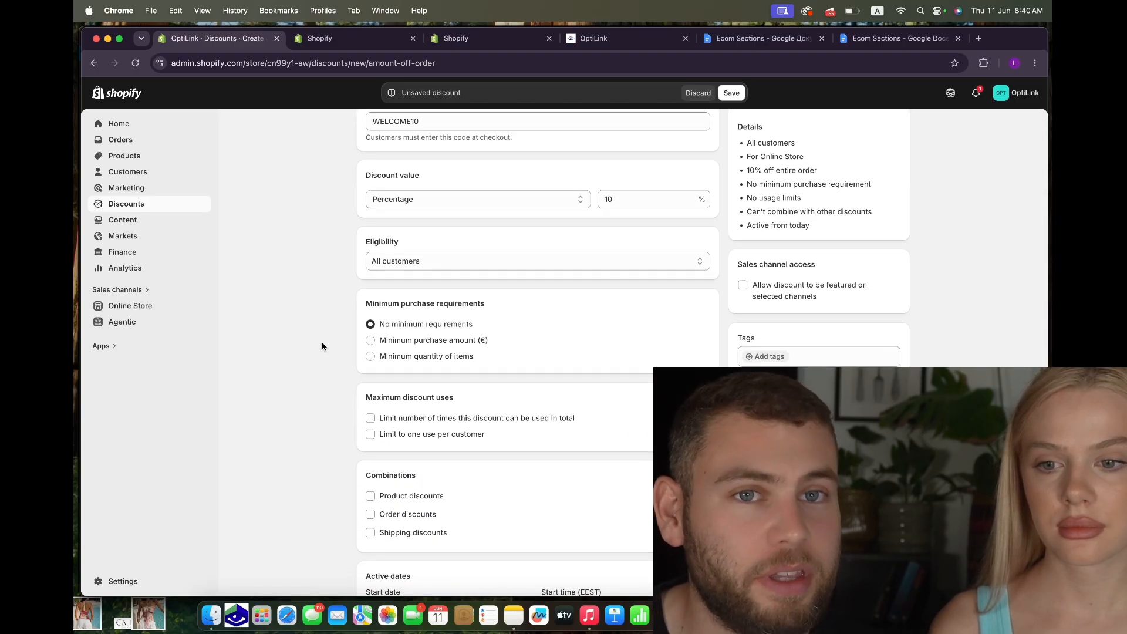
pyautogui.scroll(-2, 321, 347)
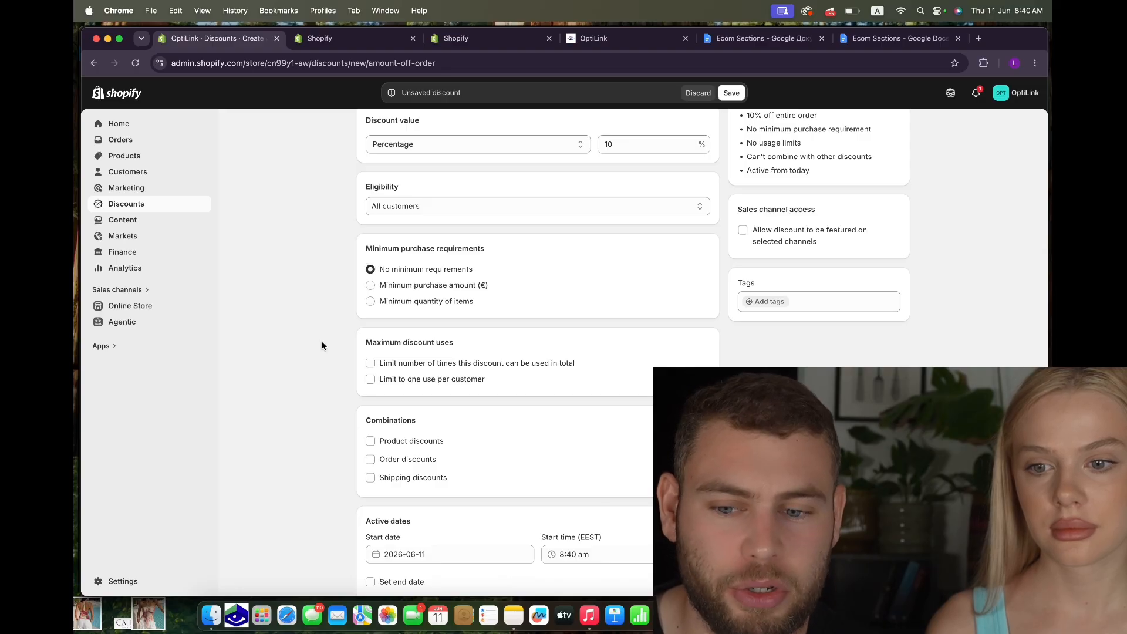
pyautogui.scroll(-2, 322, 346)
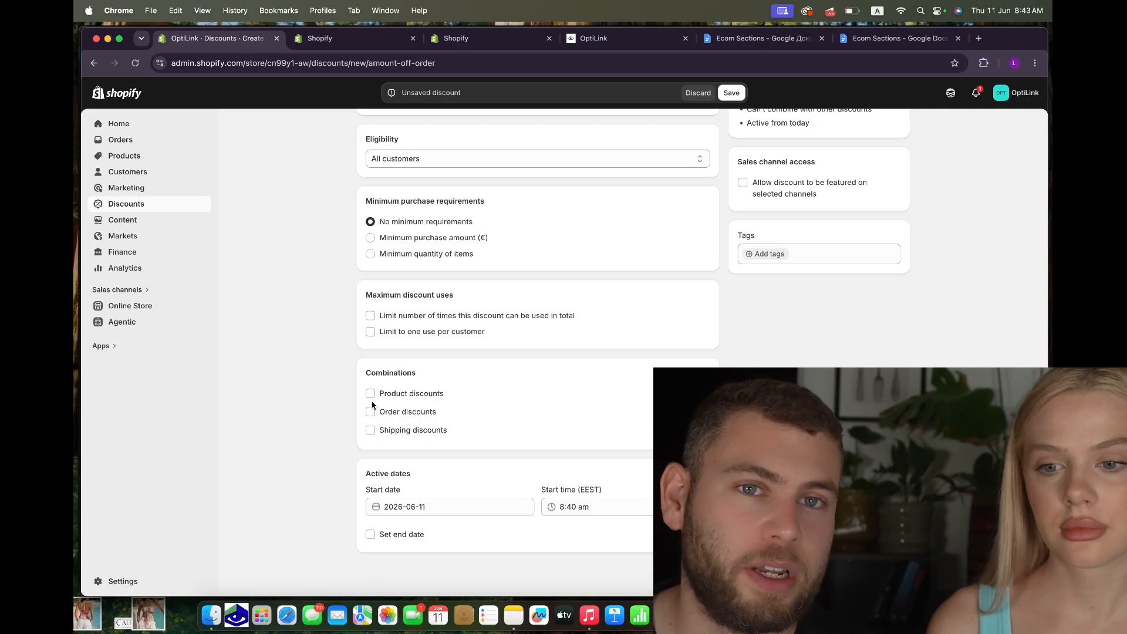
pyautogui.click(732, 93)
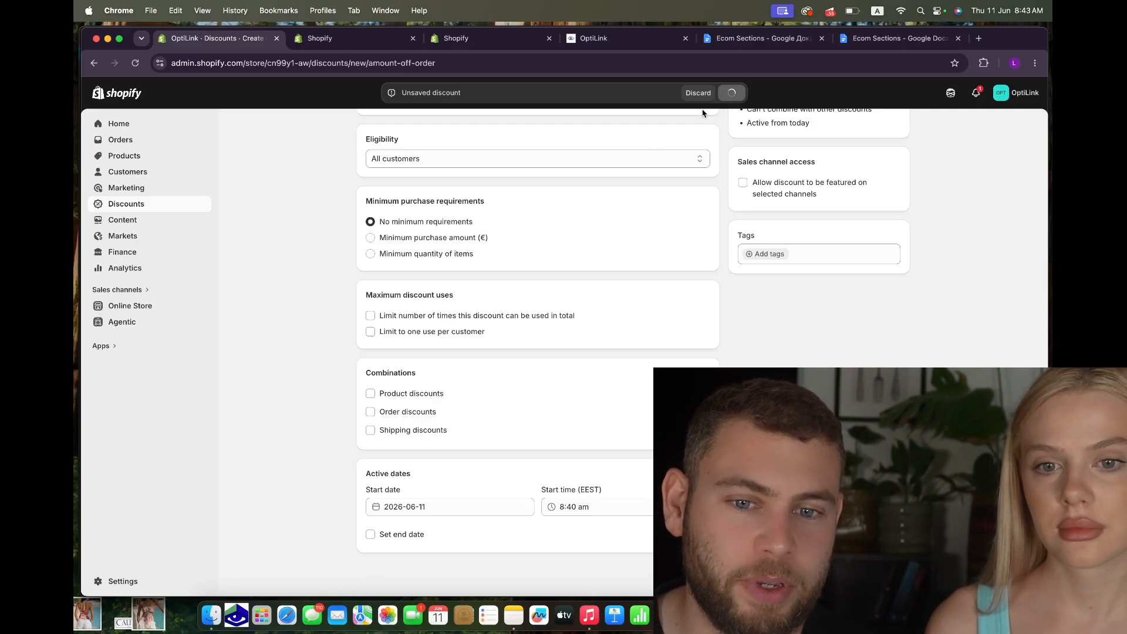
pyautogui.click(126, 203)
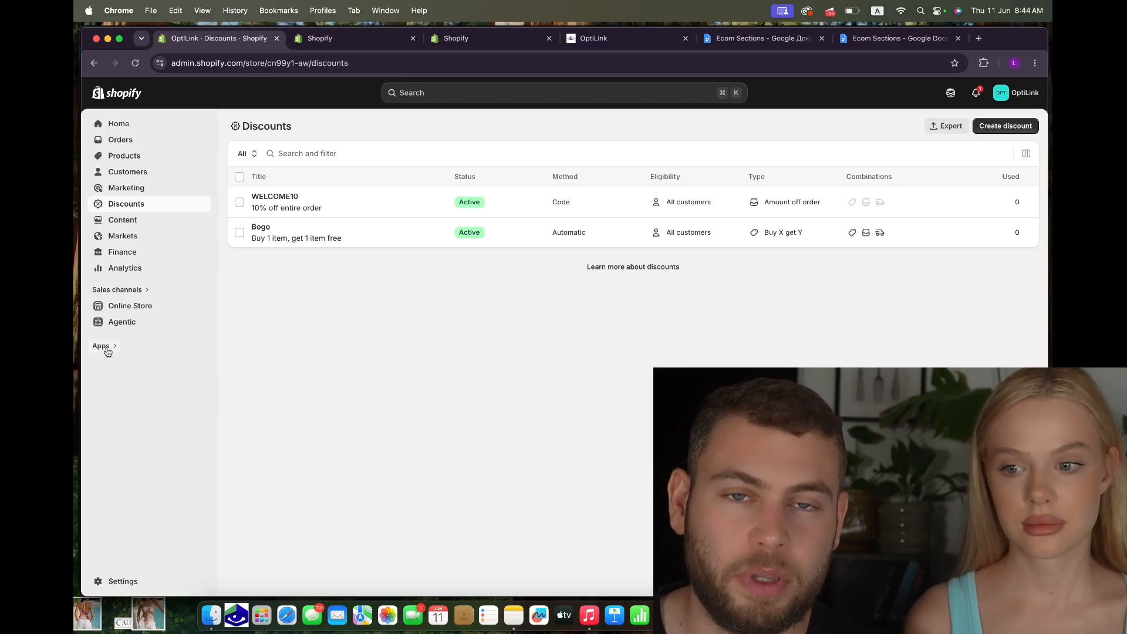
# Find the Section Store app by searching the apps for "section store" and install it on the store.
pyautogui.click(114, 349)
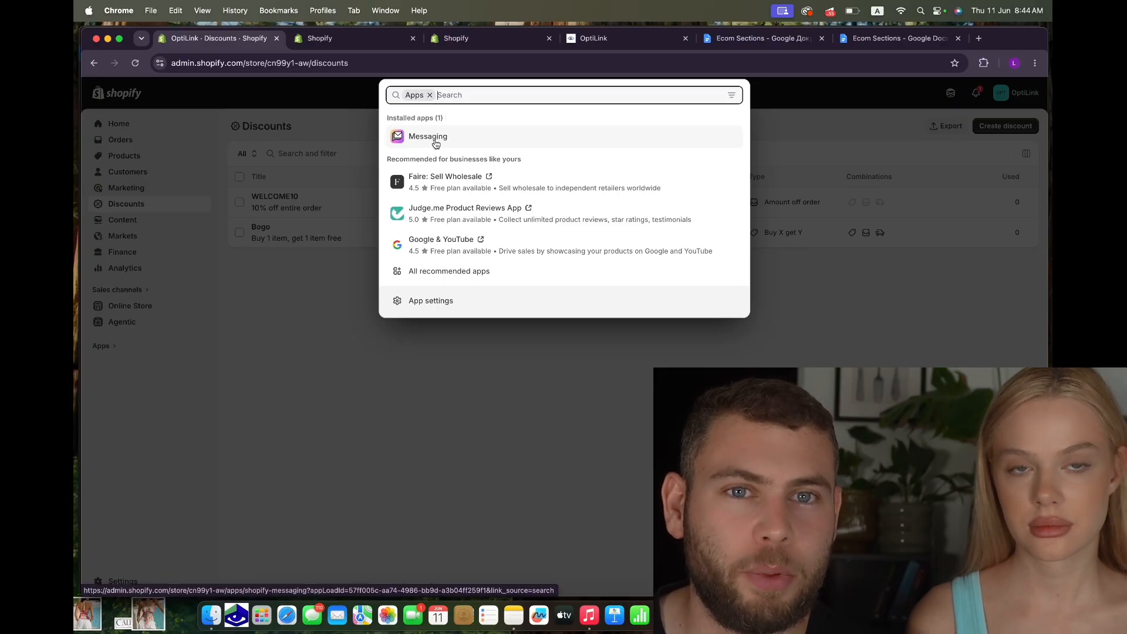
pyautogui.write('section store')
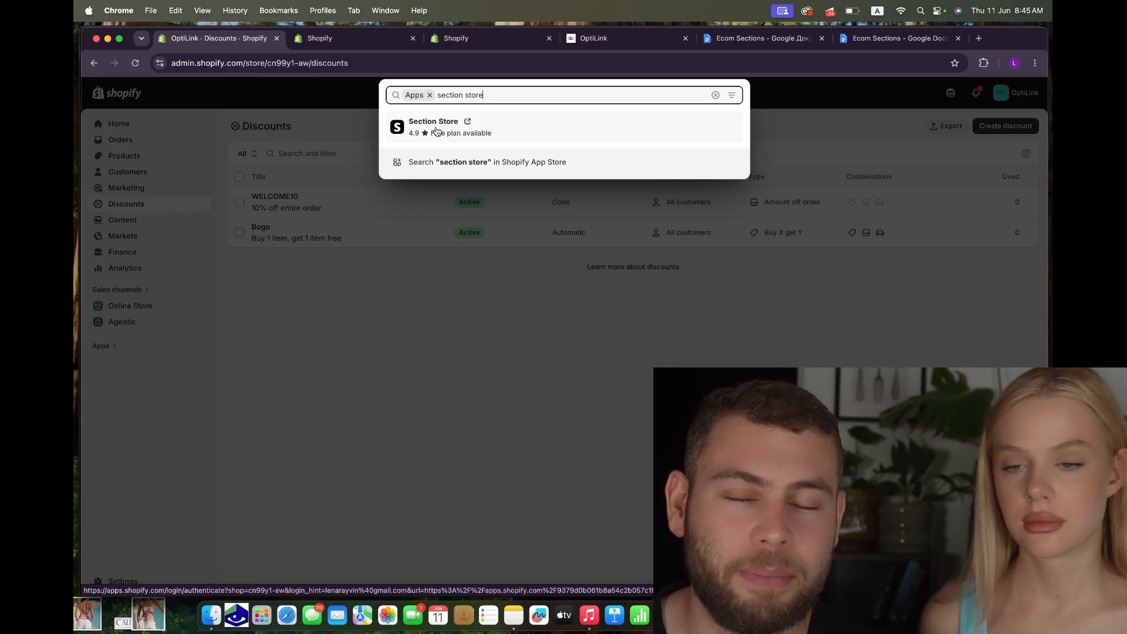
pyautogui.click(436, 128)
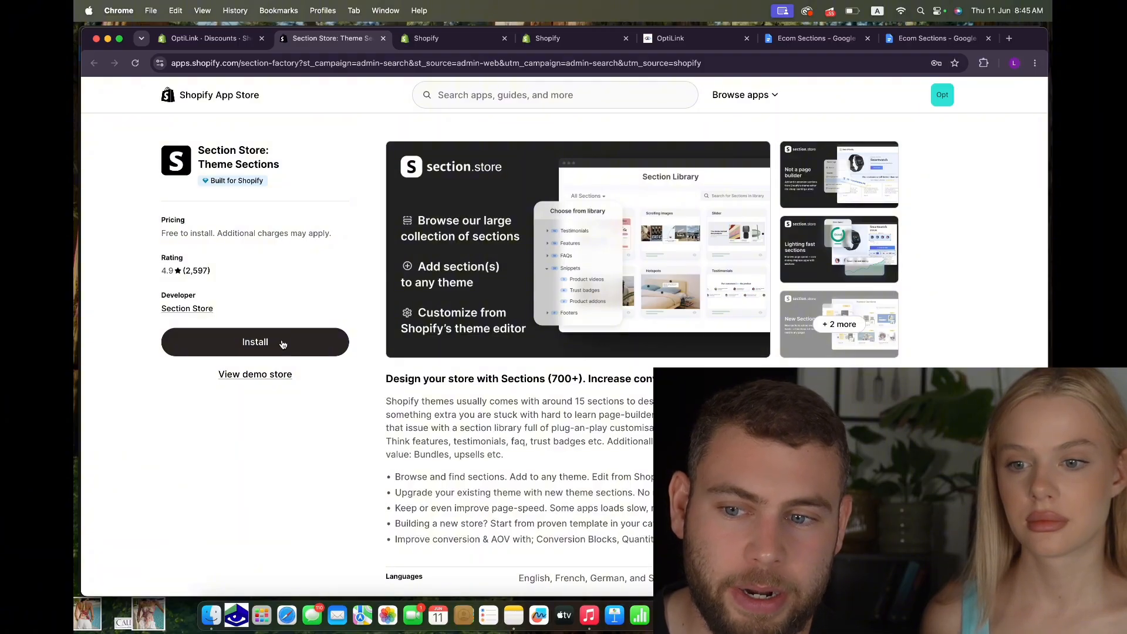
pyautogui.click(282, 344)
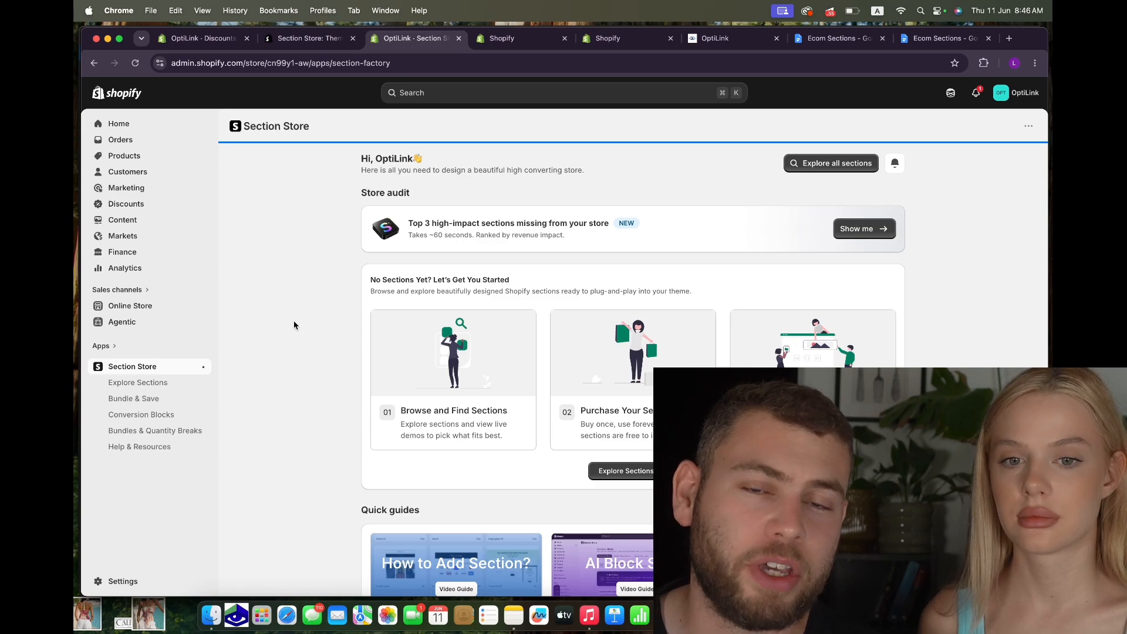
# Explore all sections in Section Store, looking through the trending sections and the Features and Scrolling categories.
pyautogui.click(820, 168)
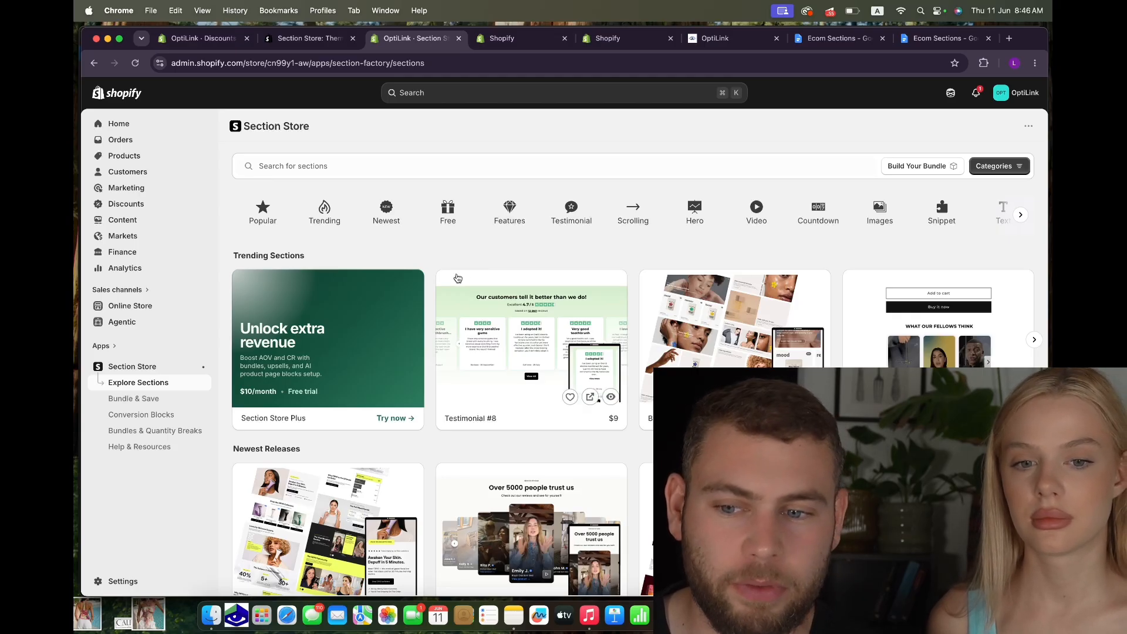
pyautogui.scroll(-3, 470, 270)
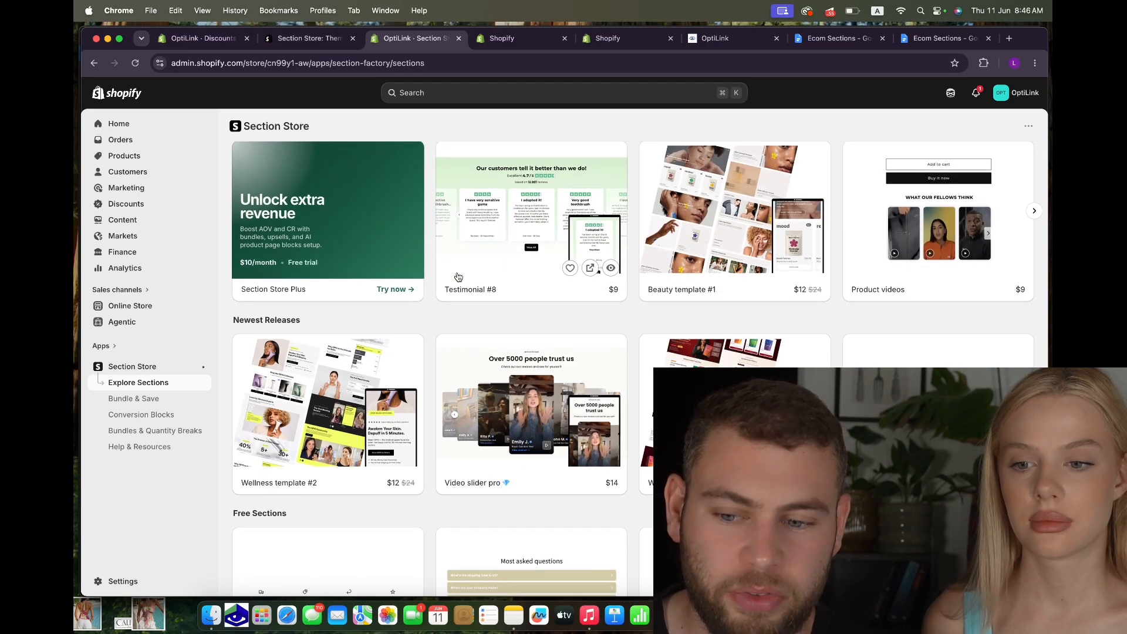
pyautogui.scroll(3, 419, 215)
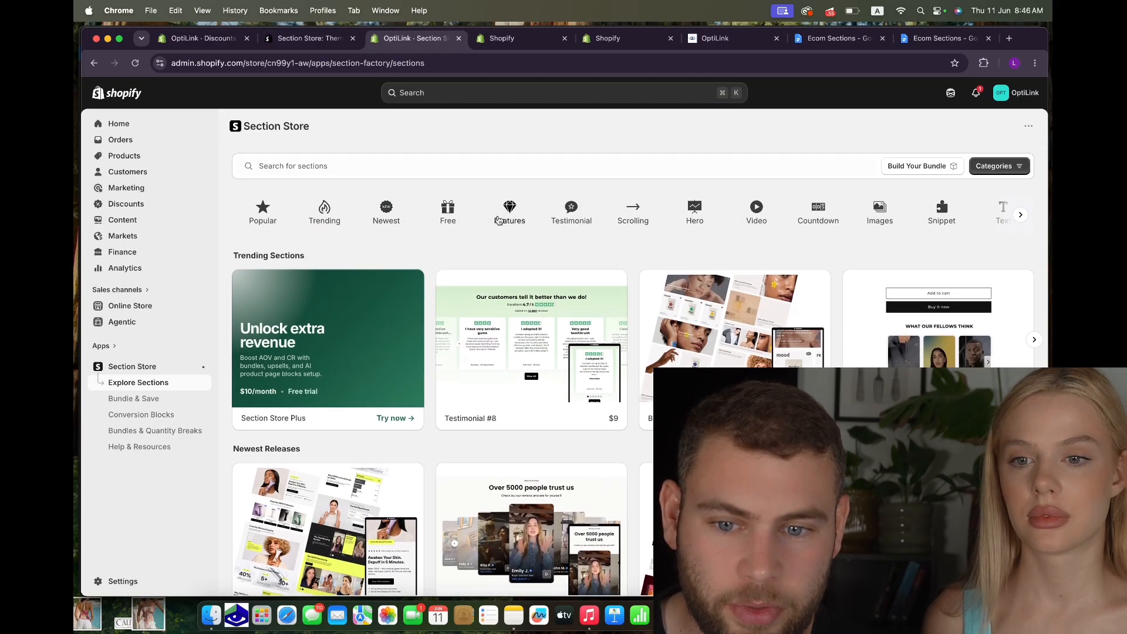
pyautogui.click(510, 218)
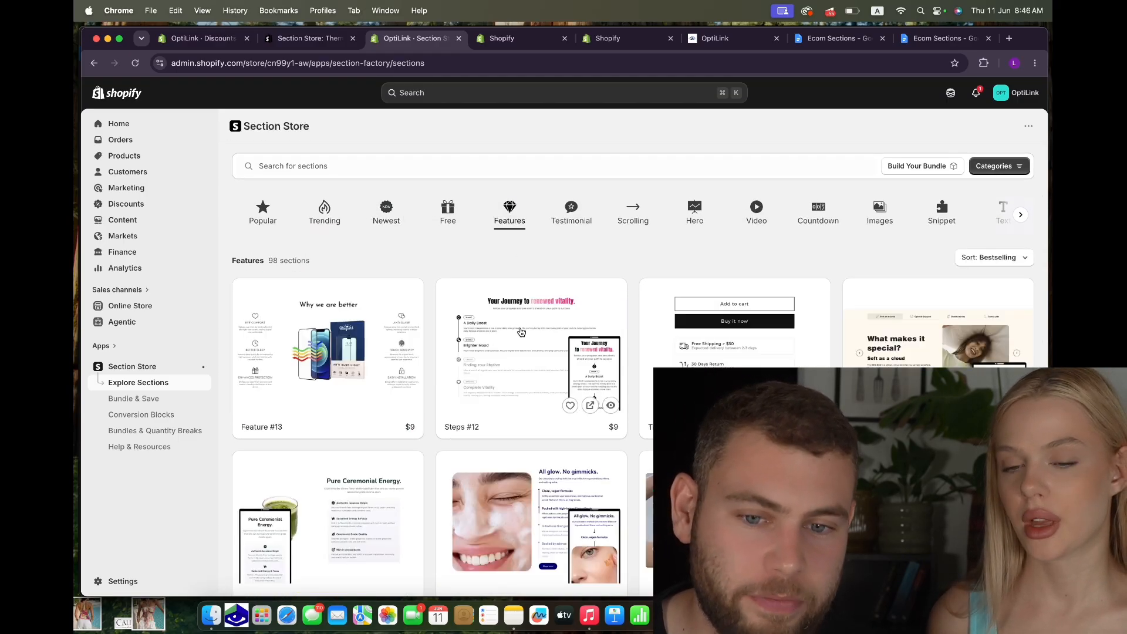
pyautogui.click(631, 219)
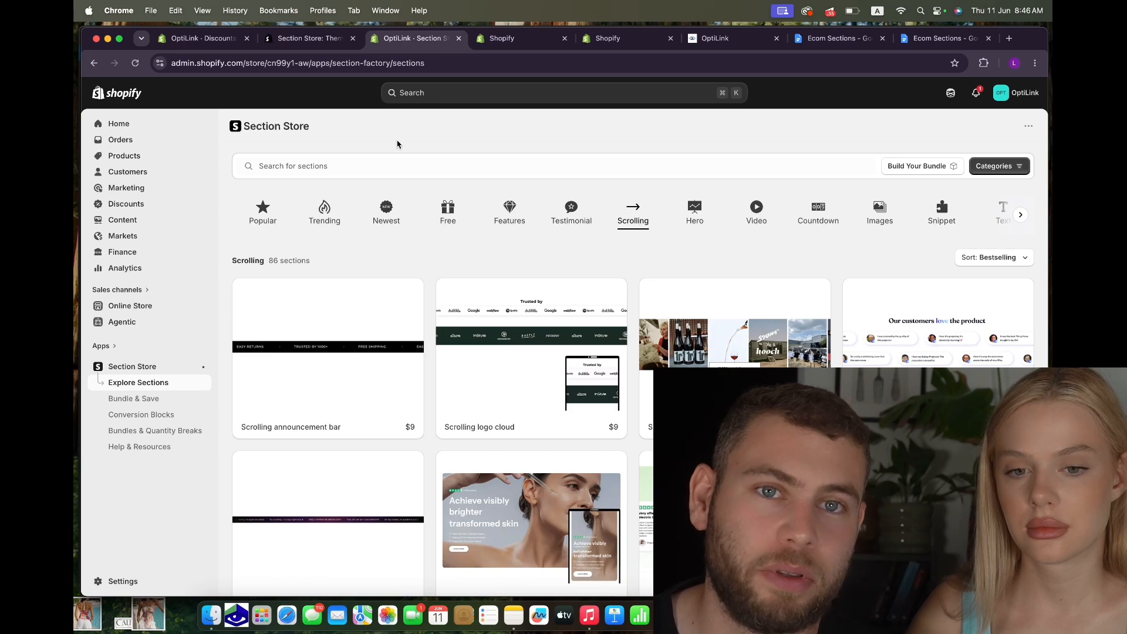
# Search the store admin for the "facebook and instagram" app, and close the search without opening a result.
pyautogui.click(423, 106)
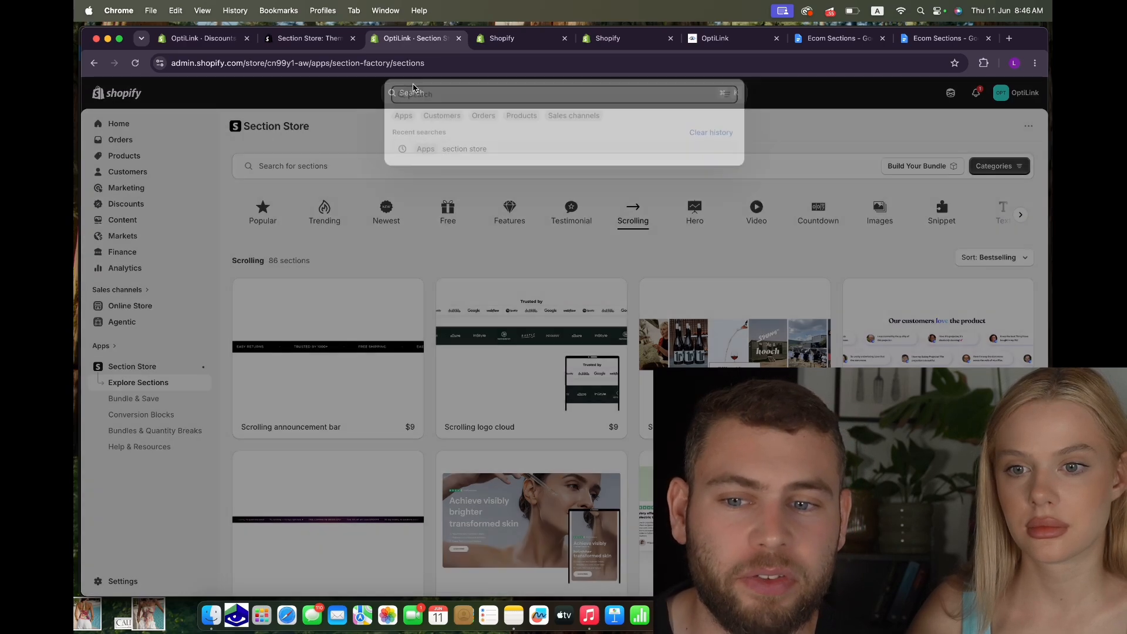
pyautogui.write('facebook and instagram')
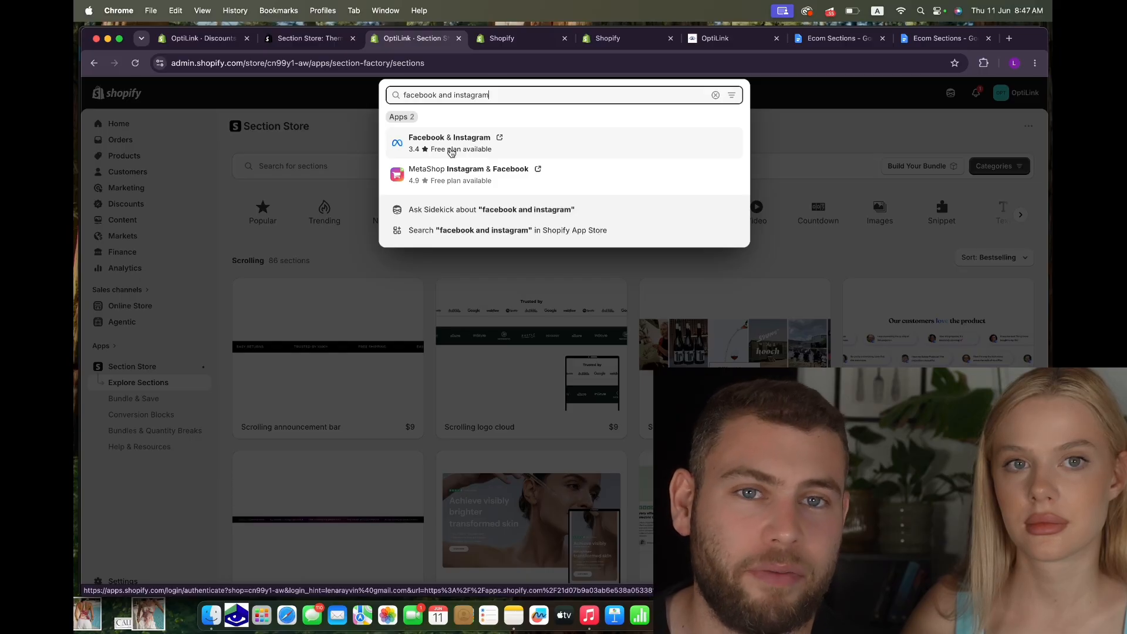
pyautogui.click(707, 265)
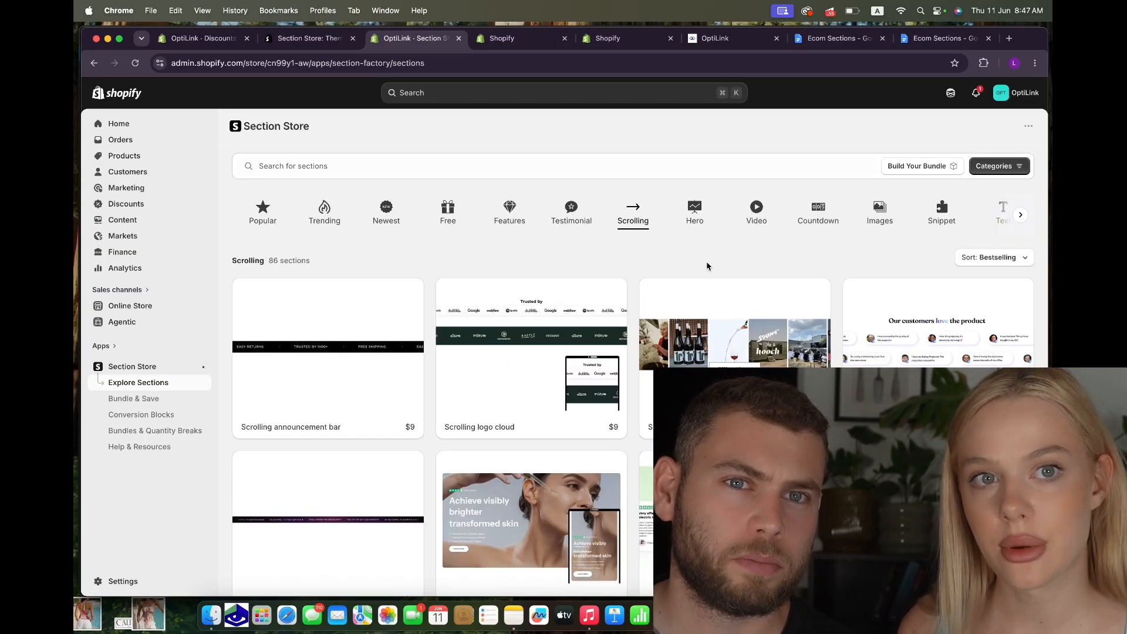